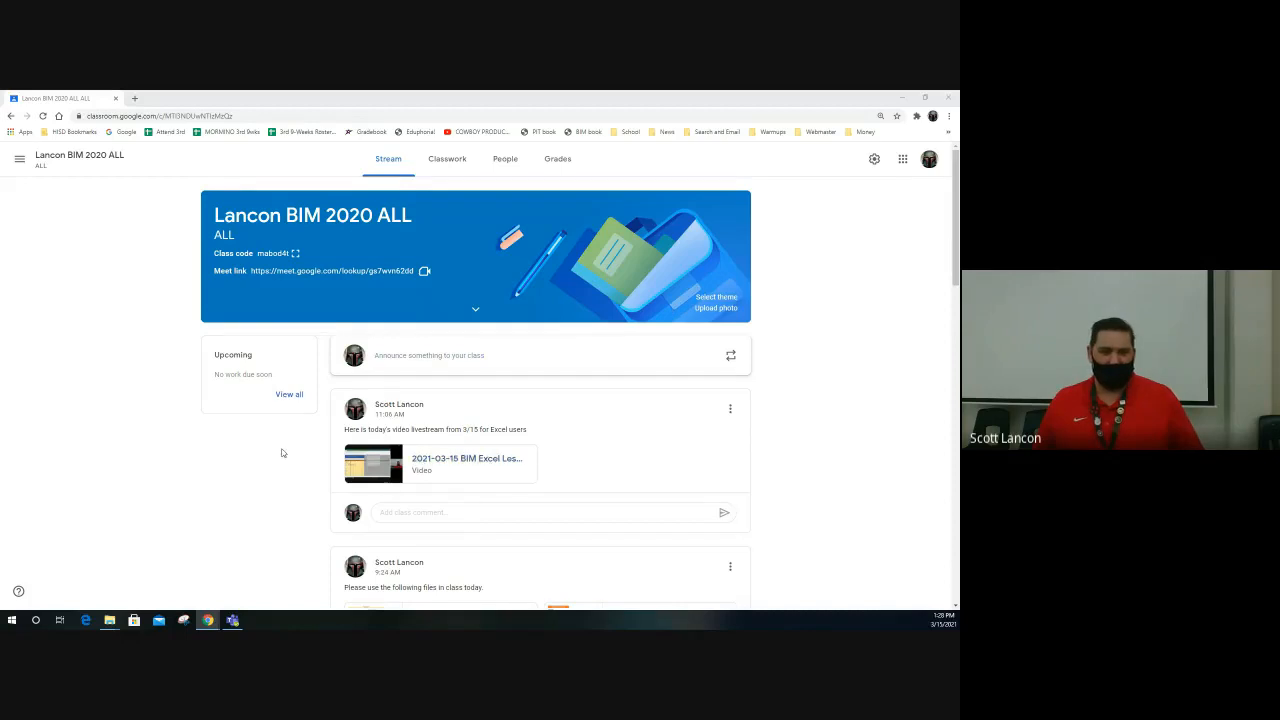
Open the E19TryA.xlsx attachment from the class stream in its own window and load it in Google Sheets.
{"action": "scroll", "coordinate": [265, 453], "scroll_direction": "down", "scroll_amount": 2}
{"action": "scroll", "coordinate": [265, 453], "scroll_direction": "down", "scroll_amount": 1}
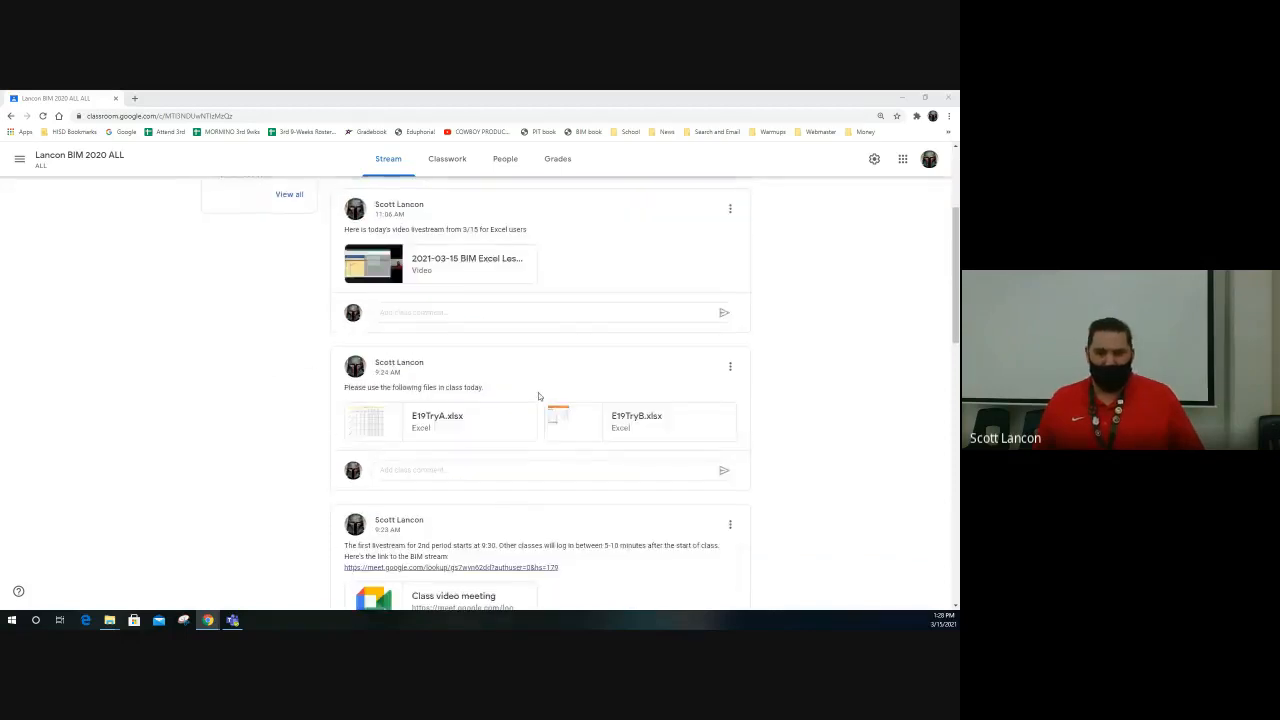
{"action": "left_click", "coordinate": [442, 420]}
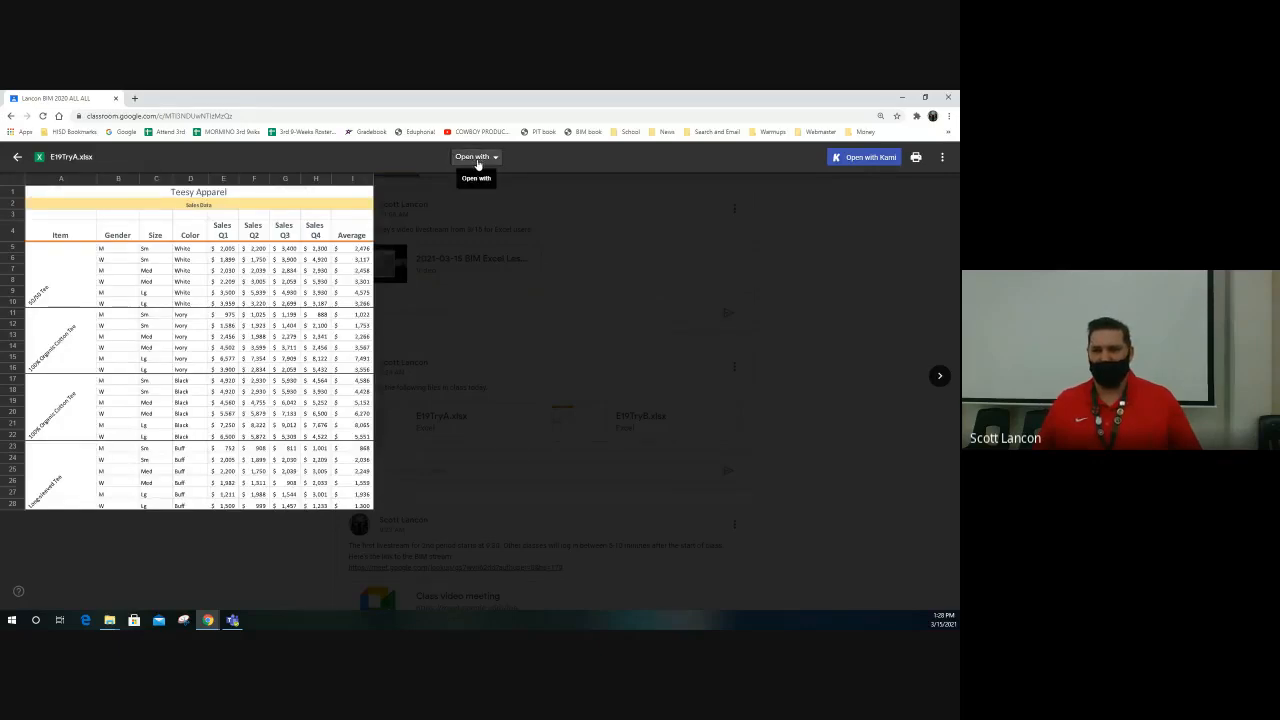
{"action": "left_click", "coordinate": [478, 160]}
{"action": "left_click", "coordinate": [942, 157]}
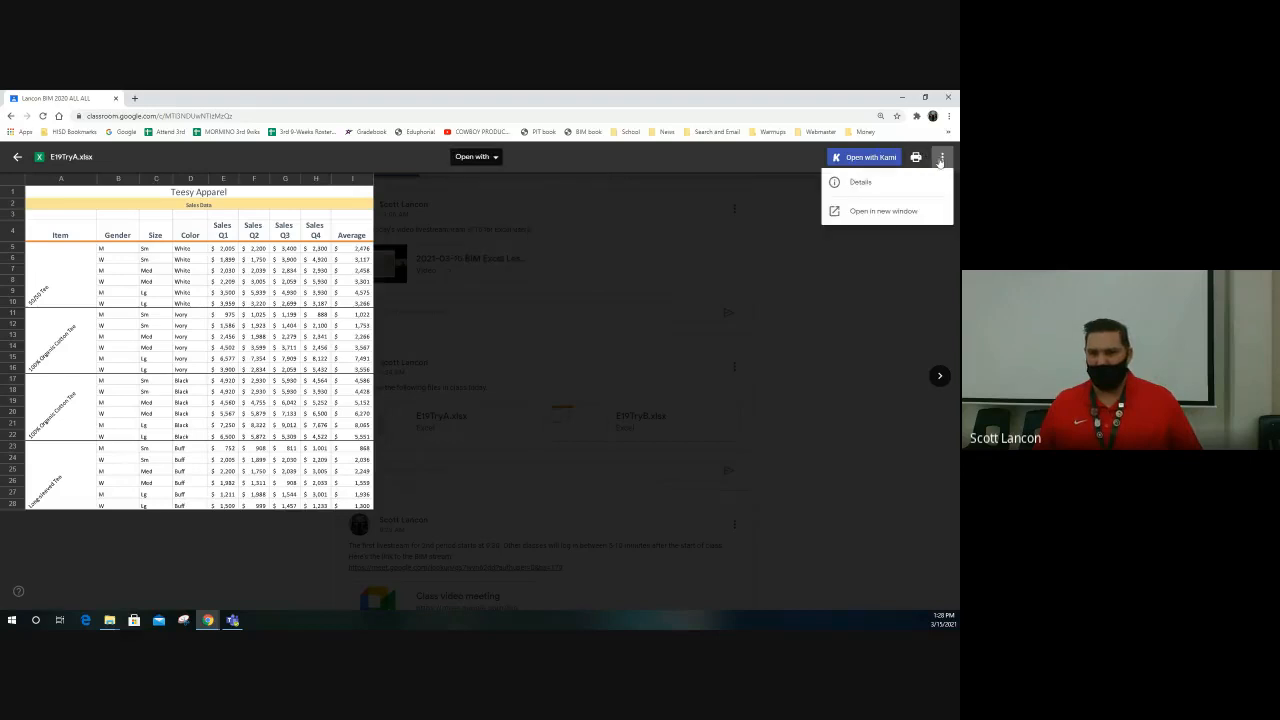
{"action": "left_click", "coordinate": [878, 218]}
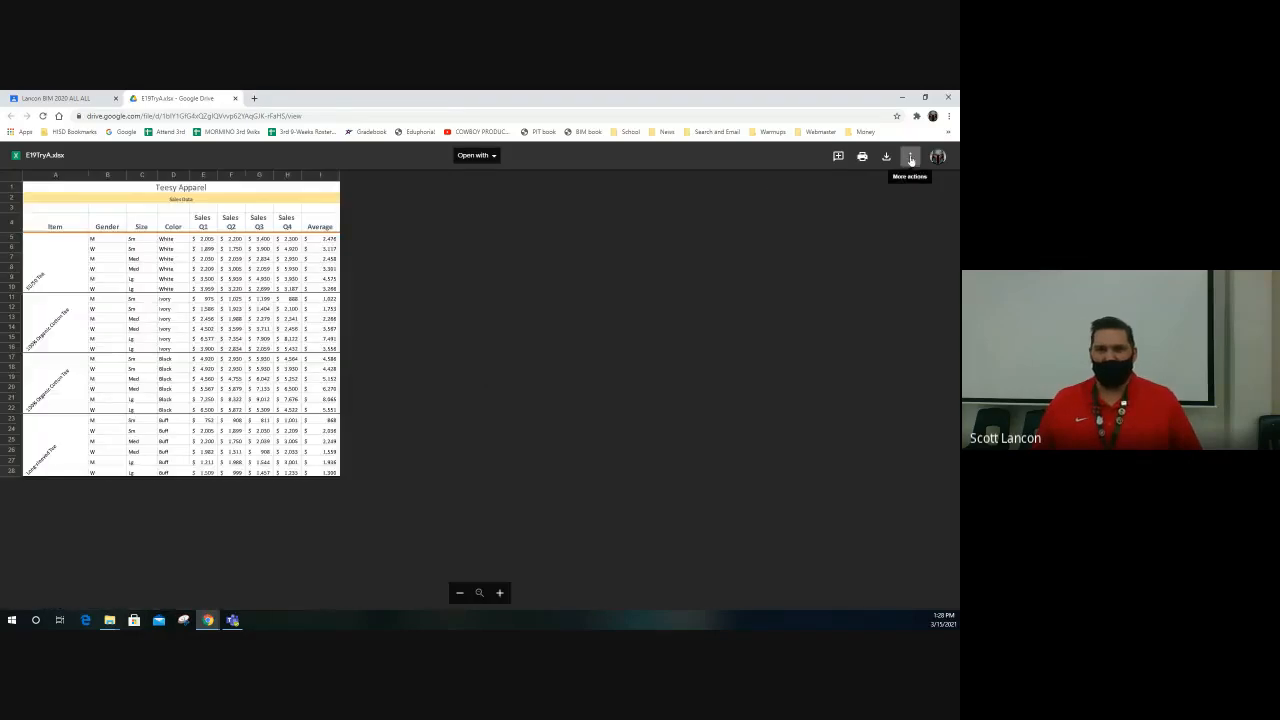
{"action": "left_click", "coordinate": [483, 157]}
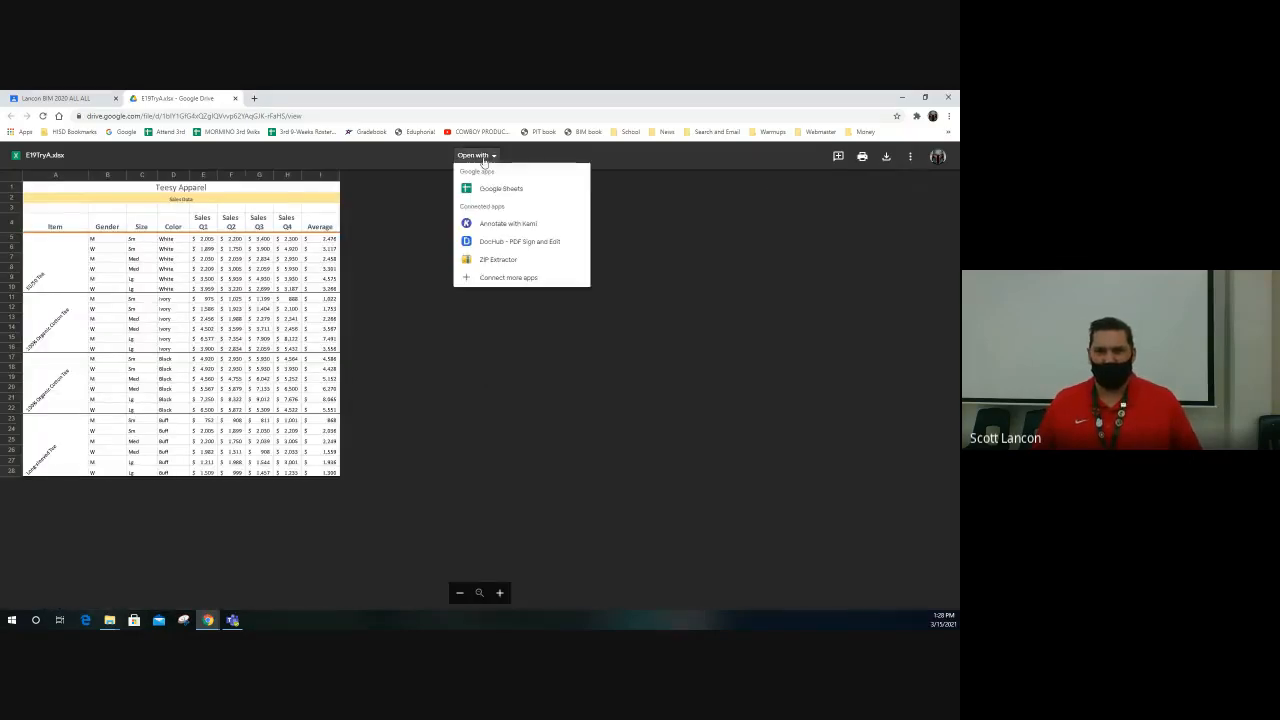
{"action": "left_click", "coordinate": [494, 189]}
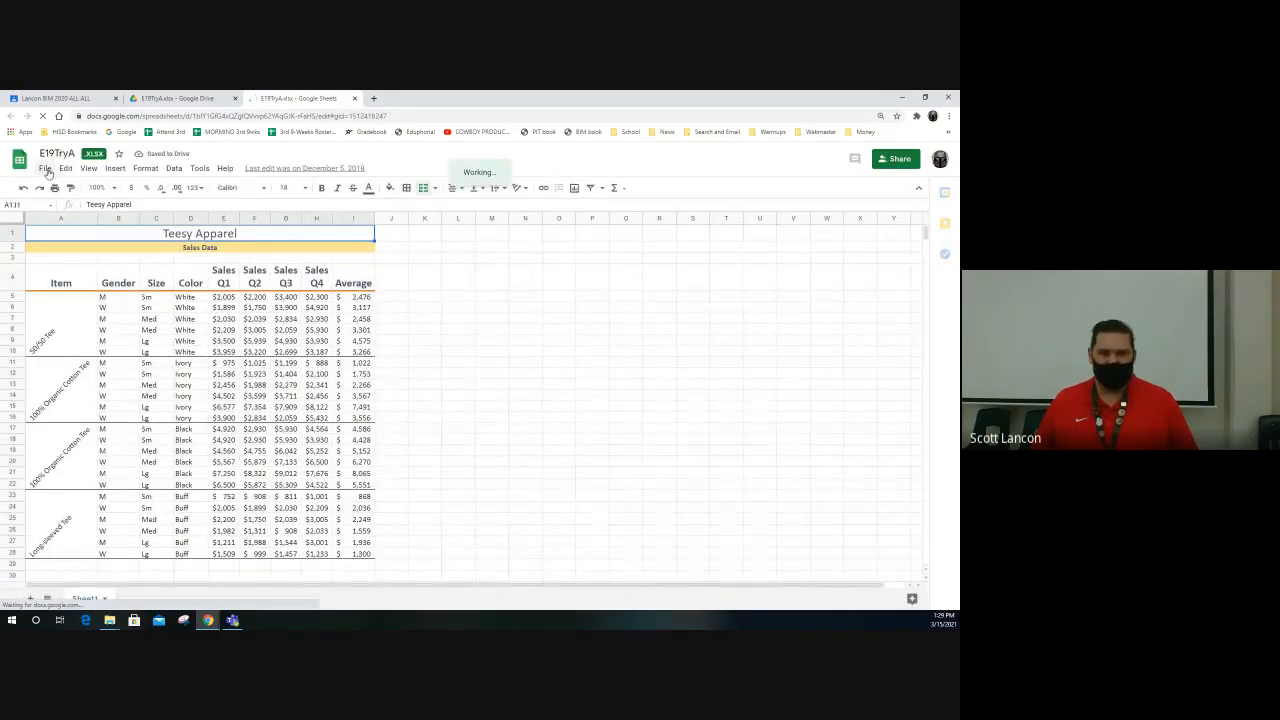
Make a copy of the E19TryA workbook under the suggested name and close the original's spreadsheet and preview pages.
{"action": "left_click", "coordinate": [46, 169]}
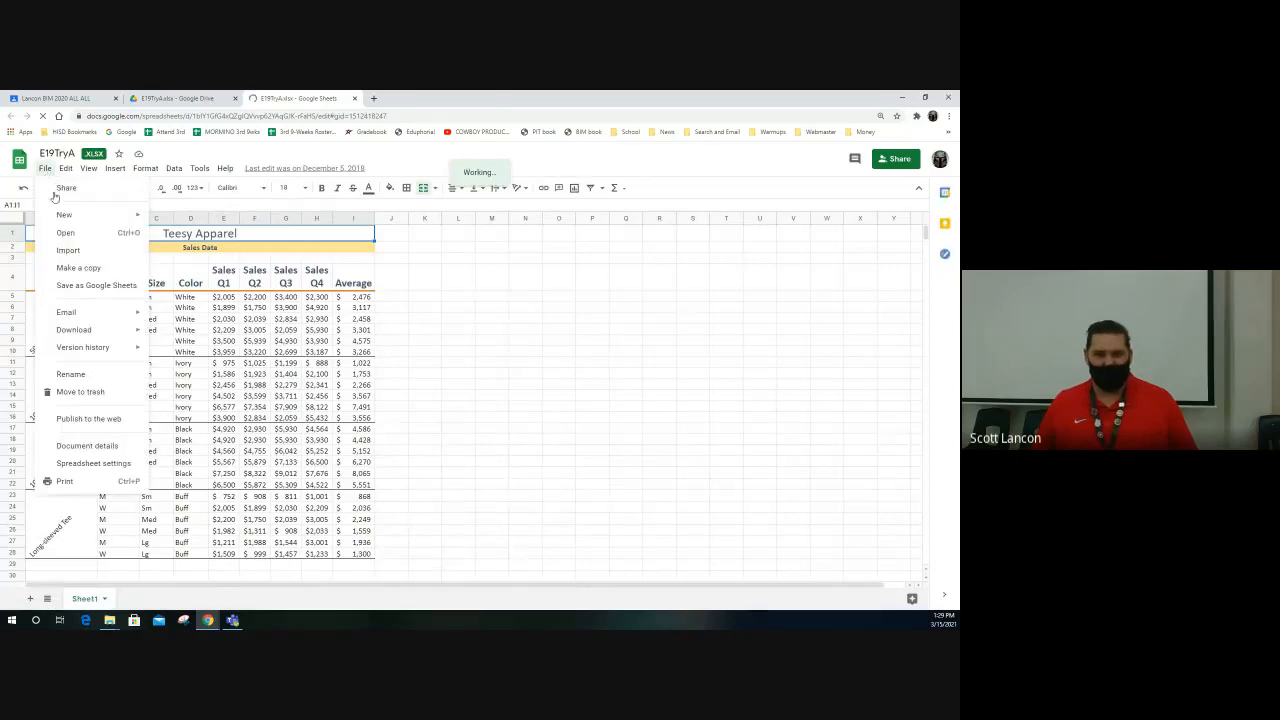
{"action": "left_click", "coordinate": [110, 270]}
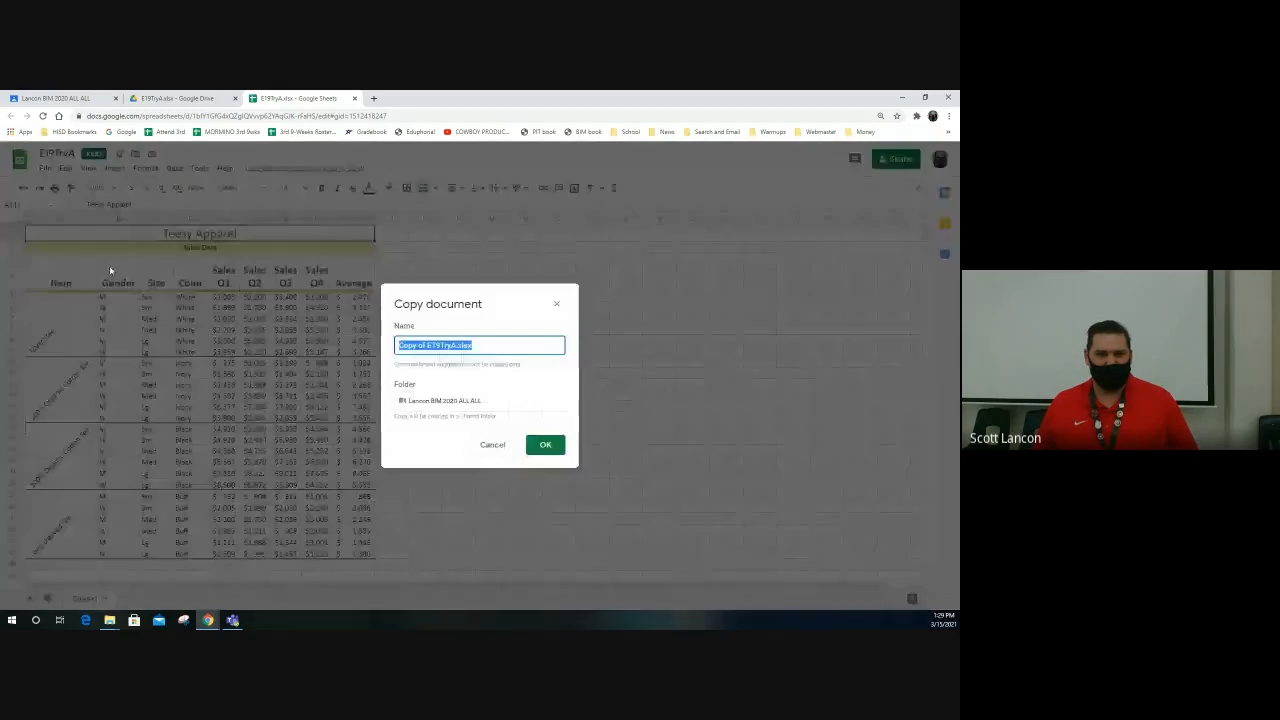
{"action": "left_click", "coordinate": [546, 446]}
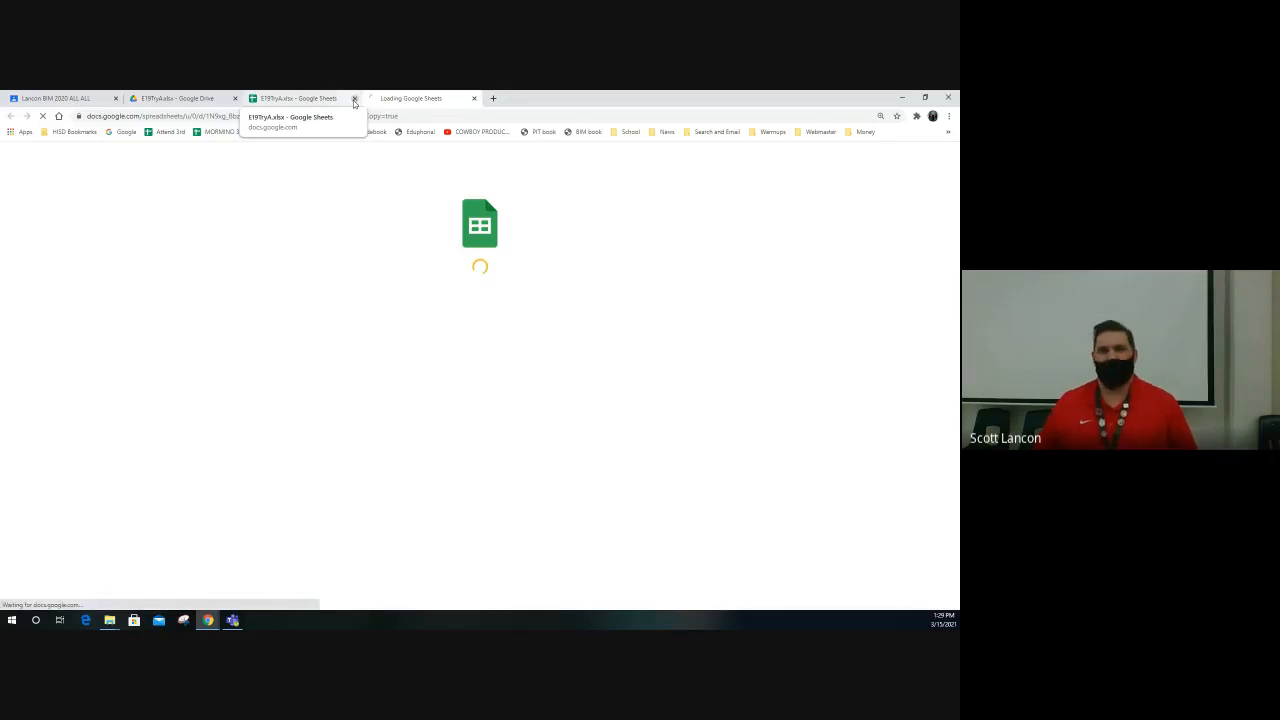
{"action": "left_click", "coordinate": [354, 99]}
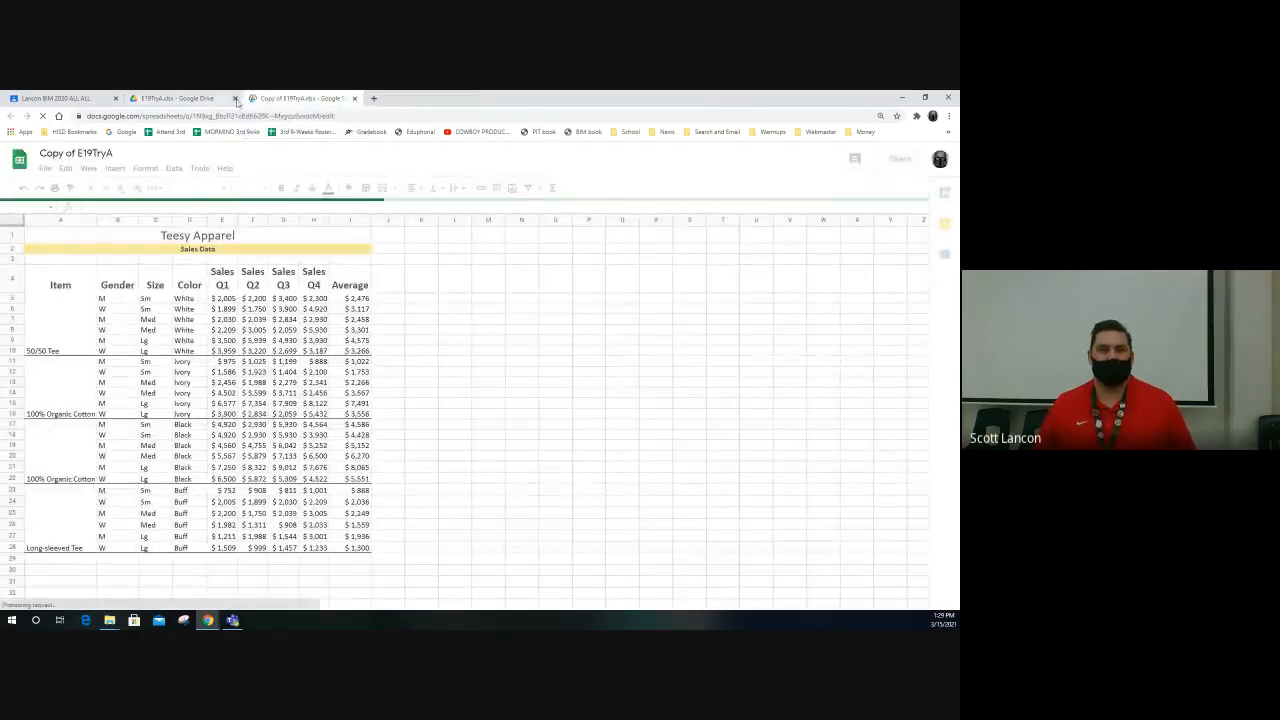
{"action": "left_click", "coordinate": [236, 98]}
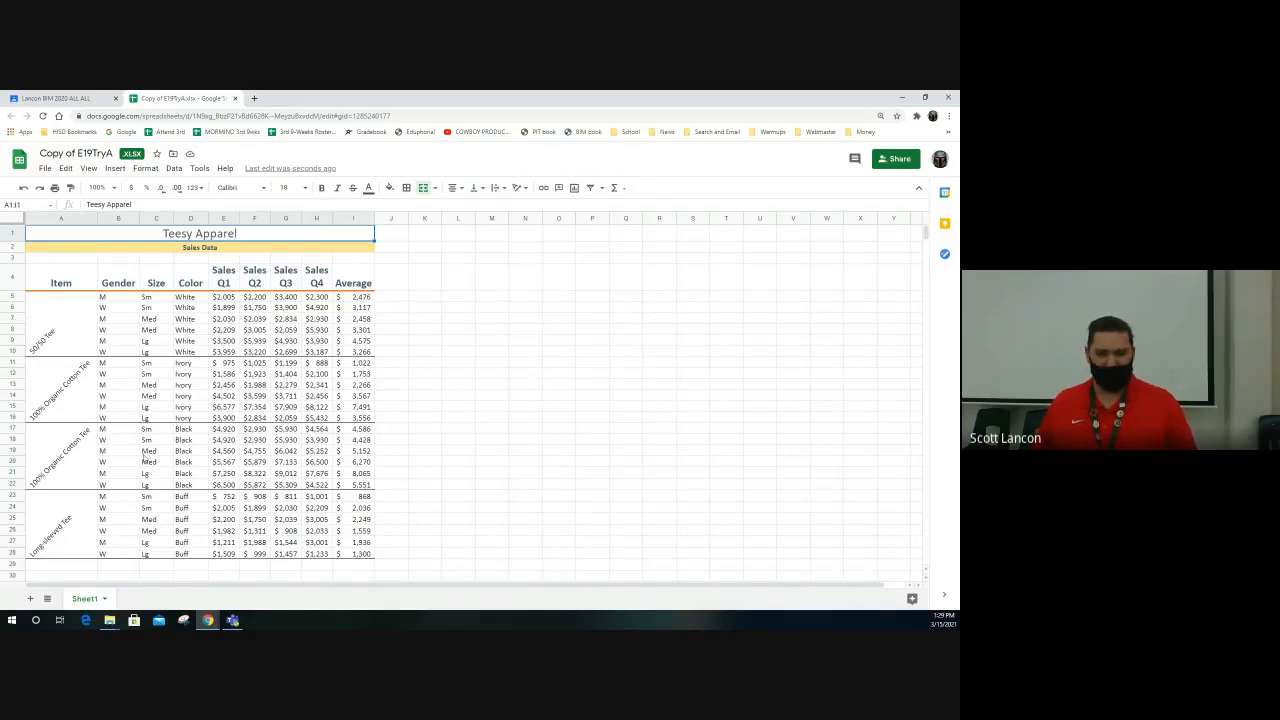
Add a blank second sheet to the workbook, request its deletion and cancel at the confirmation.
{"action": "left_click", "coordinate": [31, 598]}
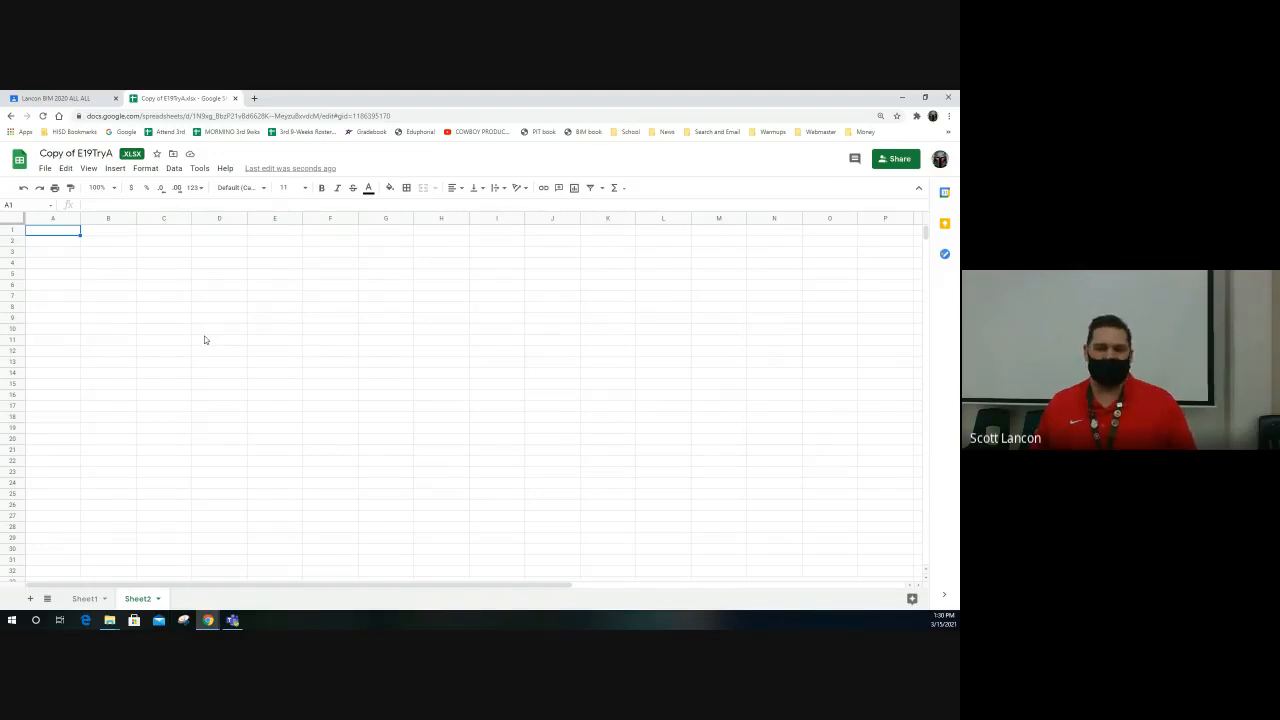
{"action": "left_click", "coordinate": [146, 598]}
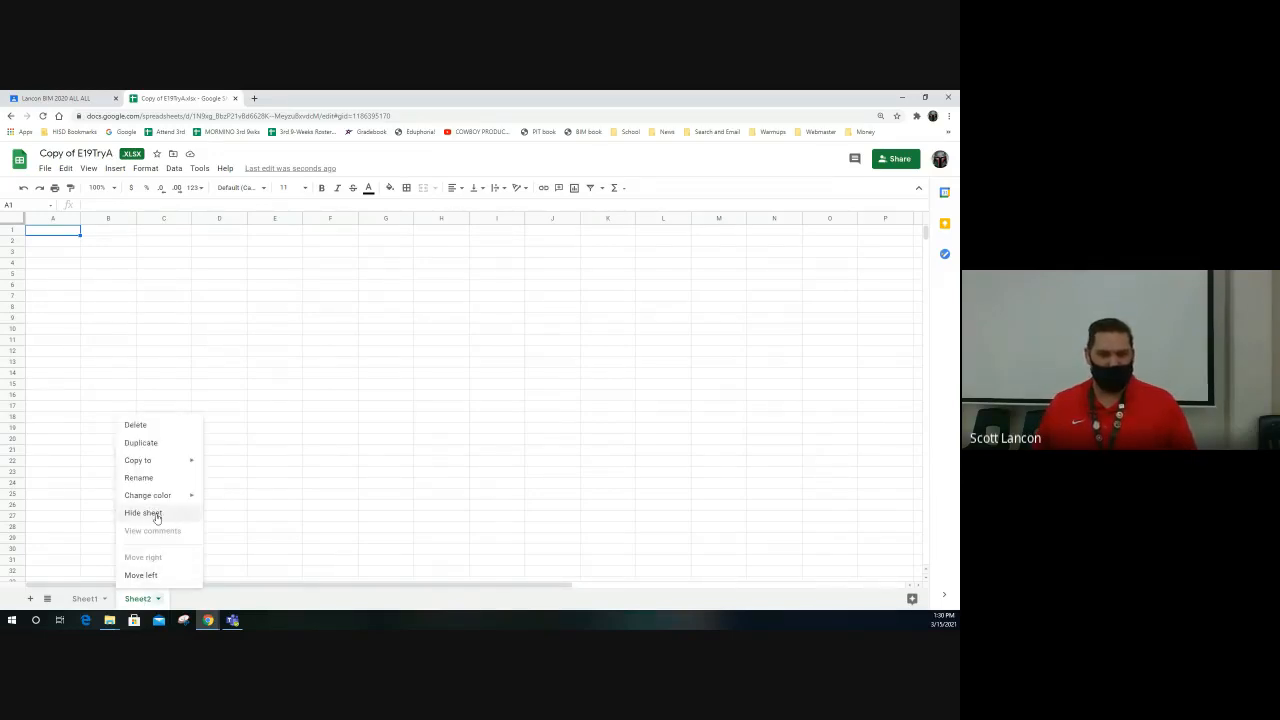
{"action": "left_click", "coordinate": [162, 429]}
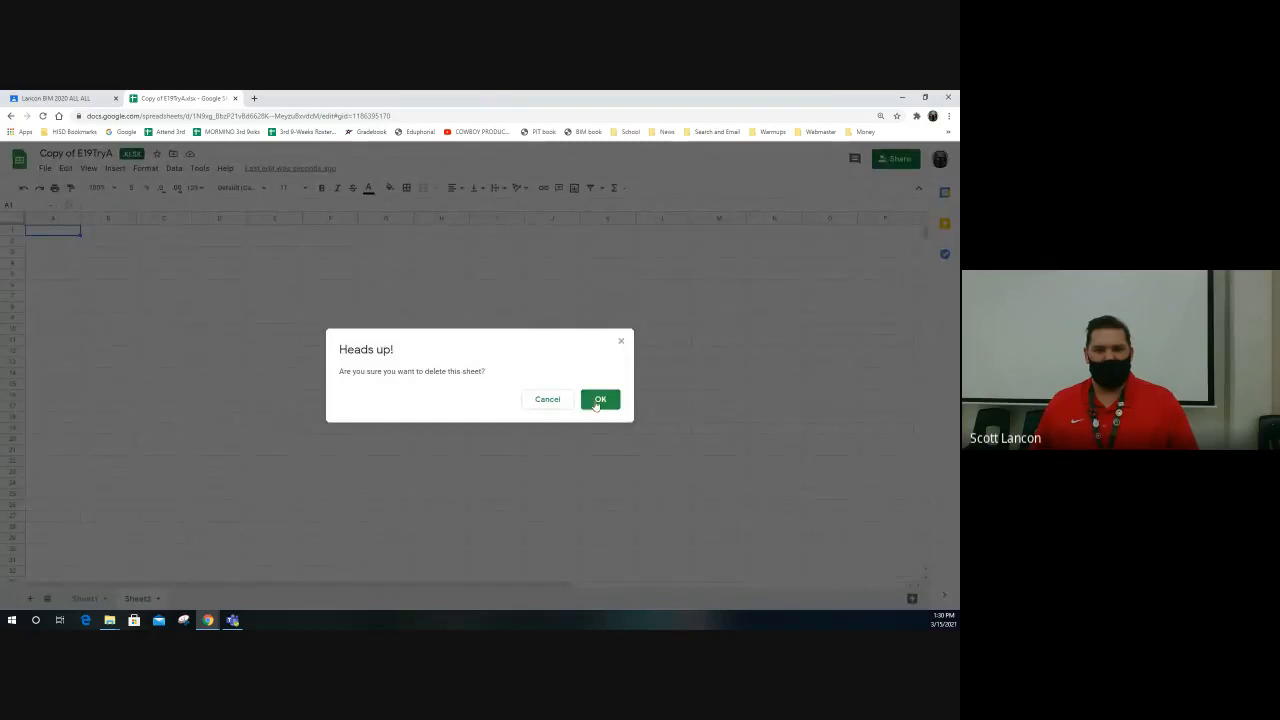
{"action": "left_click", "coordinate": [548, 400]}
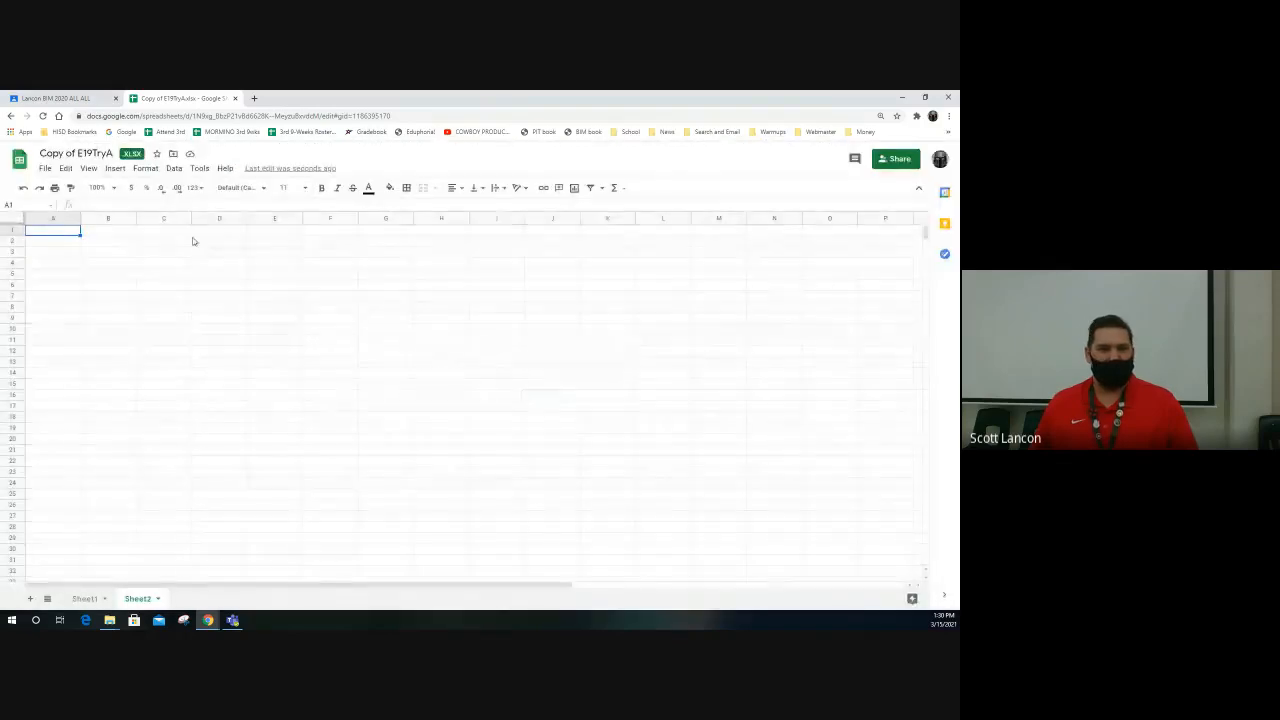
{"action": "left_click", "coordinate": [145, 168]}
{"action": "mouse_move", "coordinate": [203, 170]}
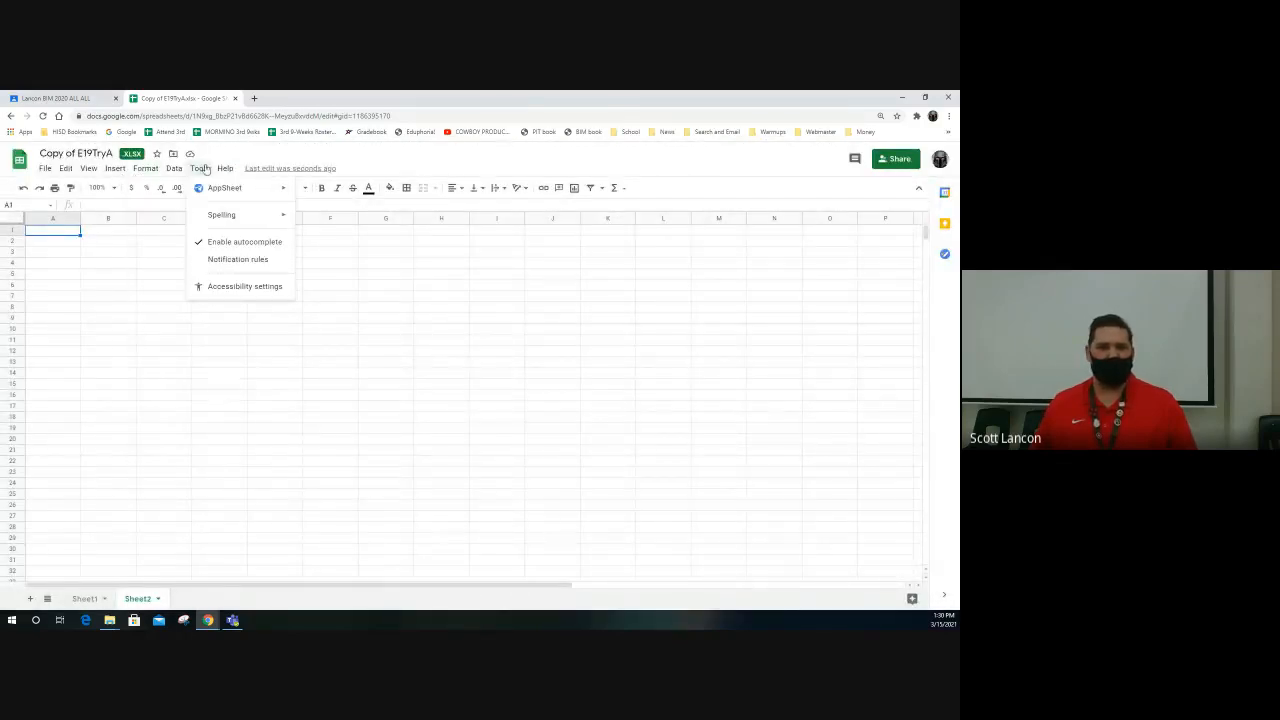
{"action": "mouse_move", "coordinate": [117, 170]}
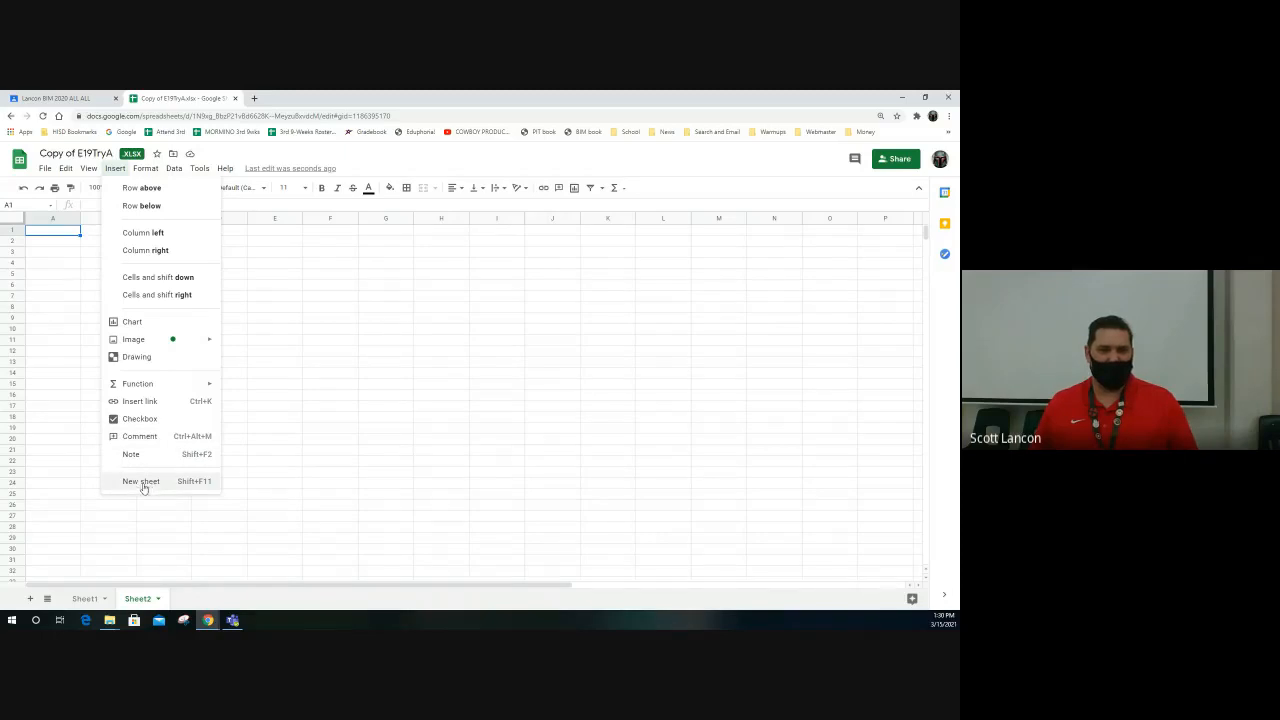
{"action": "mouse_move", "coordinate": [68, 177]}
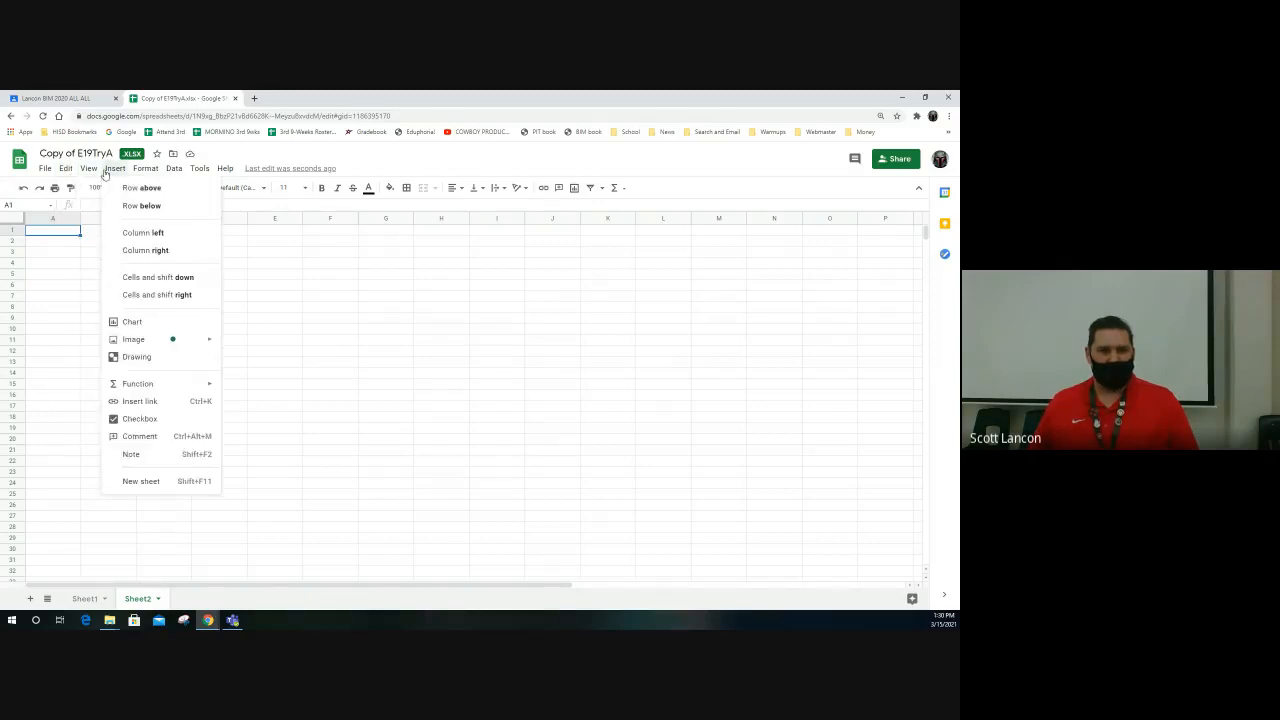
{"action": "left_click", "coordinate": [280, 342]}
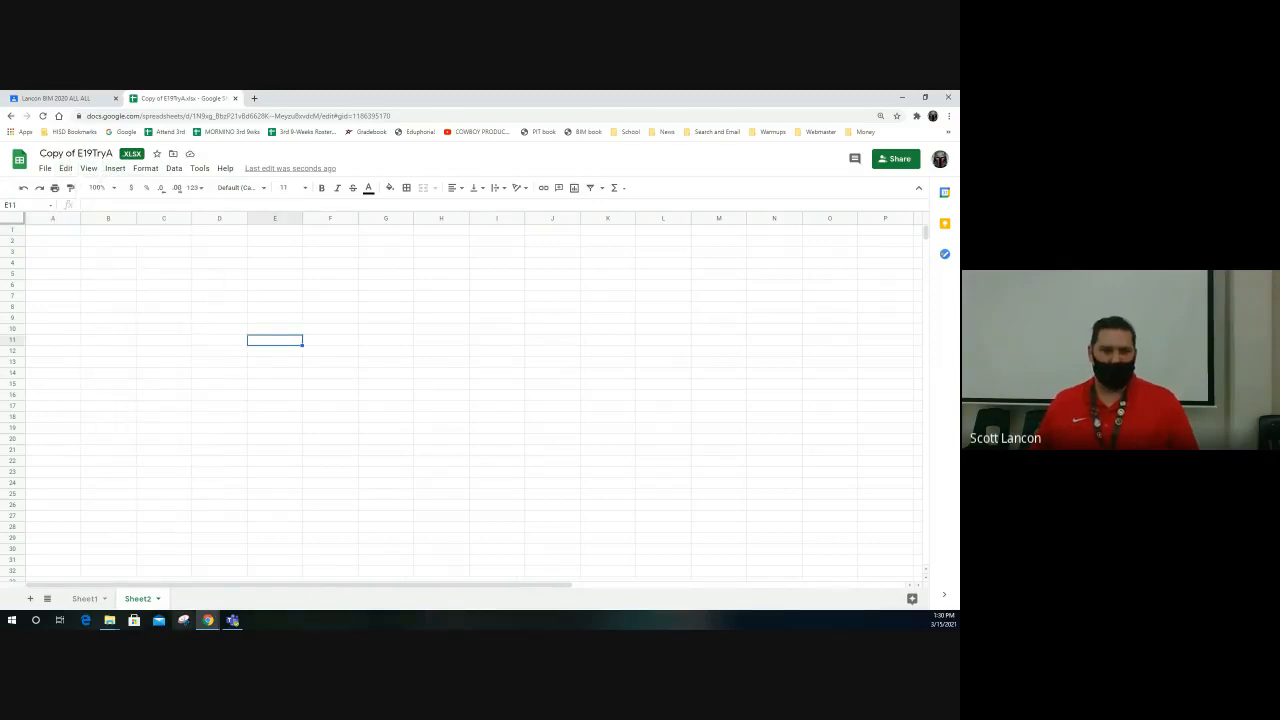
Delete the blank Sheet2 from the workbook and confirm the deletion.
{"action": "left_click", "coordinate": [146, 600]}
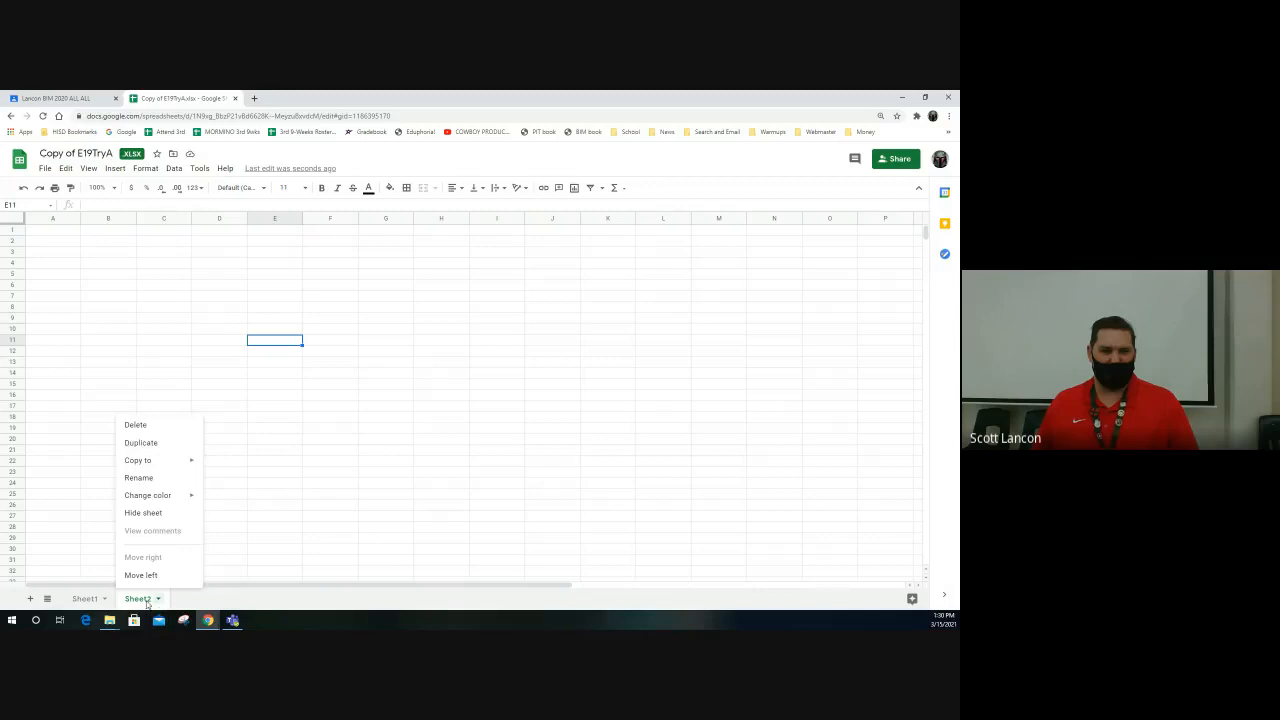
{"action": "left_click", "coordinate": [157, 426]}
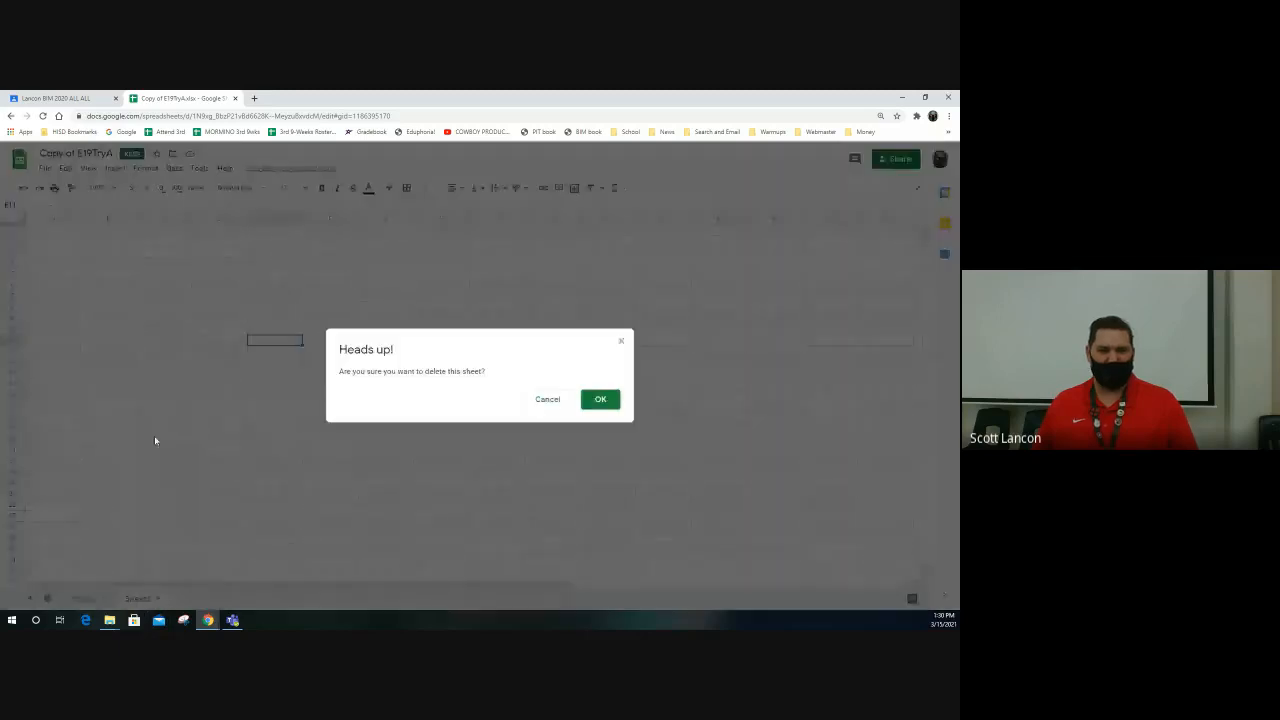
{"action": "left_click", "coordinate": [600, 400]}
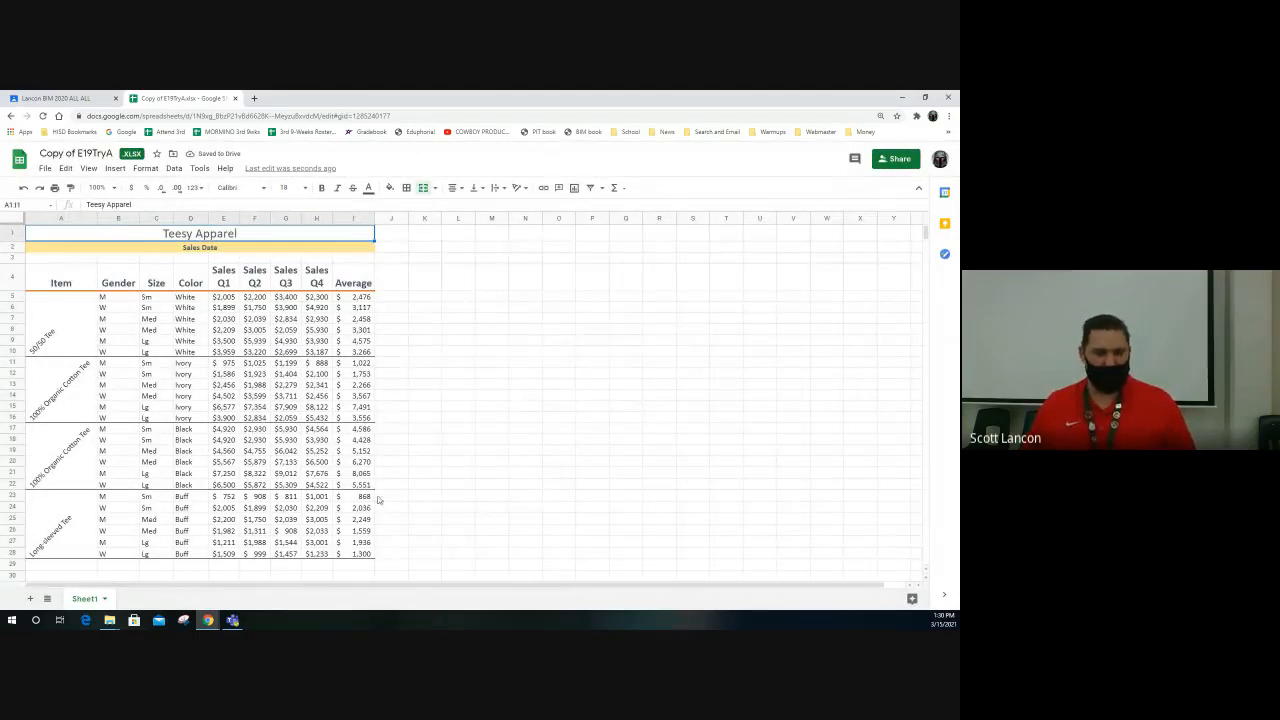
{"action": "double_click", "coordinate": [86, 600]}
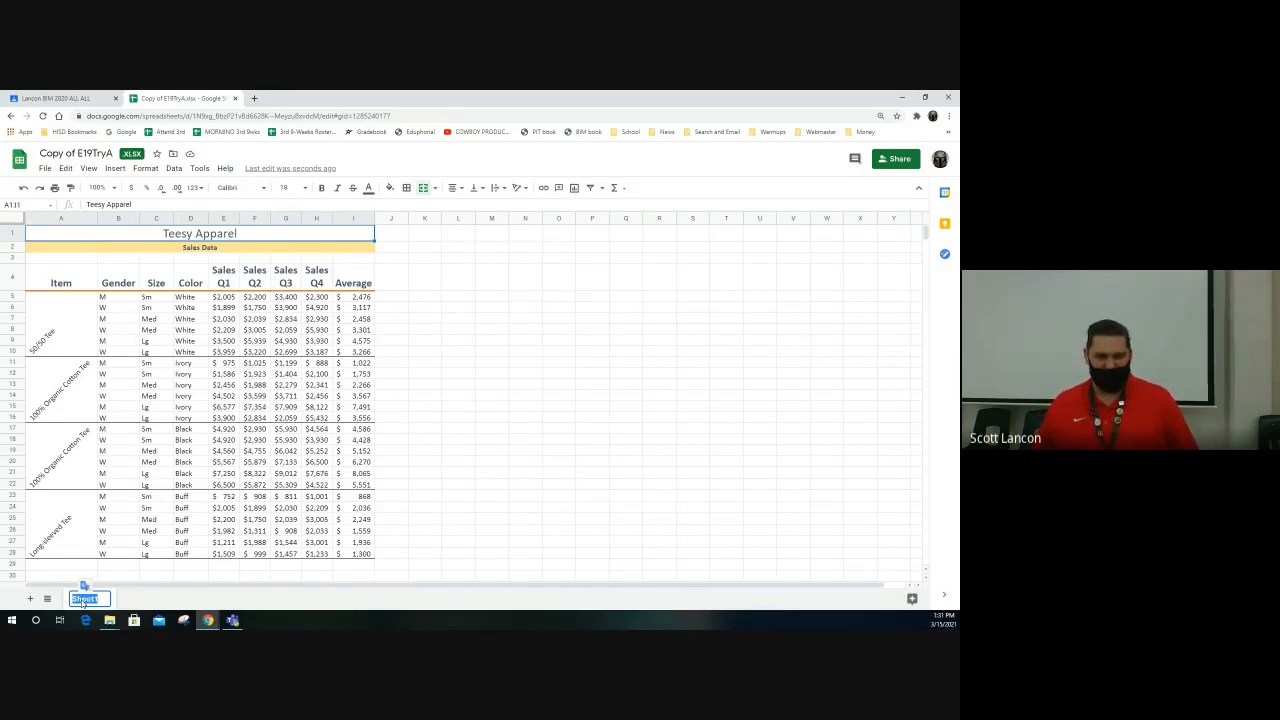
{"action": "left_click", "coordinate": [85, 603]}
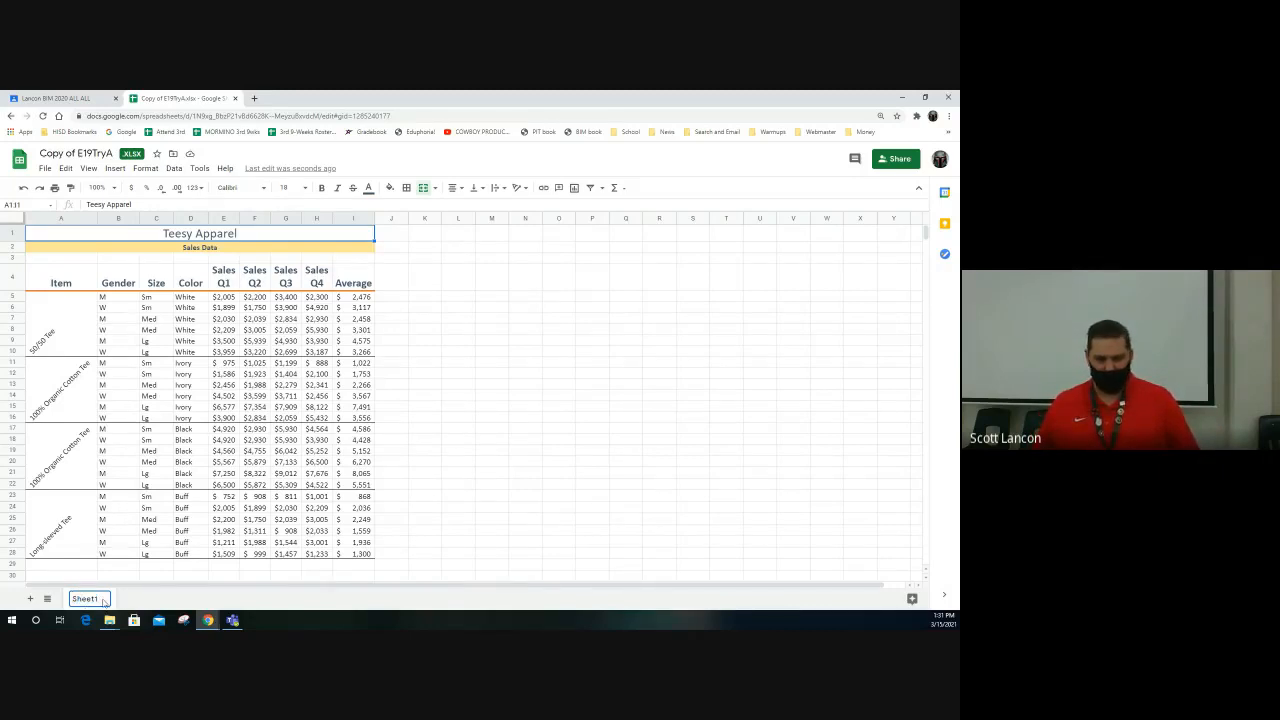
{"action": "key", "text": "Return"}
Rename Sheet1 as 2015.
{"action": "left_click", "coordinate": [104, 599]}
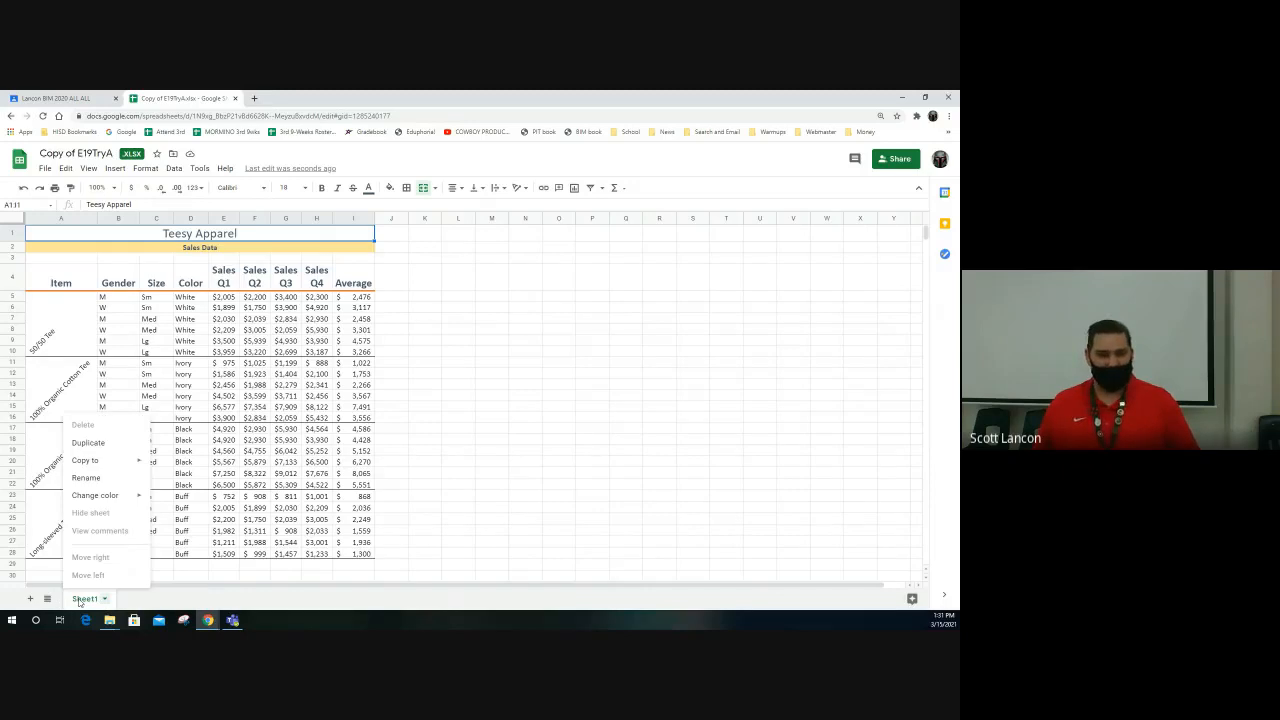
{"action": "left_click", "coordinate": [100, 484]}
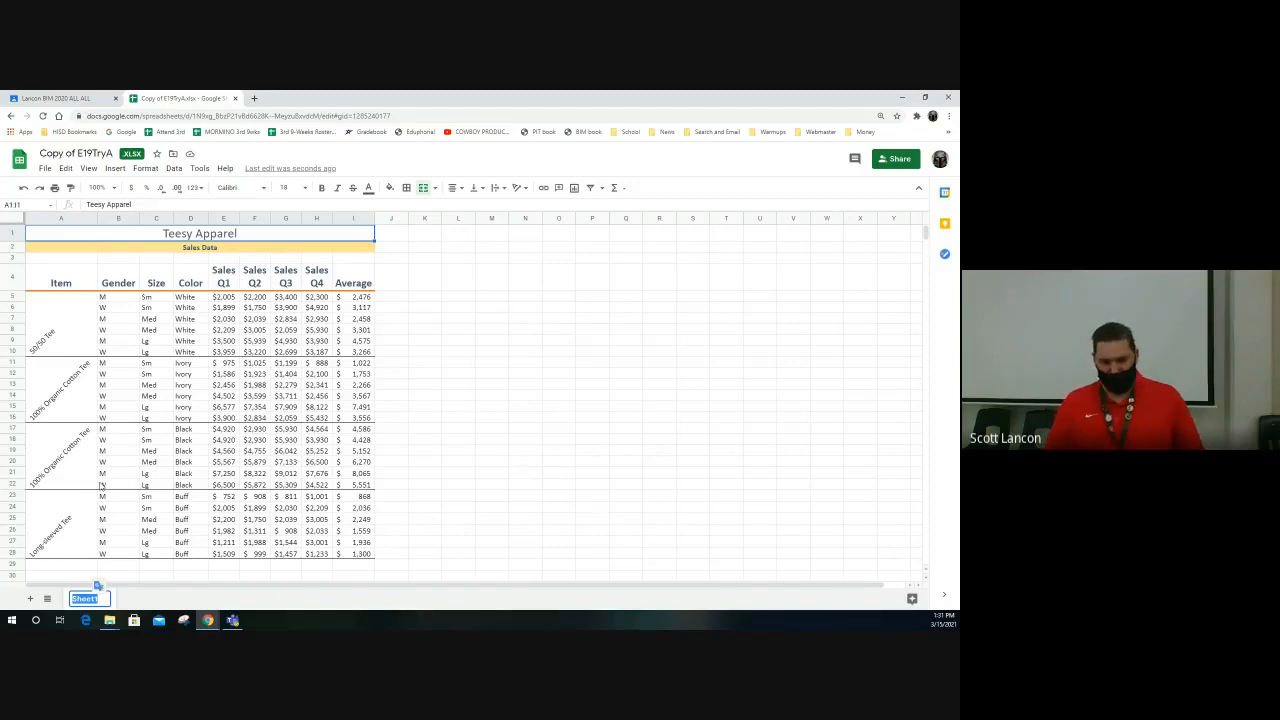
{"action": "type", "text": "2015"}
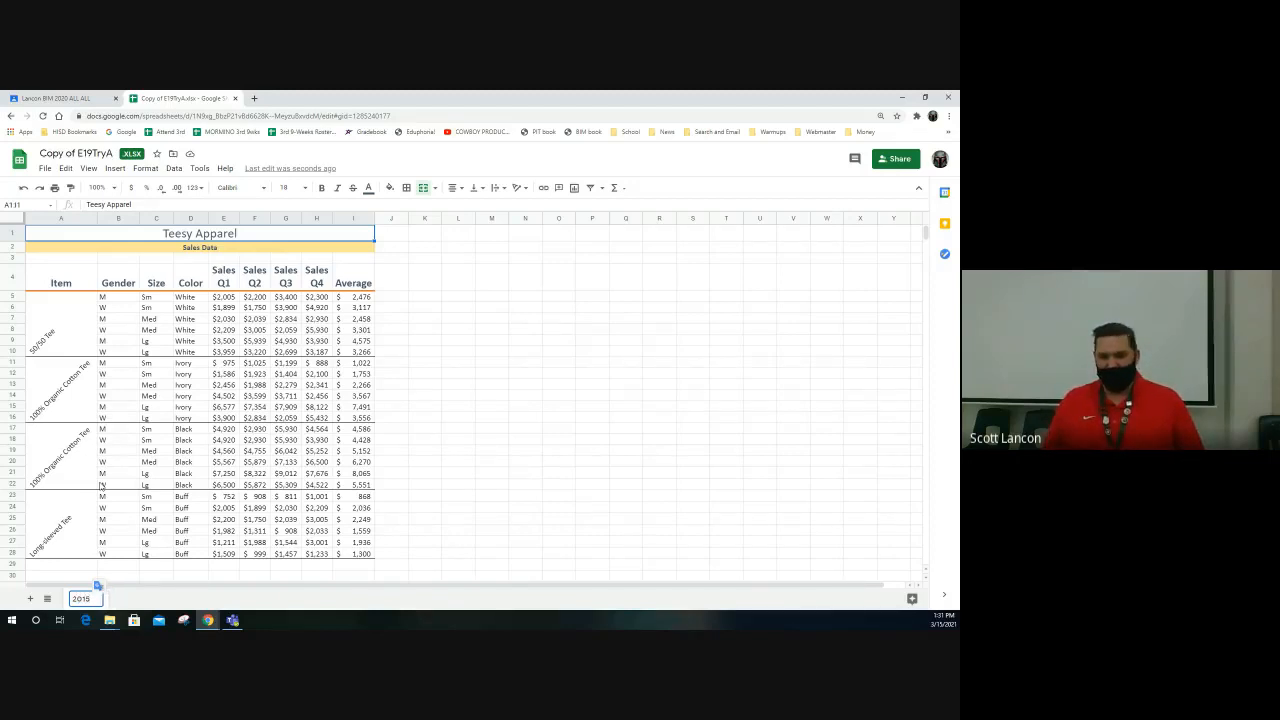
{"action": "key", "text": "Return"}
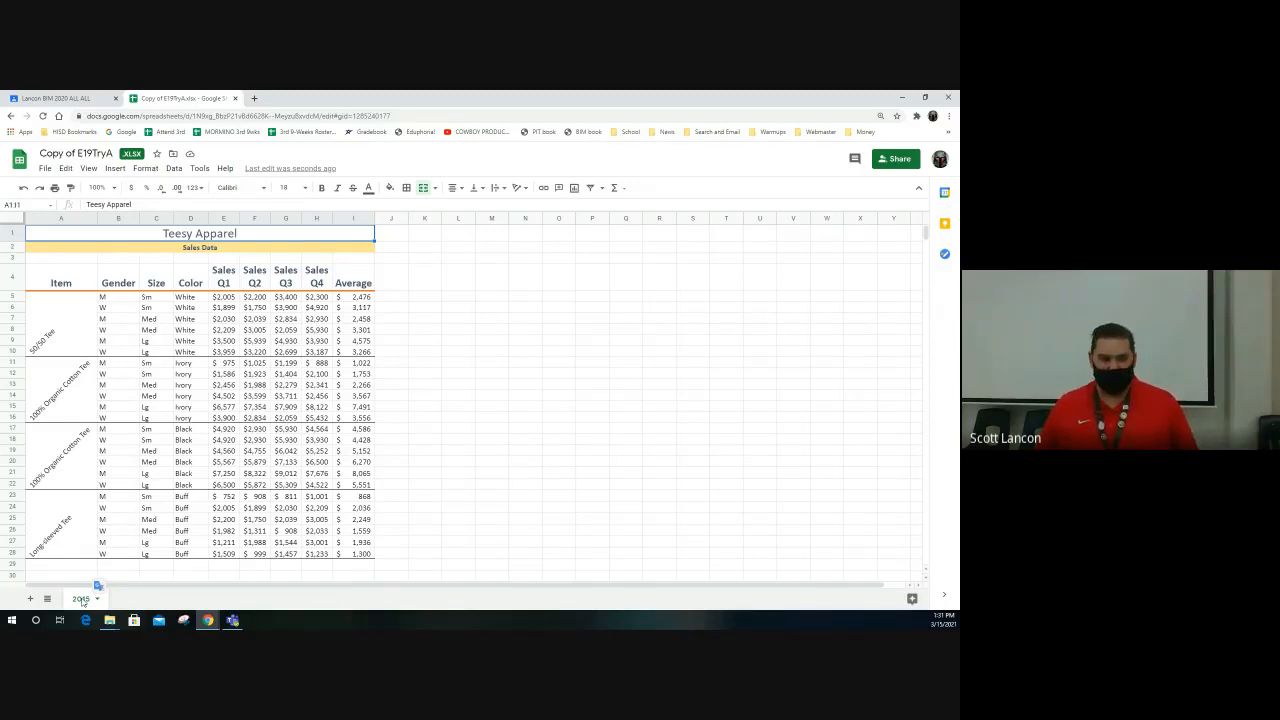
Copy the 2015 sheet to a new spreadsheet, open that copy to view it, and return to the original workbook.
{"action": "right_click", "coordinate": [83, 601]}
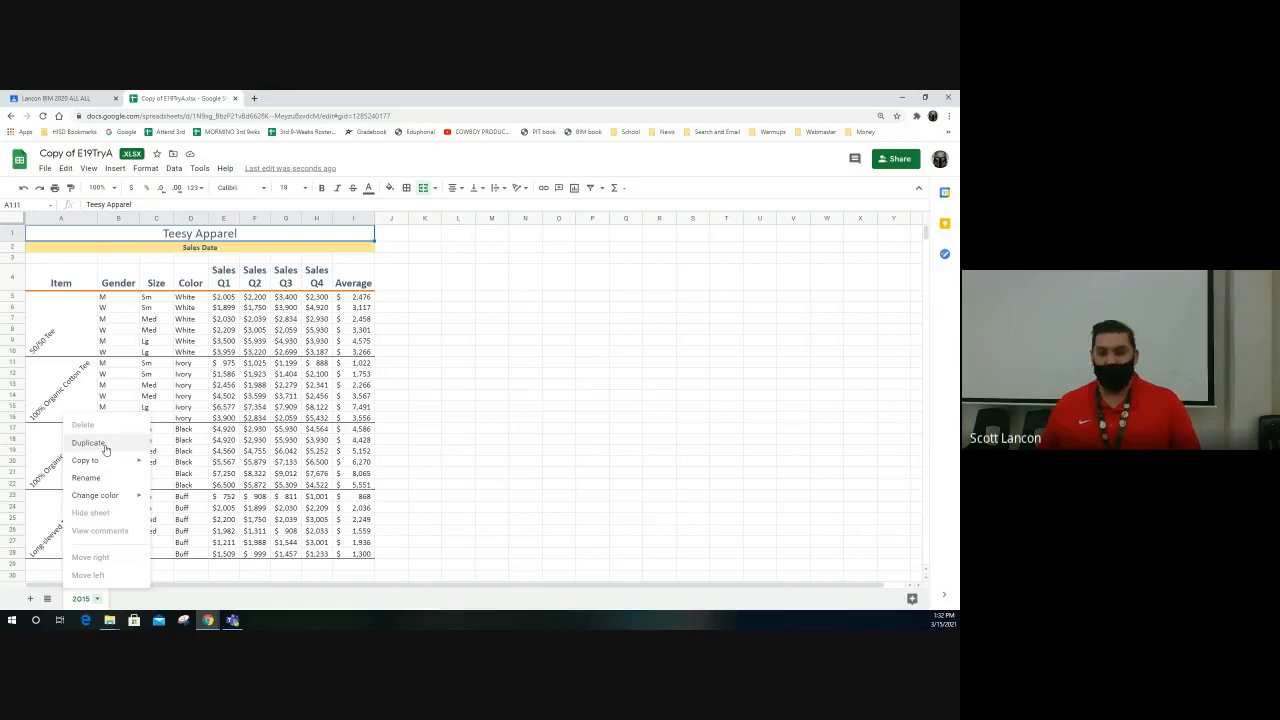
{"action": "mouse_move", "coordinate": [107, 461]}
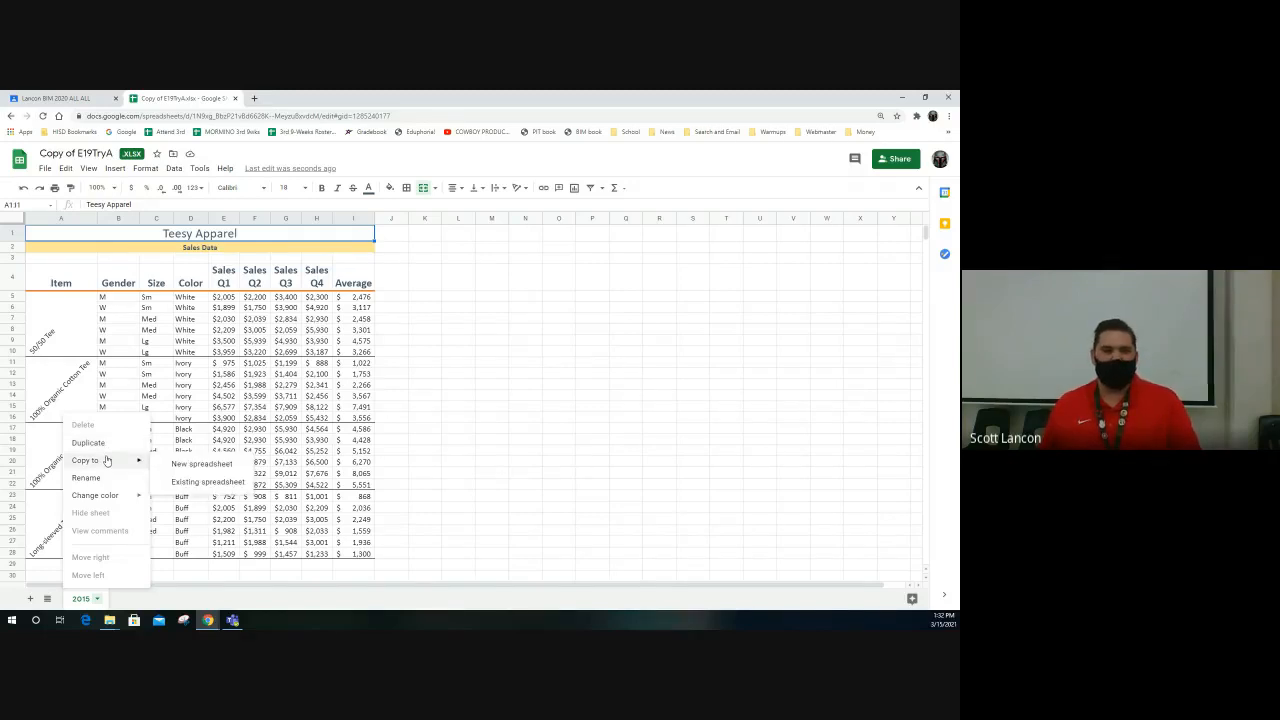
{"action": "left_click", "coordinate": [204, 465]}
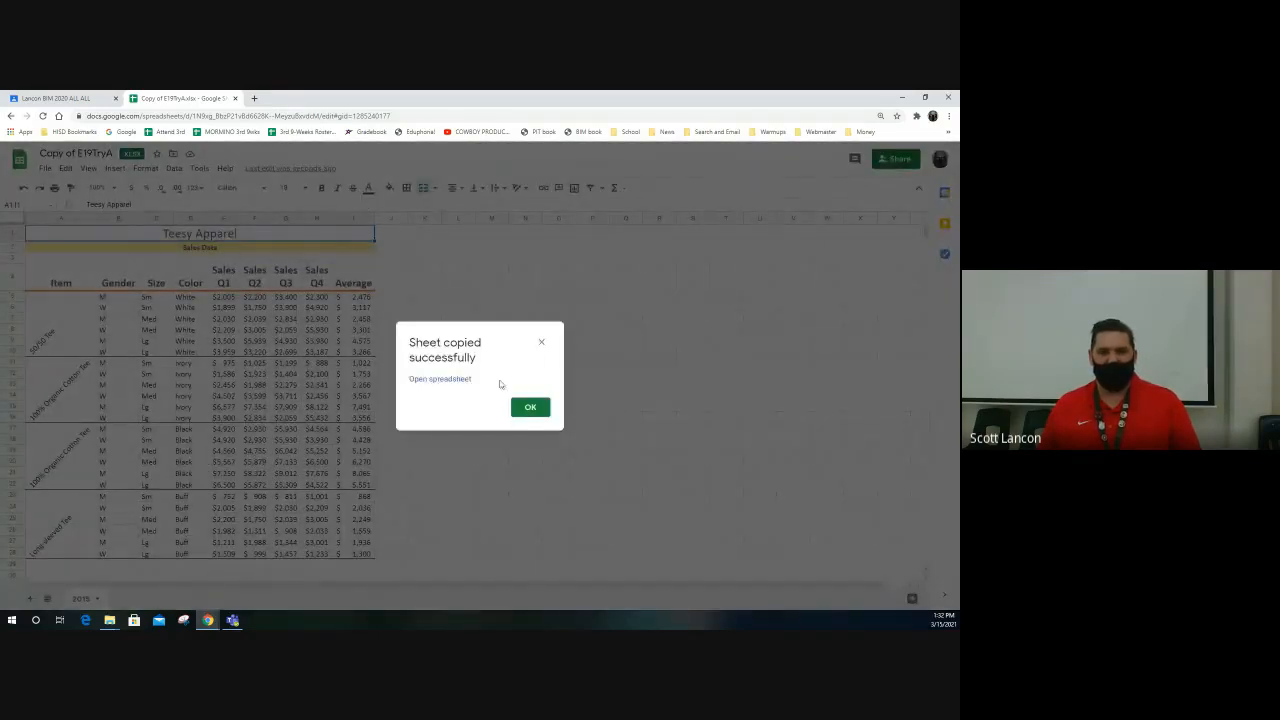
{"action": "left_click", "coordinate": [446, 379]}
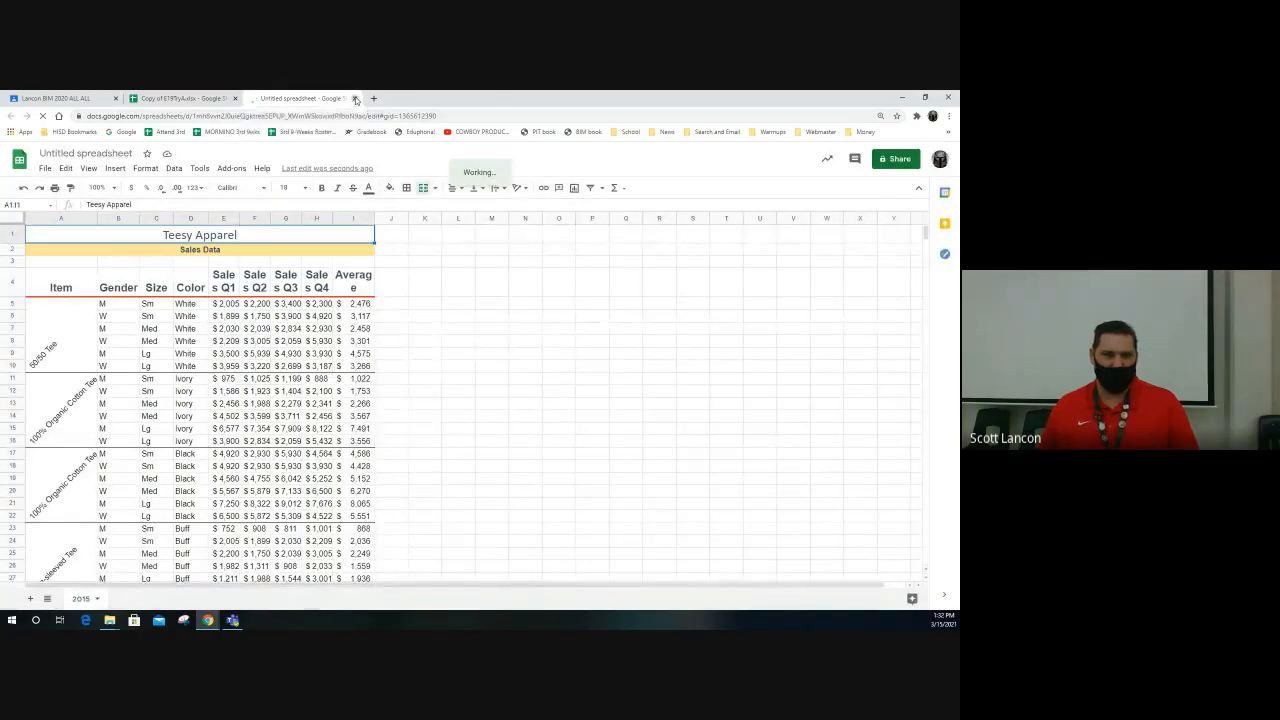
{"action": "left_click", "coordinate": [355, 99]}
{"action": "left_click", "coordinate": [528, 407]}
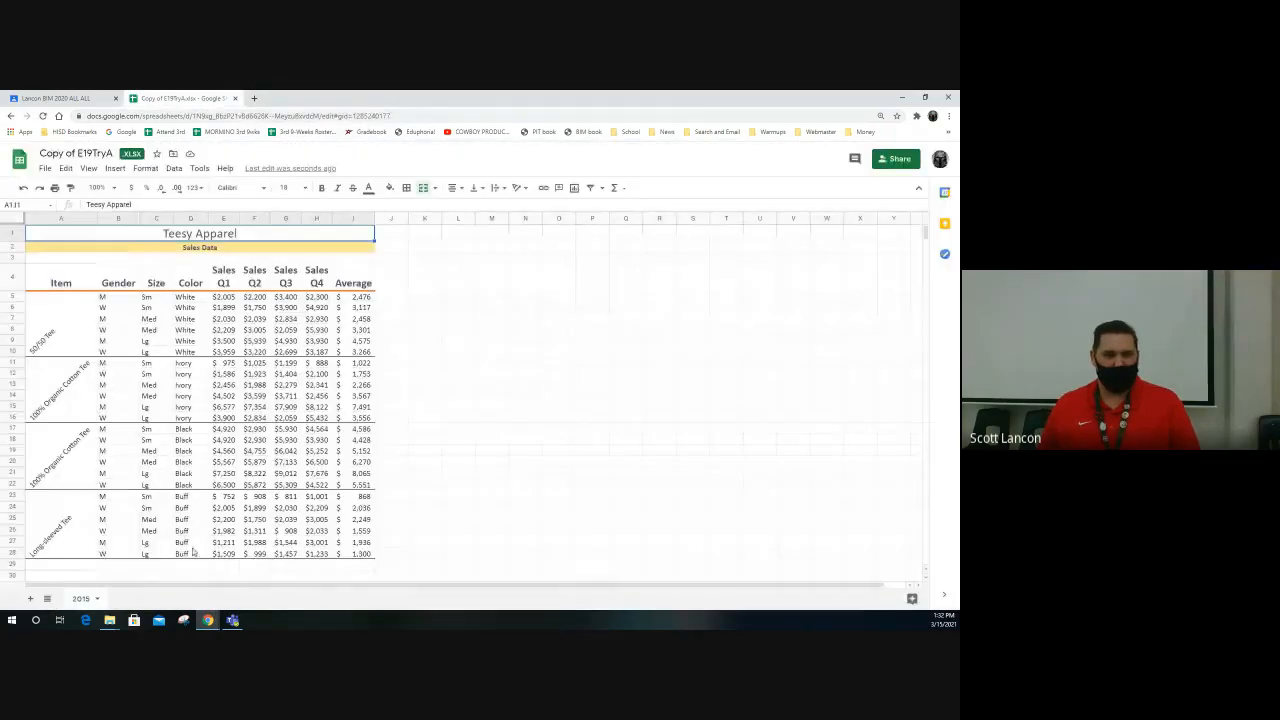
Start copying the 2015 sheet to an existing spreadsheet, look in the Open Files folder, and cancel.
{"action": "right_click", "coordinate": [80, 598]}
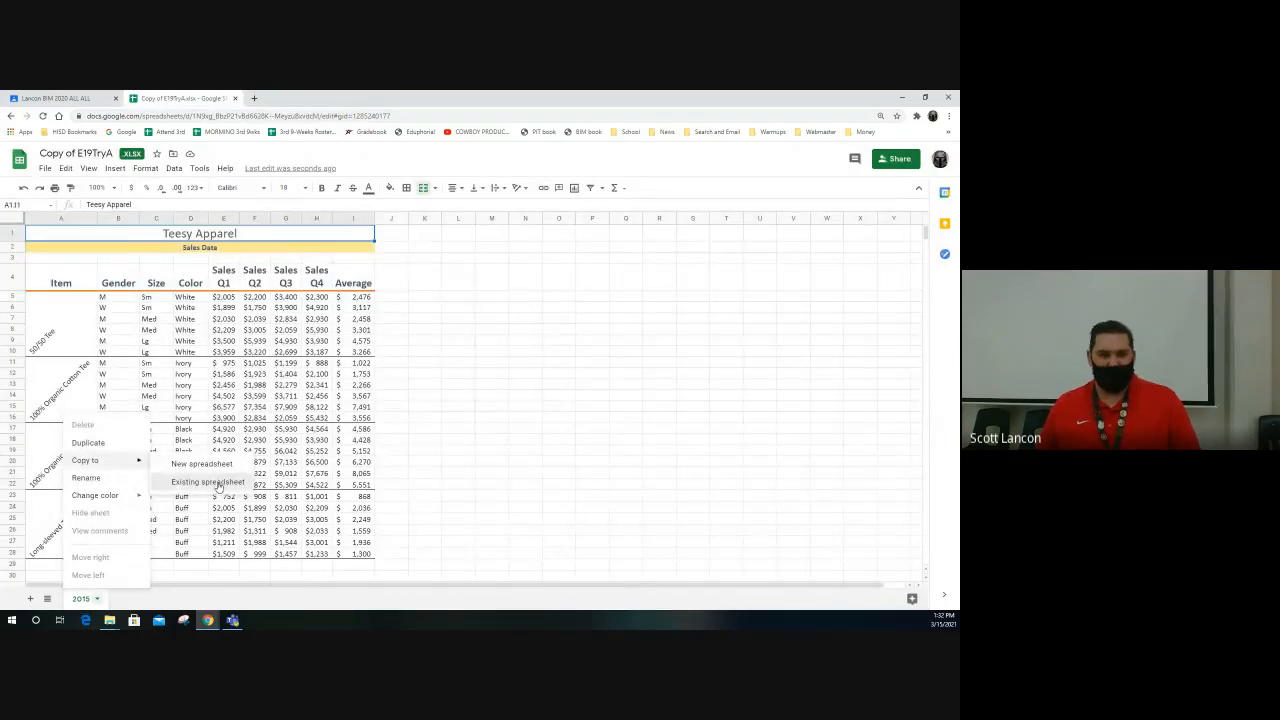
{"action": "left_click", "coordinate": [215, 483]}
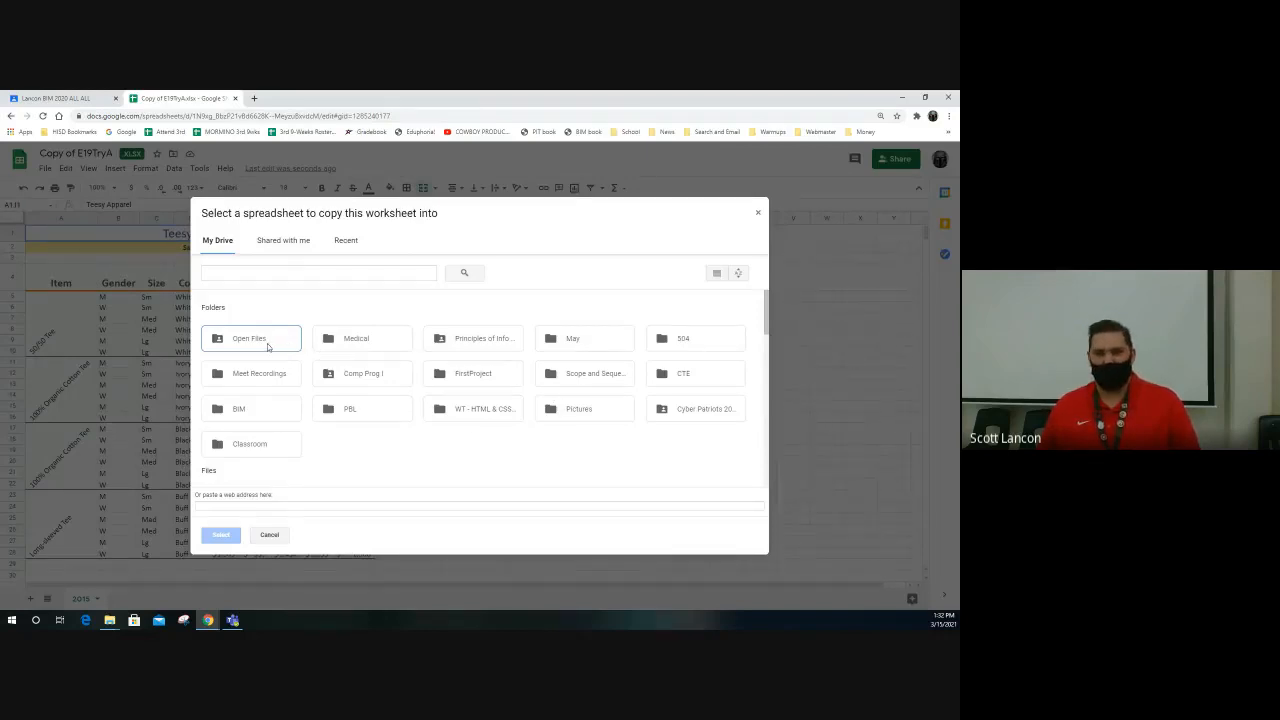
{"action": "double_click", "coordinate": [267, 343]}
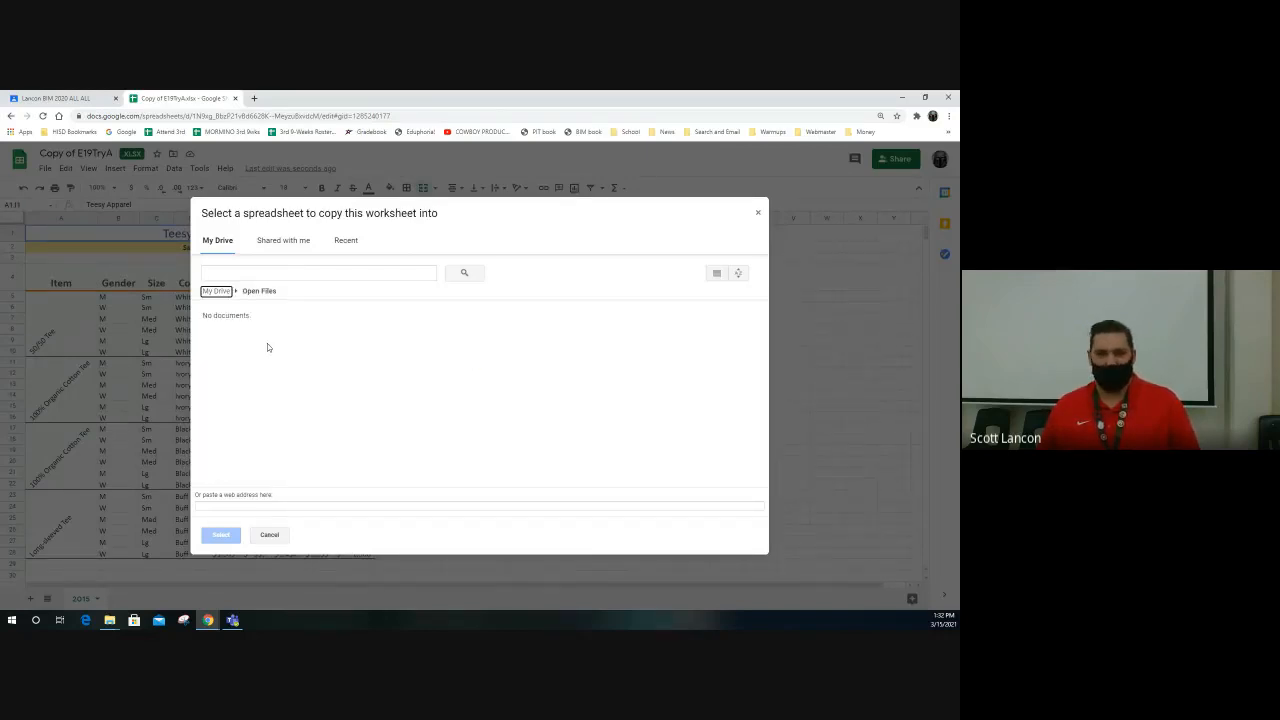
{"action": "left_click", "coordinate": [271, 537]}
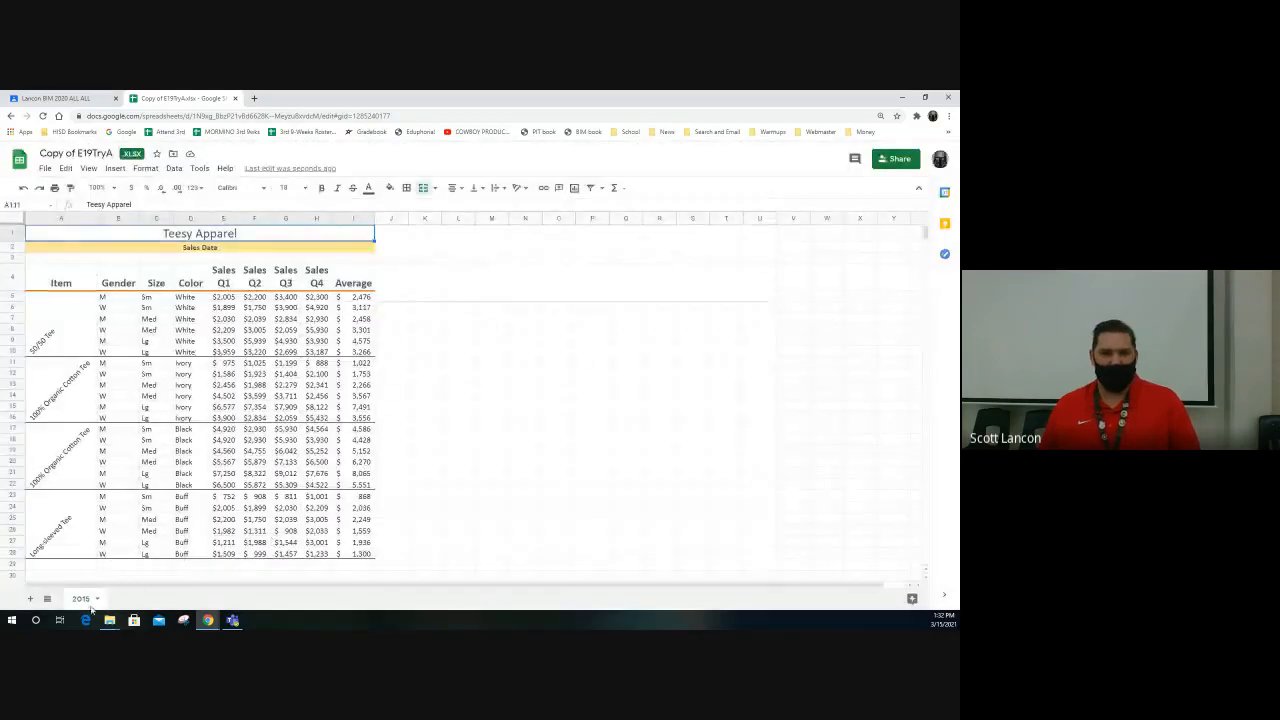
Duplicate the 2015 sheet within the same workbook.
{"action": "left_click", "coordinate": [97, 600]}
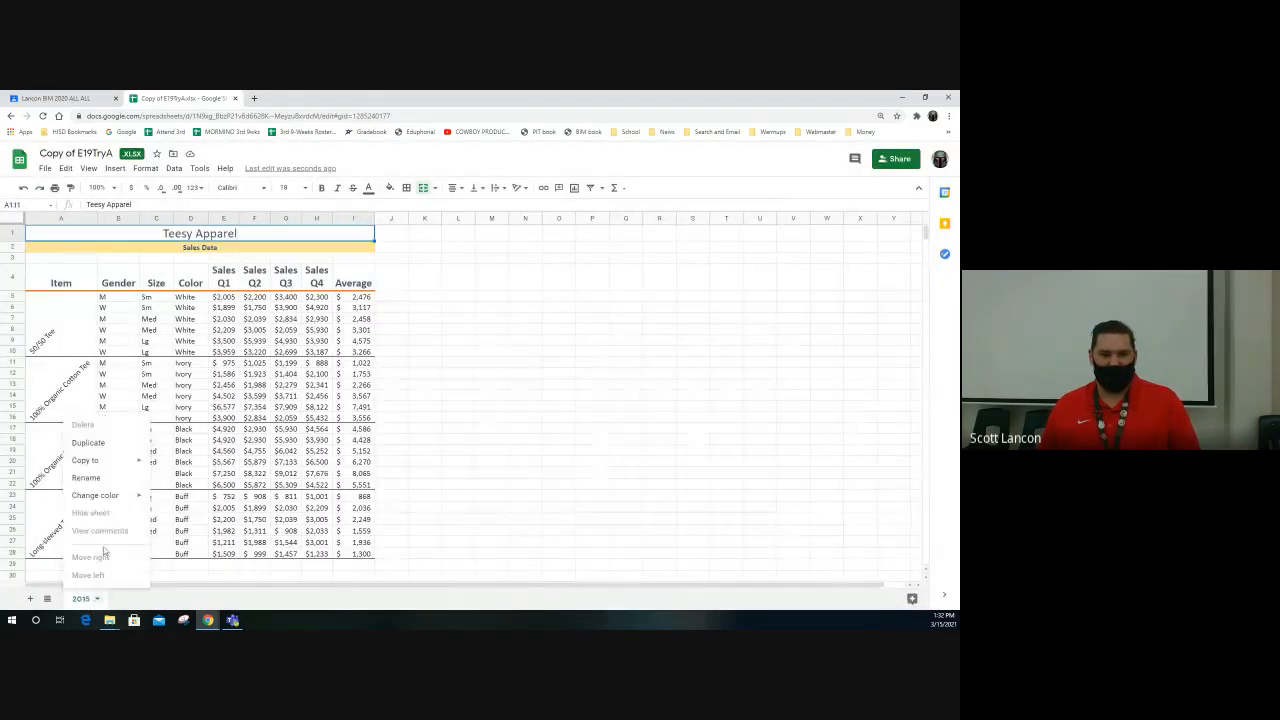
{"action": "left_click", "coordinate": [88, 443]}
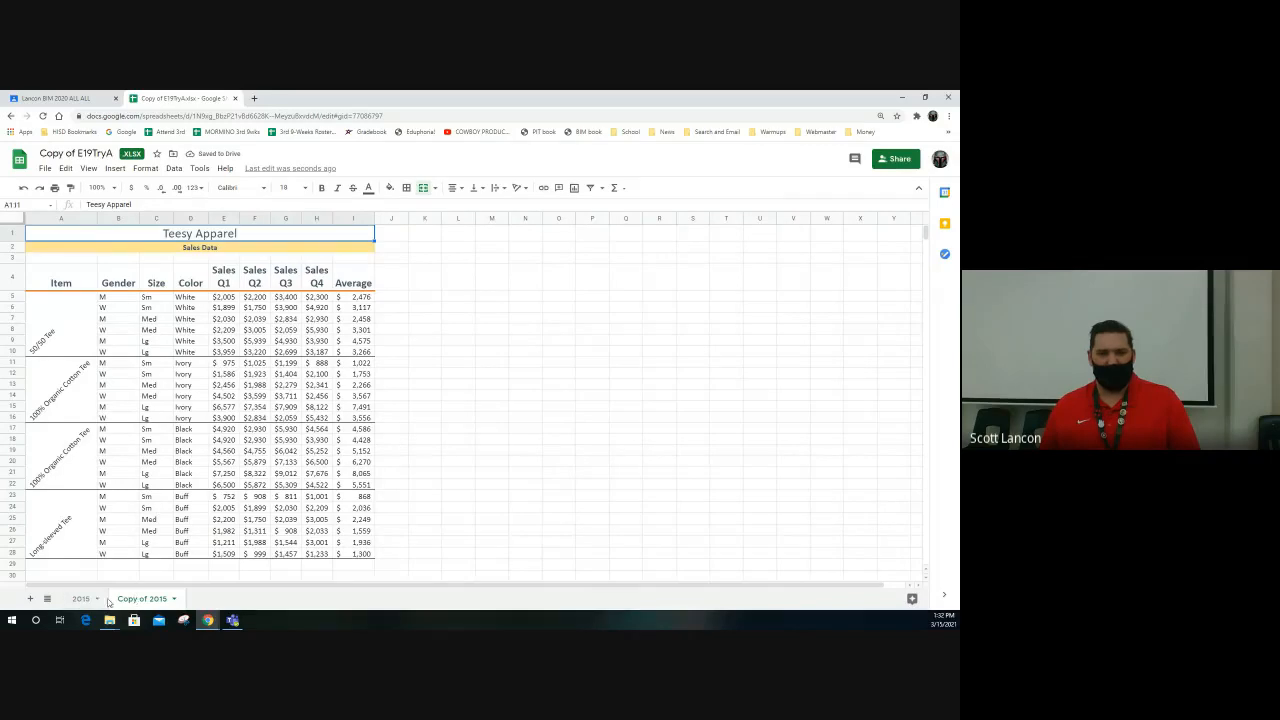
Switch back and forth between the 2015 sheet and its duplicate to compare their contents, checking the sheet actions available for 2015.
{"action": "left_click", "coordinate": [88, 601]}
{"action": "left_click", "coordinate": [118, 601]}
{"action": "left_click", "coordinate": [88, 601]}
{"action": "left_click", "coordinate": [118, 601]}
{"action": "left_click", "coordinate": [86, 601]}
{"action": "left_click", "coordinate": [117, 600]}
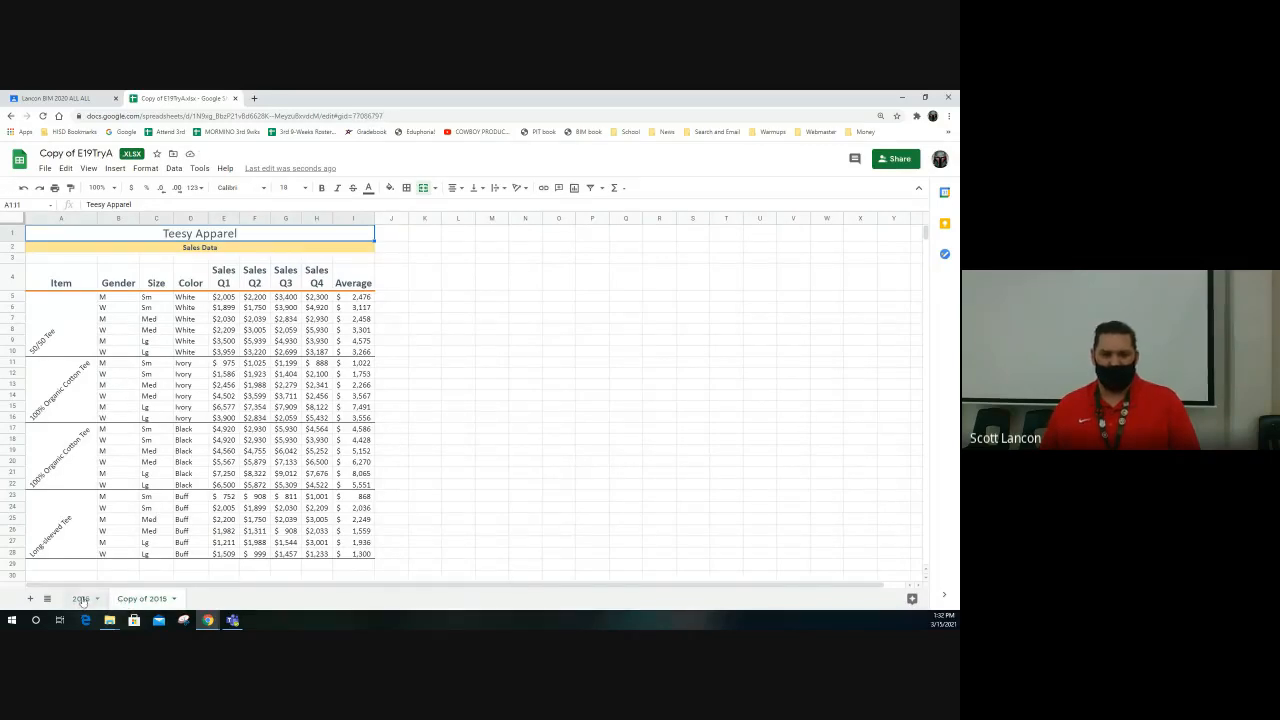
{"action": "right_click", "coordinate": [84, 601]}
{"action": "mouse_move", "coordinate": [110, 461]}
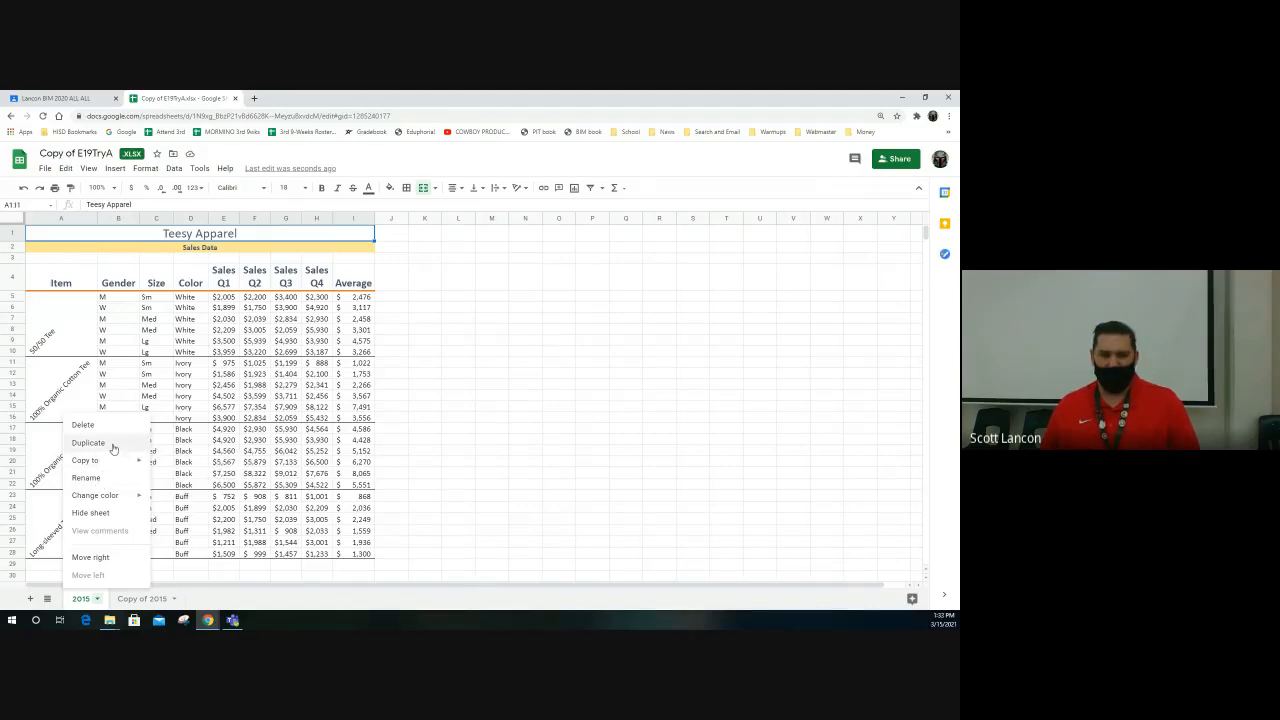
{"action": "left_click", "coordinate": [86, 600]}
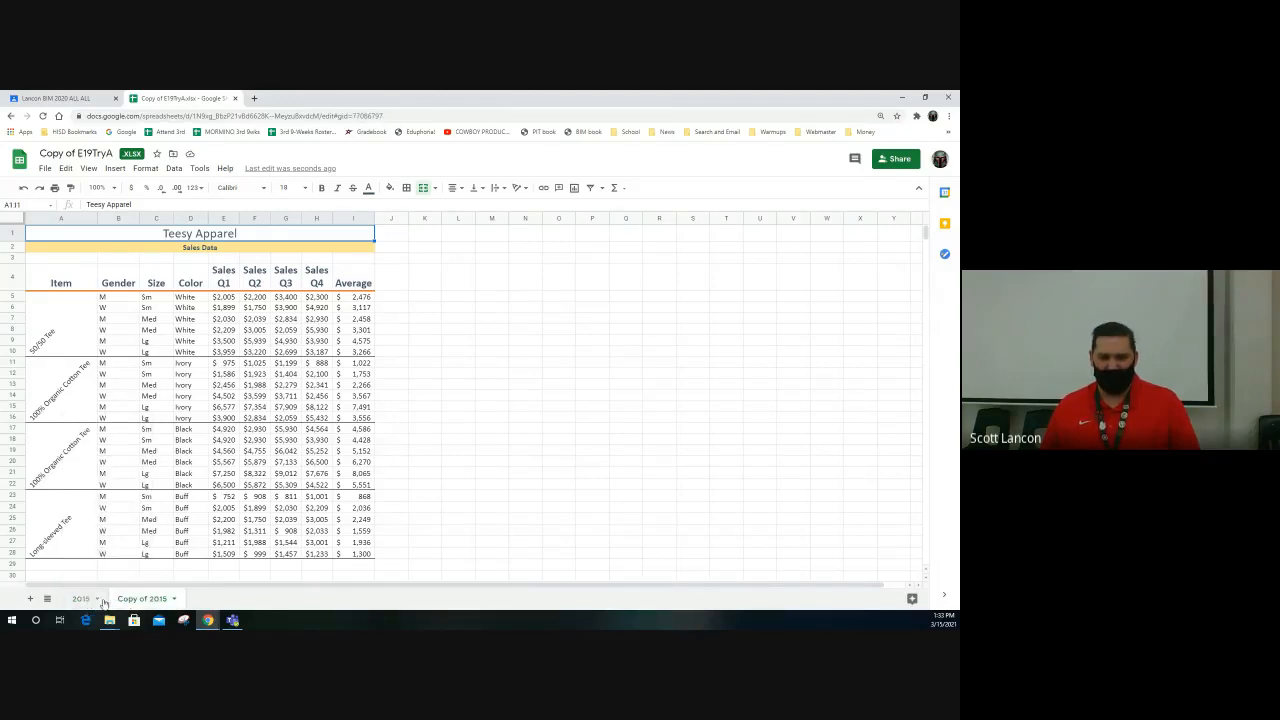
{"action": "left_click", "coordinate": [86, 601]}
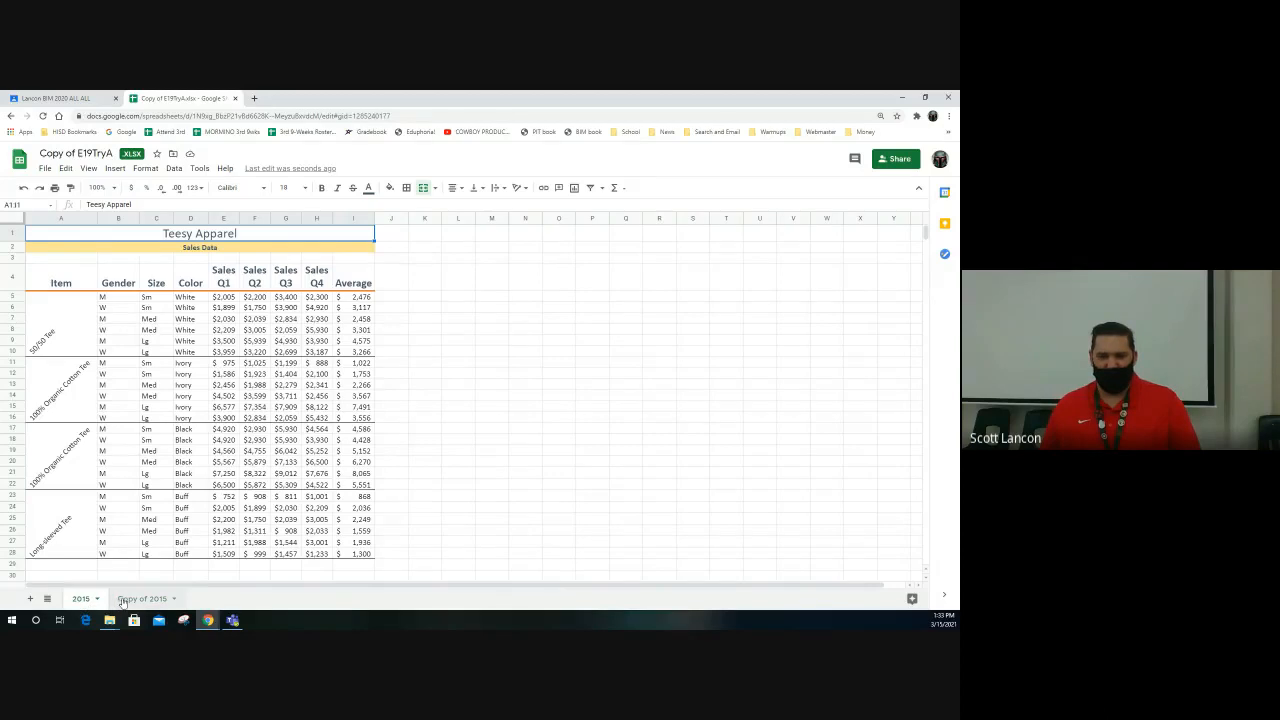
{"action": "left_click", "coordinate": [122, 600]}
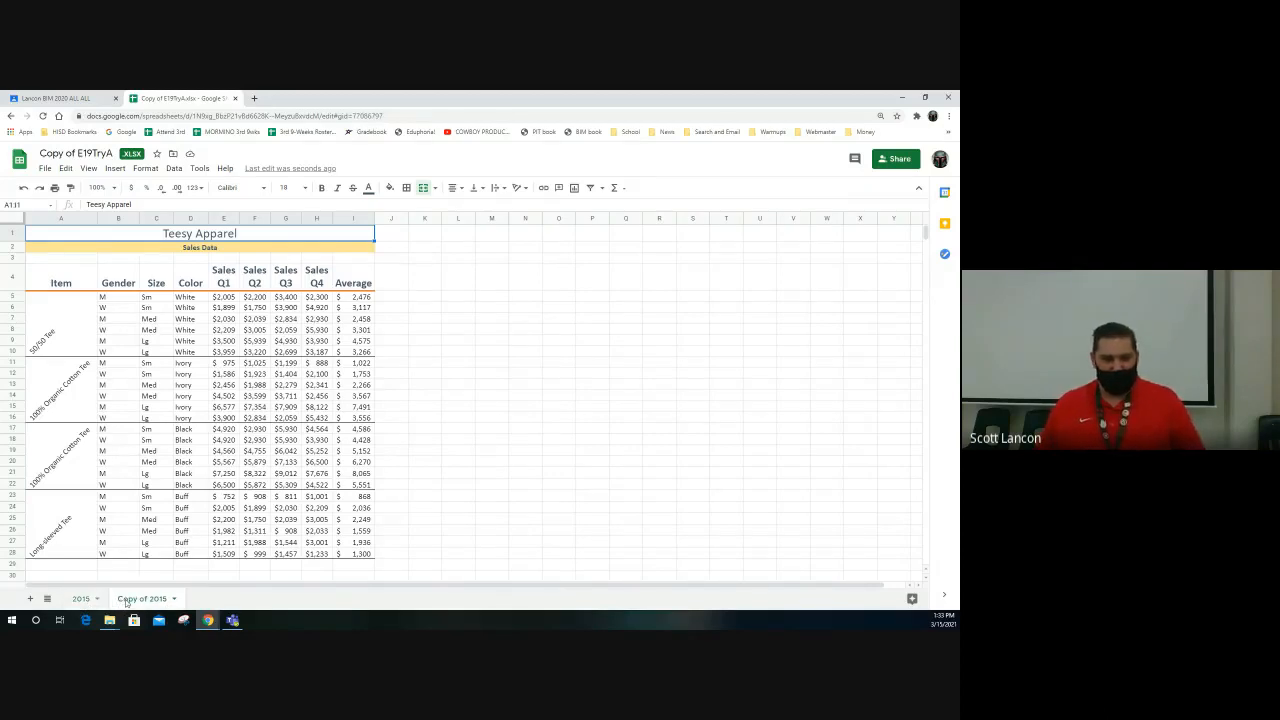
Rename the duplicated sheet as 2016.
{"action": "double_click", "coordinate": [126, 600]}
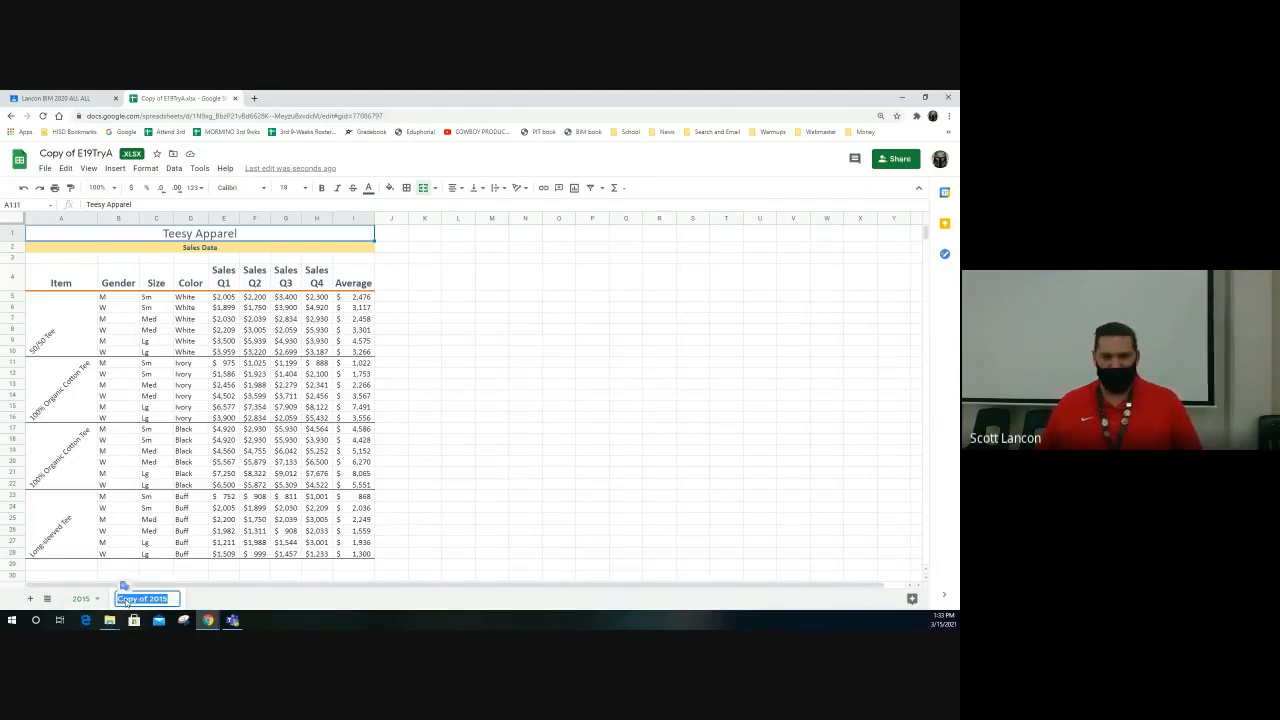
{"action": "type", "text": "20"}
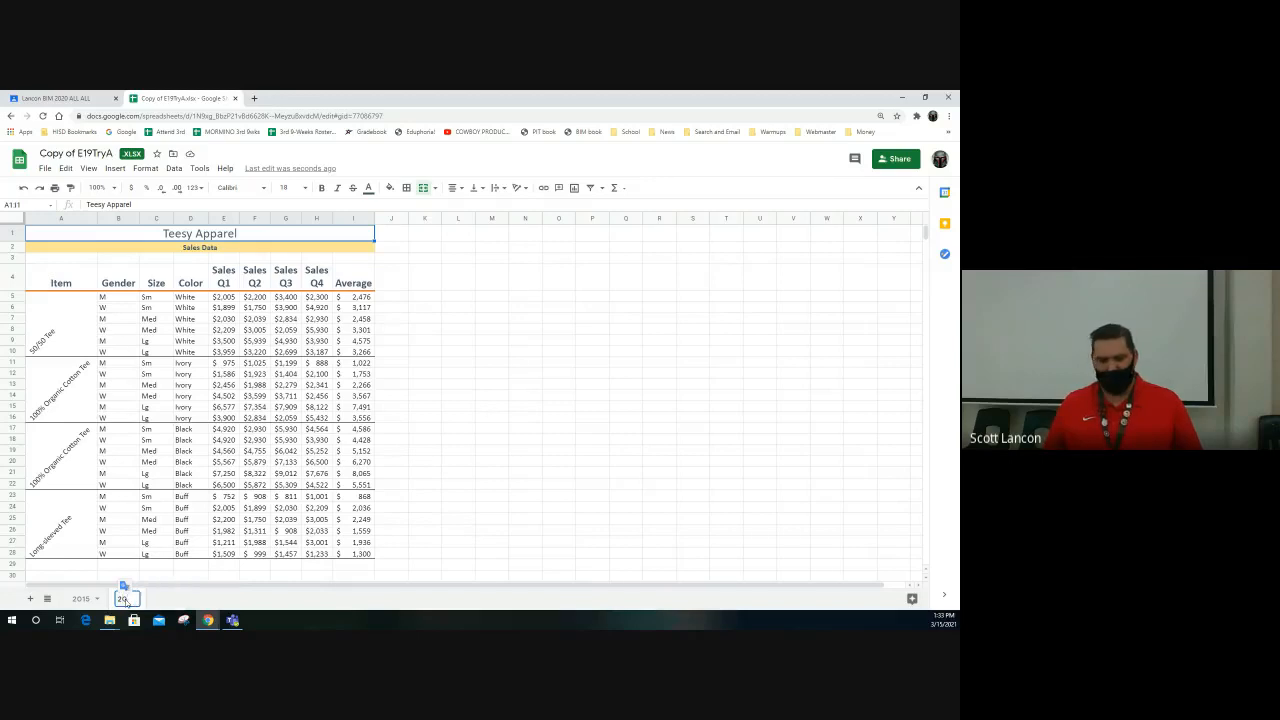
{"action": "type", "text": "16"}
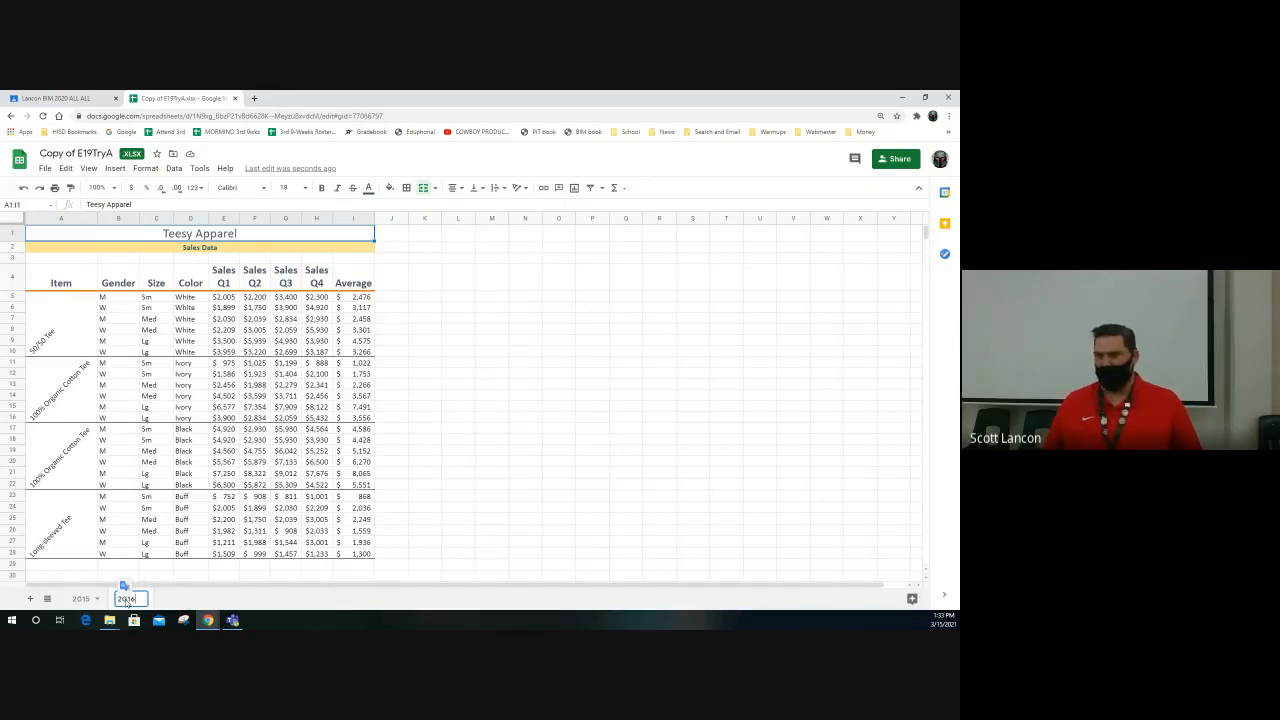
{"action": "key", "text": "Return"}
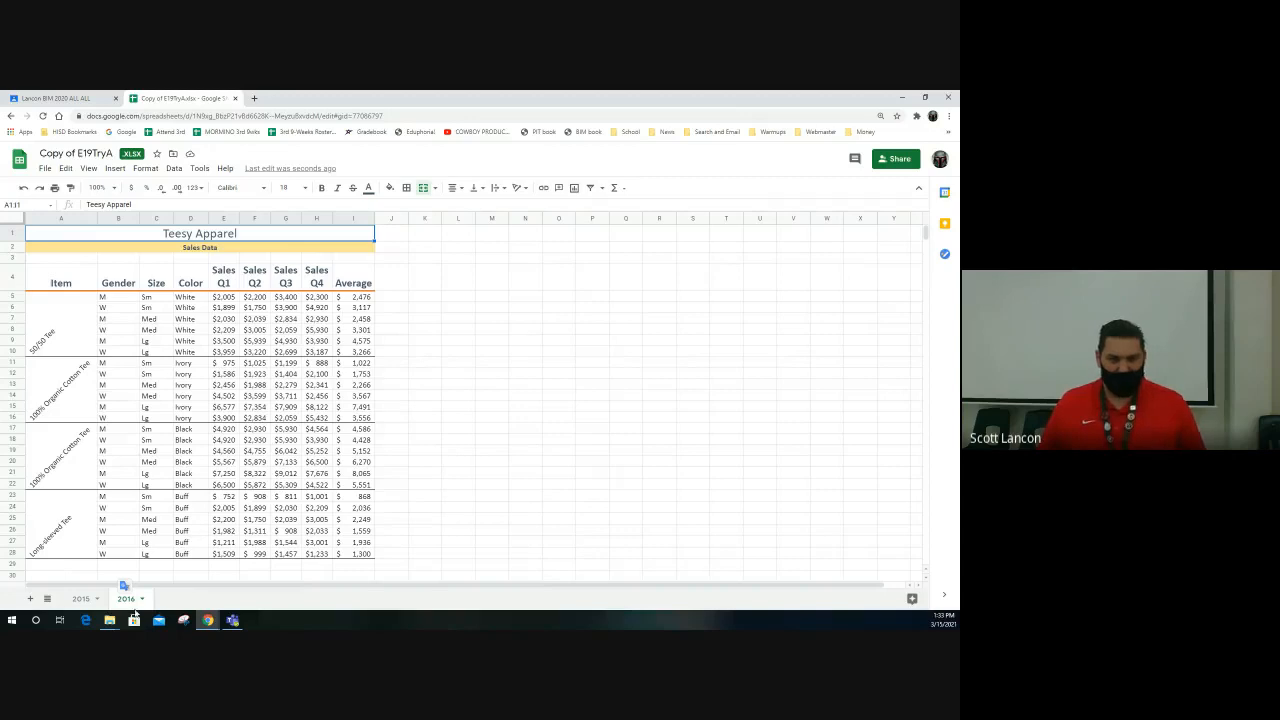
Reorder the 2015 sheet by moving it after 2016, back in front of it, and after it again.
{"action": "left_click", "coordinate": [81, 598]}
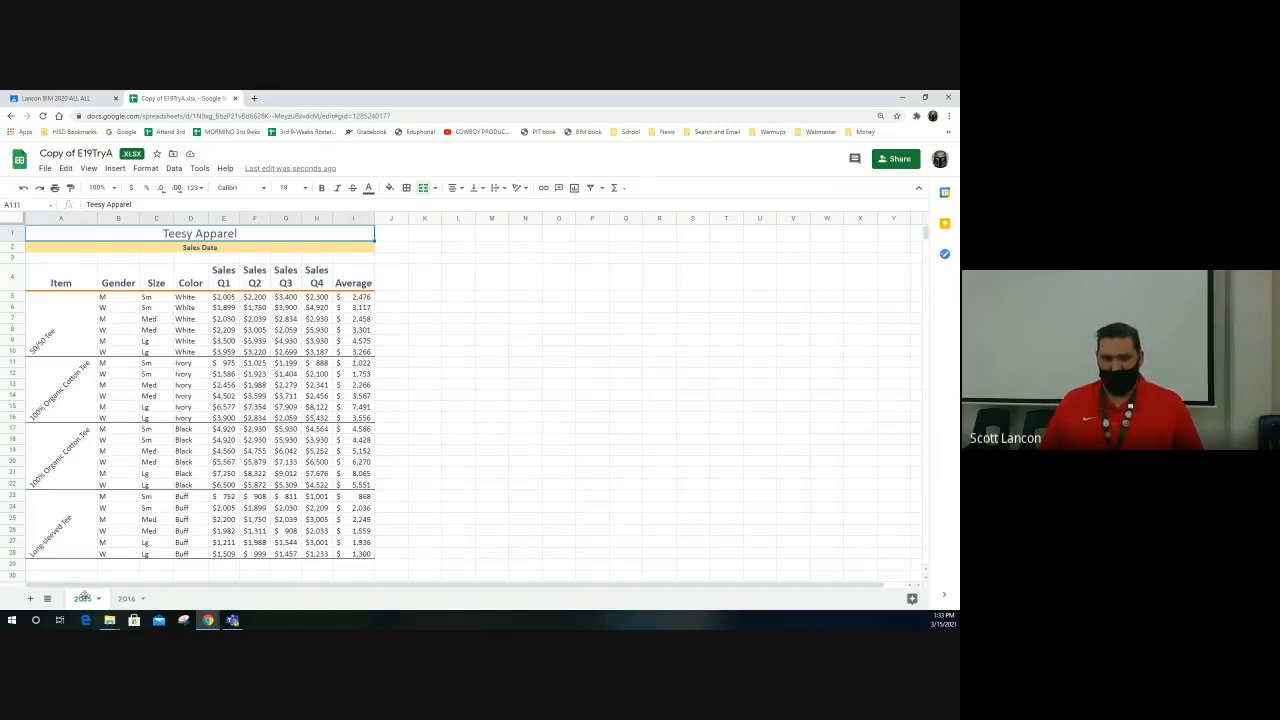
{"action": "left_click_drag", "start_coordinate": [89, 596], "coordinate": [140, 597]}
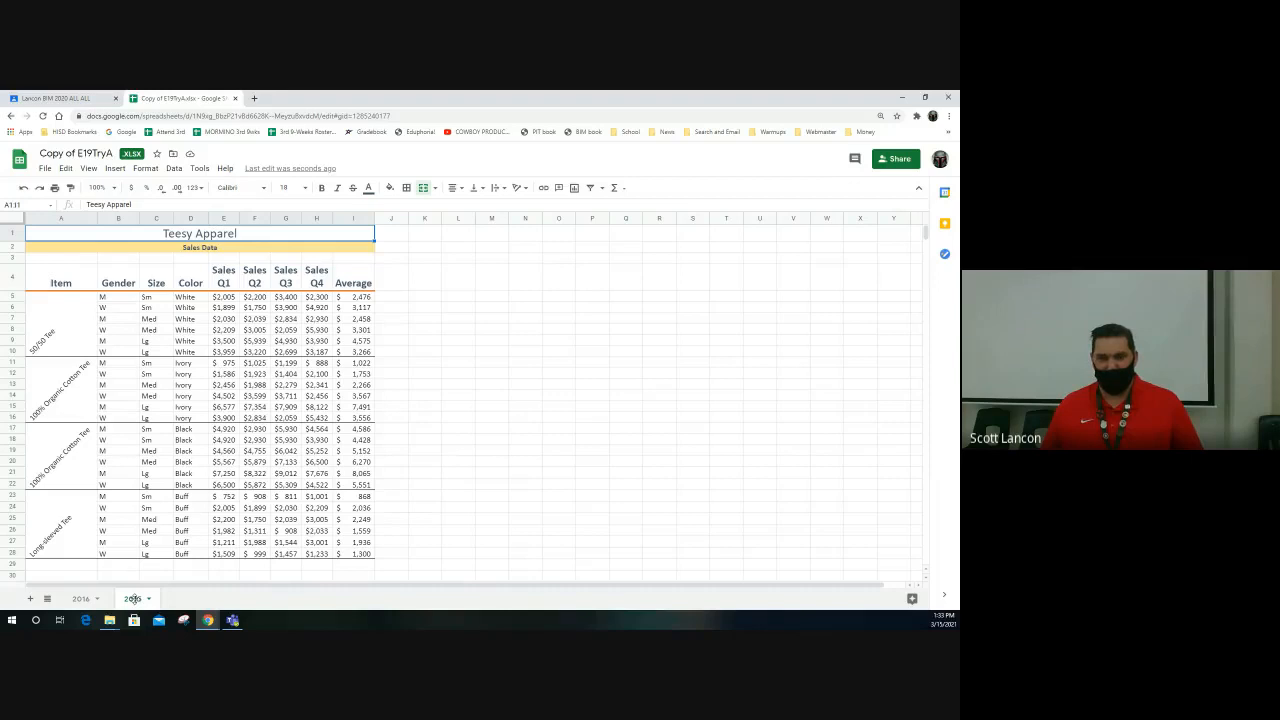
{"action": "left_click_drag", "start_coordinate": [133, 598], "coordinate": [87, 598]}
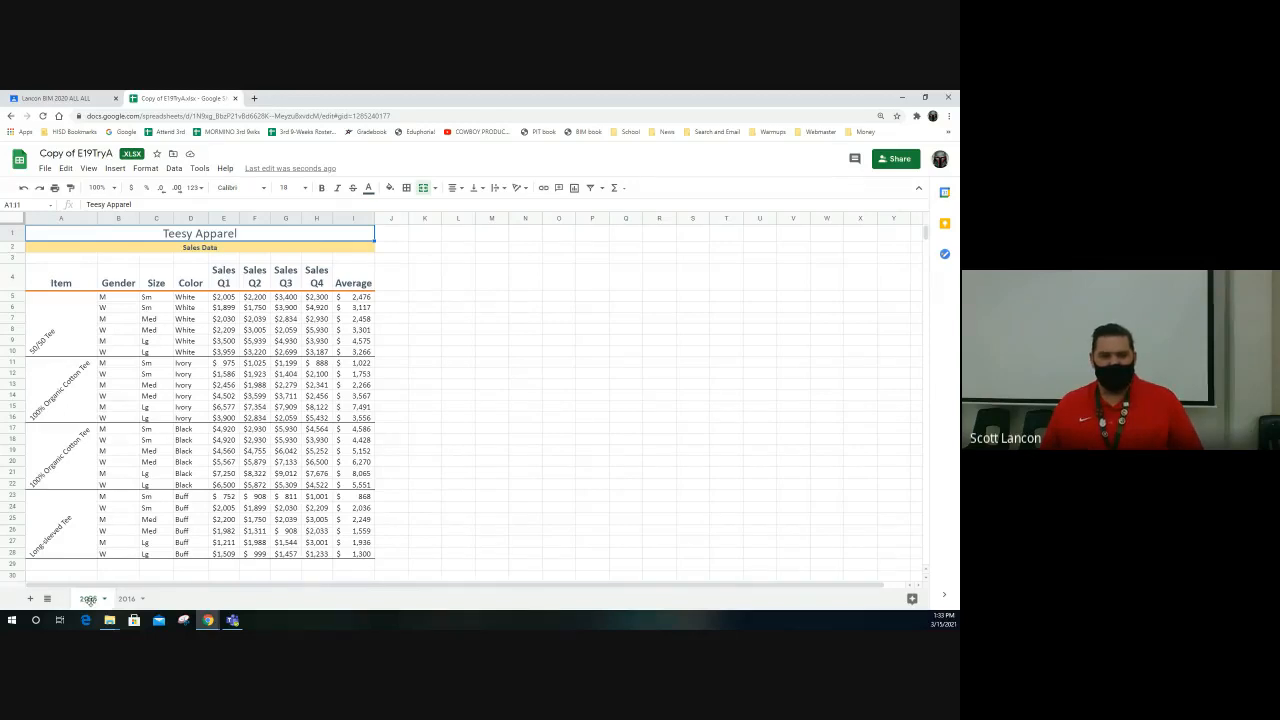
{"action": "left_click_drag", "start_coordinate": [87, 598], "coordinate": [133, 601]}
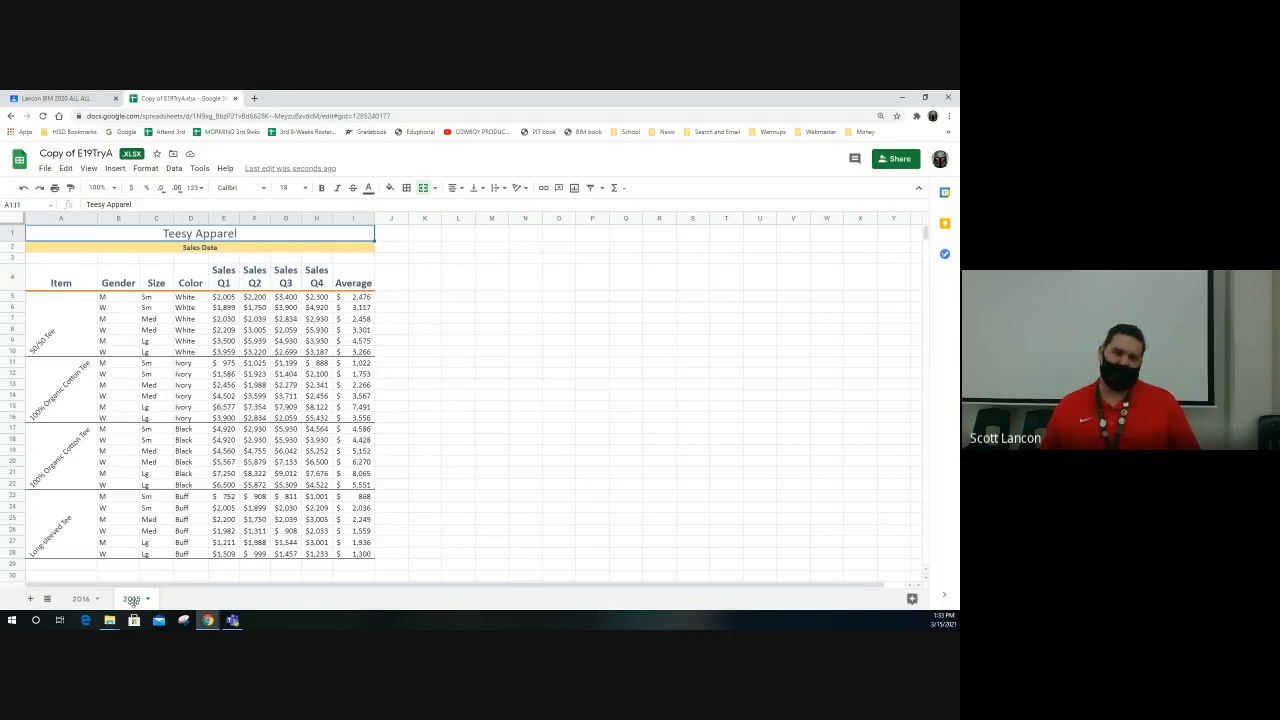
{"action": "left_click_drag", "start_coordinate": [133, 602], "coordinate": [137, 604]}
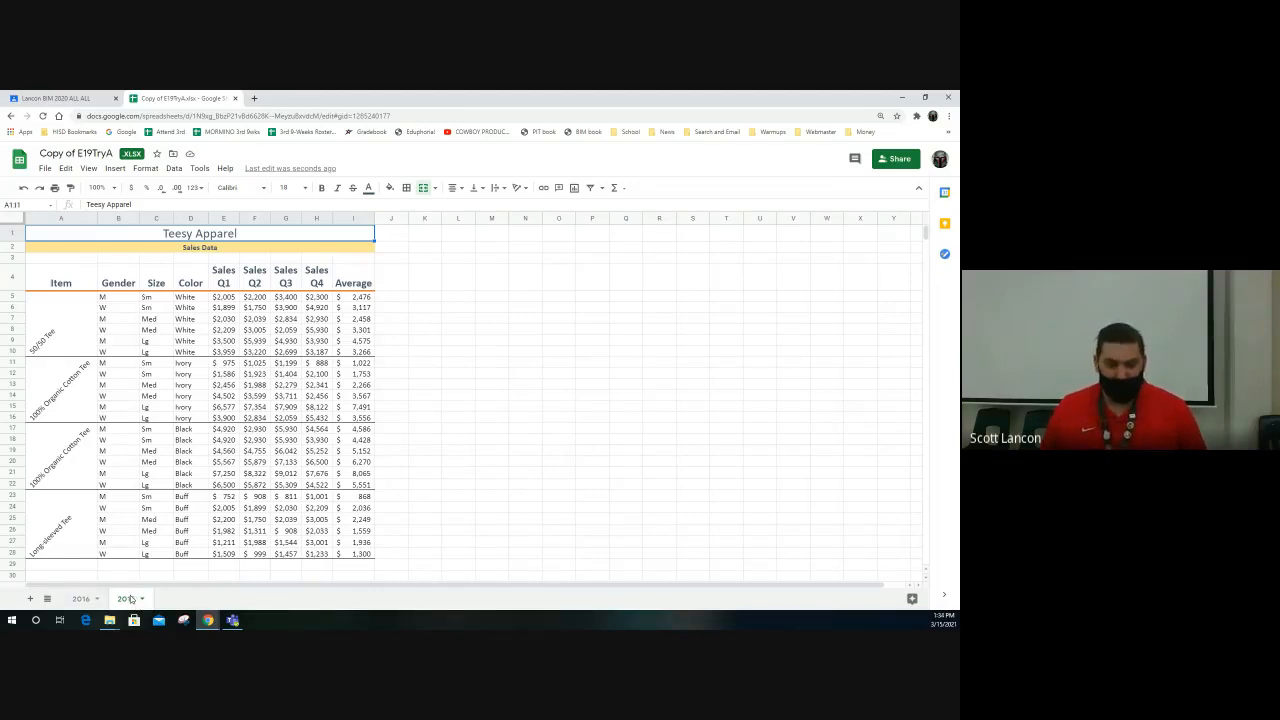
Duplicate the 2015 sheet again and rename the new copy as 2017.
{"action": "right_click", "coordinate": [127, 601]}
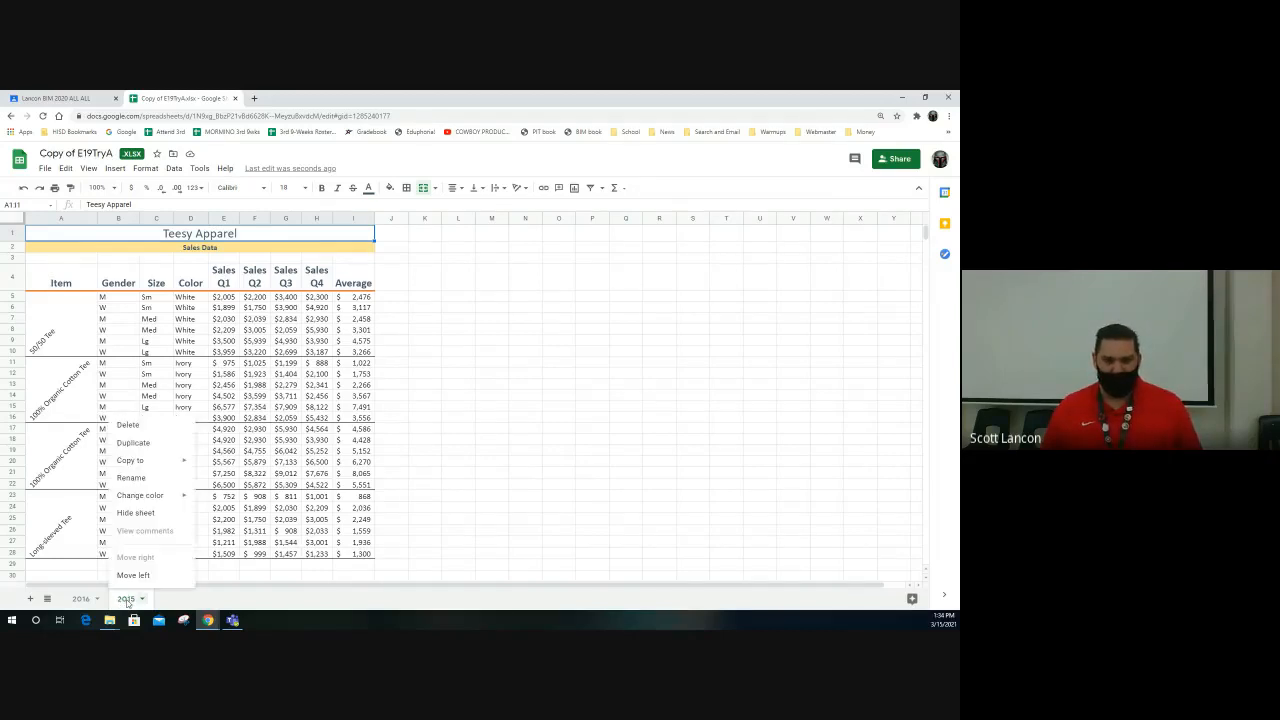
{"action": "left_click", "coordinate": [147, 448]}
{"action": "double_click", "coordinate": [186, 599]}
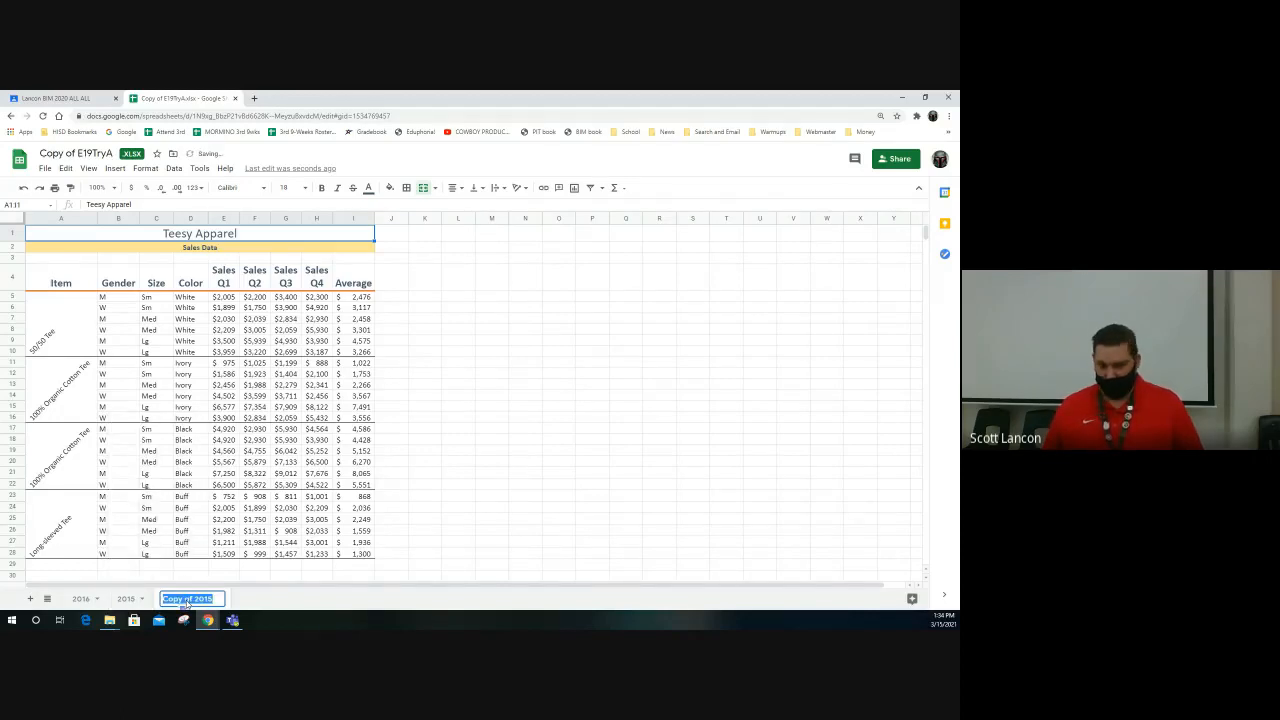
{"action": "type", "text": "2017"}
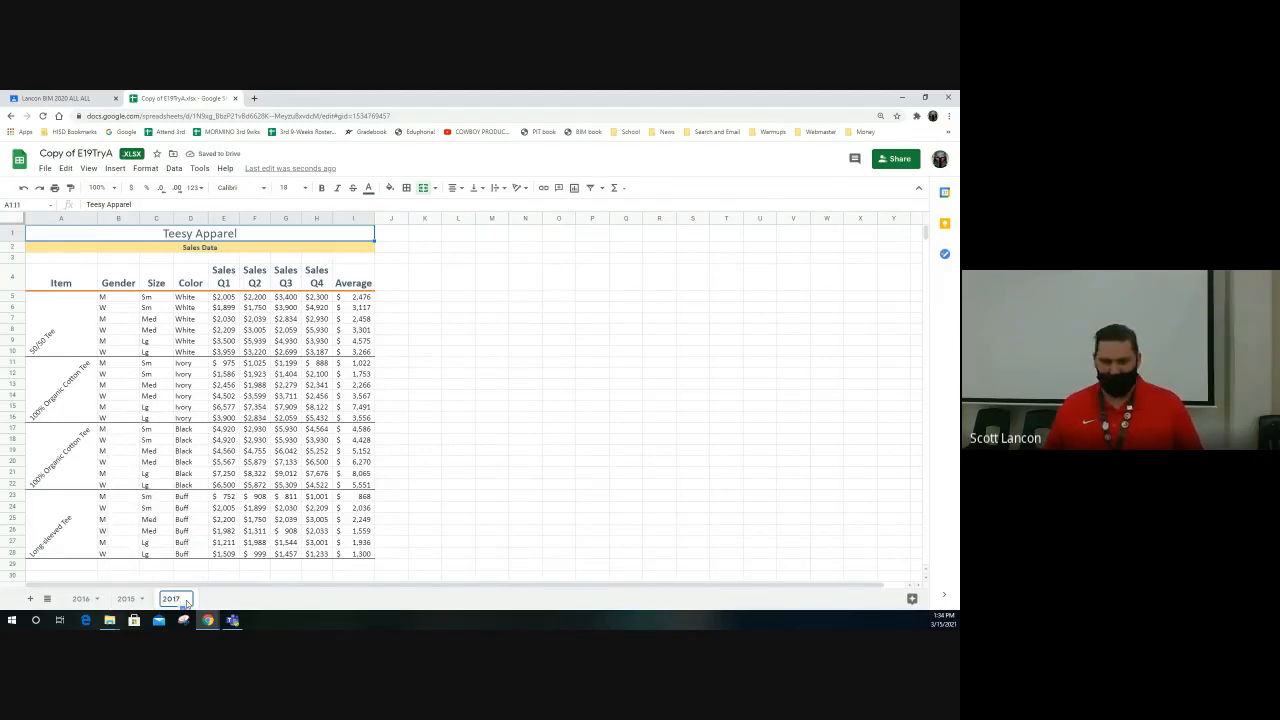
{"action": "key", "text": "Return"}
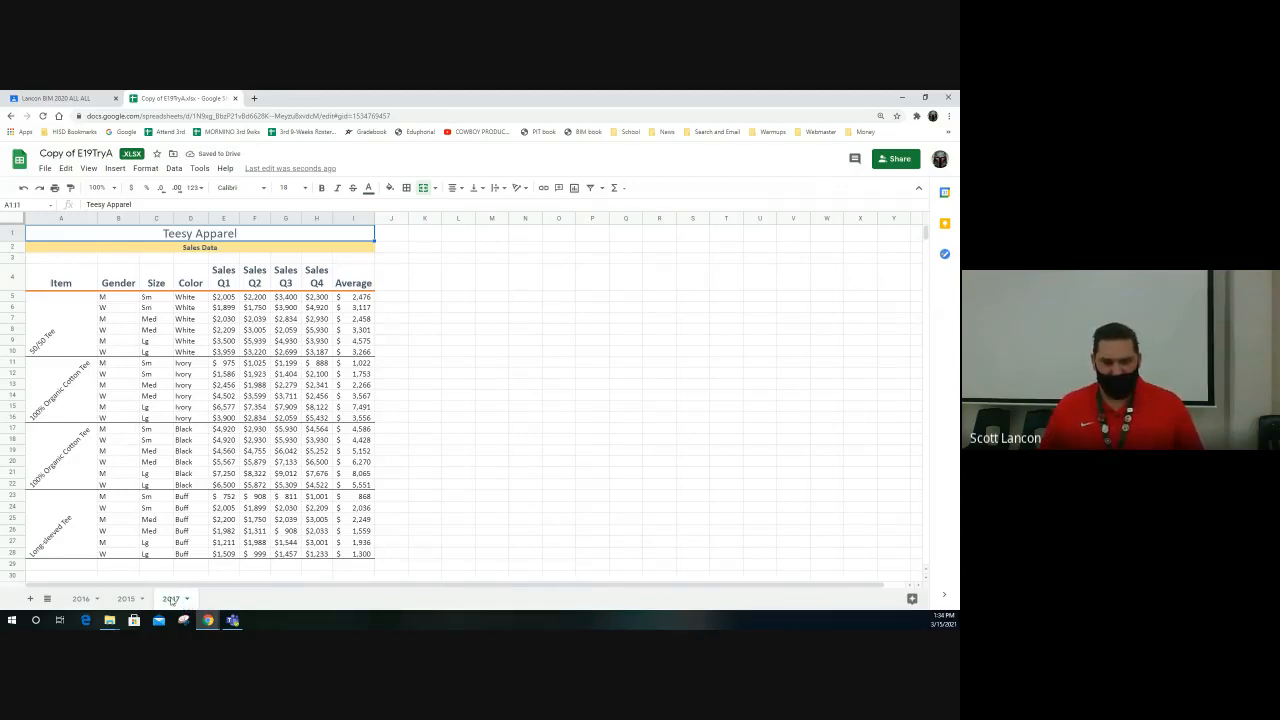
Move the 2017 sheet to the first position in the workbook and set its tab color to green.
{"action": "left_click_drag", "start_coordinate": [172, 598], "coordinate": [88, 602]}
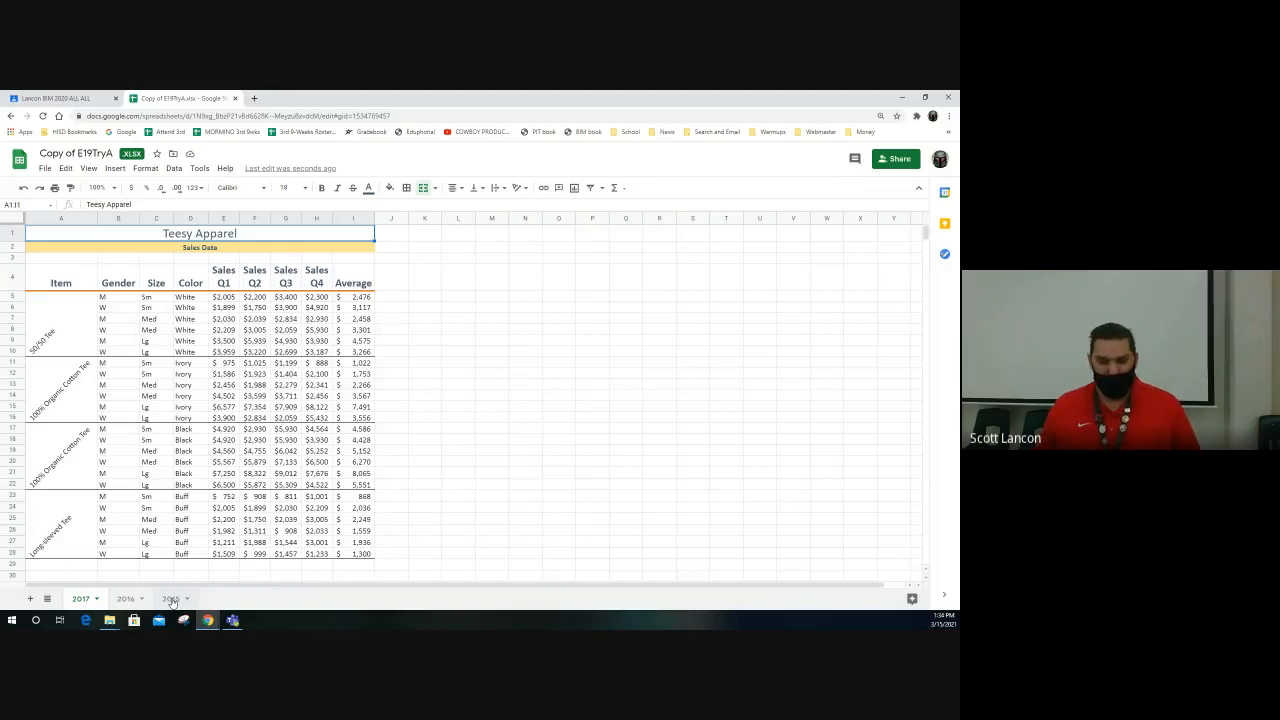
{"action": "left_click", "coordinate": [96, 600]}
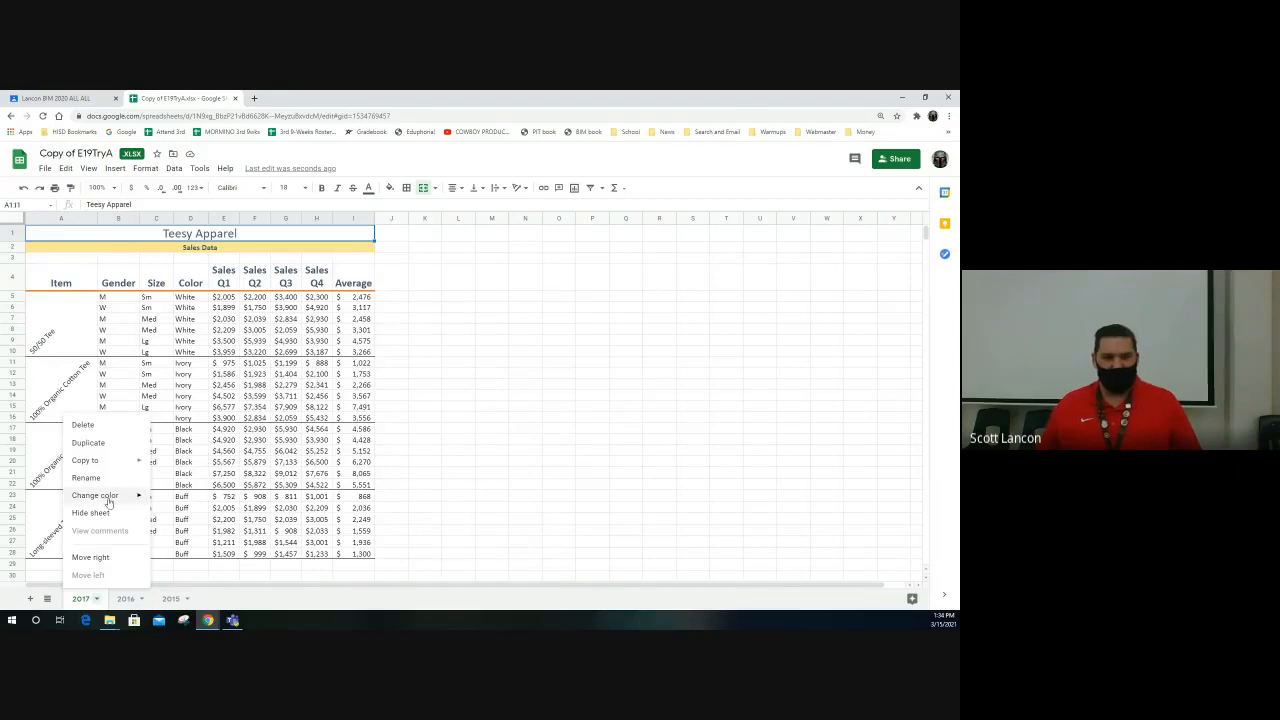
{"action": "mouse_move", "coordinate": [115, 495]}
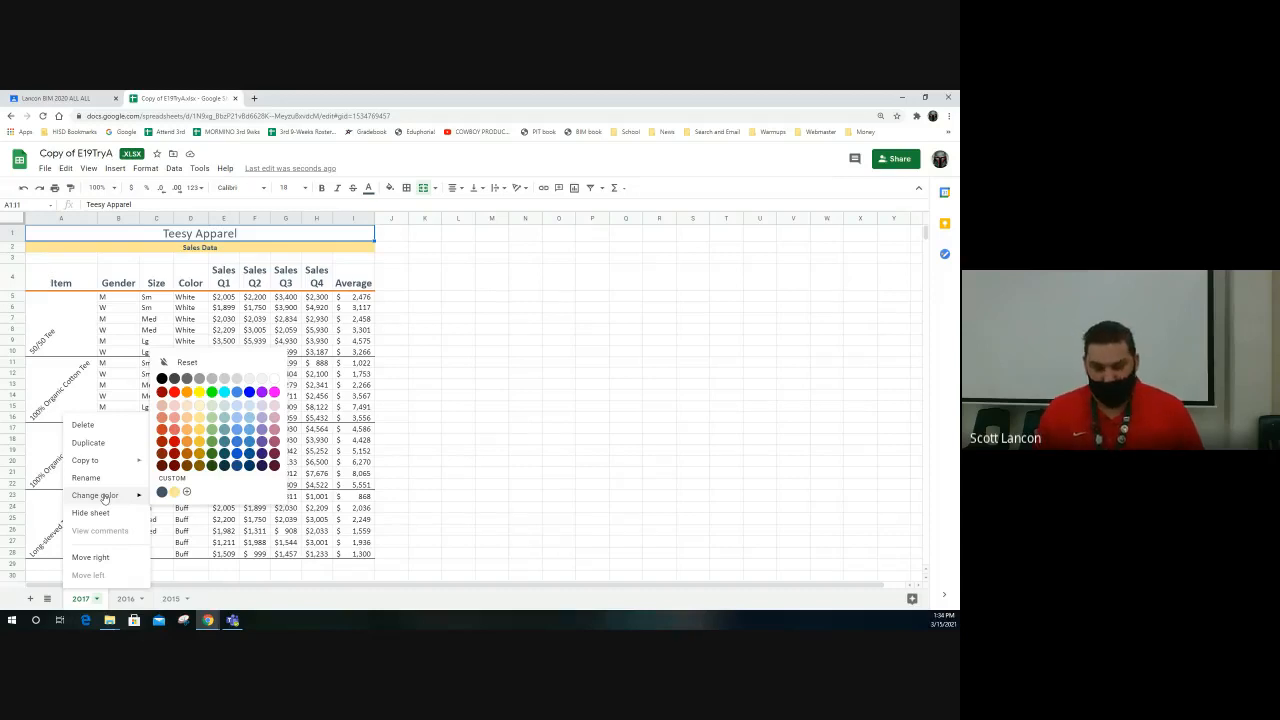
{"action": "left_click", "coordinate": [214, 398]}
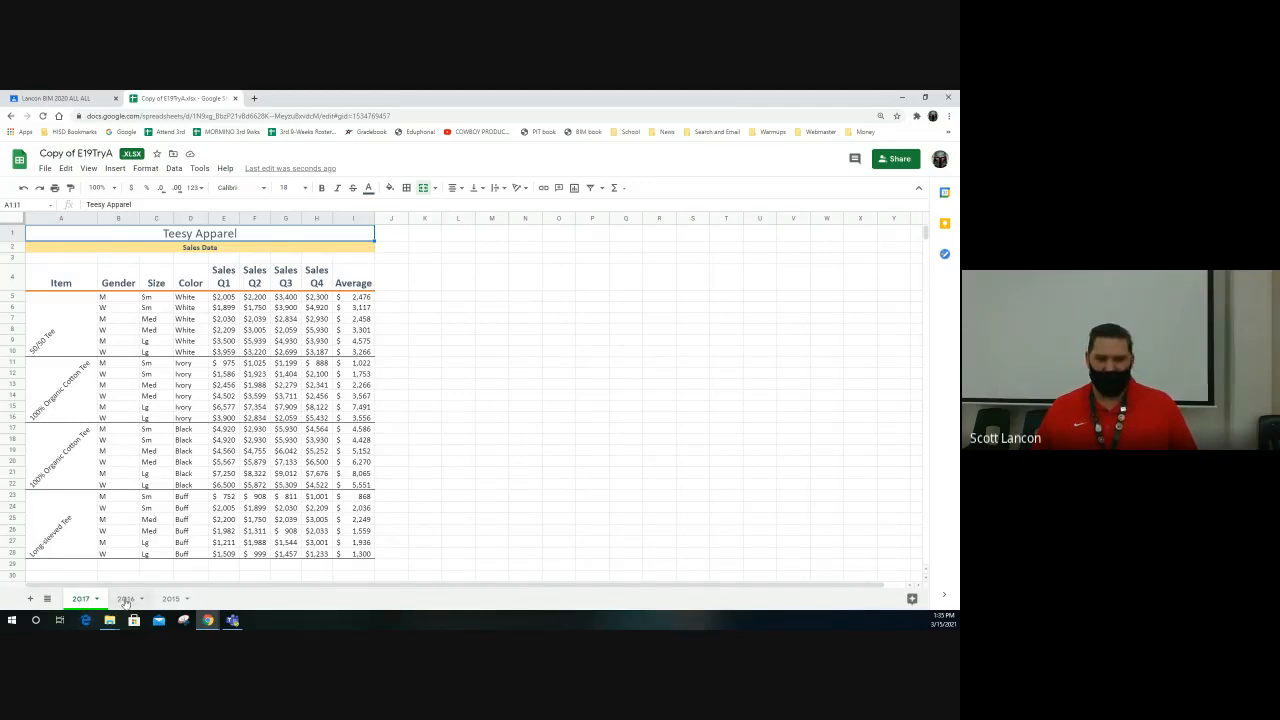
Set the tab color of the 2016 sheet to blue.
{"action": "left_click", "coordinate": [125, 599]}
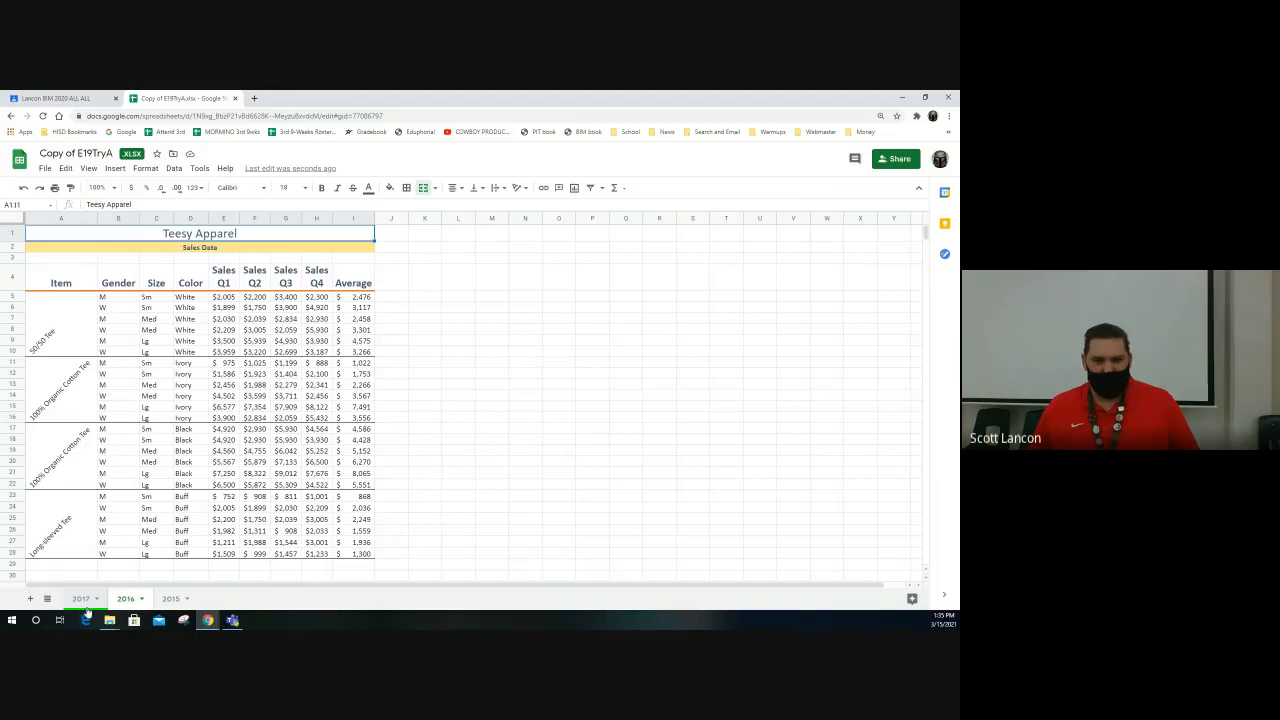
{"action": "left_click", "coordinate": [145, 599]}
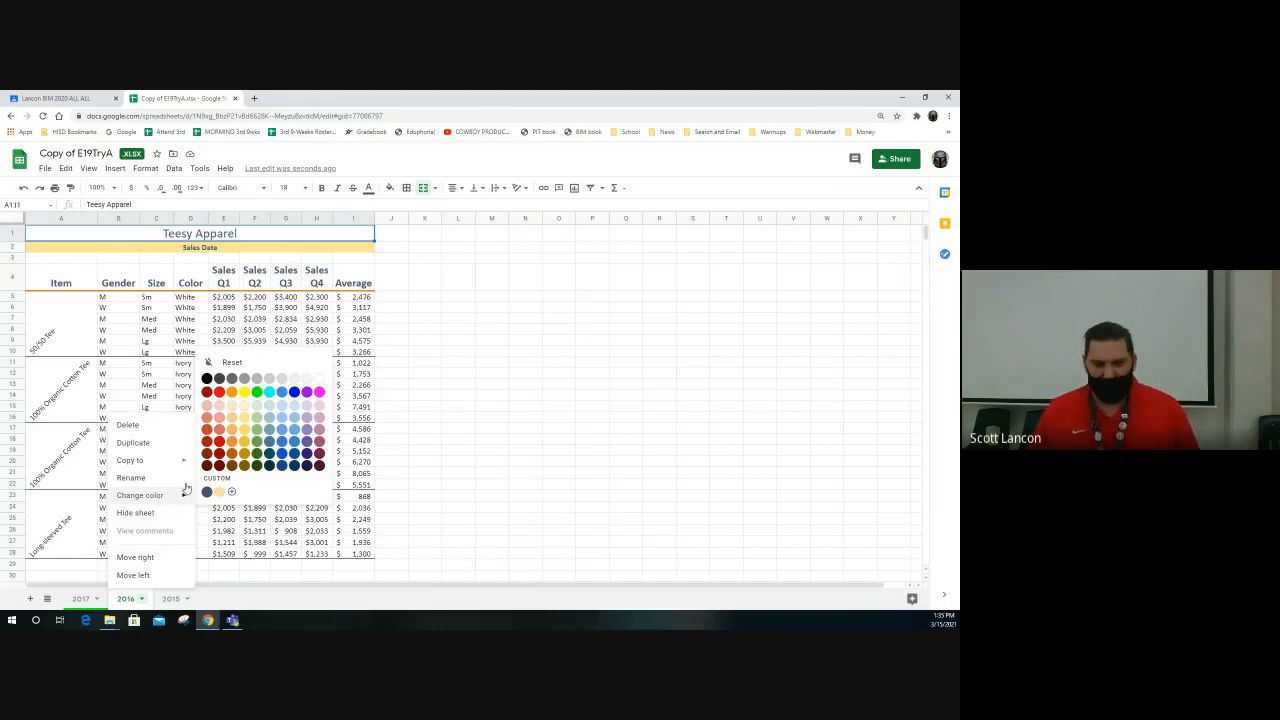
{"action": "left_click", "coordinate": [294, 392]}
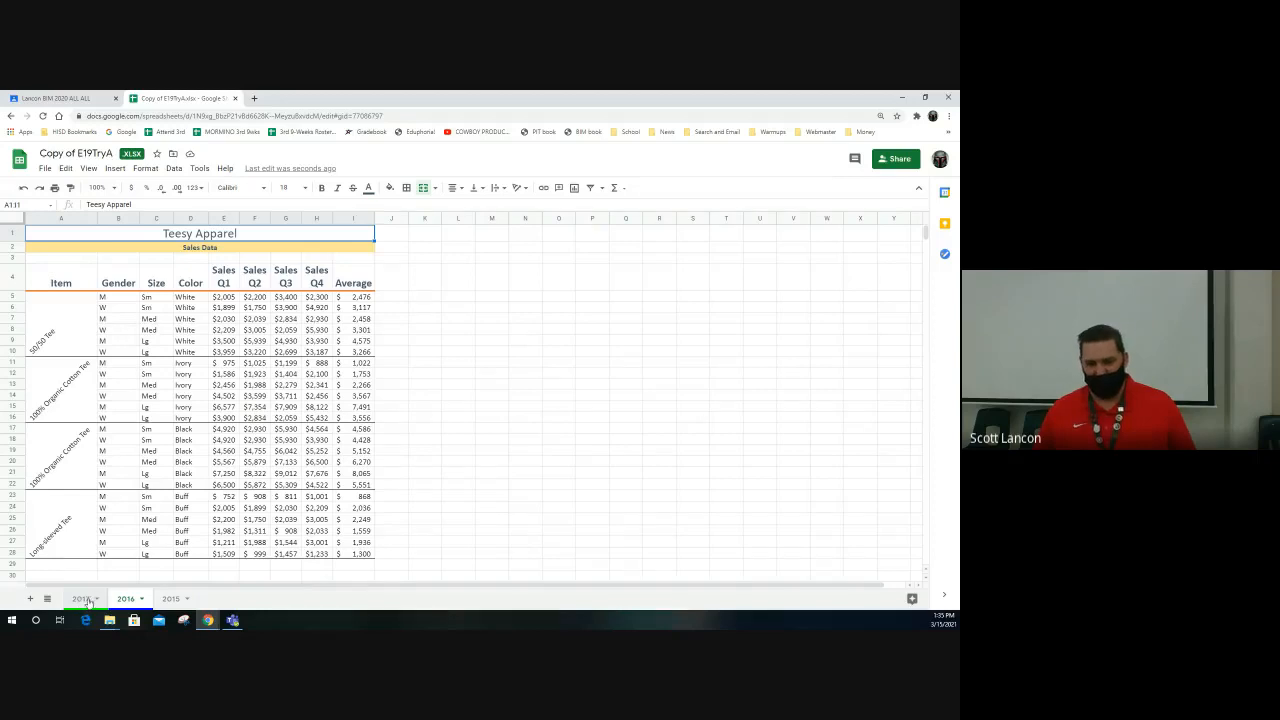
Set the tab color of the 2015 sheet to orange and switch to the 2016 sheet.
{"action": "left_click", "coordinate": [185, 600]}
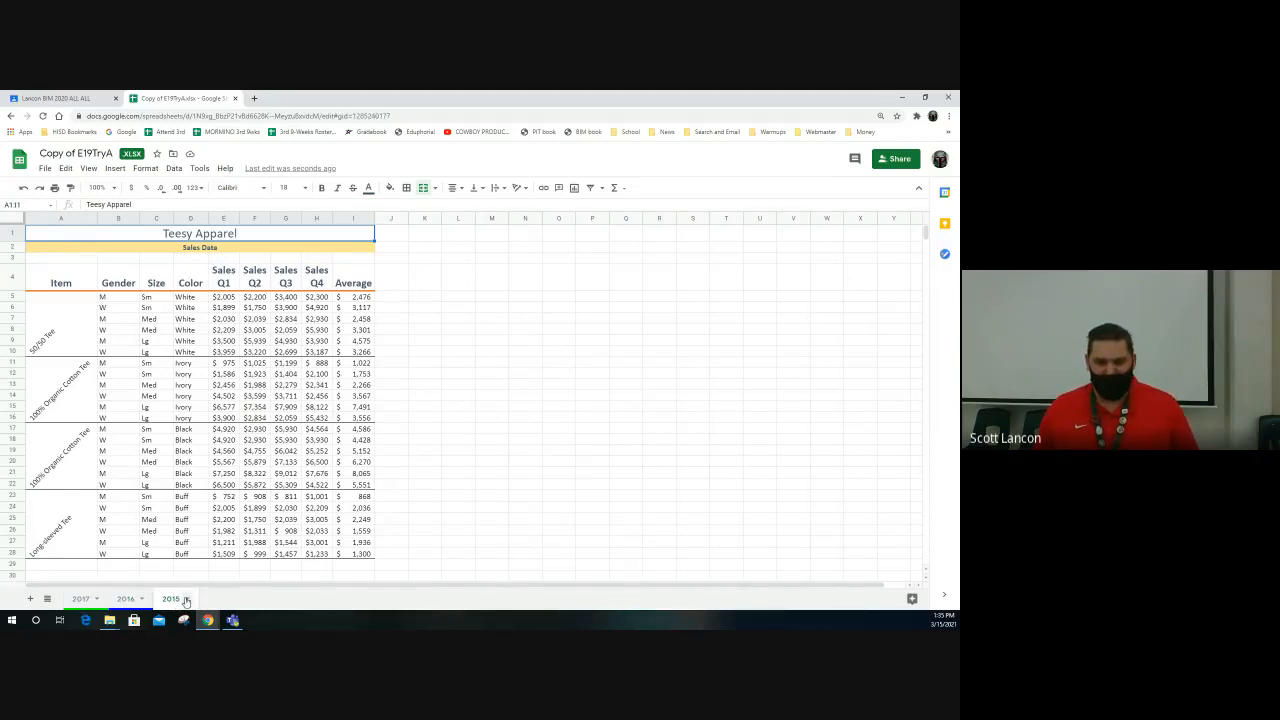
{"action": "left_click", "coordinate": [186, 599]}
{"action": "mouse_move", "coordinate": [205, 500]}
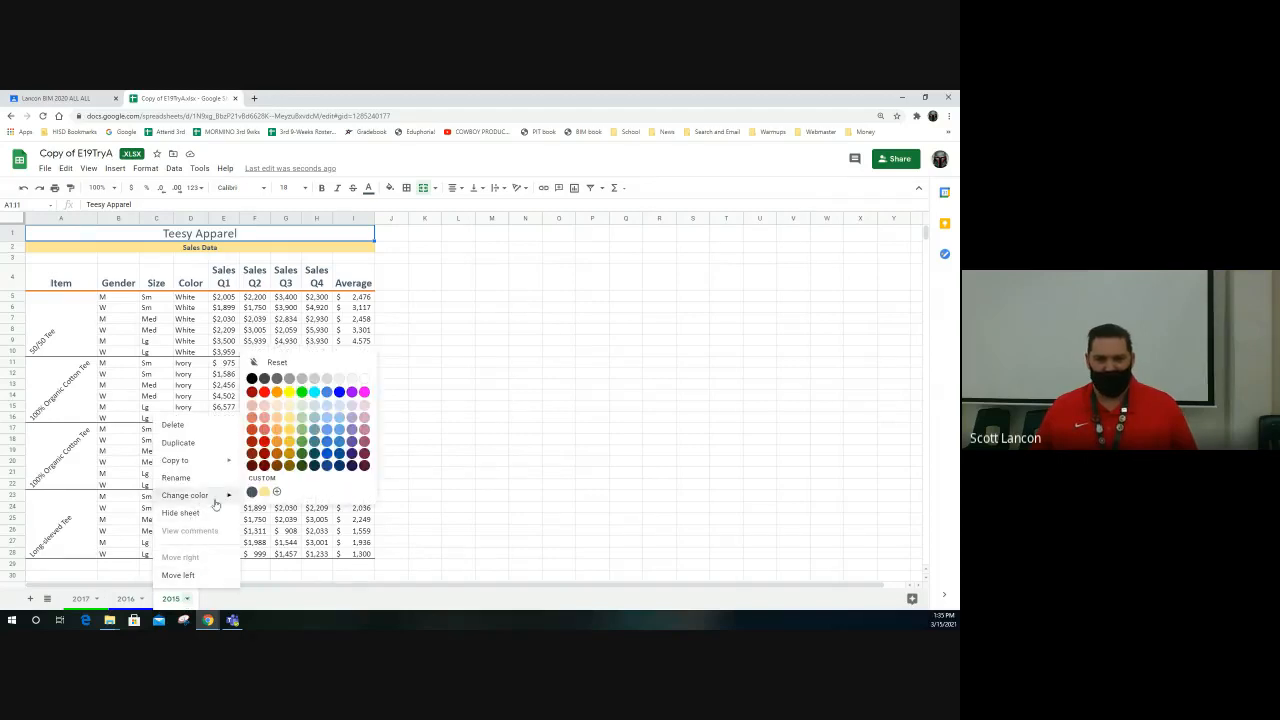
{"action": "left_click", "coordinate": [276, 392]}
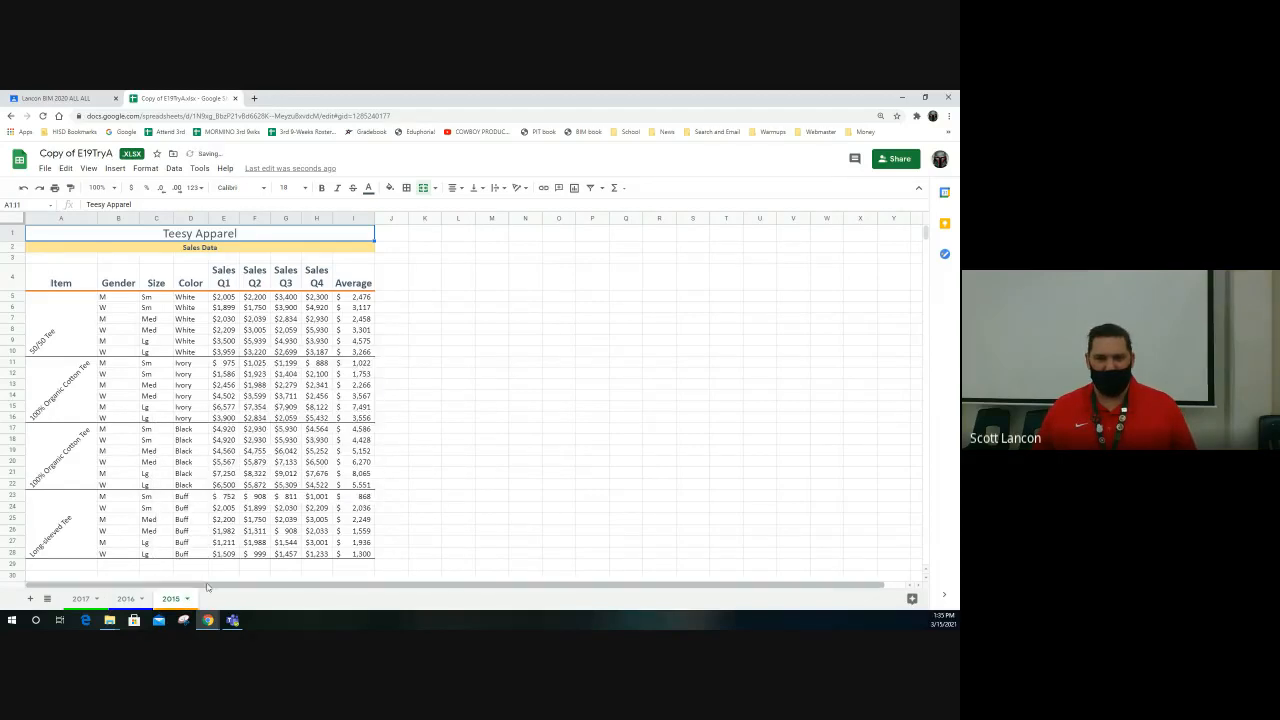
{"action": "left_click", "coordinate": [123, 598]}
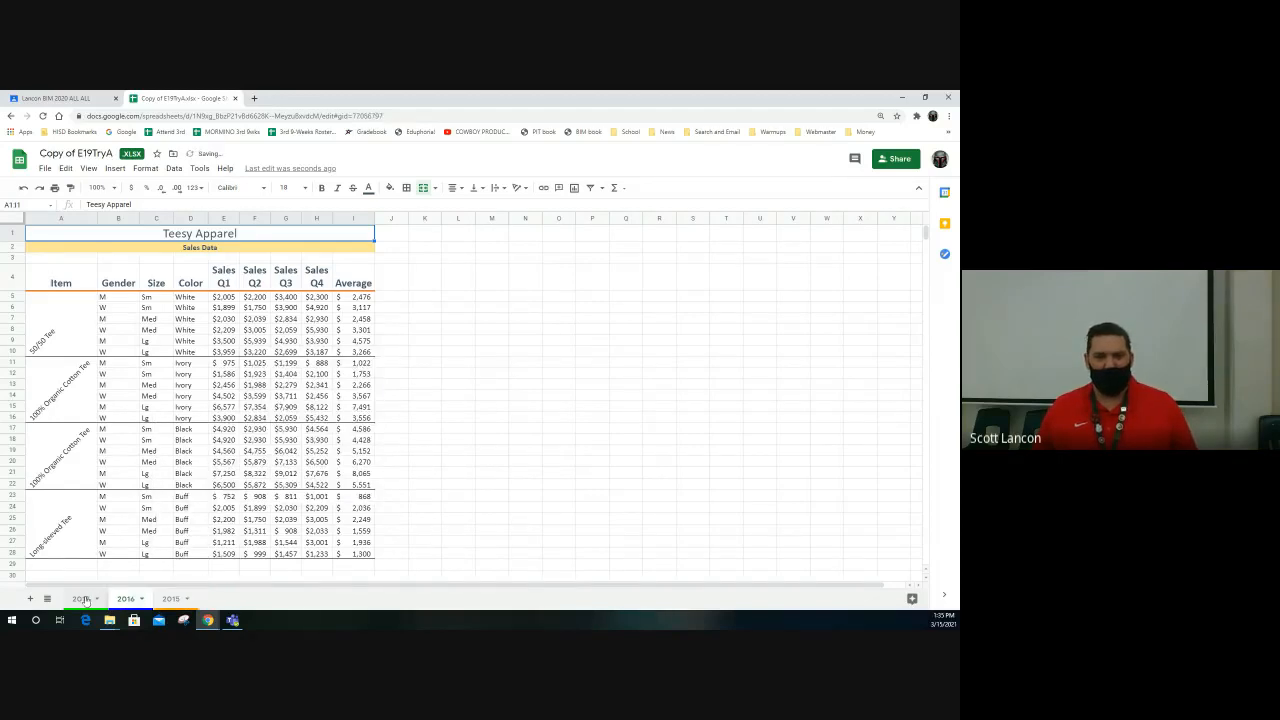
Hide the 2015 sheet in the workbook.
{"action": "left_click", "coordinate": [180, 598]}
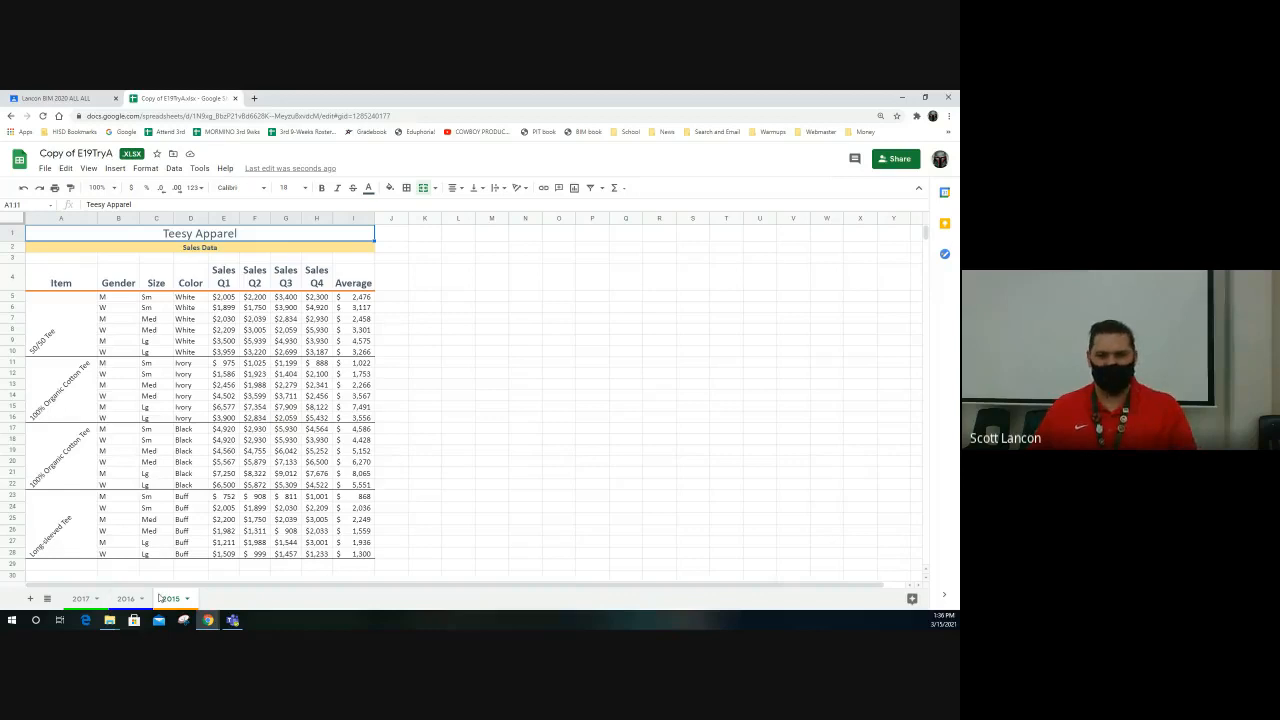
{"action": "right_click", "coordinate": [169, 600]}
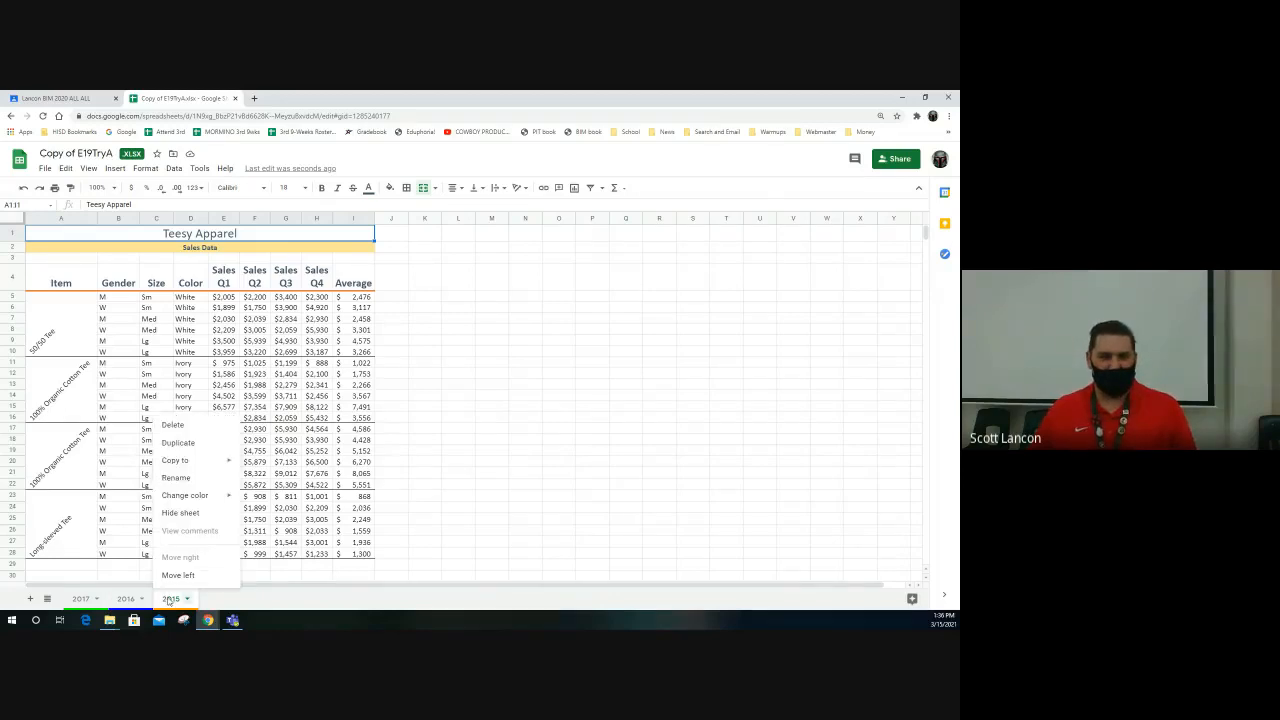
{"action": "left_click", "coordinate": [195, 515]}
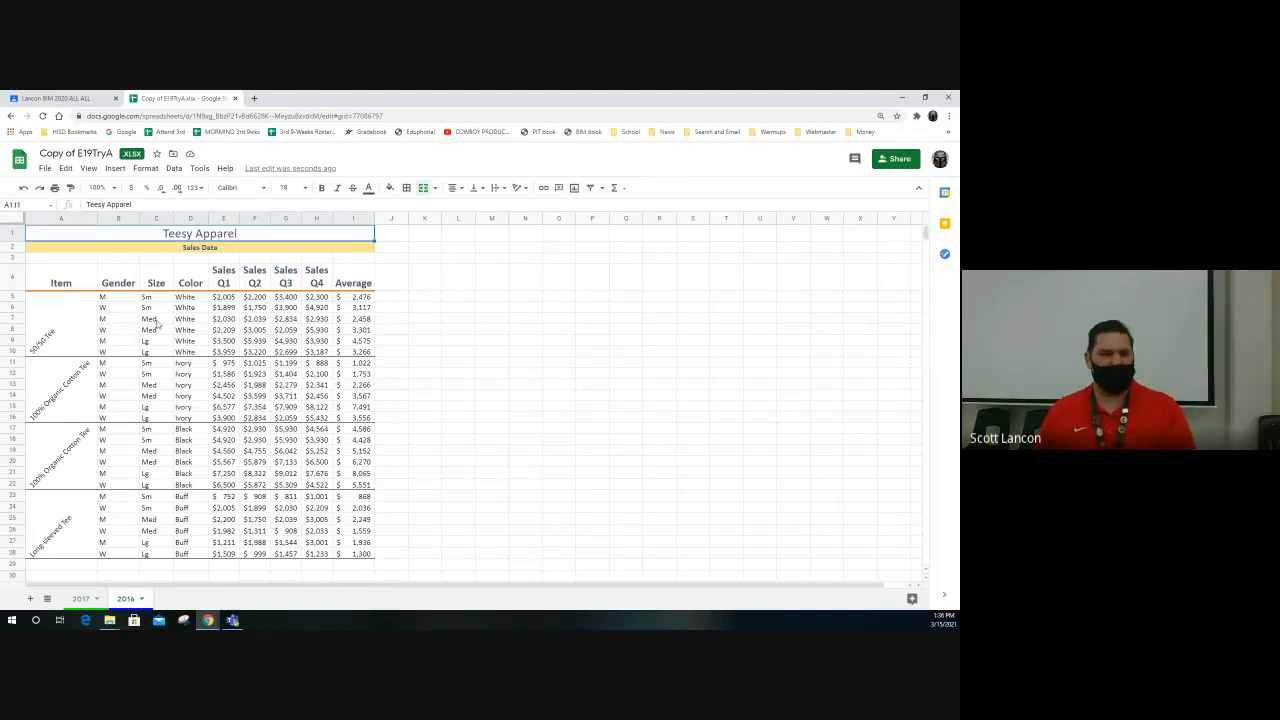
Unhide the 2015 sheet from the list of hidden sheets.
{"action": "left_click", "coordinate": [89, 169]}
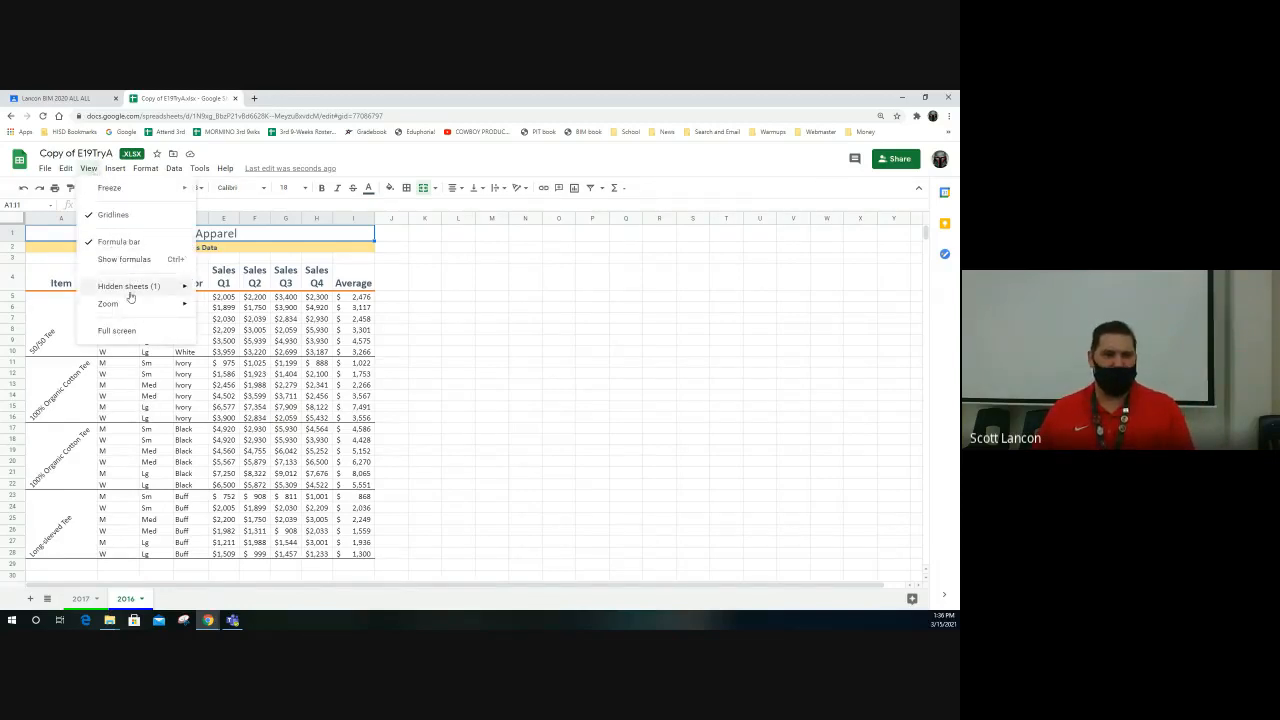
{"action": "mouse_move", "coordinate": [129, 289]}
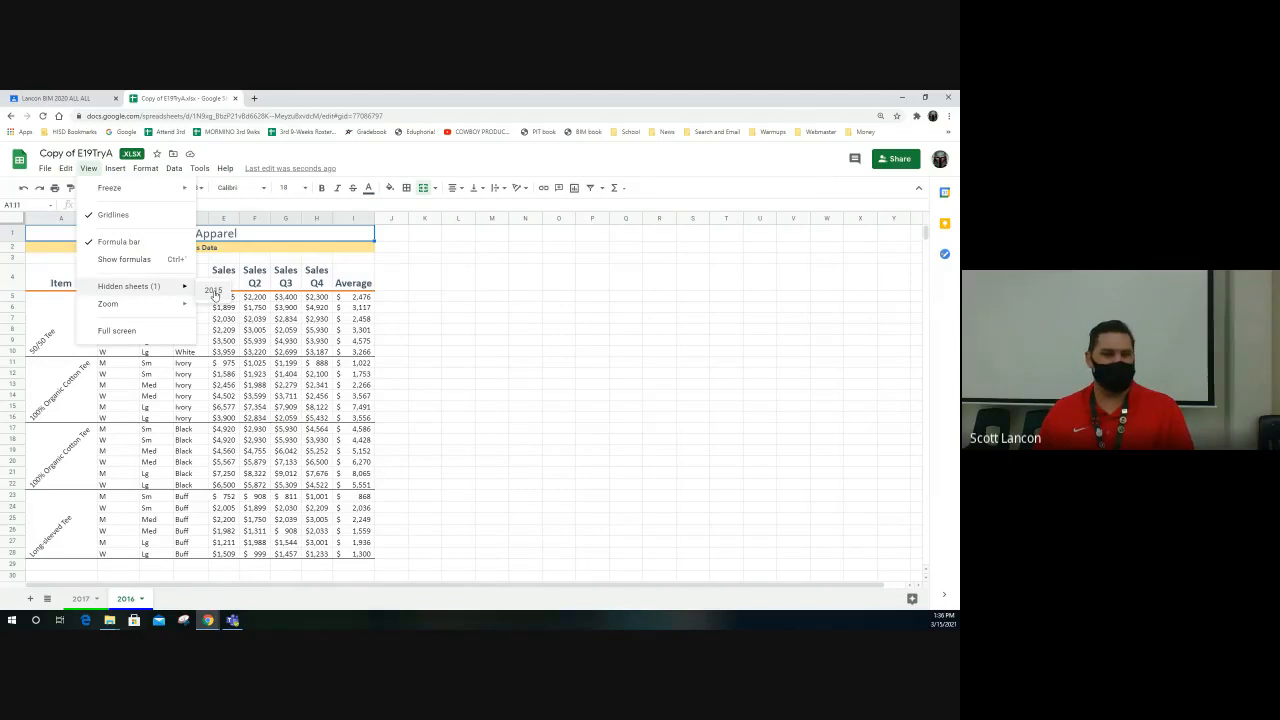
{"action": "left_click", "coordinate": [214, 293]}
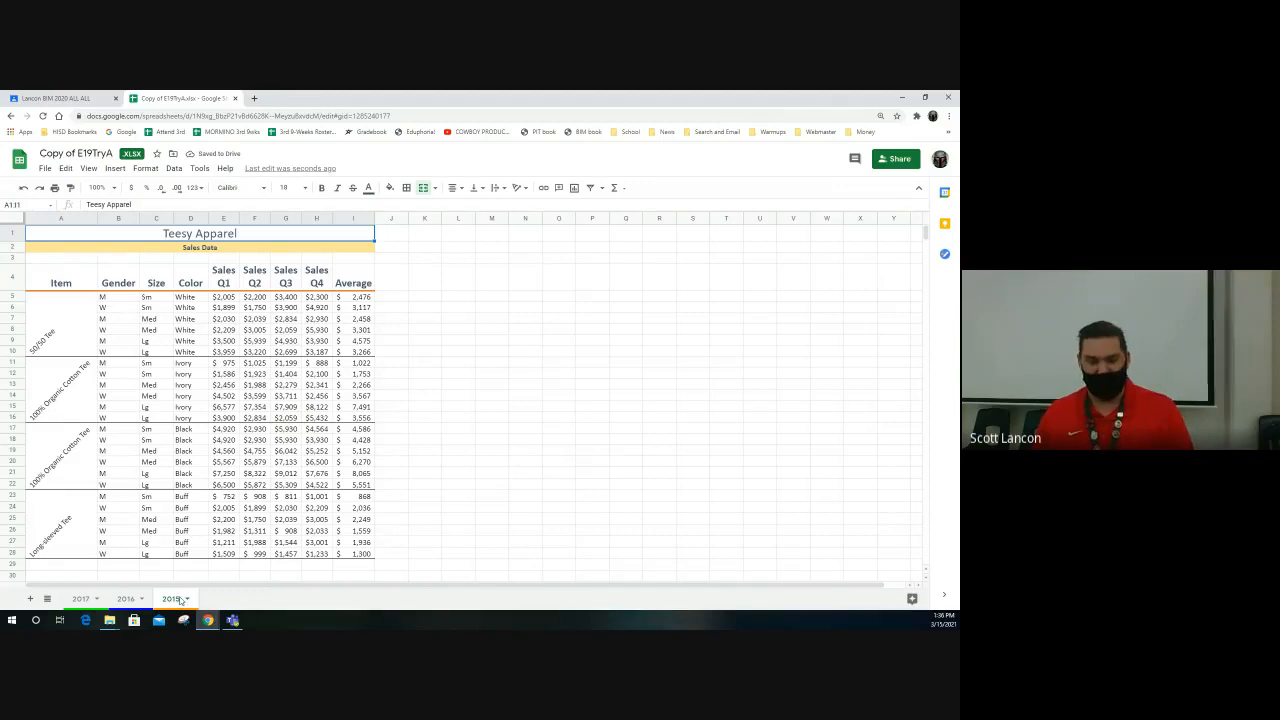
Switch back and forth among the 2017, 2016 and 2015 sheets to compare their contents.
{"action": "left_click", "coordinate": [134, 602]}
{"action": "left_click", "coordinate": [170, 600]}
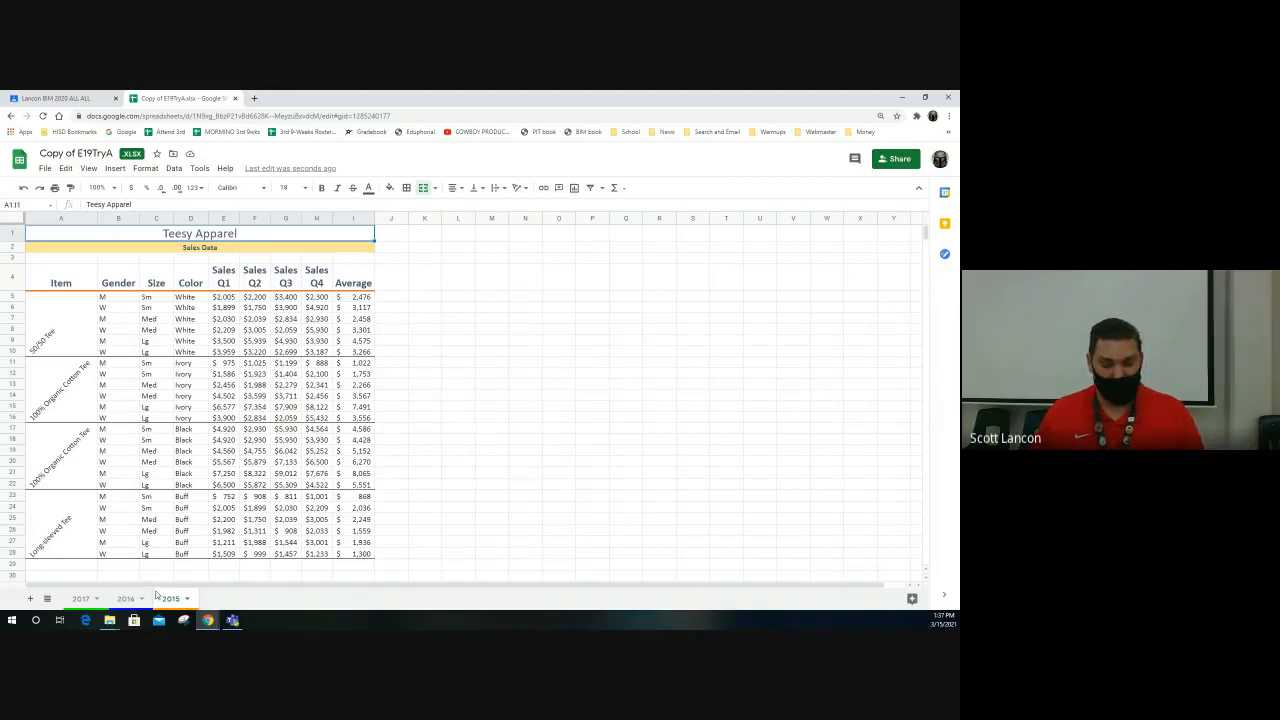
{"action": "left_click", "coordinate": [81, 599]}
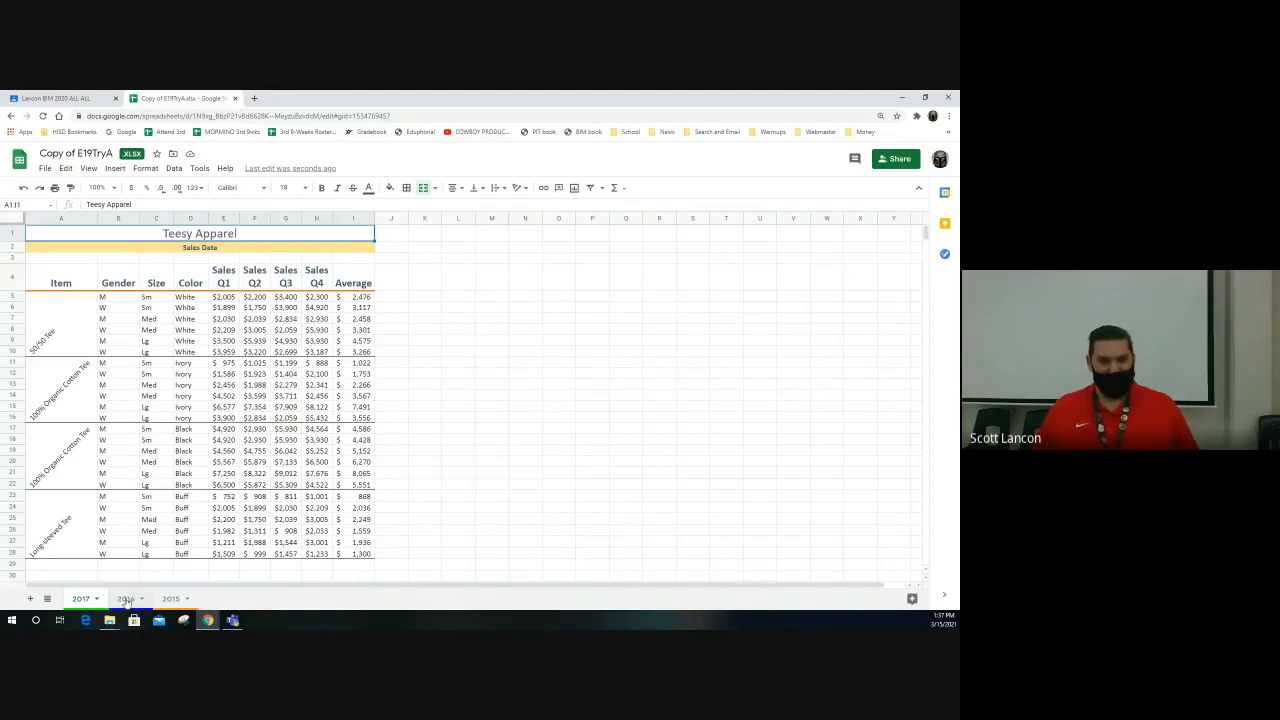
{"action": "left_click", "coordinate": [126, 599]}
{"action": "left_click", "coordinate": [84, 599]}
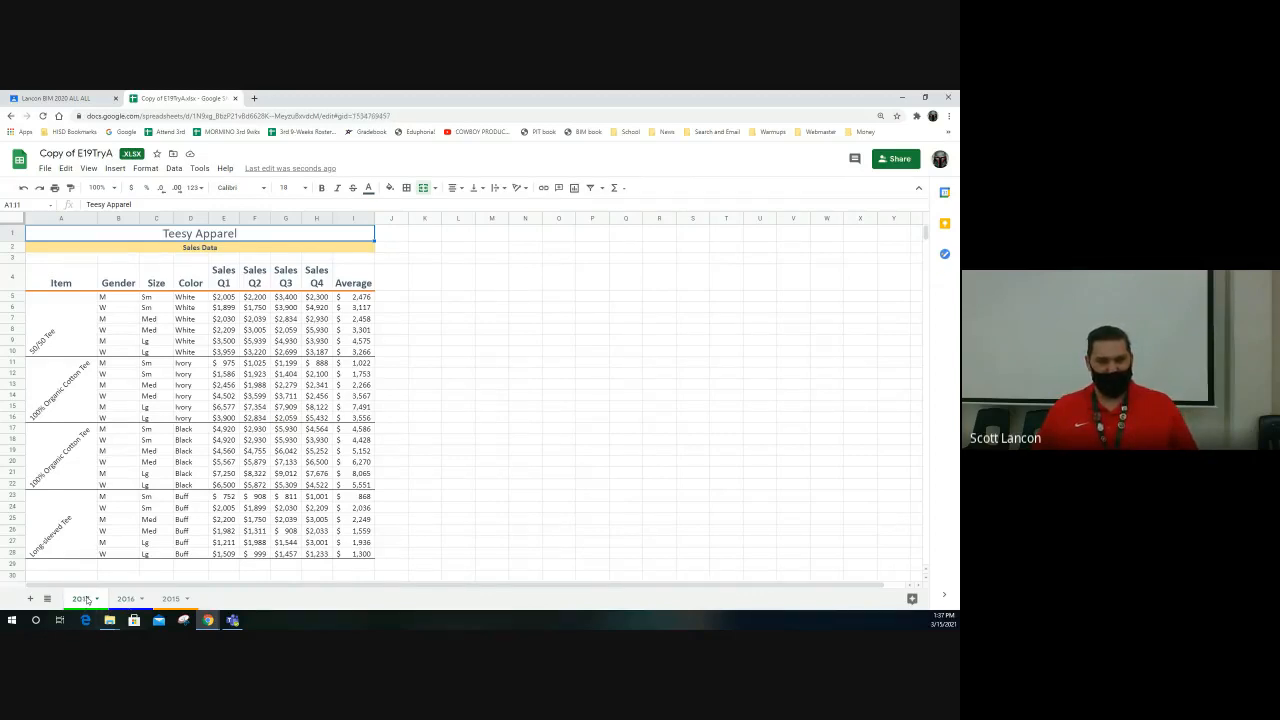
{"action": "left_click", "coordinate": [124, 599]}
{"action": "left_click", "coordinate": [82, 599]}
{"action": "left_click", "coordinate": [120, 600]}
{"action": "left_click", "coordinate": [84, 600]}
{"action": "left_click", "coordinate": [122, 600]}
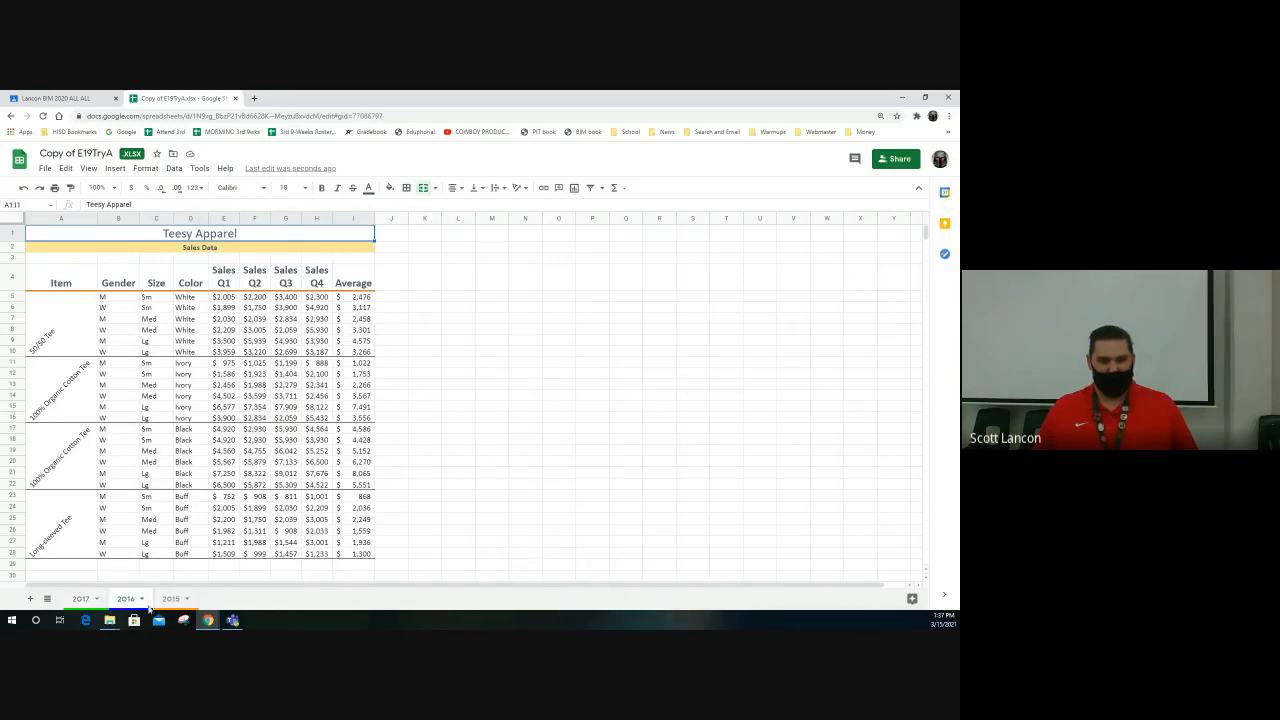
{"action": "left_click", "coordinate": [164, 600]}
{"action": "left_click", "coordinate": [82, 600]}
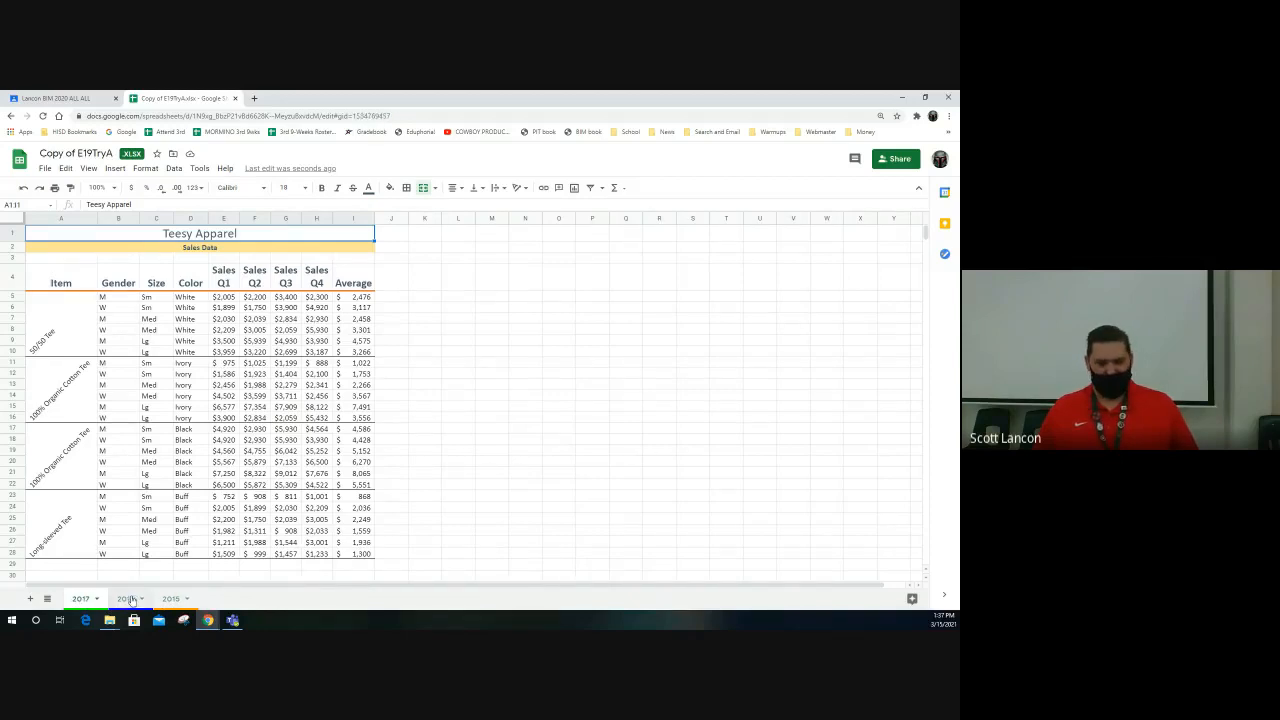
{"action": "left_click", "coordinate": [121, 601]}
{"action": "left_click", "coordinate": [175, 601]}
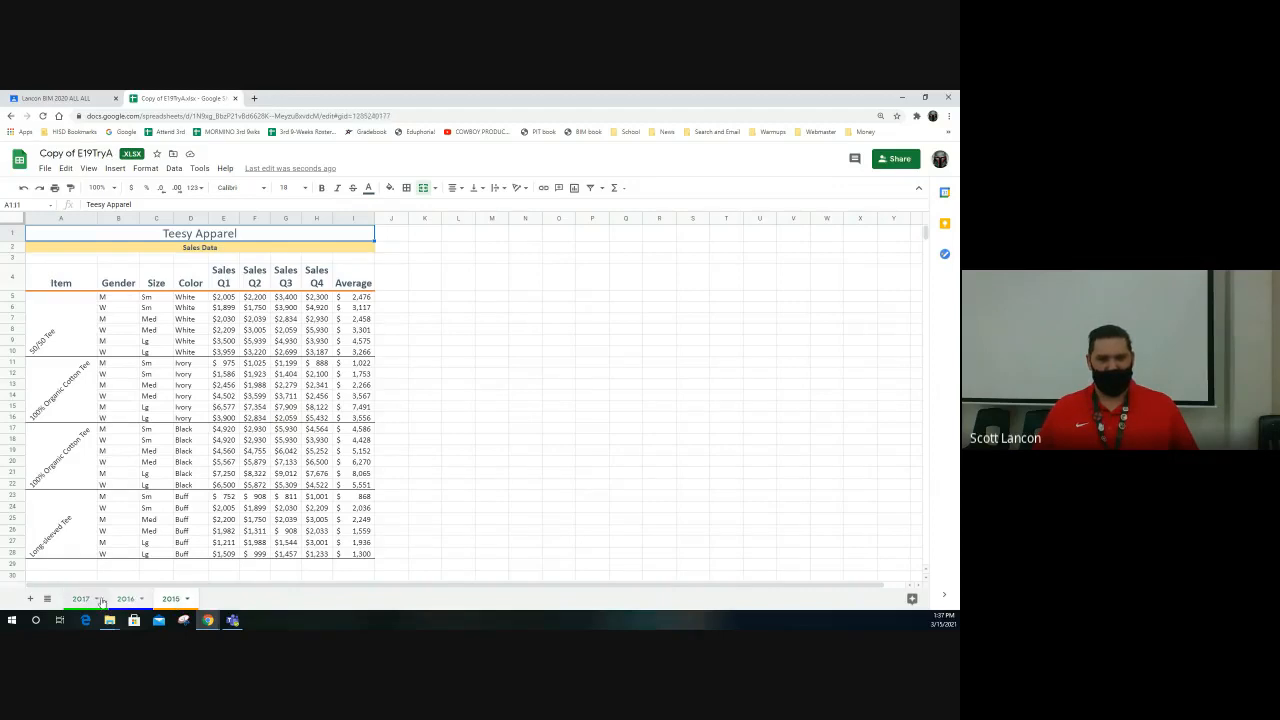
{"action": "left_click", "coordinate": [78, 600]}
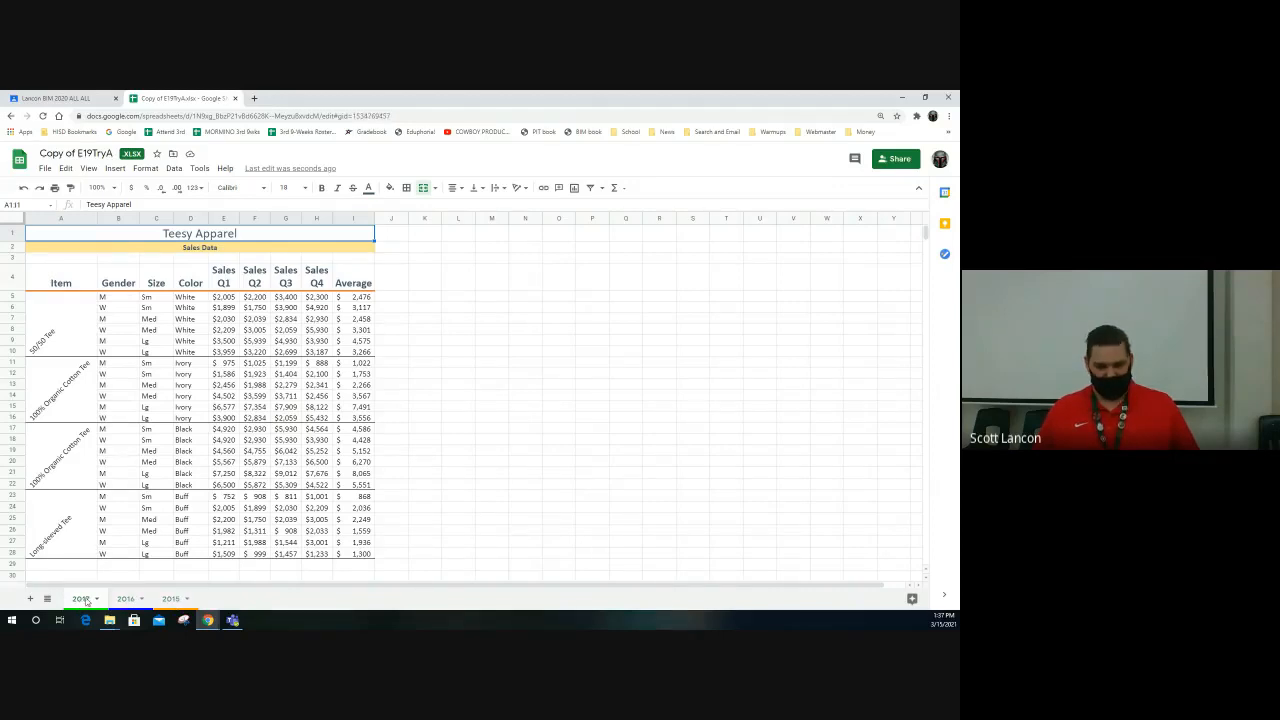
{"action": "left_click", "coordinate": [125, 600]}
{"action": "left_click", "coordinate": [170, 600]}
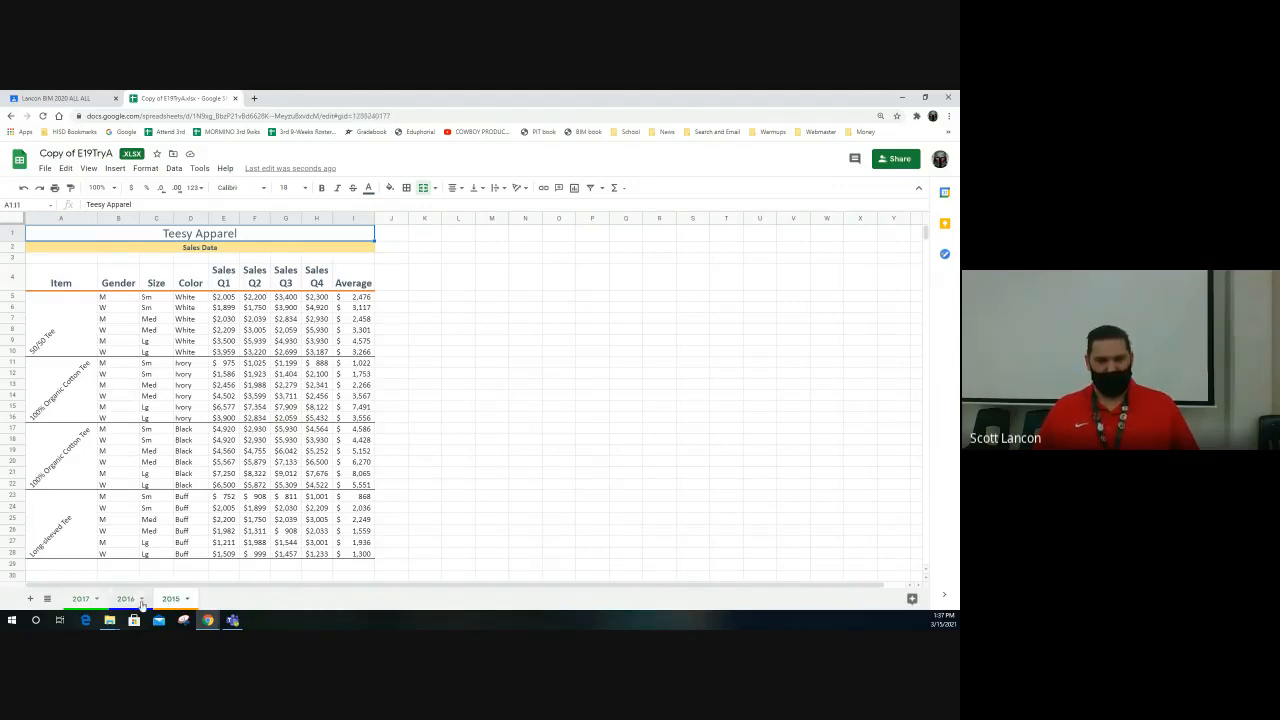
{"action": "left_click", "coordinate": [80, 600]}
{"action": "left_click", "coordinate": [125, 600]}
{"action": "left_click", "coordinate": [170, 600]}
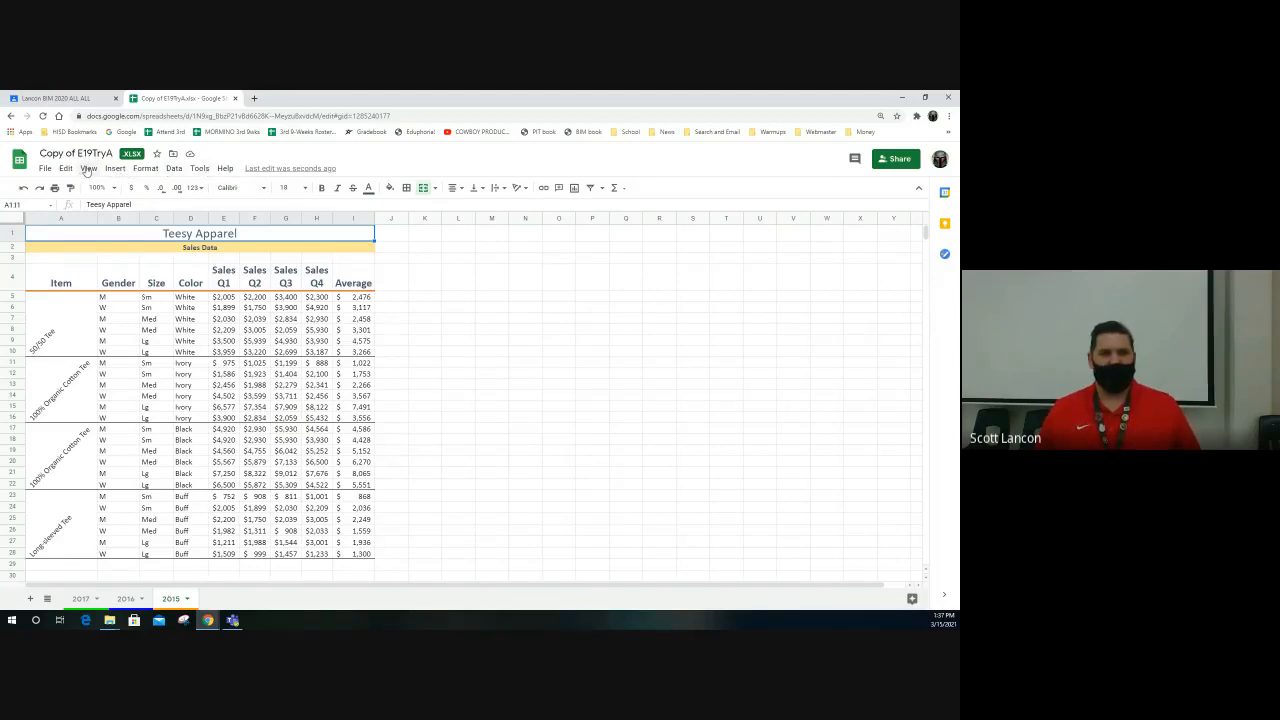
{"action": "left_click", "coordinate": [143, 168]}
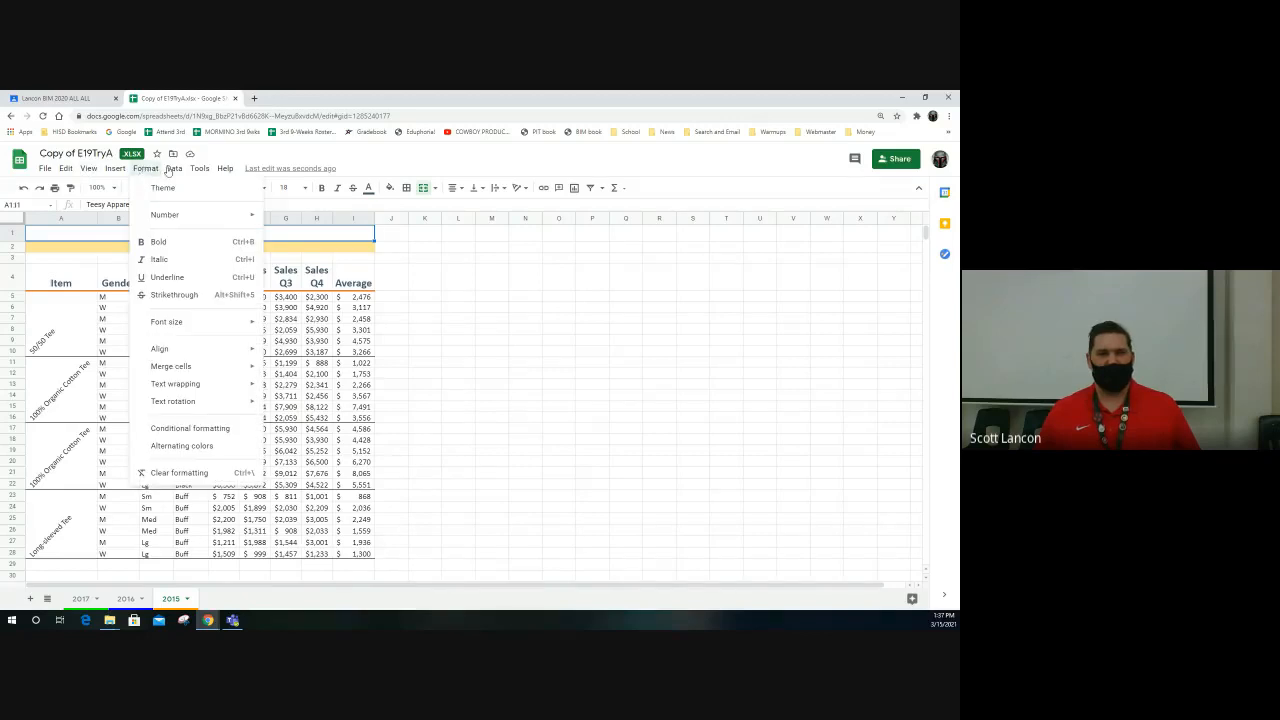
{"action": "mouse_move", "coordinate": [172, 170]}
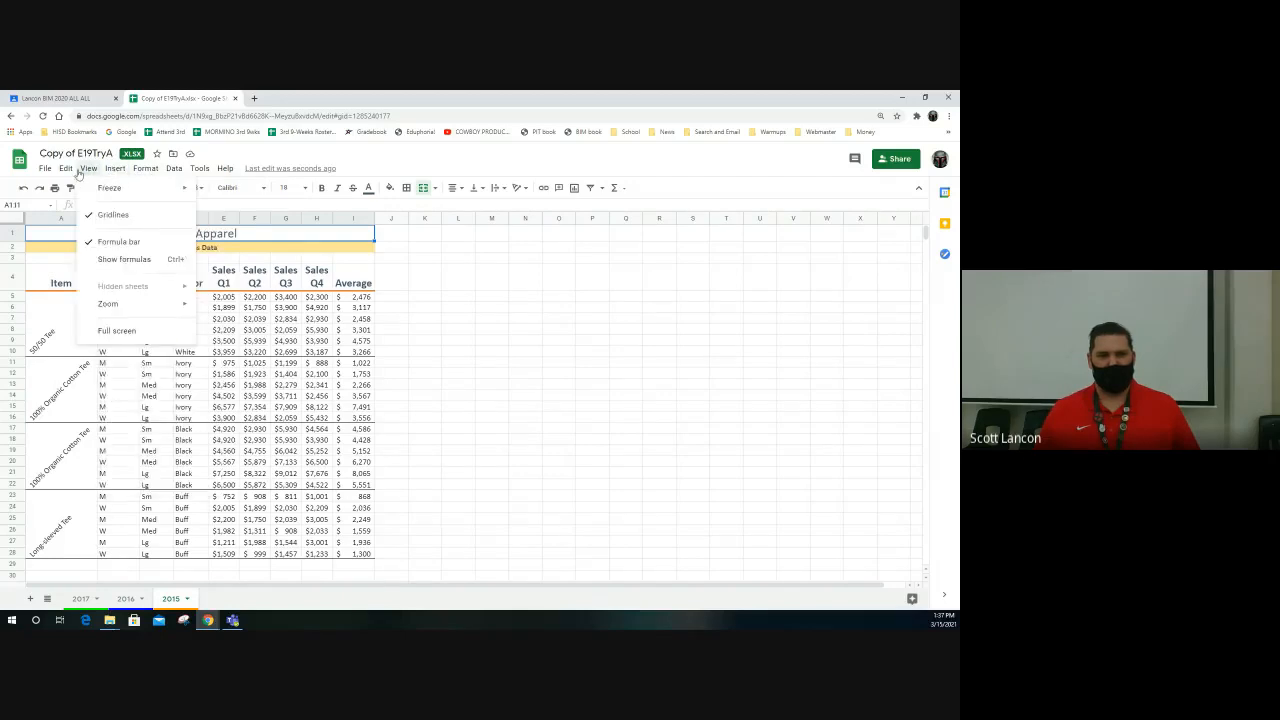
{"action": "mouse_move", "coordinate": [60, 172]}
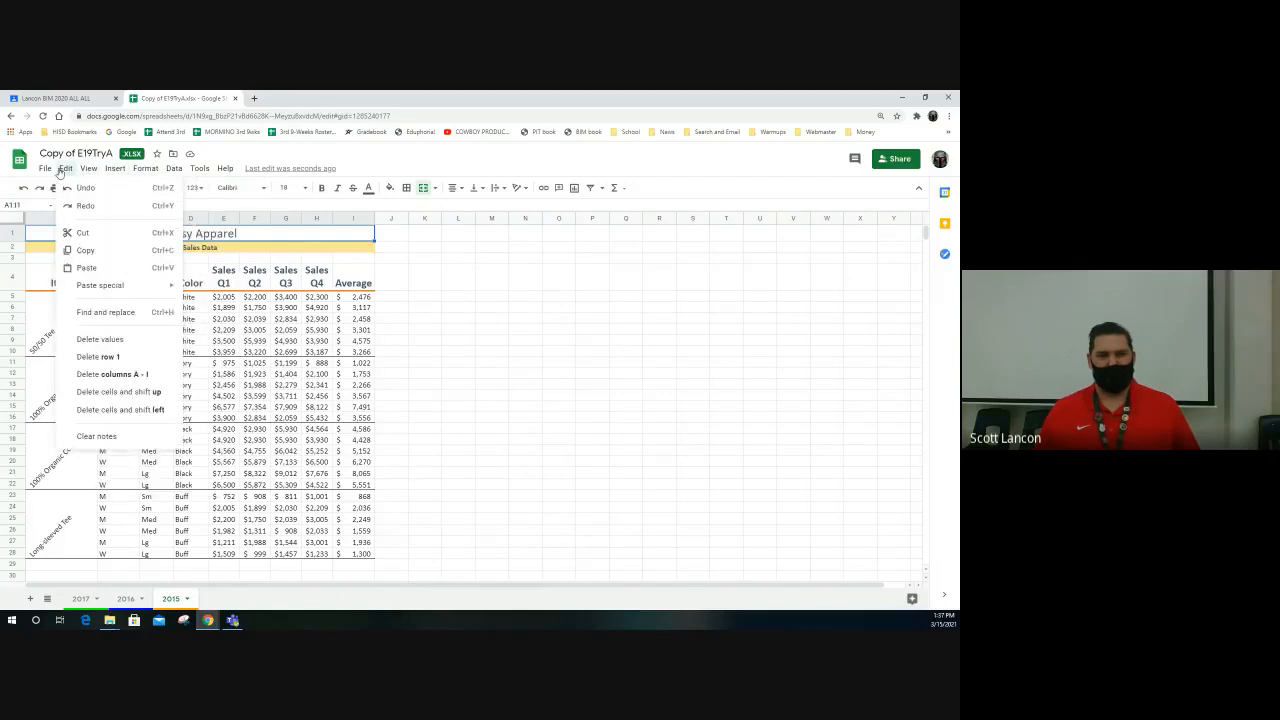
{"action": "left_click", "coordinate": [60, 172]}
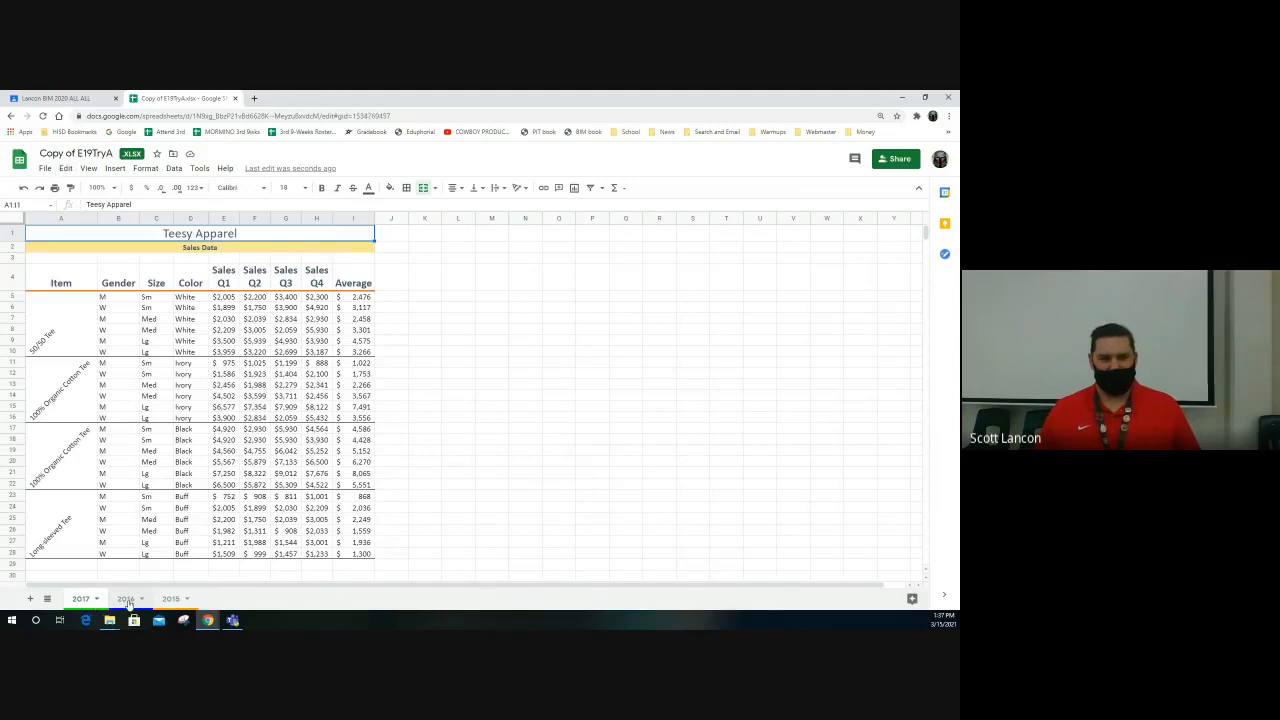
{"action": "left_click", "coordinate": [186, 599]}
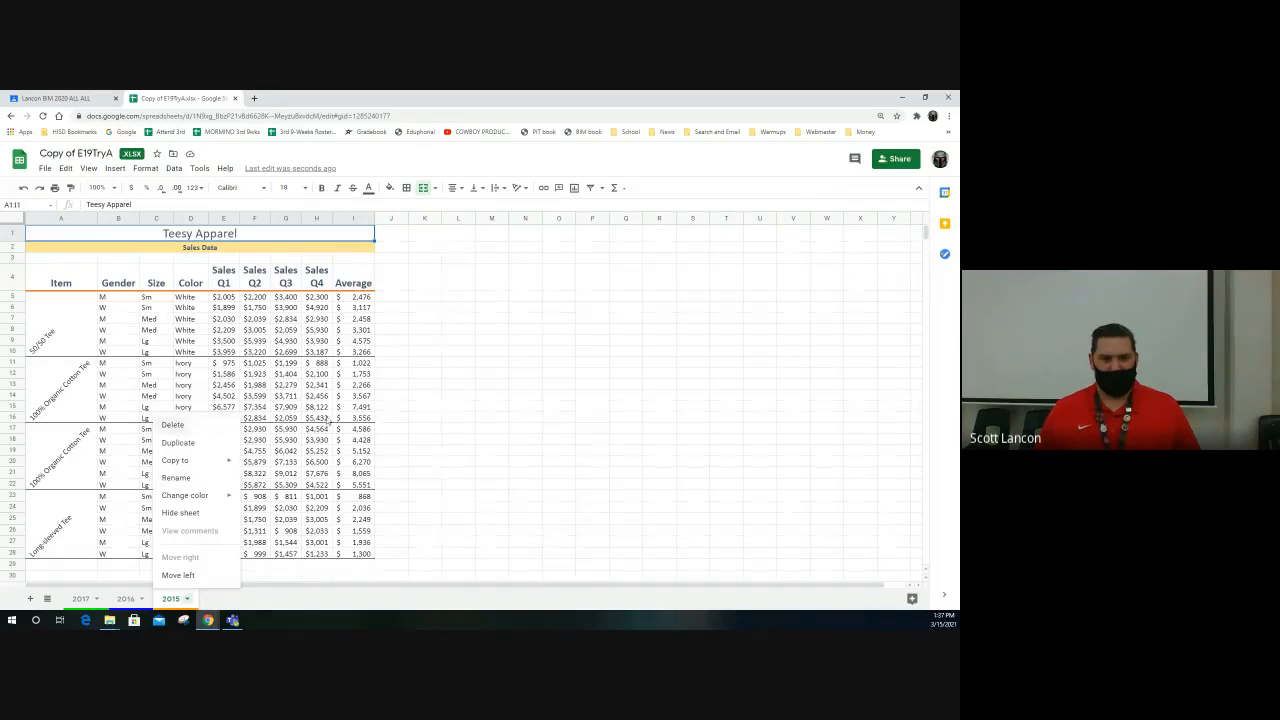
{"action": "left_click", "coordinate": [391, 408]}
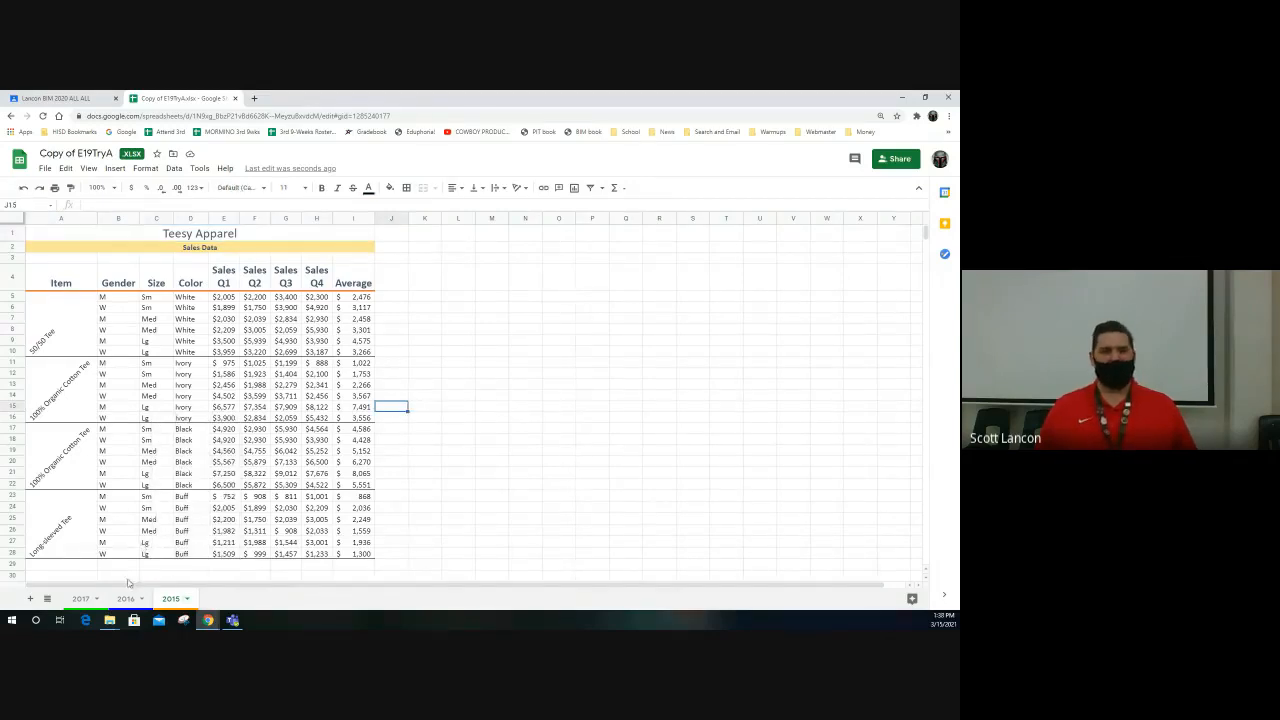
{"action": "left_click", "coordinate": [88, 599]}
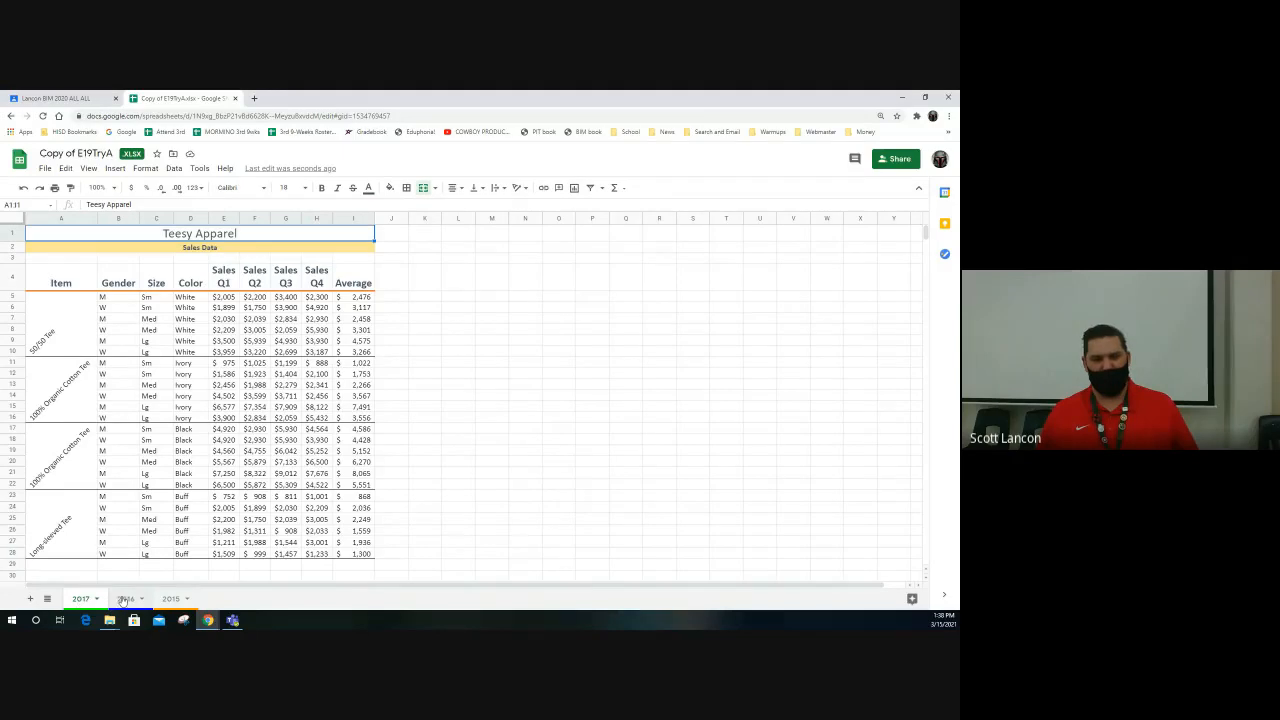
{"action": "left_click", "coordinate": [171, 598]}
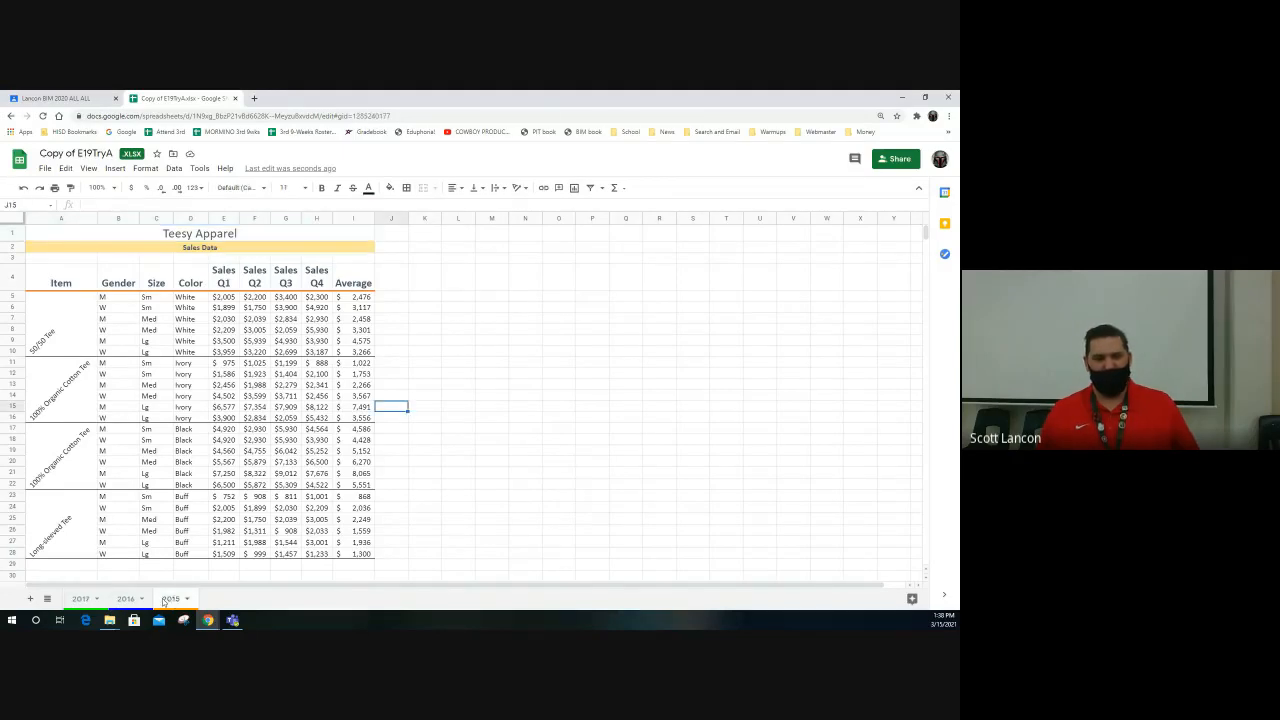
{"action": "left_click", "coordinate": [84, 599]}
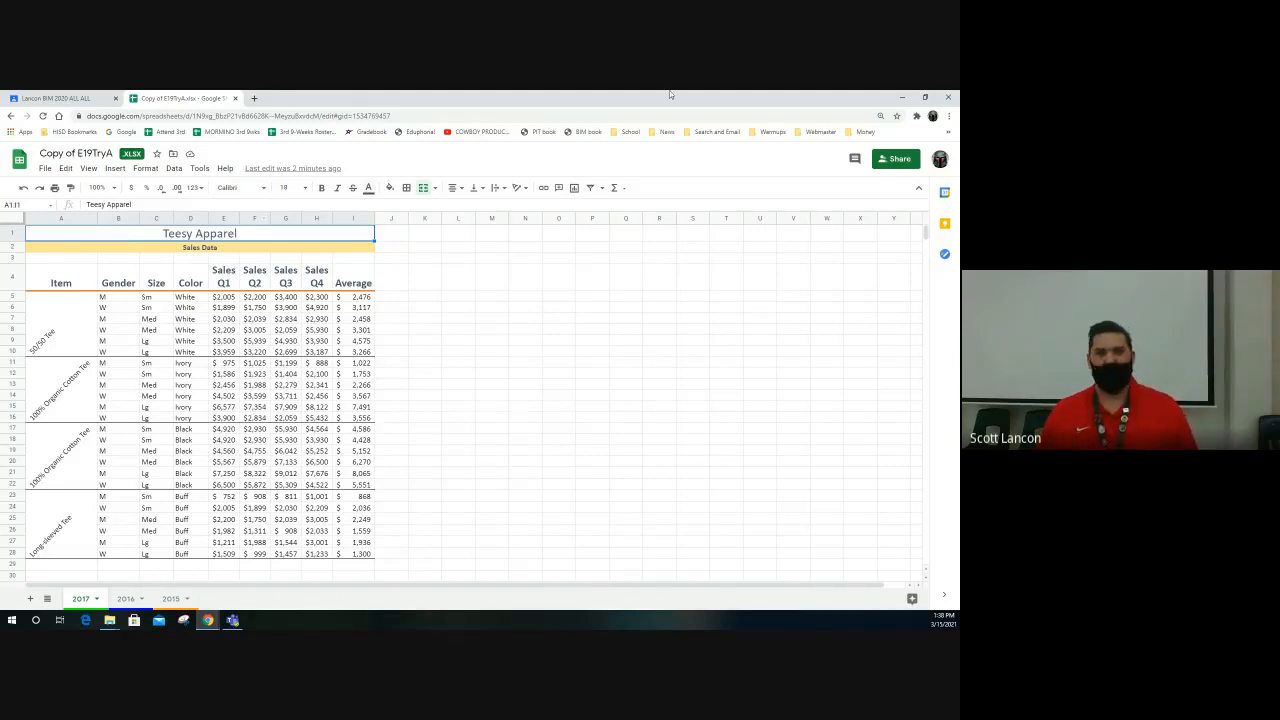
Close the E19TryA copy and open E19TryB.xlsx from the Google Classroom stream in Google Sheets.
{"action": "left_click", "coordinate": [235, 98]}
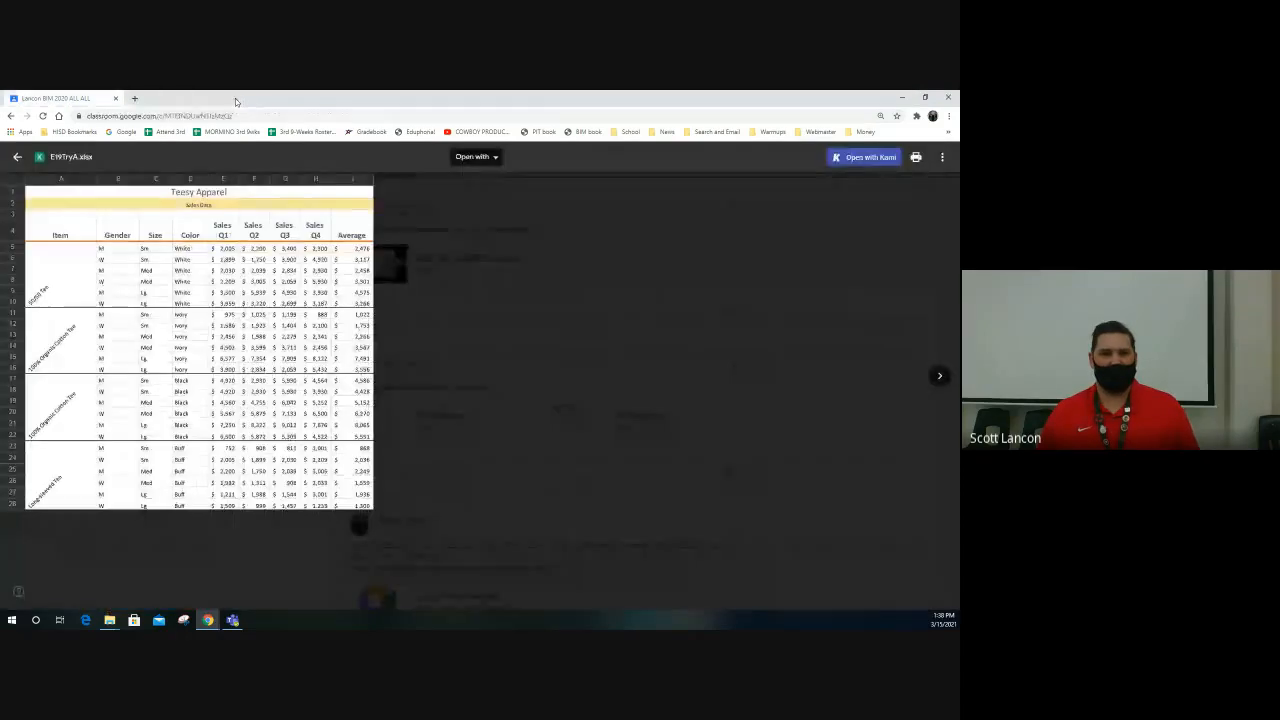
{"action": "left_click", "coordinate": [17, 163]}
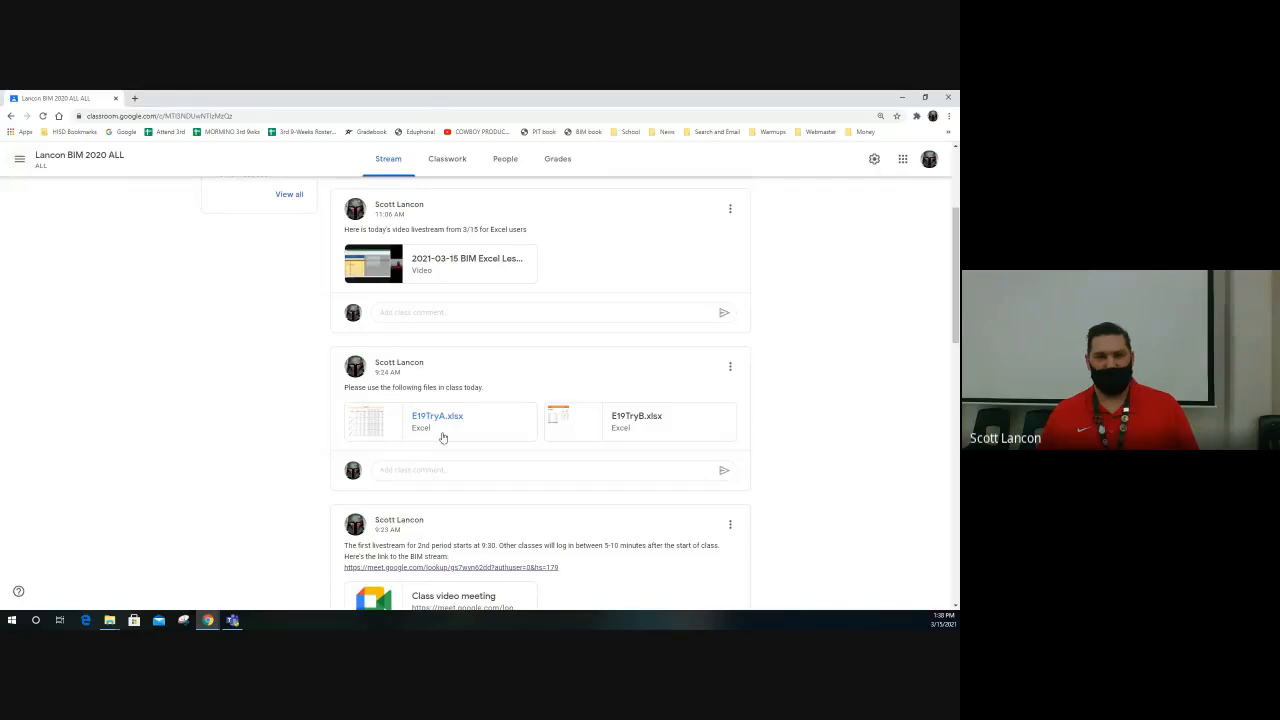
{"action": "left_click", "coordinate": [638, 423]}
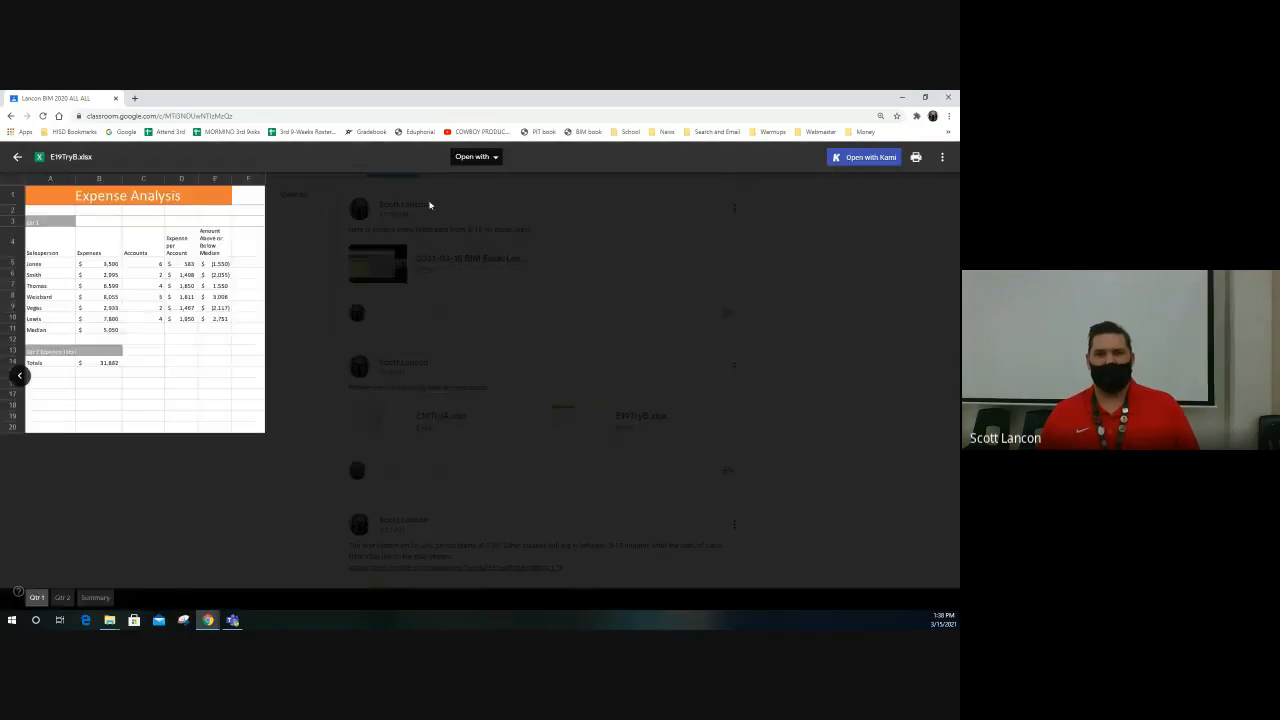
{"action": "left_click", "coordinate": [476, 157]}
{"action": "left_click", "coordinate": [495, 234]}
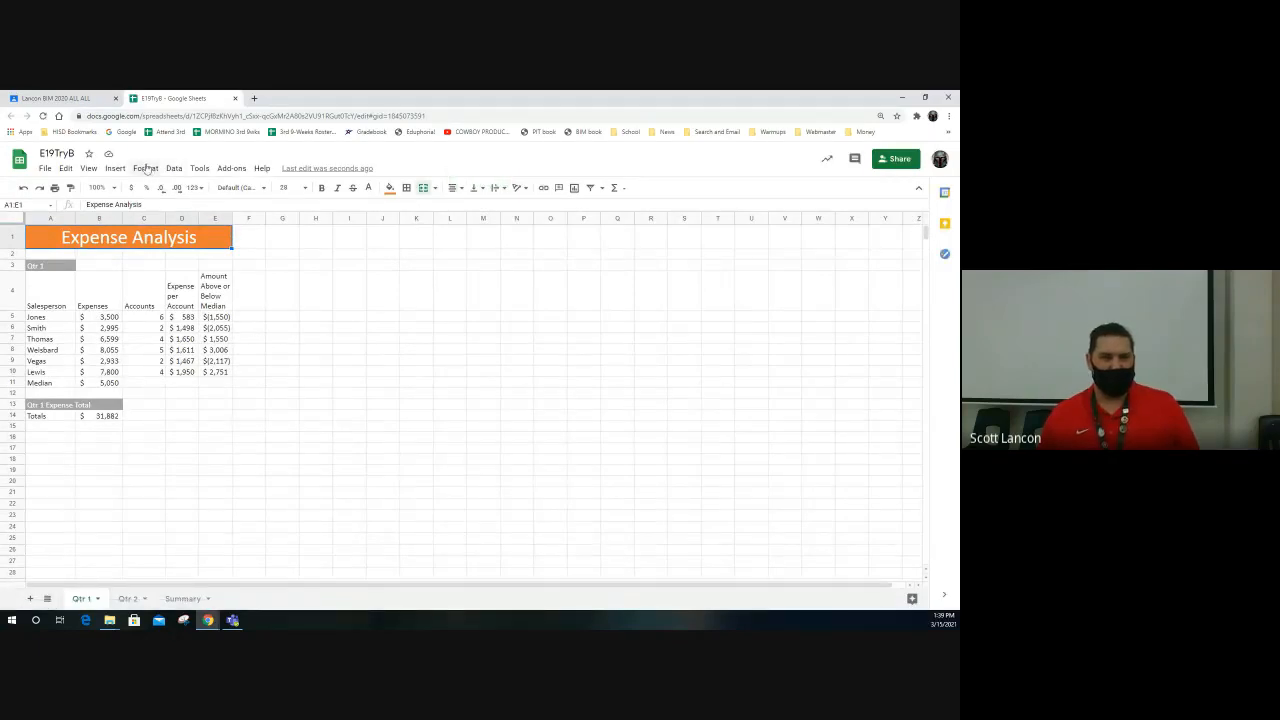
Make a copy of the workbook named Copy of E19TryB in the suggested folder and close the original.
{"action": "left_click", "coordinate": [45, 168]}
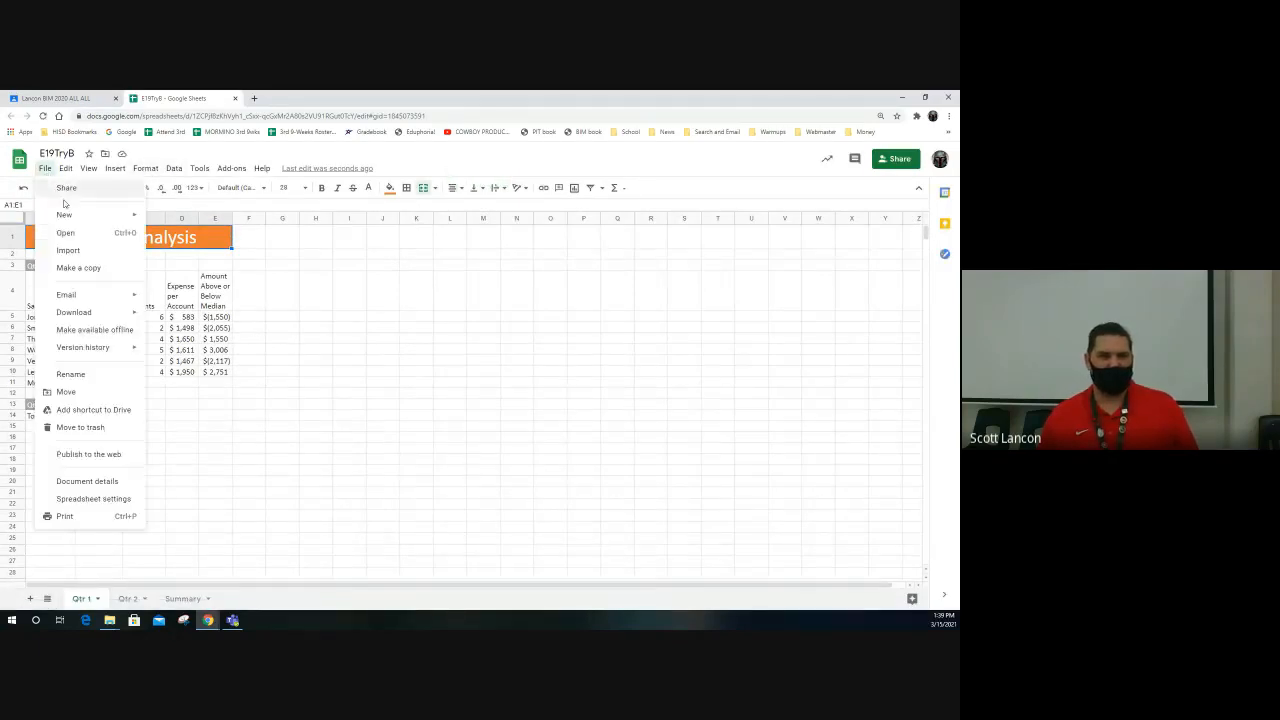
{"action": "left_click", "coordinate": [84, 267]}
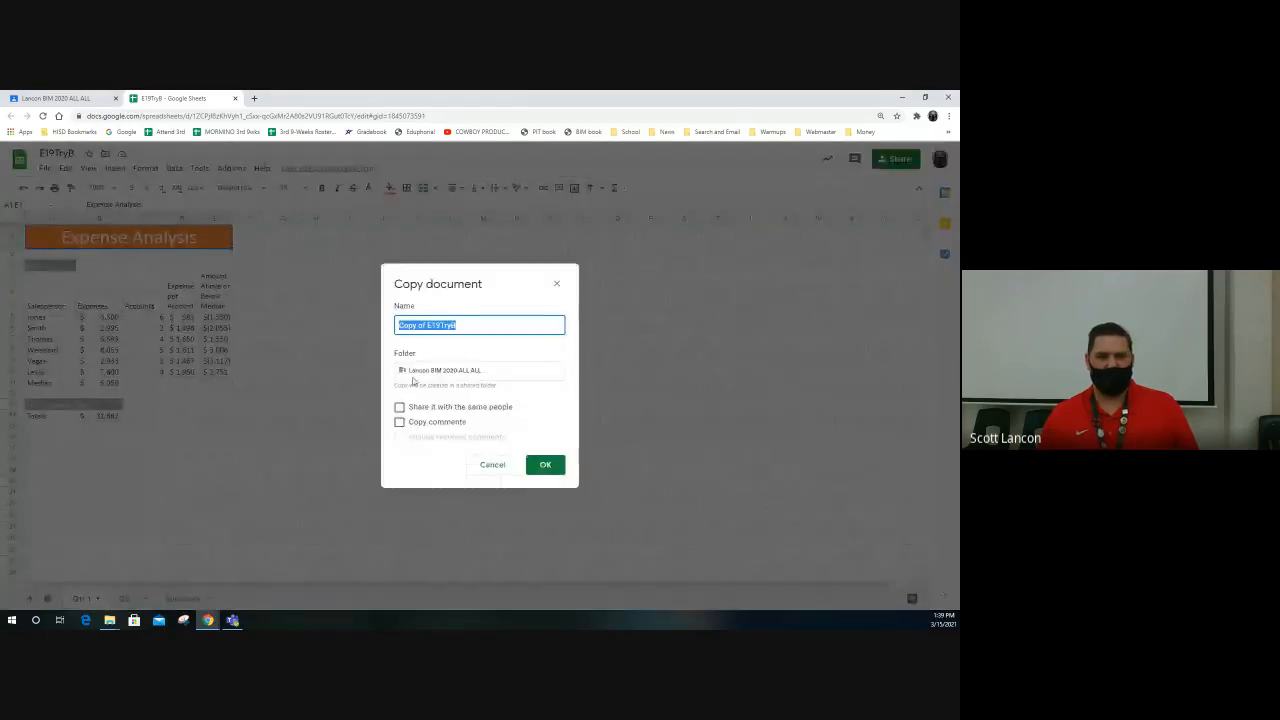
{"action": "left_click", "coordinate": [547, 464]}
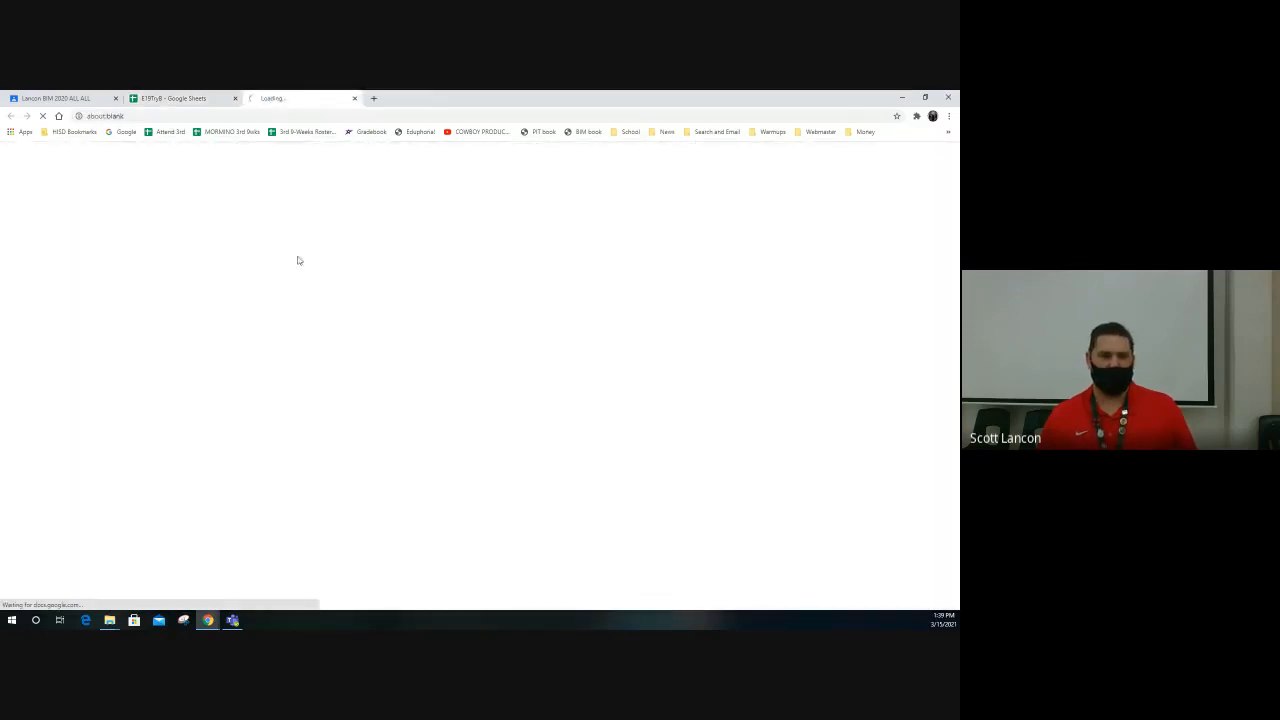
{"action": "left_click", "coordinate": [235, 98]}
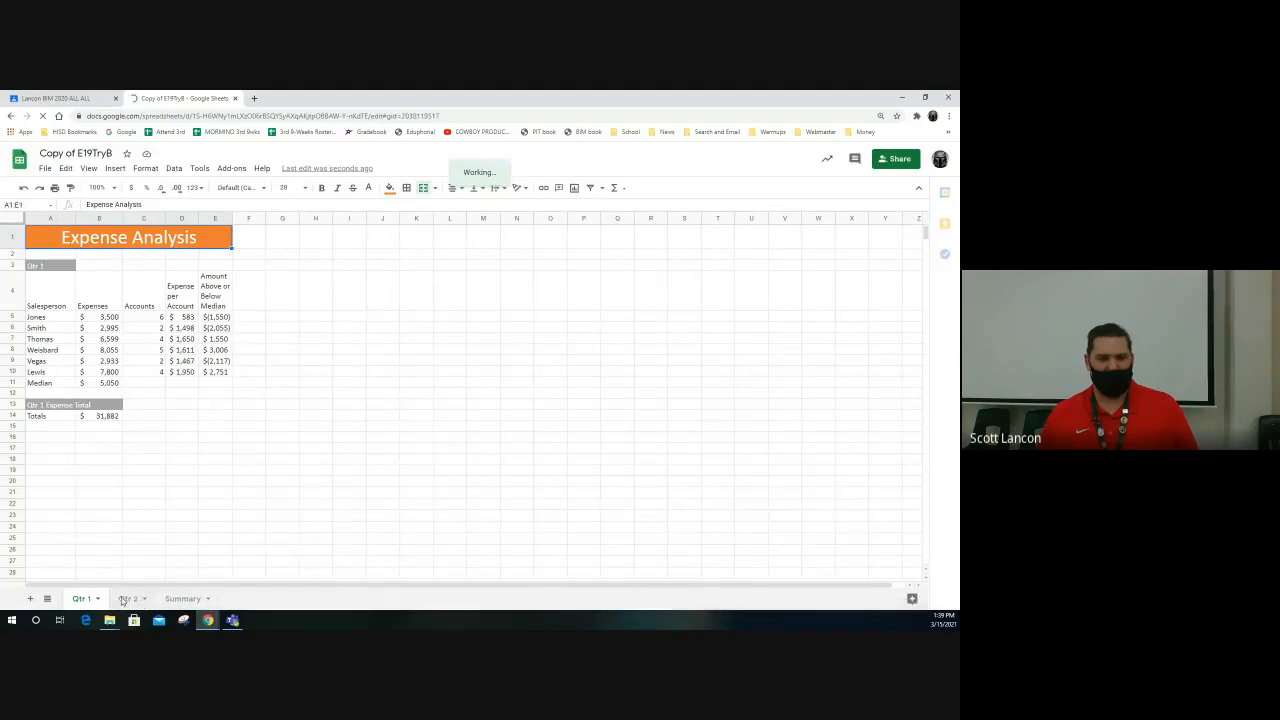
Look through the Qtr 1, Qtr 2 and Summary sheets of the copy, ending on Summary.
{"action": "left_click", "coordinate": [183, 599]}
{"action": "left_click", "coordinate": [128, 599]}
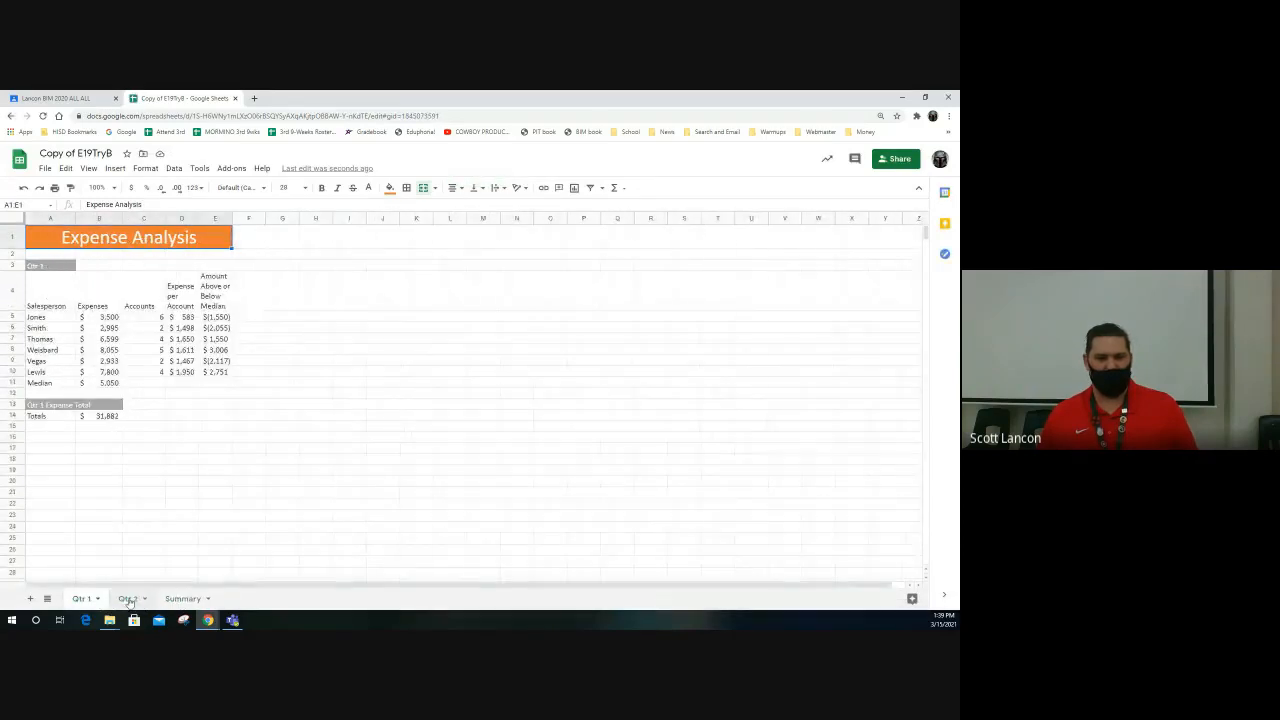
{"action": "left_click", "coordinate": [128, 599]}
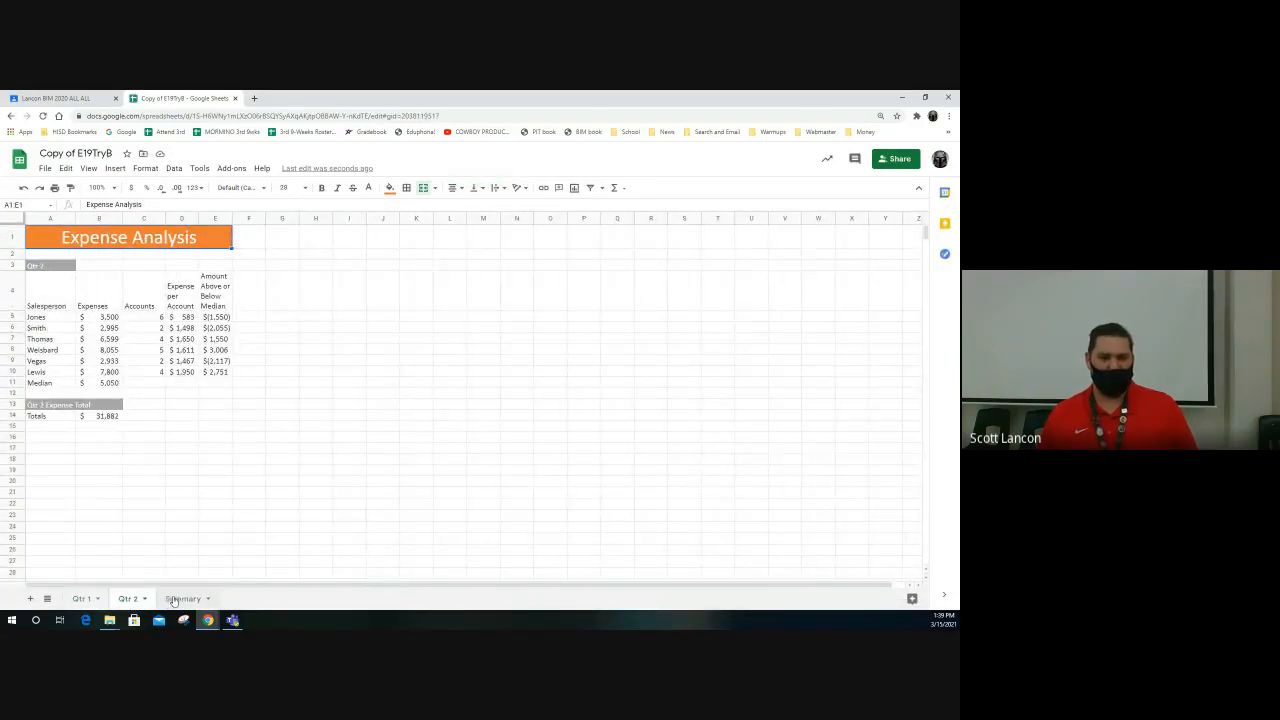
{"action": "left_click", "coordinate": [174, 599]}
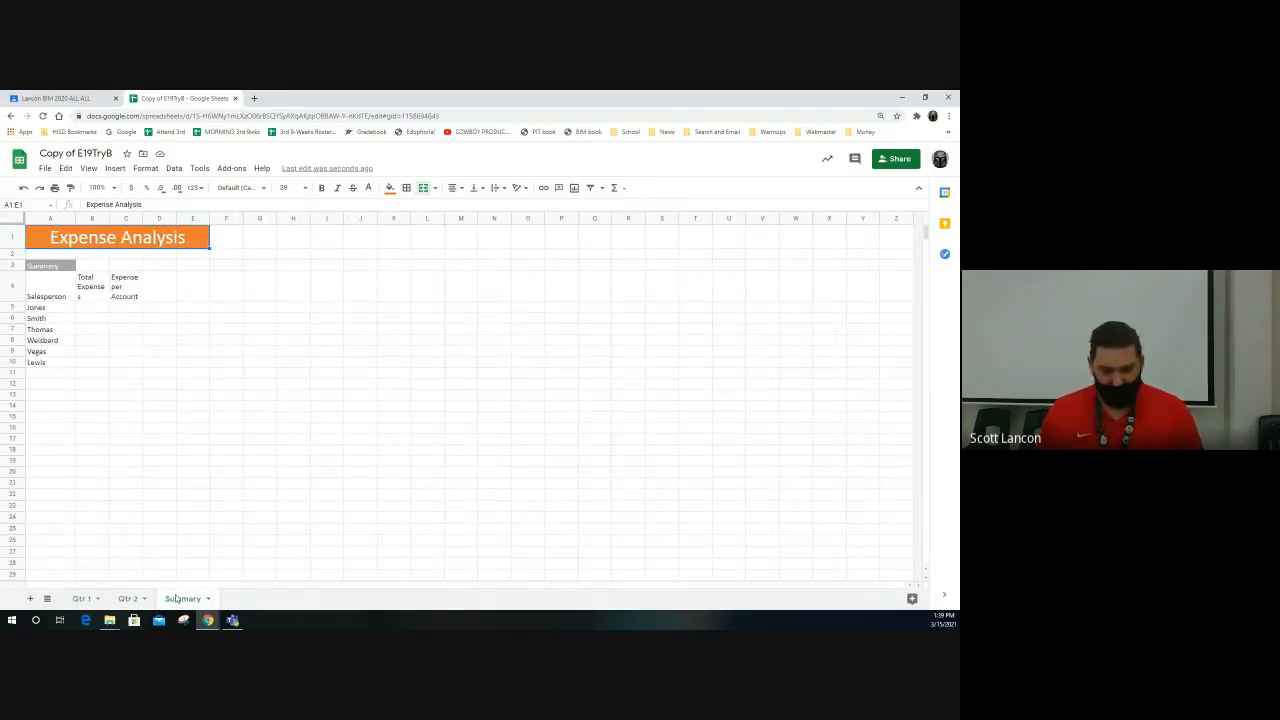
Widen column B on the Summary sheet to fit its Total Expenses heading, and check the Qtr 1 sheet before returning to Summary.
{"action": "left_click", "coordinate": [88, 309]}
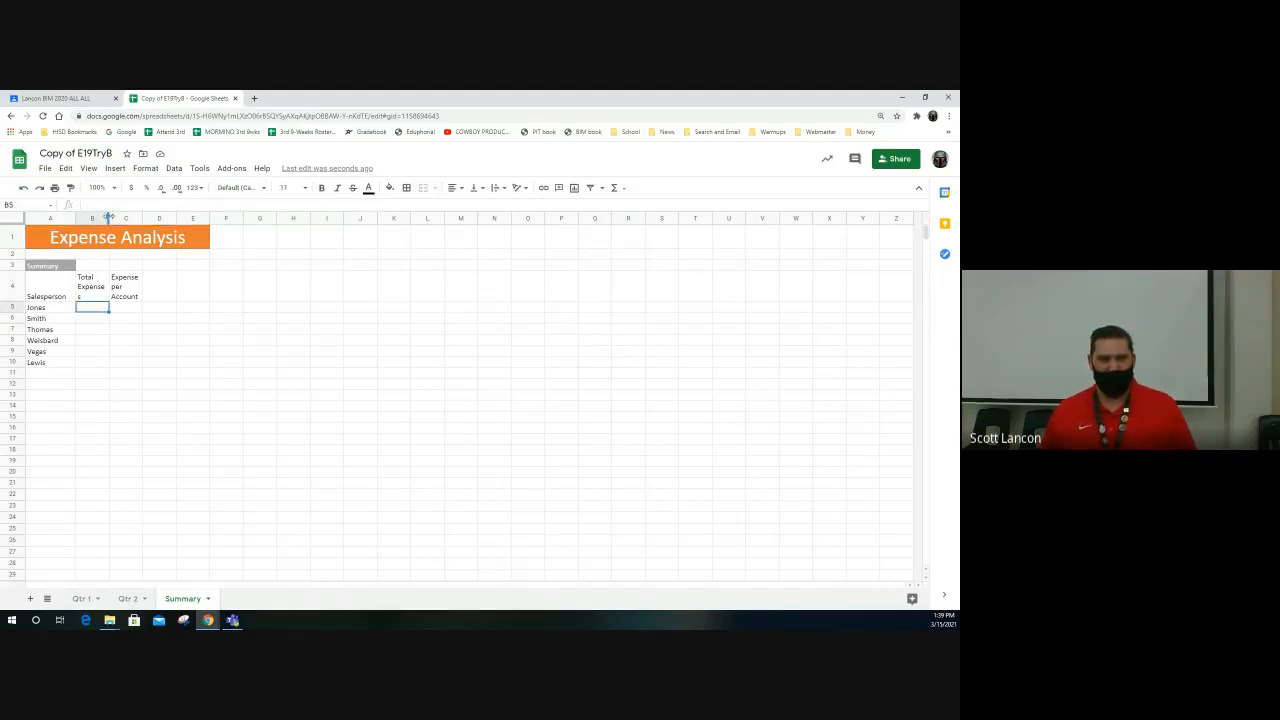
{"action": "left_click_drag", "start_coordinate": [109, 218], "coordinate": [116, 218]}
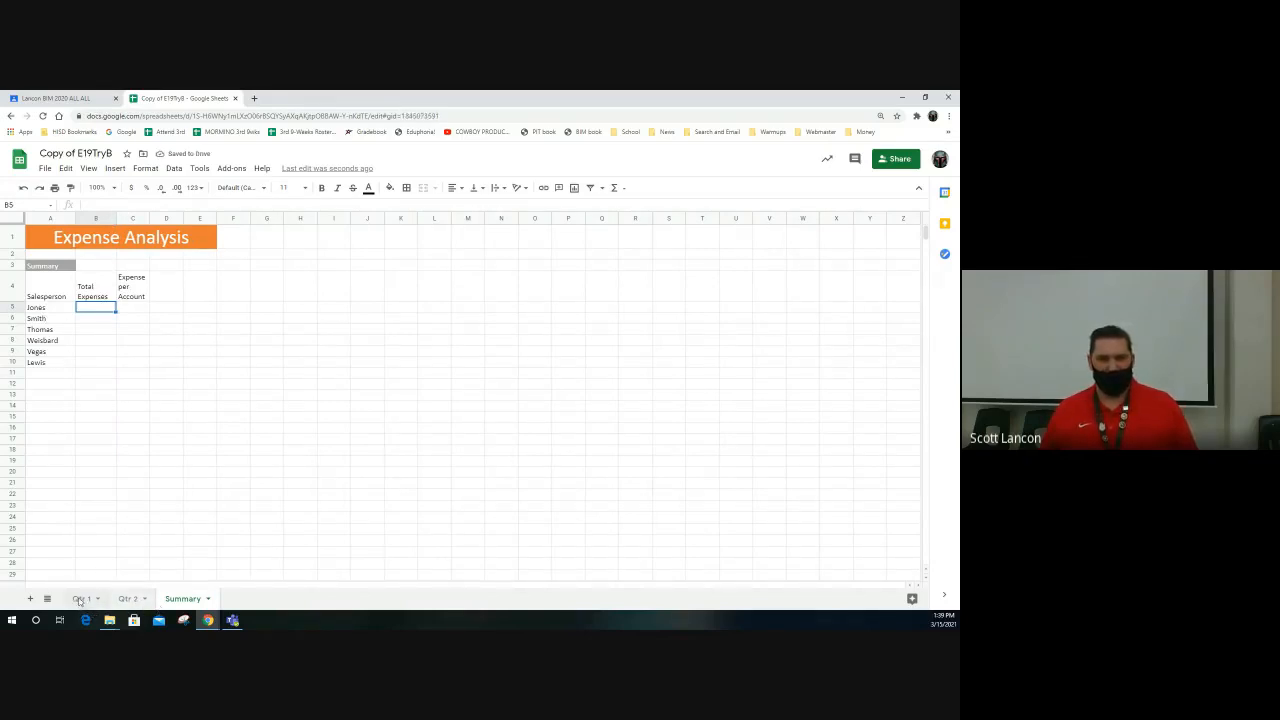
{"action": "left_click", "coordinate": [80, 600]}
{"action": "left_click", "coordinate": [168, 599]}
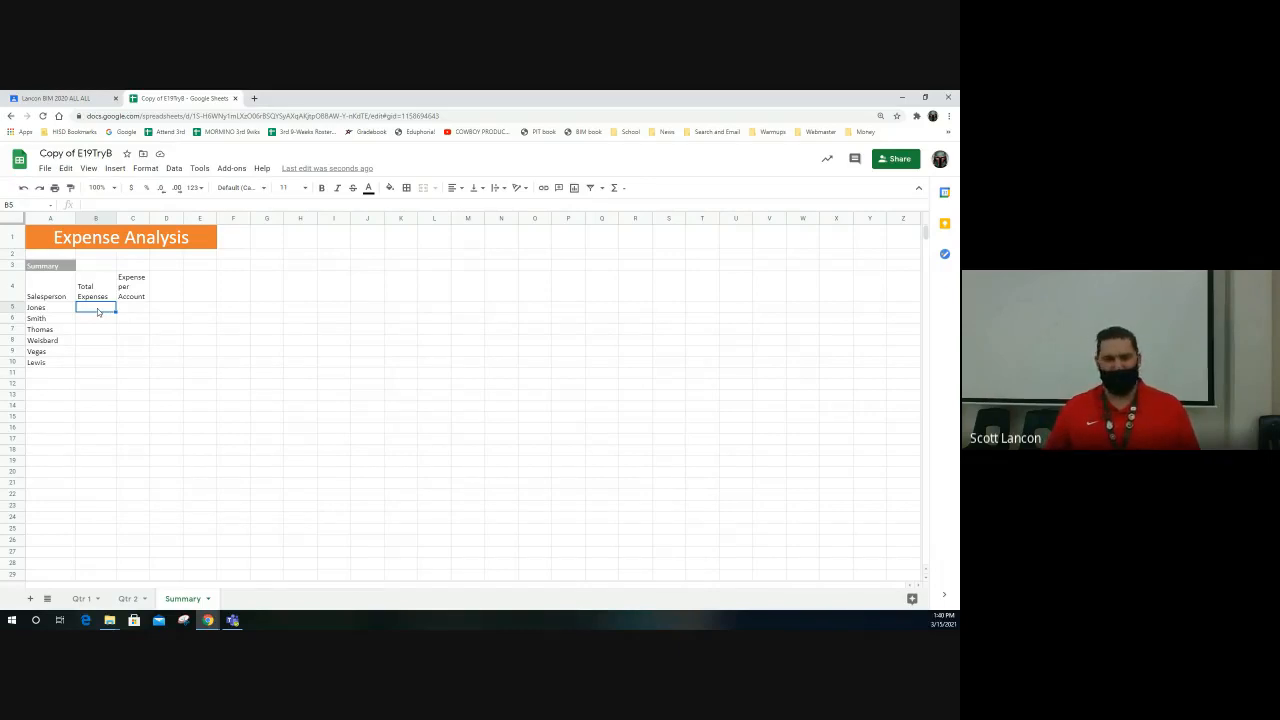
Start a SUM formula in Summary cell B5, try to reference Qtr 1 cell A5, and reduce the entry back to =SUM(.
{"action": "type", "text": "="}
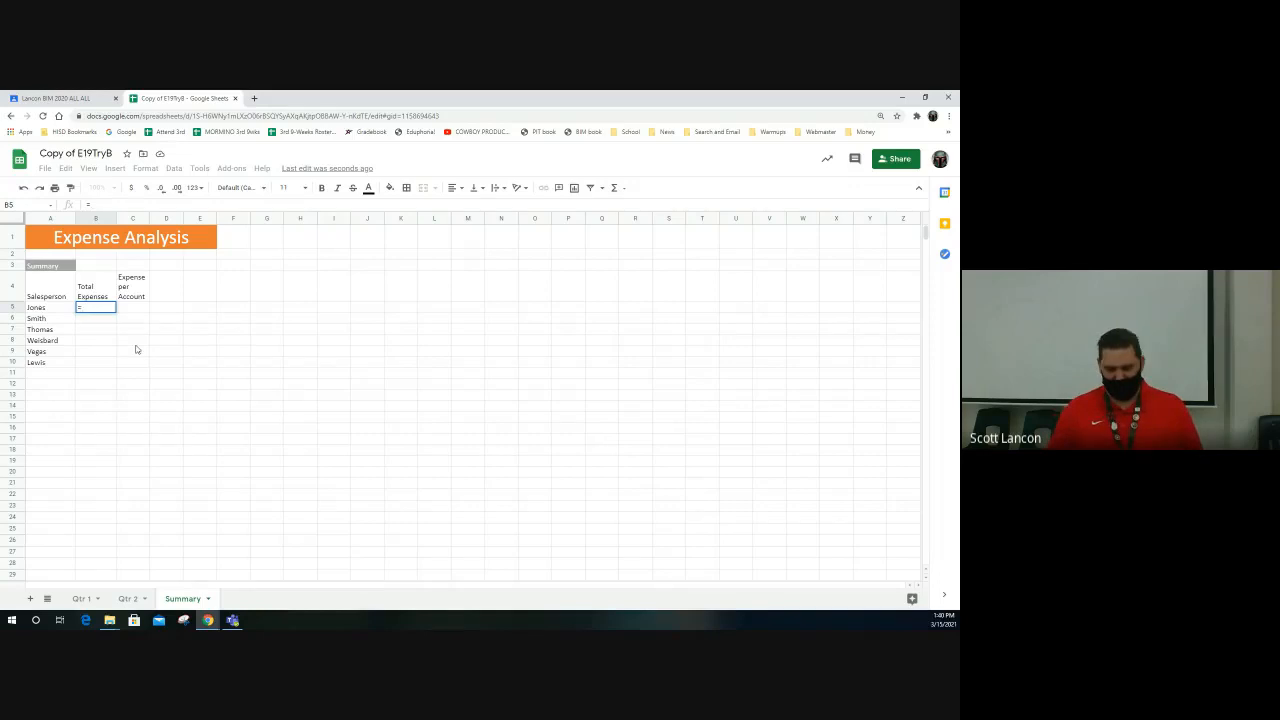
{"action": "type", "text": "SUM("}
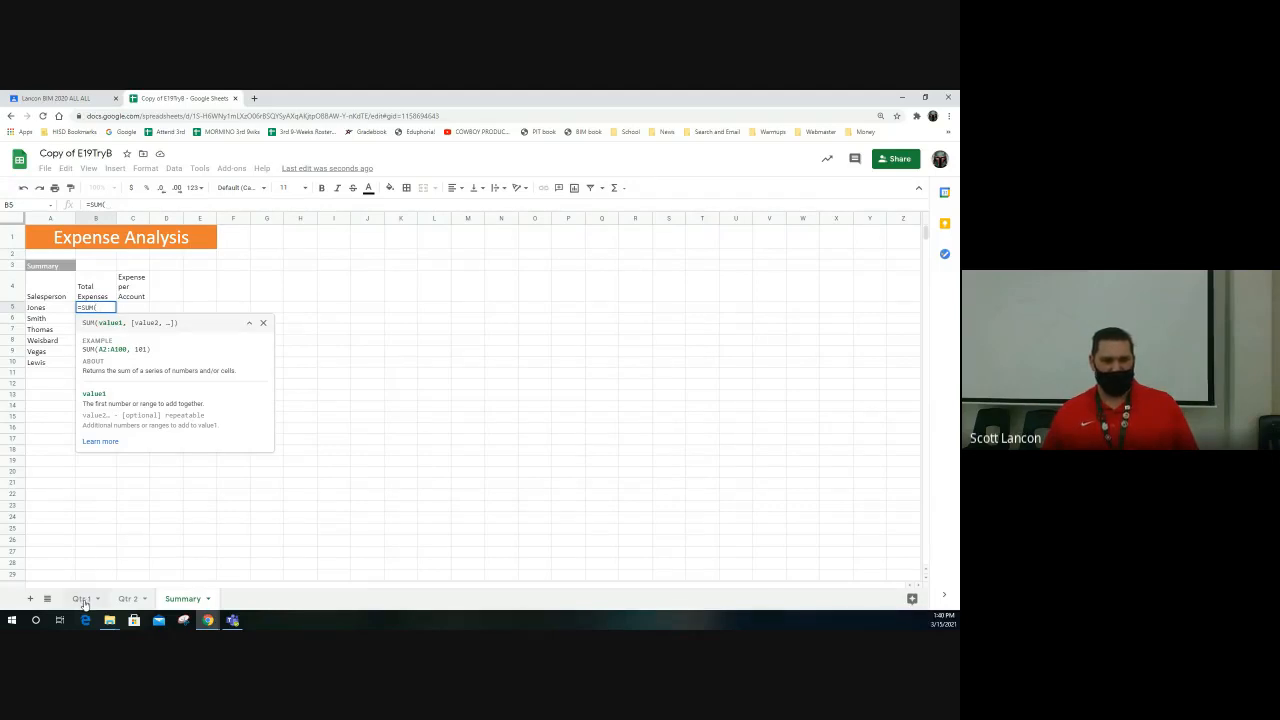
{"action": "left_click", "coordinate": [82, 599]}
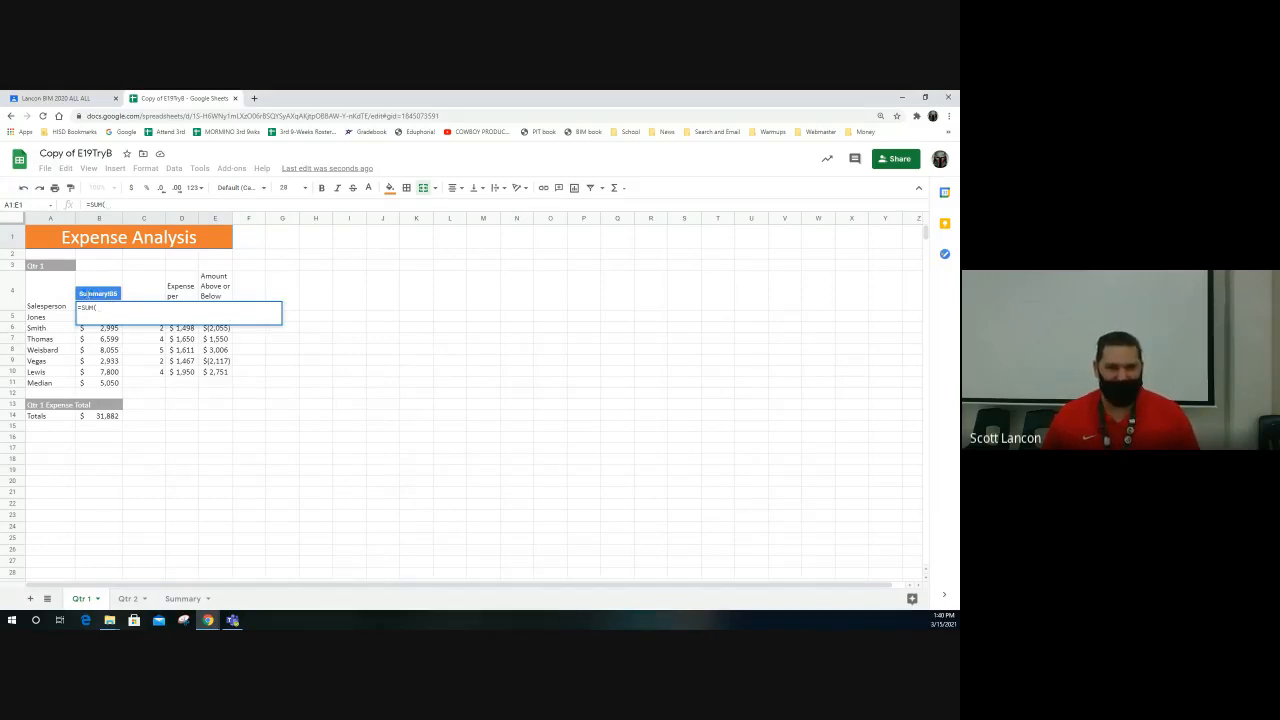
{"action": "left_click", "coordinate": [60, 318]}
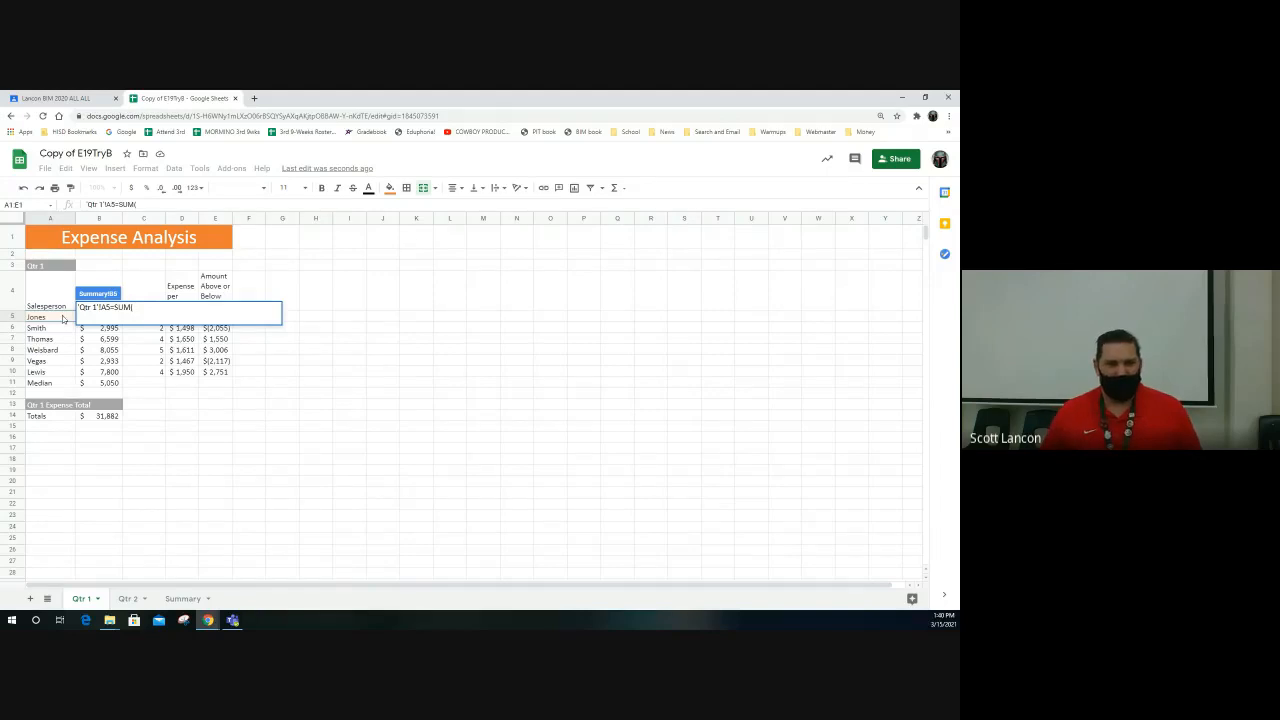
{"action": "key", "text": "Return"}
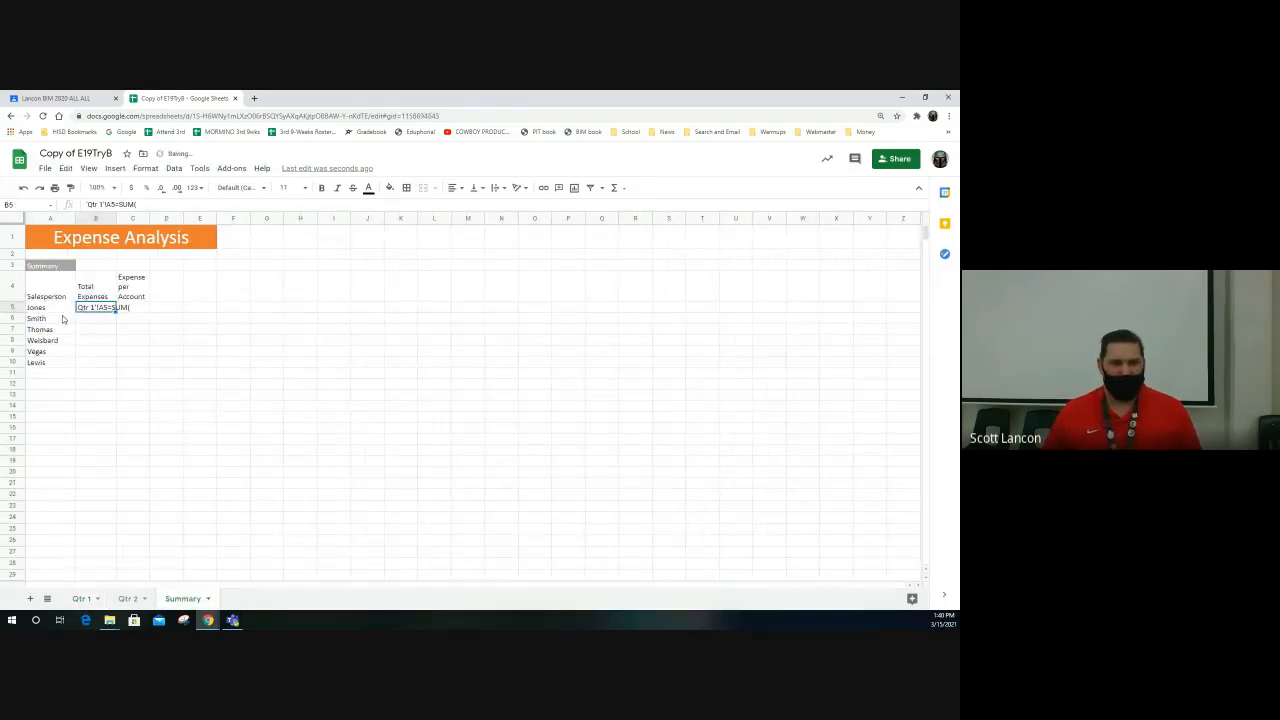
{"action": "left_click_drag", "start_coordinate": [116, 204], "coordinate": [85, 197]}
{"action": "key", "text": "BackSpace"}
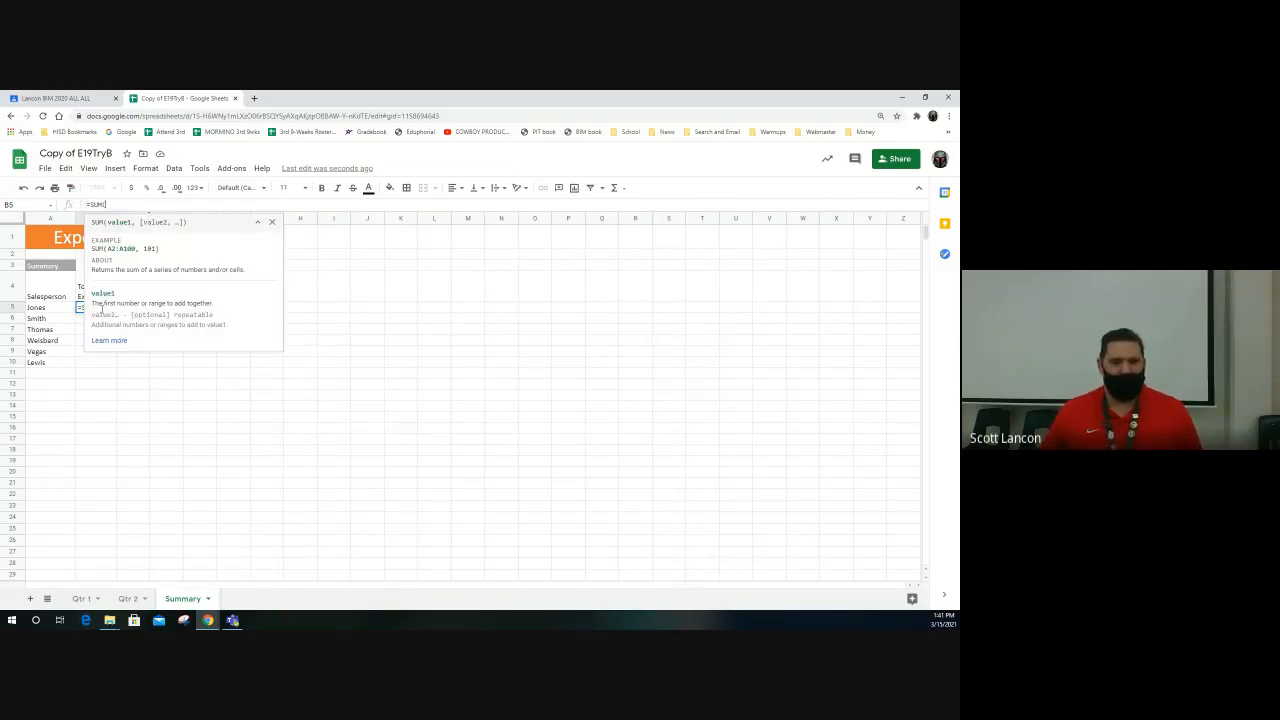
{"action": "double_click", "coordinate": [122, 205]}
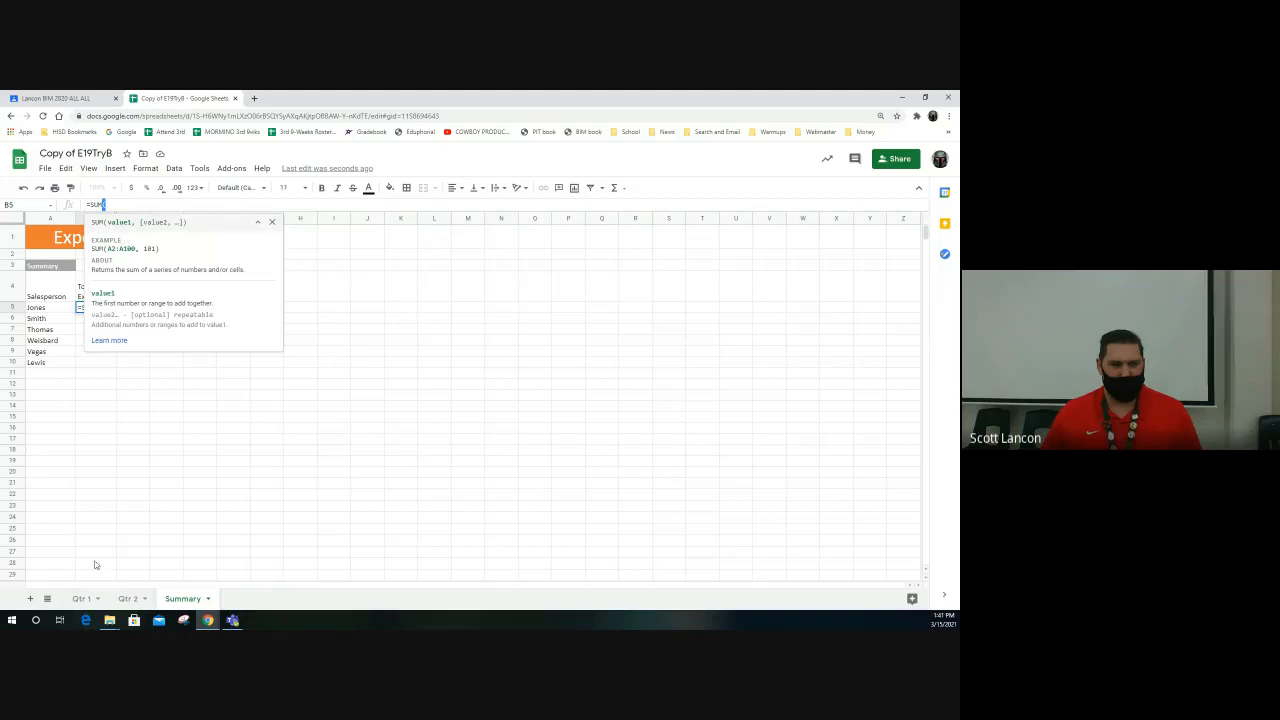
{"action": "left_click", "coordinate": [86, 598]}
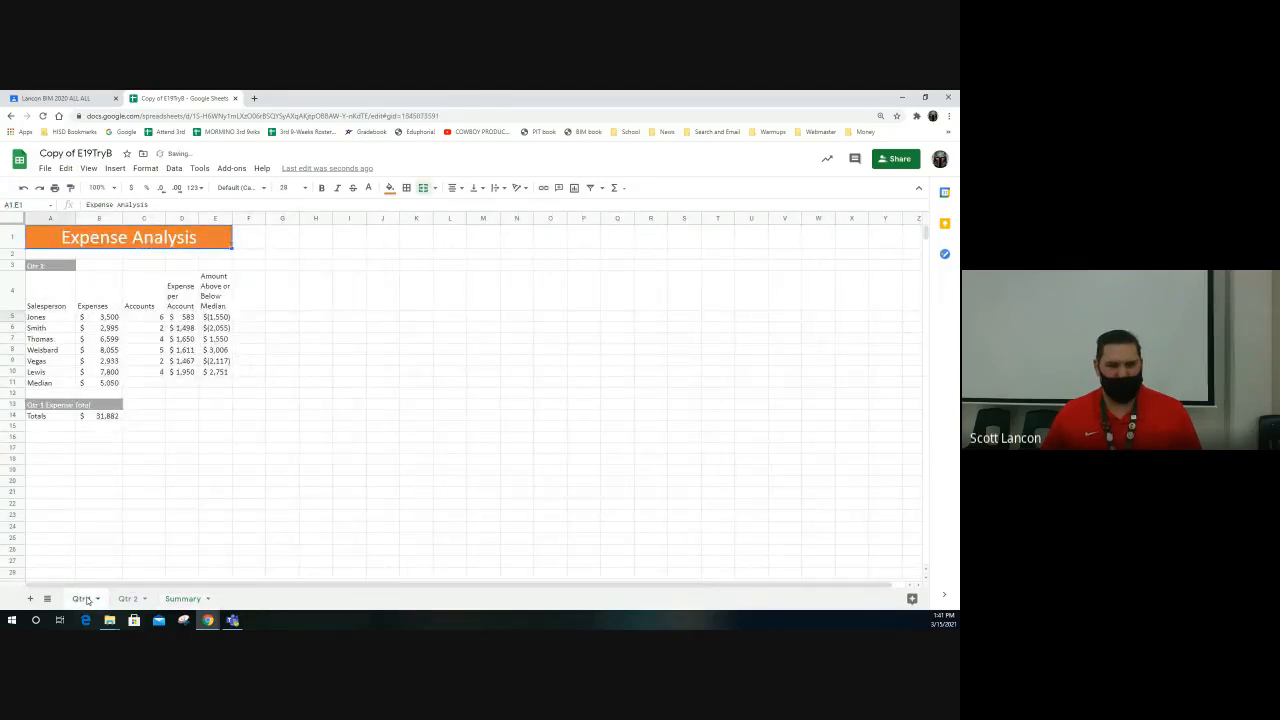
{"action": "left_click", "coordinate": [178, 599]}
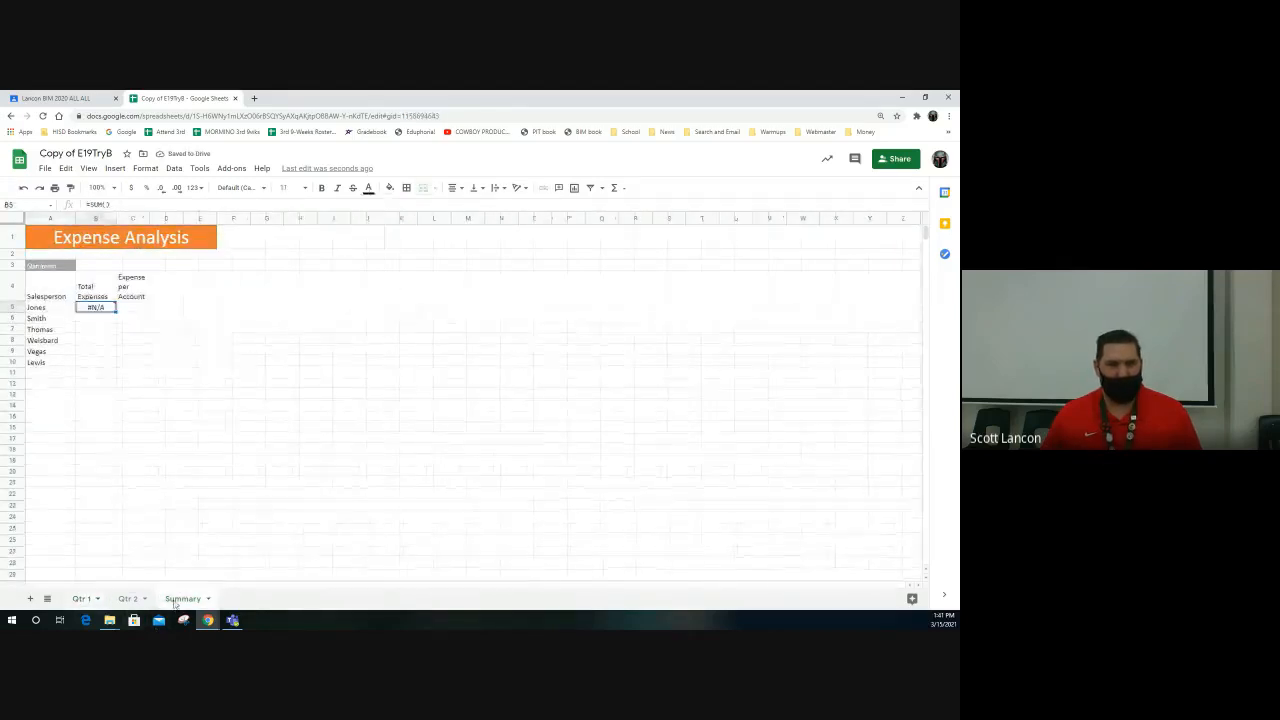
{"action": "left_click", "coordinate": [110, 205]}
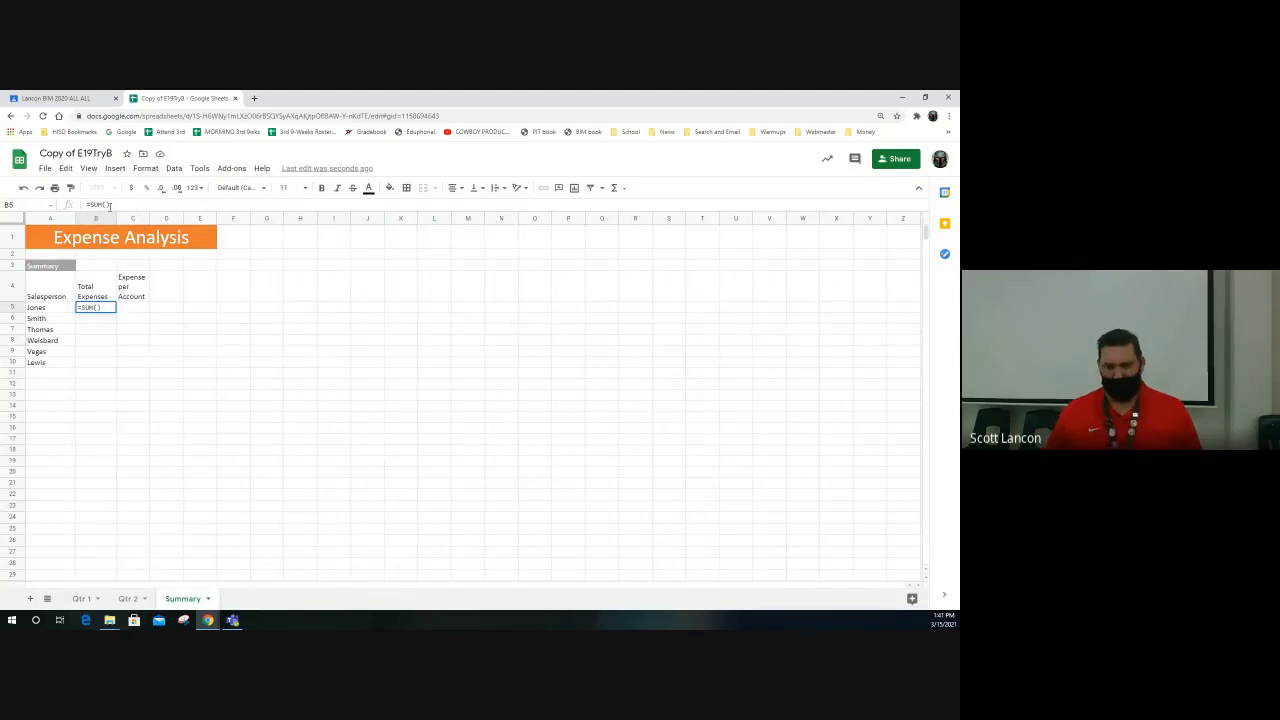
{"action": "key", "text": "BackSpace"}
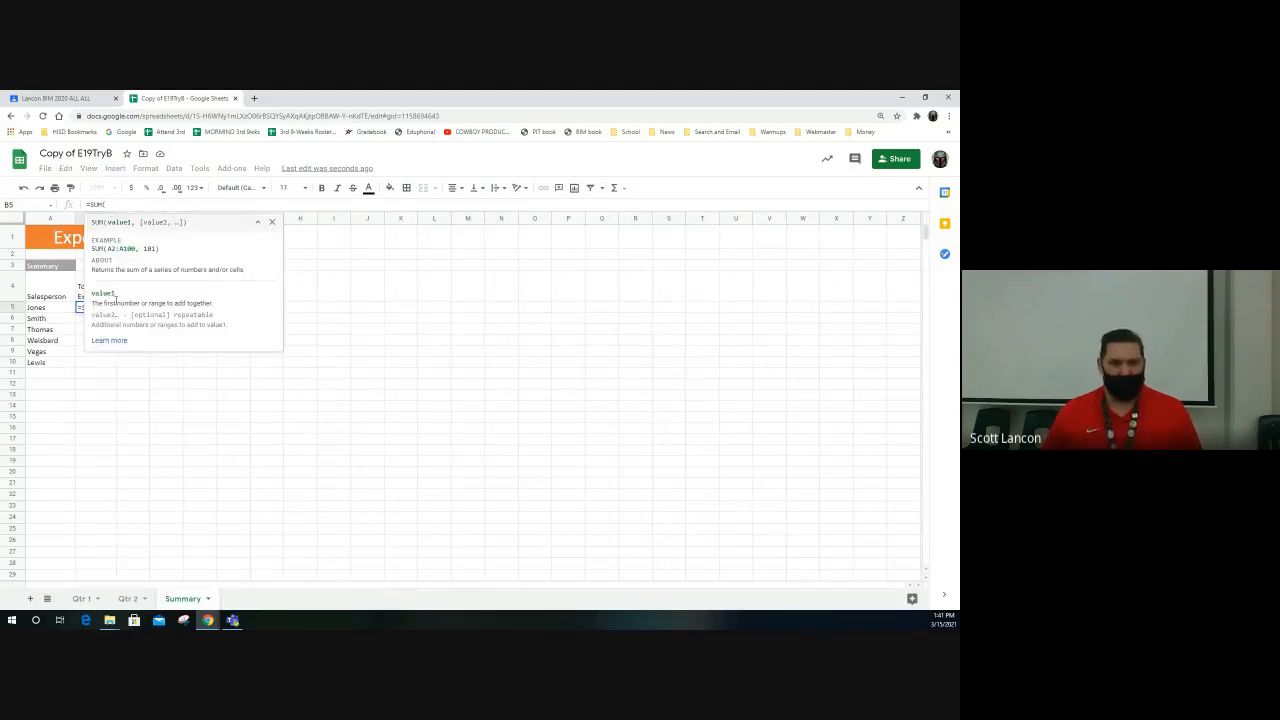
Make 'Qtr 1'!B5 the first argument of the SUM formula in Summary cell B5, followed by a comma.
{"action": "left_click", "coordinate": [81, 599]}
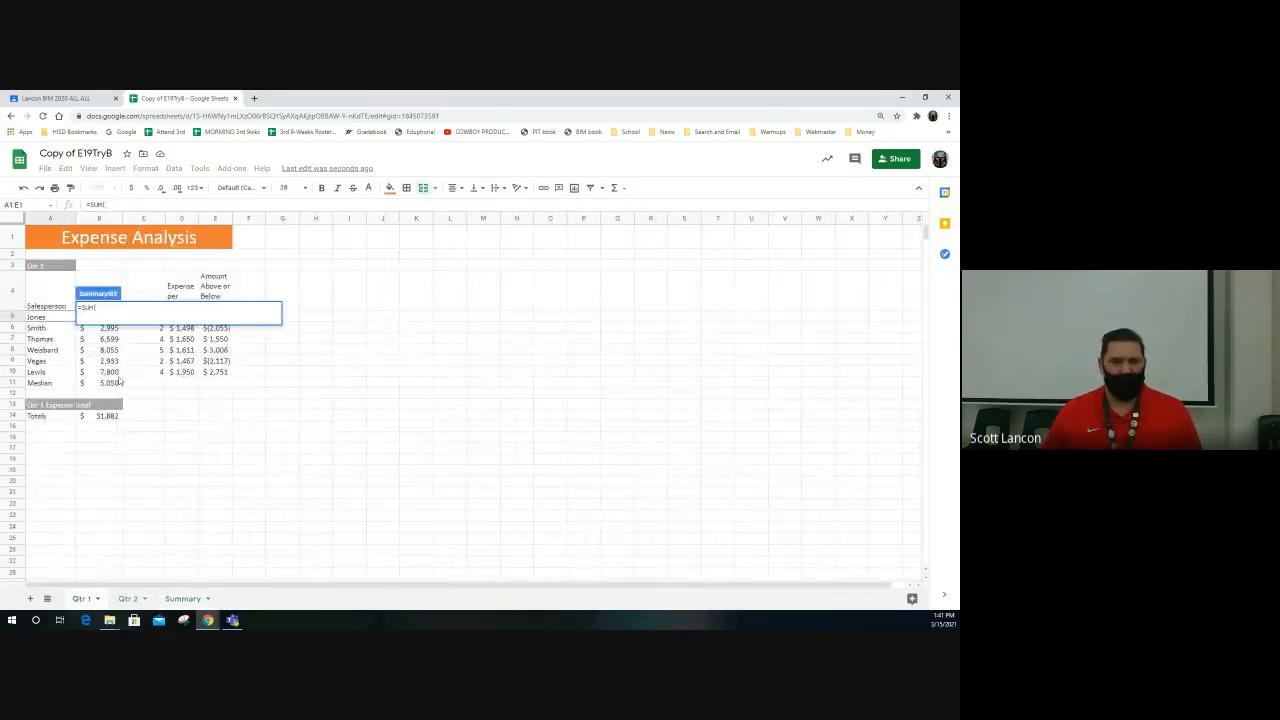
{"action": "left_click", "coordinate": [54, 317]}
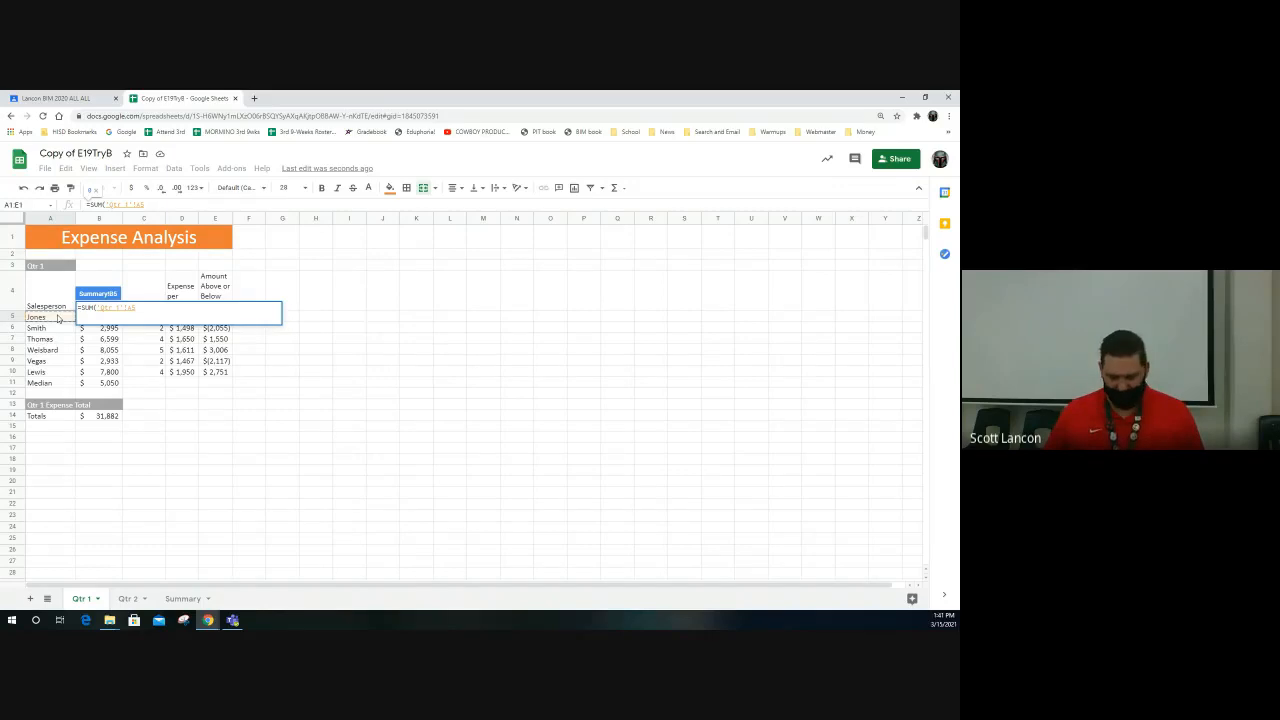
{"action": "key", "text": "BackSpace"}
{"action": "key", "text": "BackSpace"}
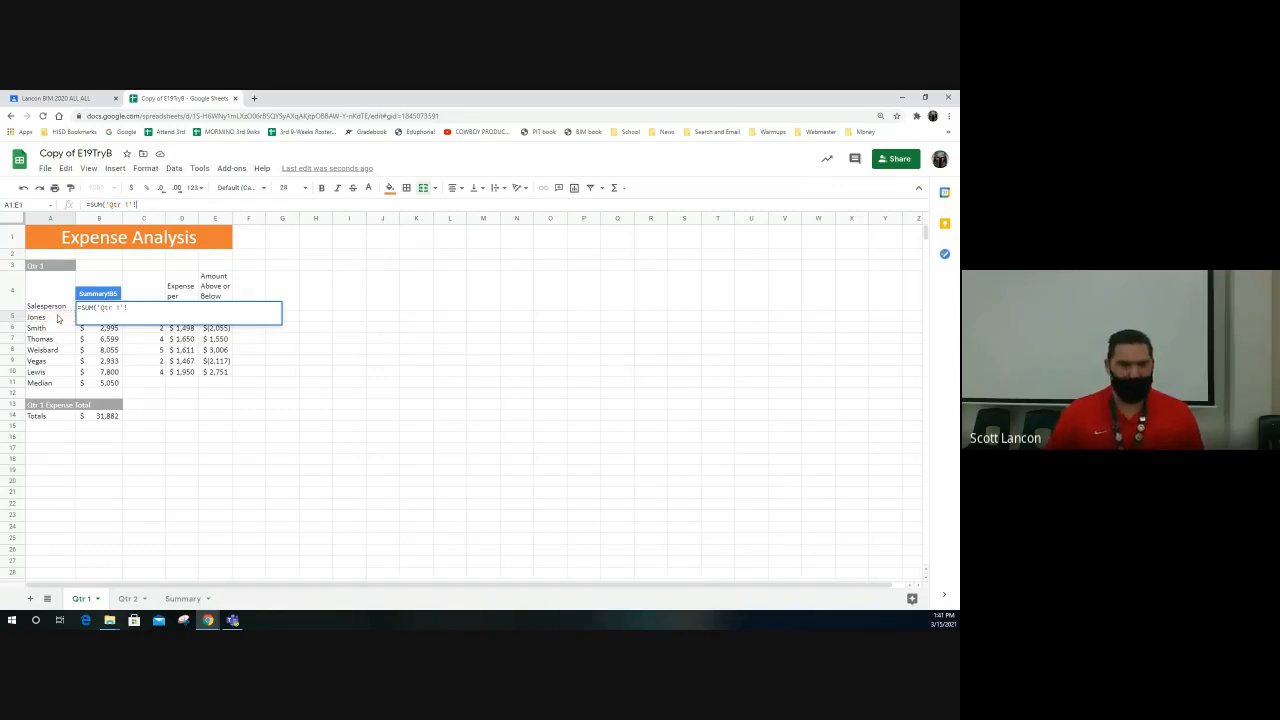
{"action": "type", "text": "B5"}
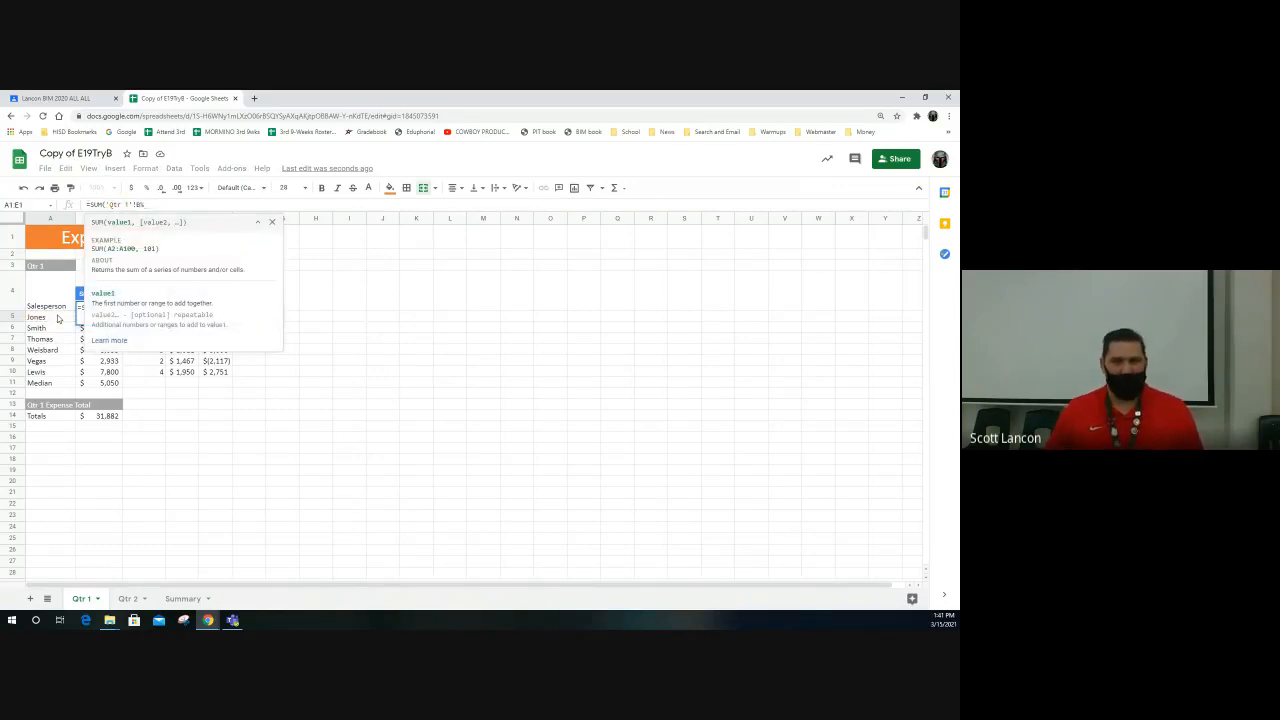
{"action": "key", "text": "BackSpace"}
{"action": "key", "text": "BackSpace"}
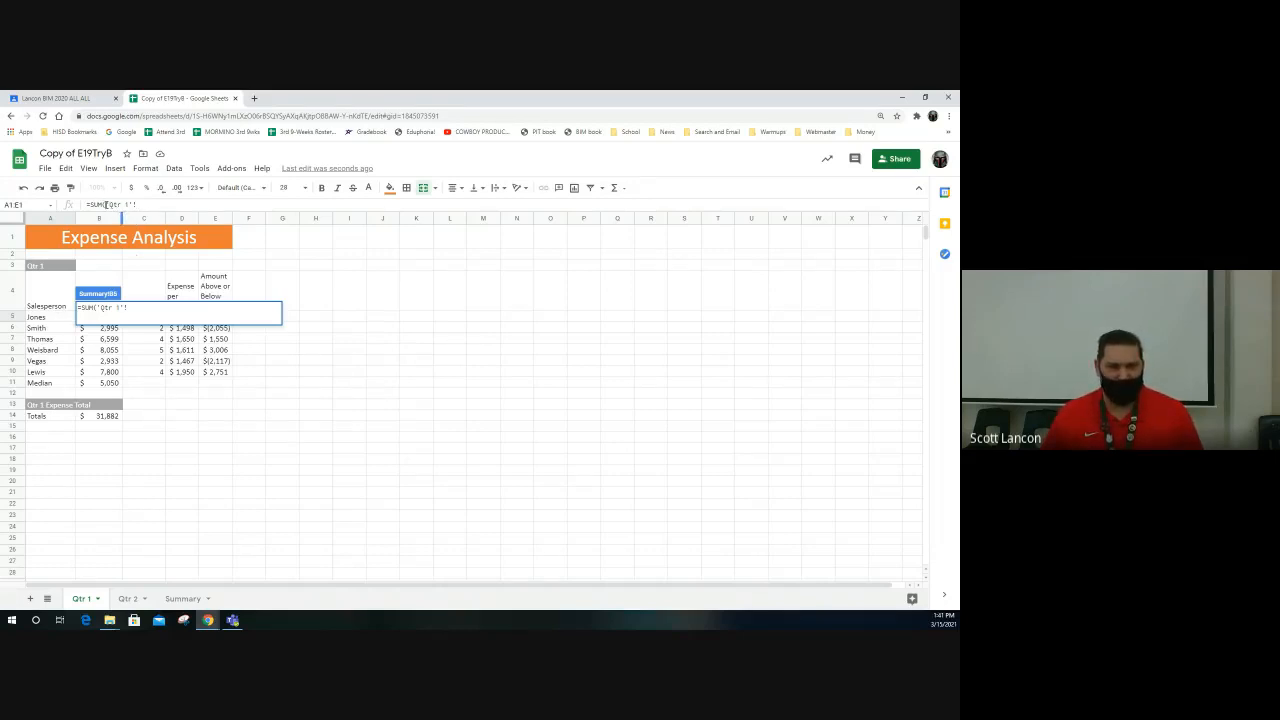
{"action": "left_click_drag", "start_coordinate": [106, 204], "coordinate": [142, 204]}
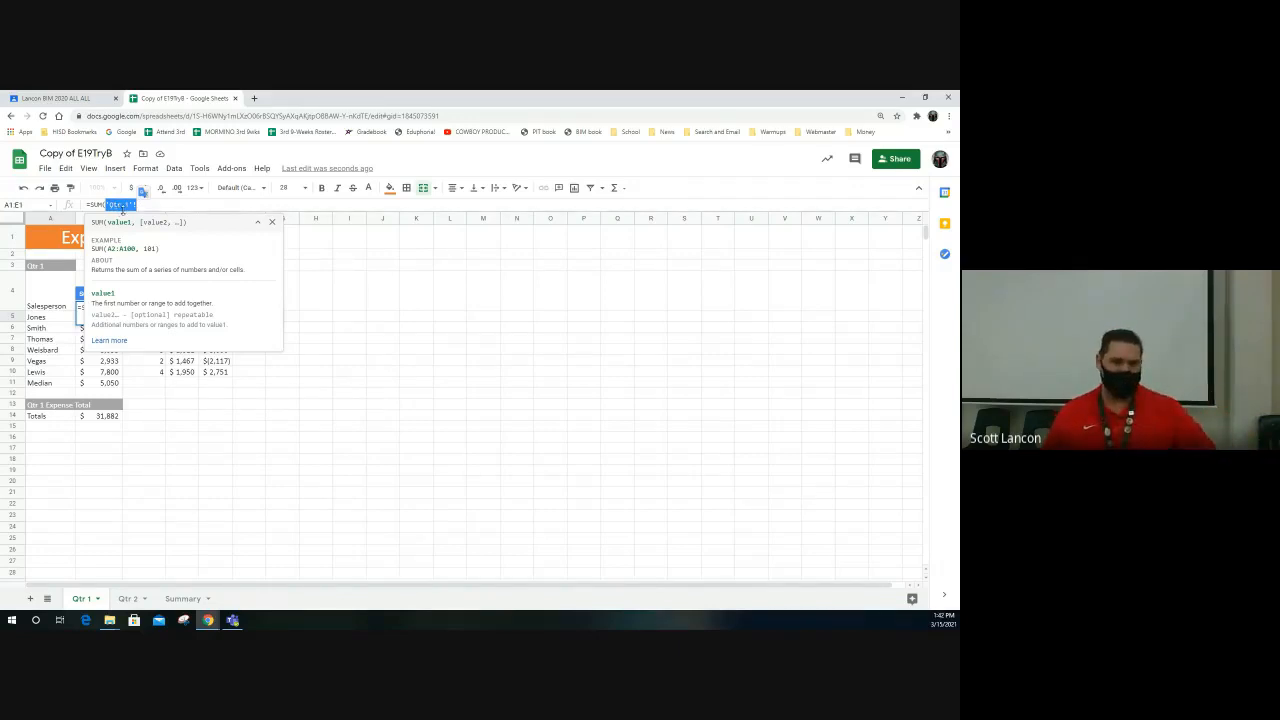
{"action": "left_click", "coordinate": [145, 205]}
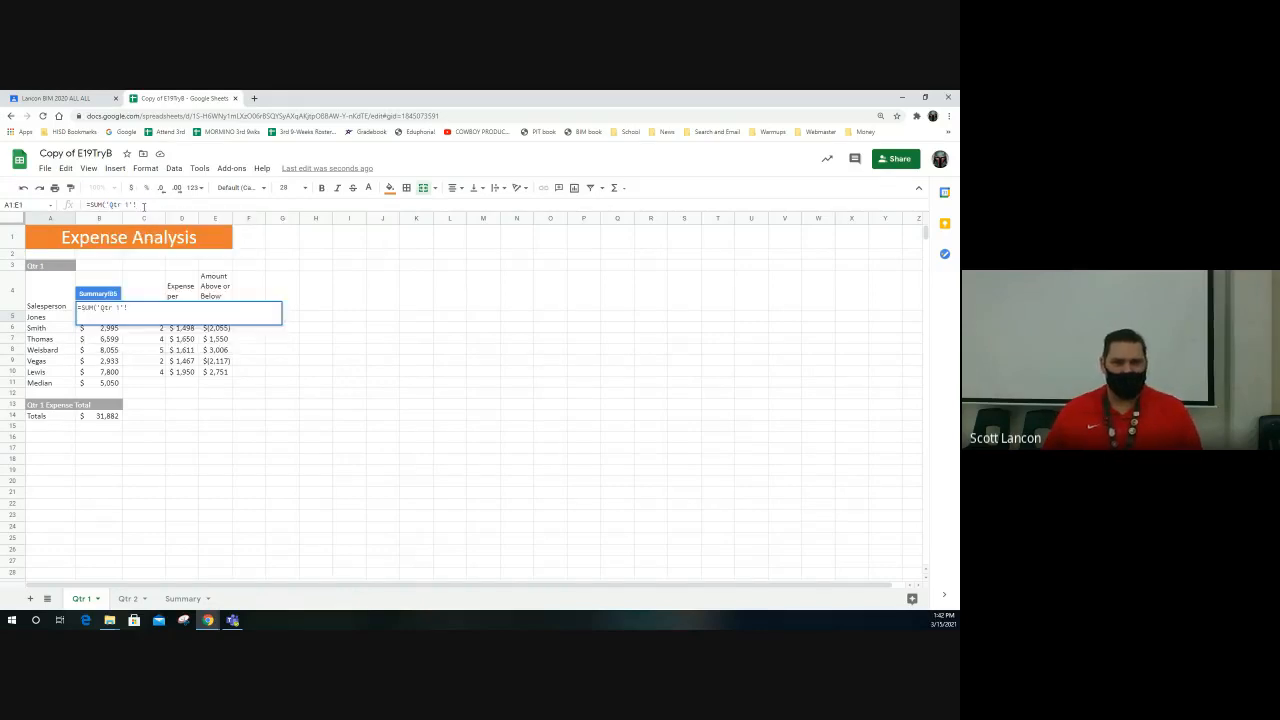
{"action": "type", "text": "B"}
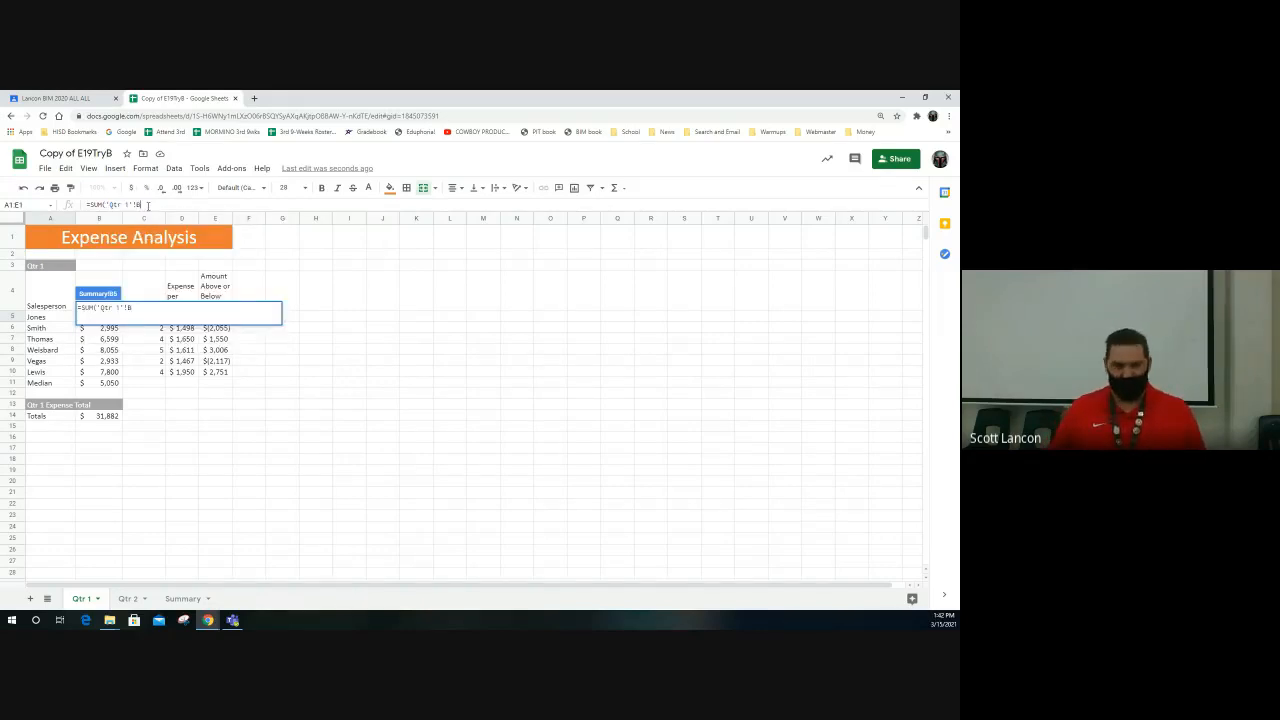
{"action": "type", "text": "6"}
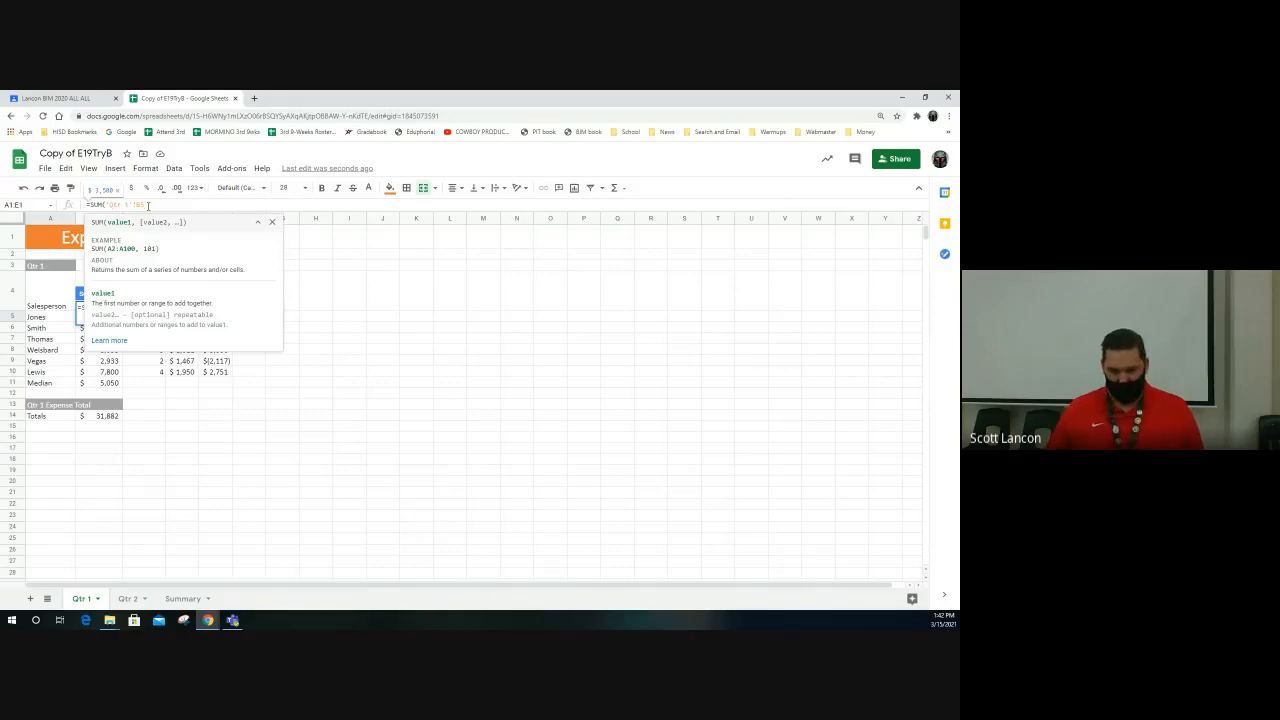
{"action": "type", "text": ","}
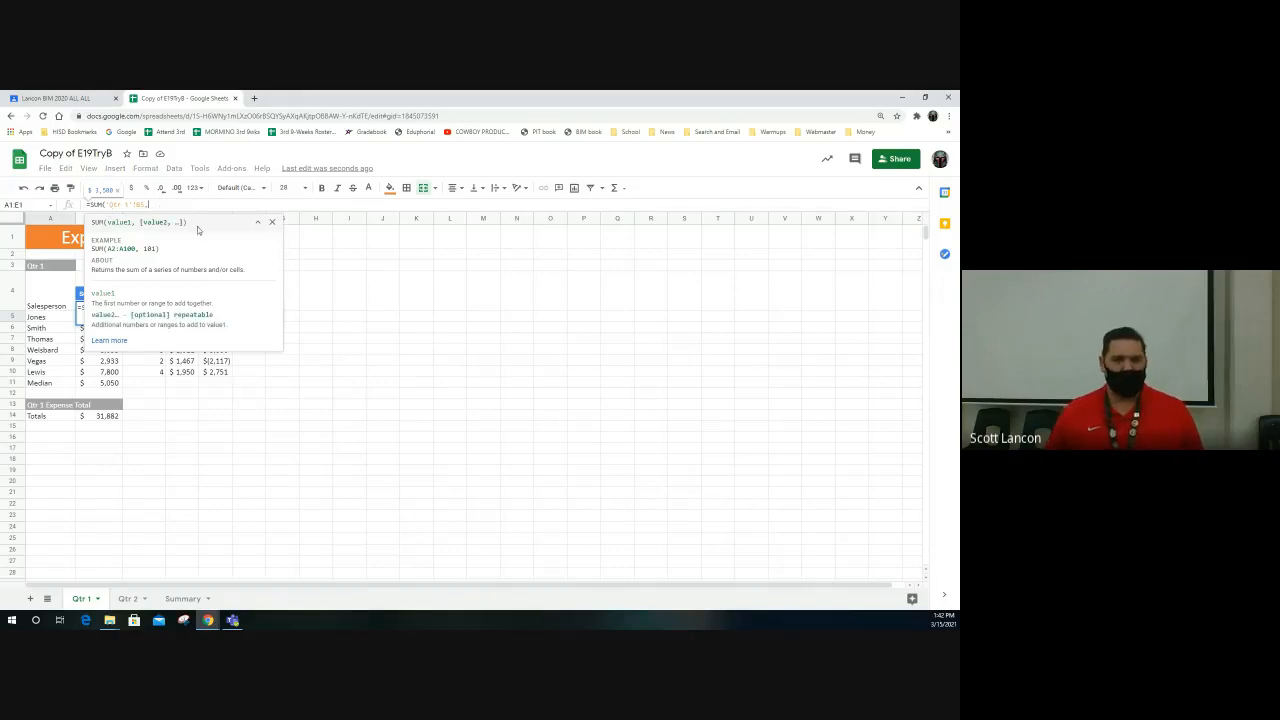
Complete the Summary B5 formula with Qtr 2 cell B5 as the second argument, giving =SUM('Qtr 1'!B5,'Qtr 2'!B5).
{"action": "left_click", "coordinate": [130, 599]}
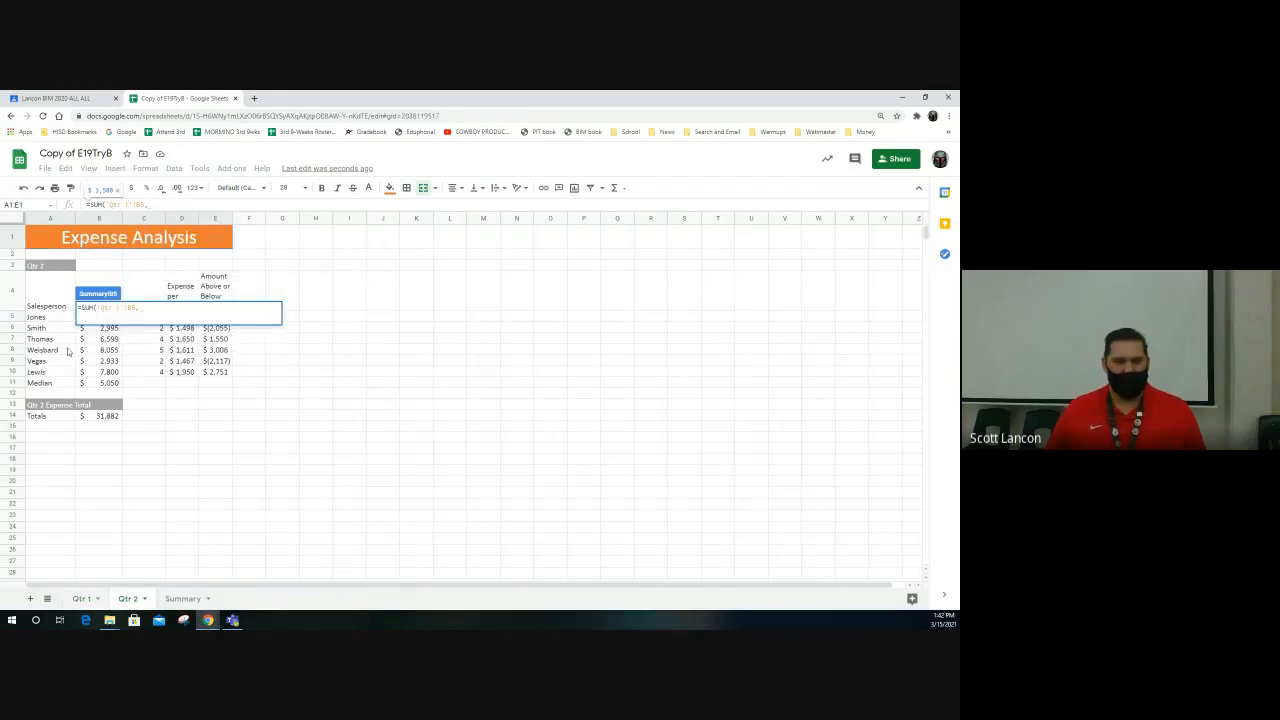
{"action": "left_click", "coordinate": [55, 318]}
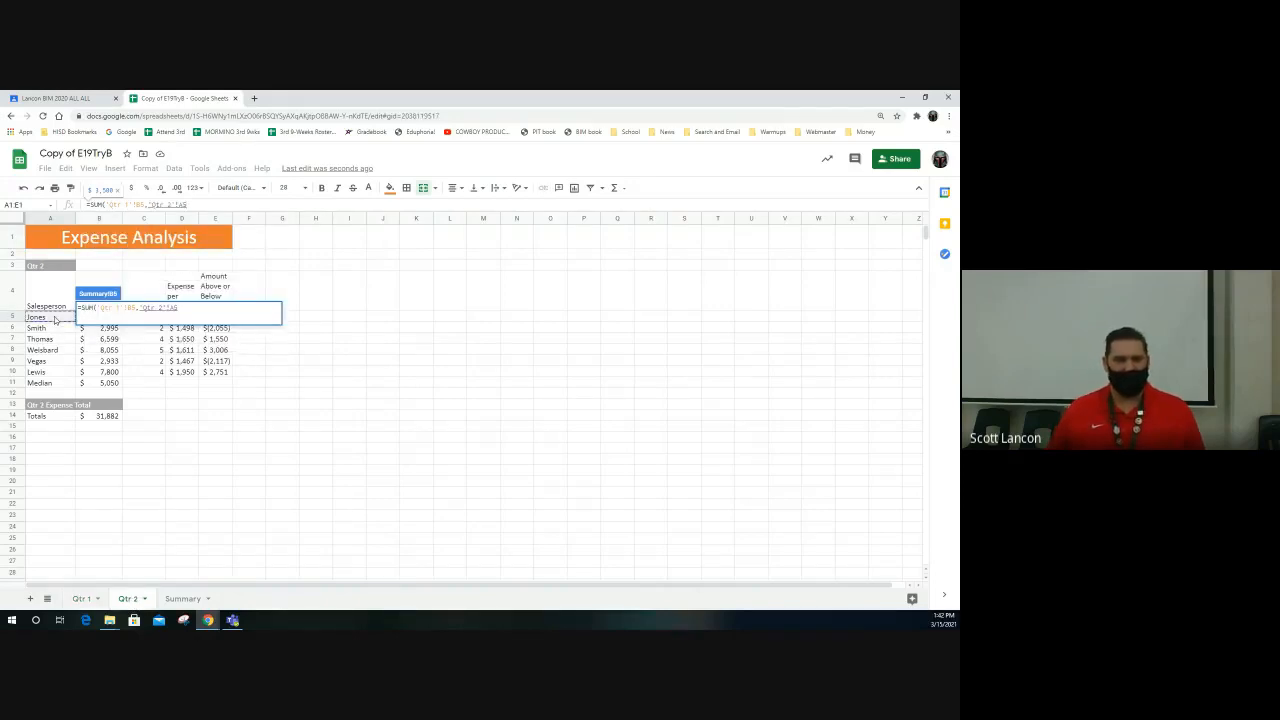
{"action": "key", "text": "Return"}
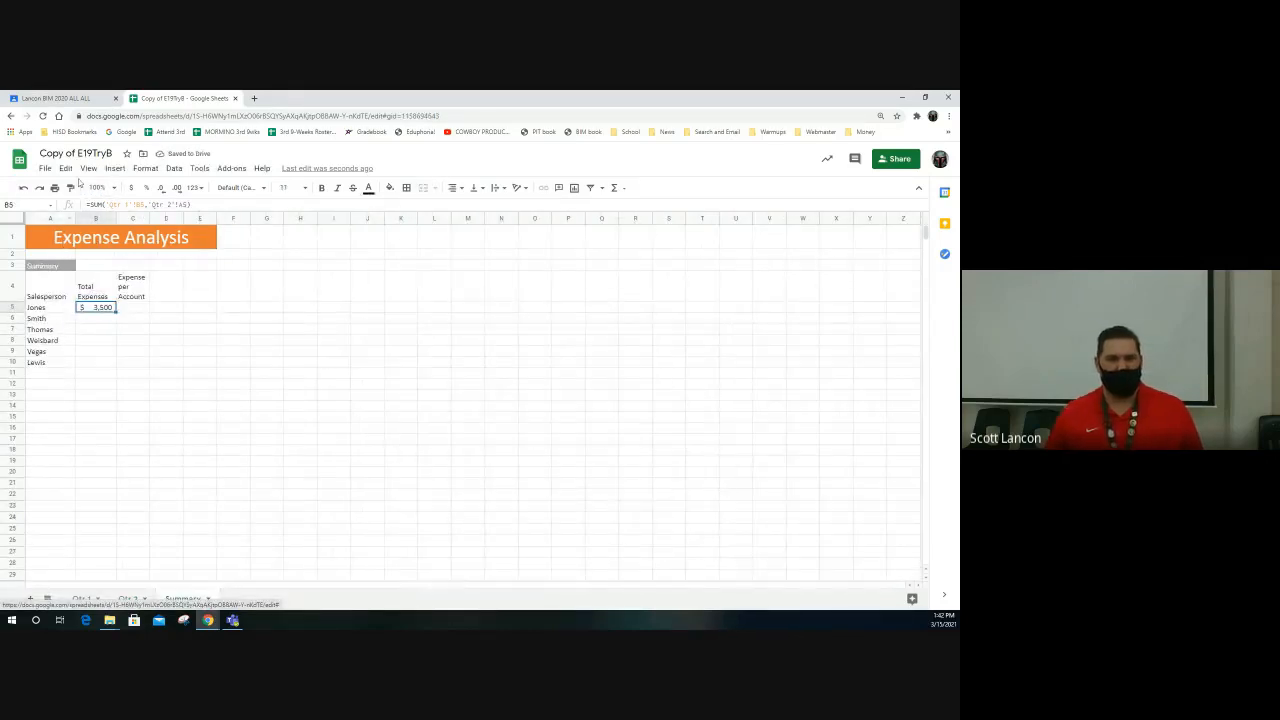
{"action": "left_click", "coordinate": [180, 204]}
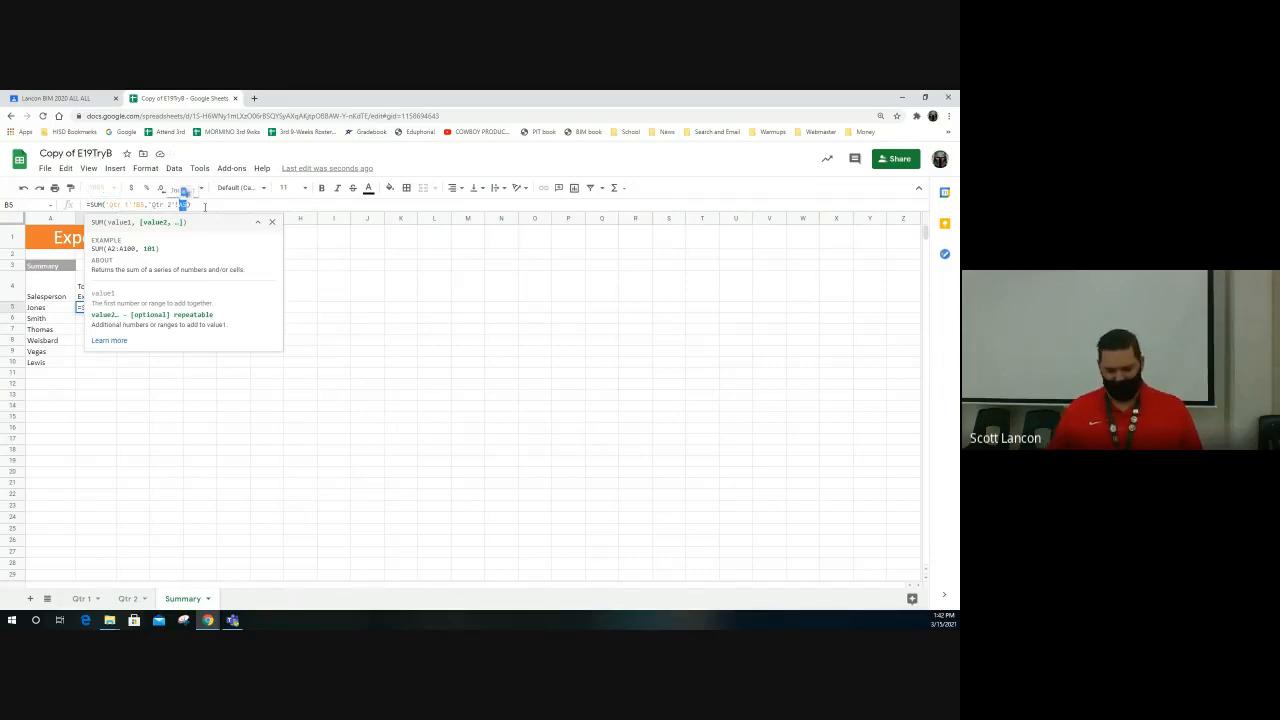
{"action": "type", "text": "B5"}
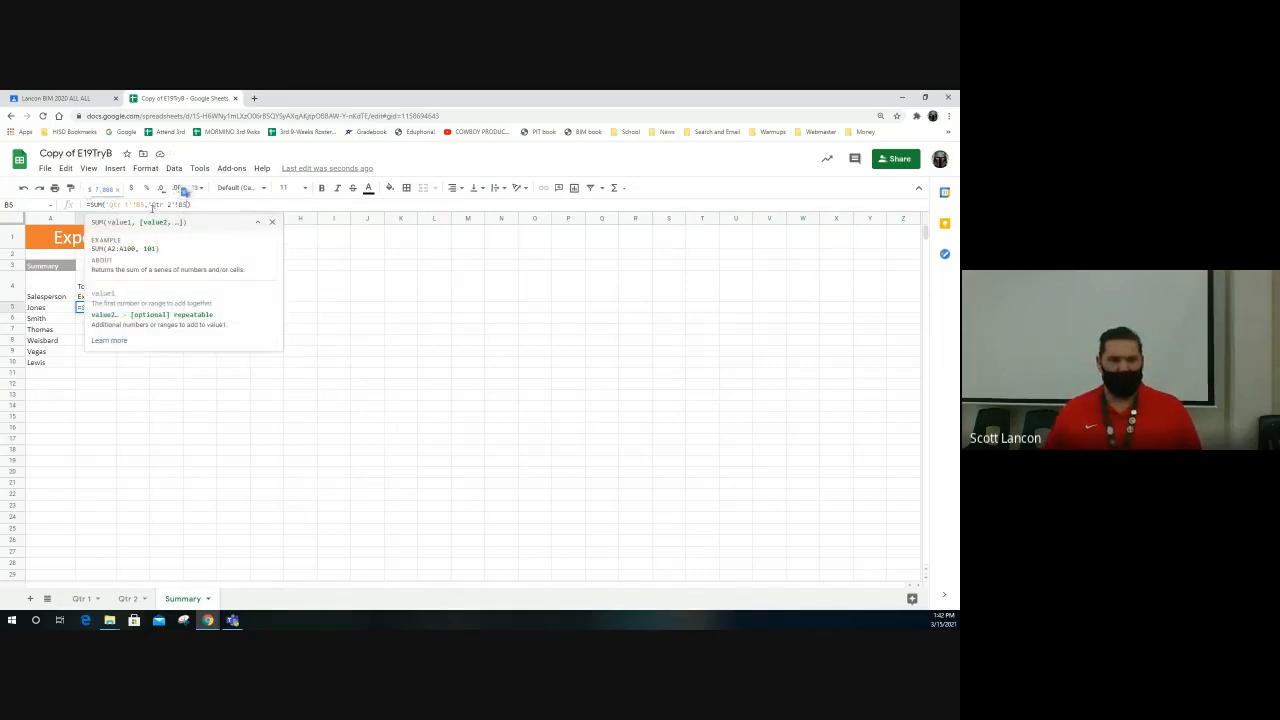
{"action": "double_click", "coordinate": [182, 204]}
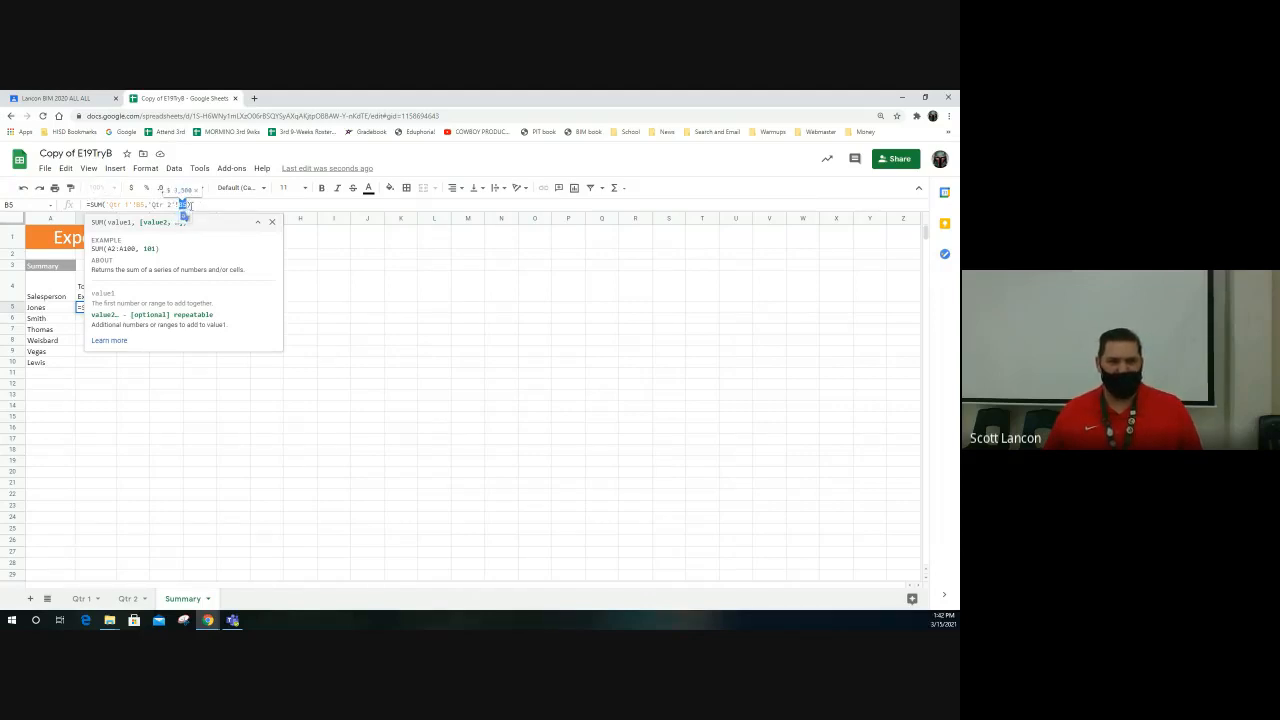
{"action": "left_click", "coordinate": [140, 310]}
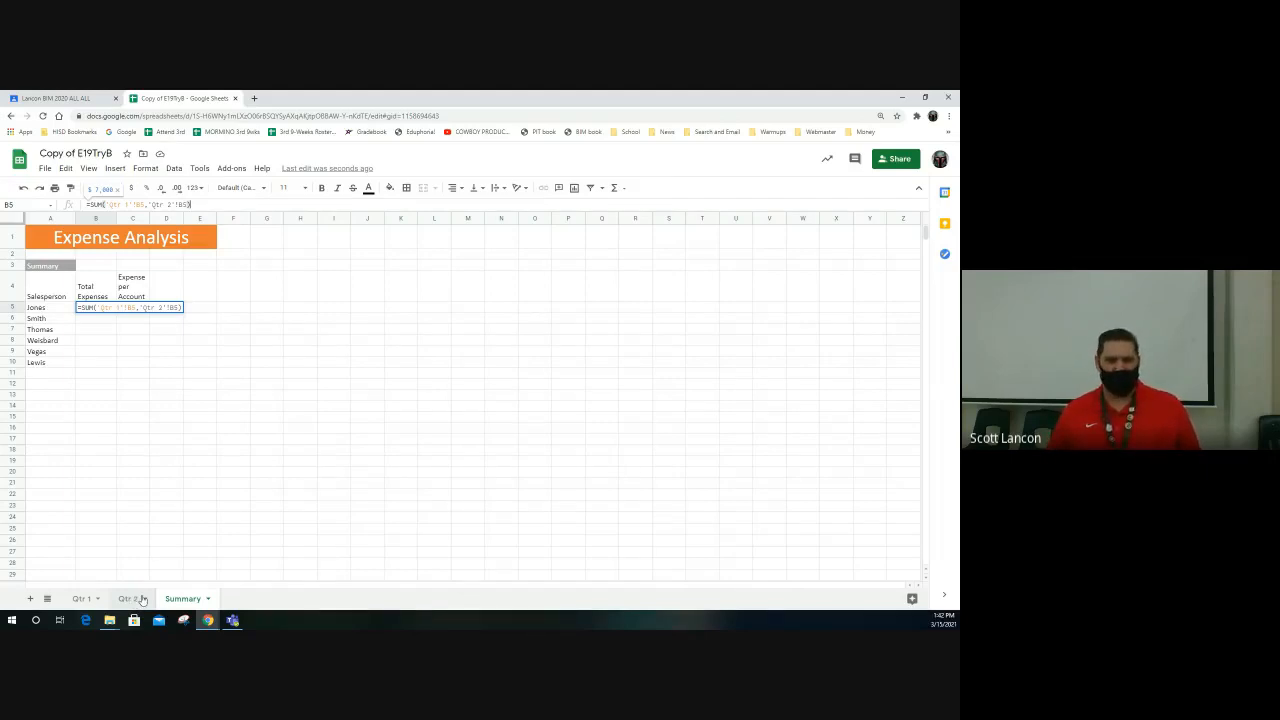
{"action": "key", "text": "Return"}
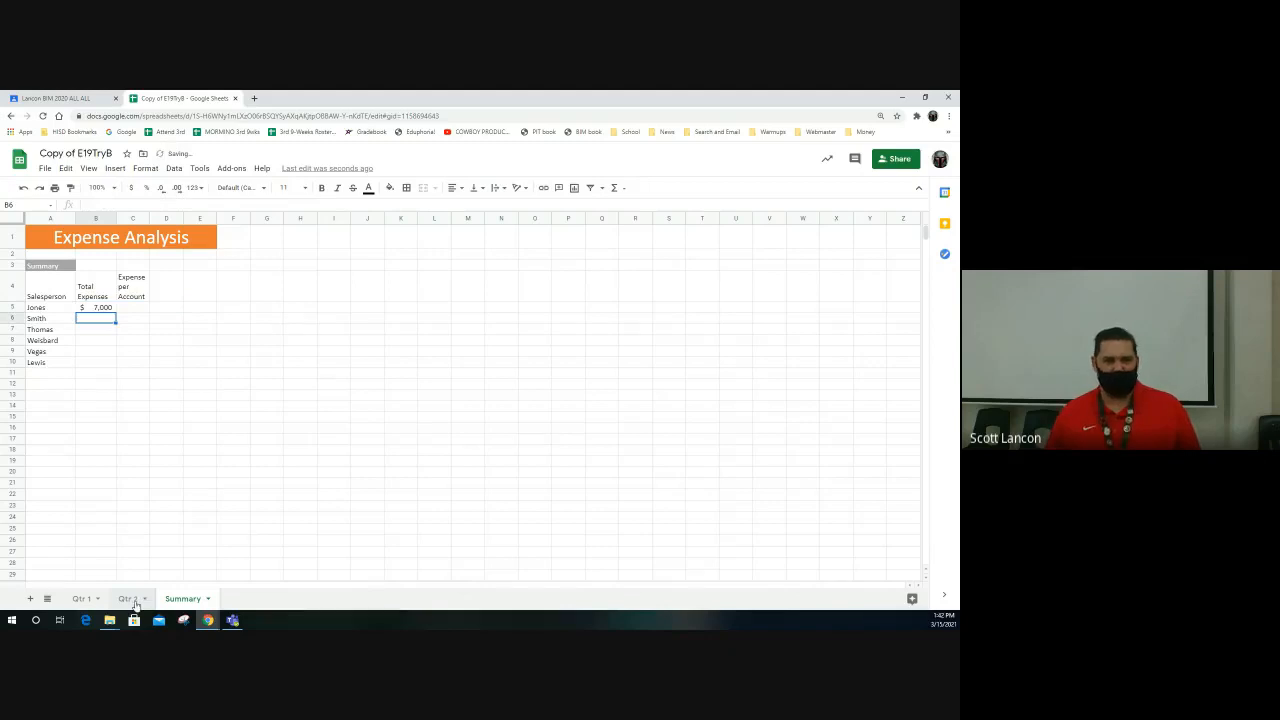
Select Summary cell B5 and set the sheet zoom to 150%.
{"action": "left_click", "coordinate": [95, 310]}
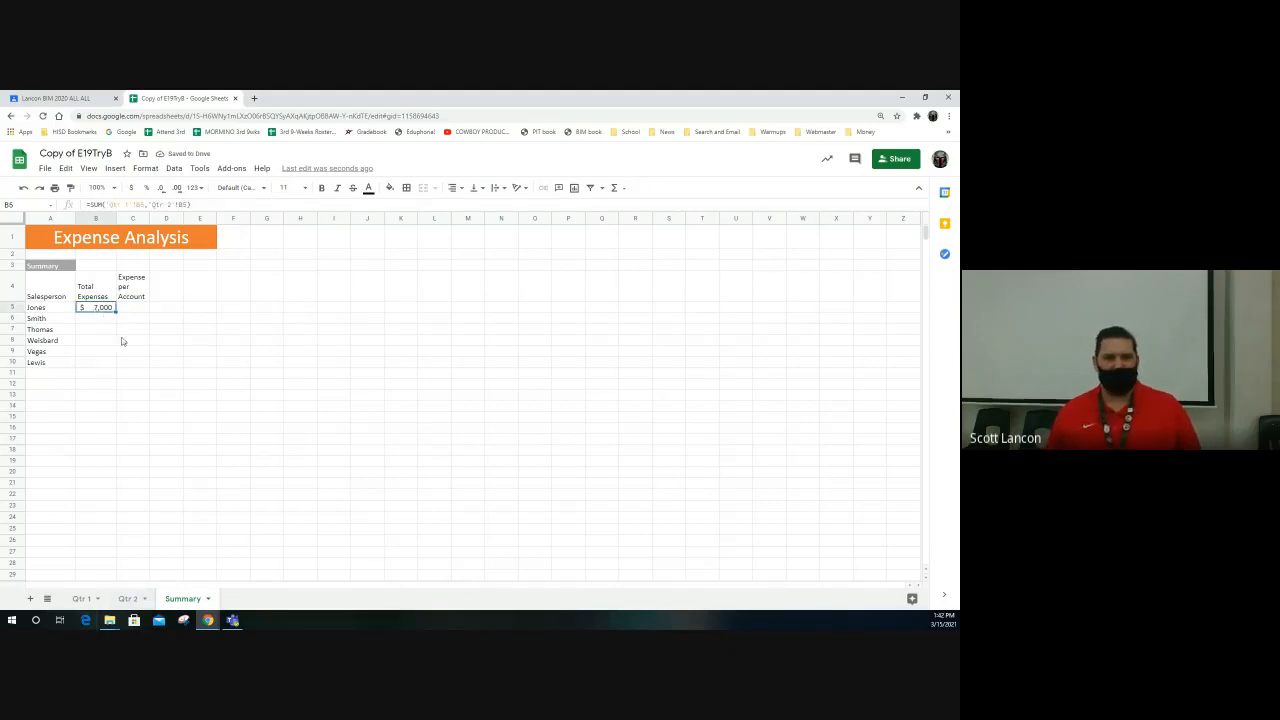
{"action": "left_click", "coordinate": [115, 190]}
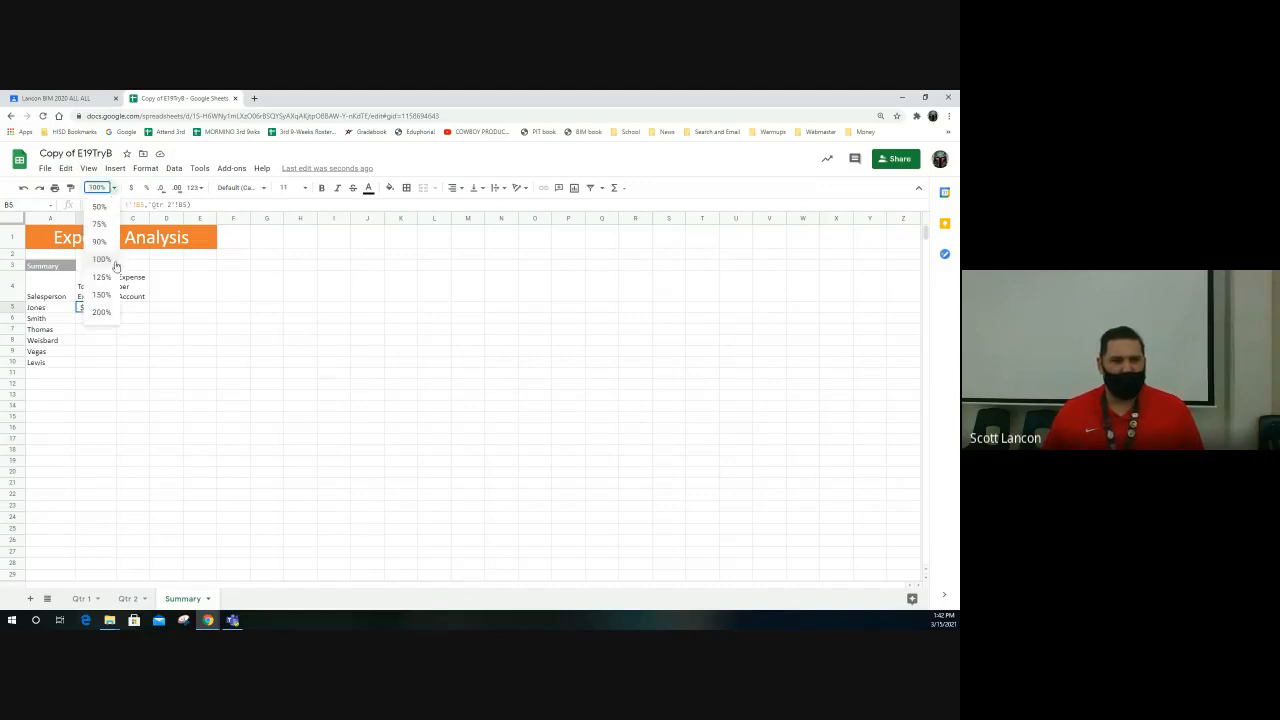
{"action": "left_click", "coordinate": [101, 295]}
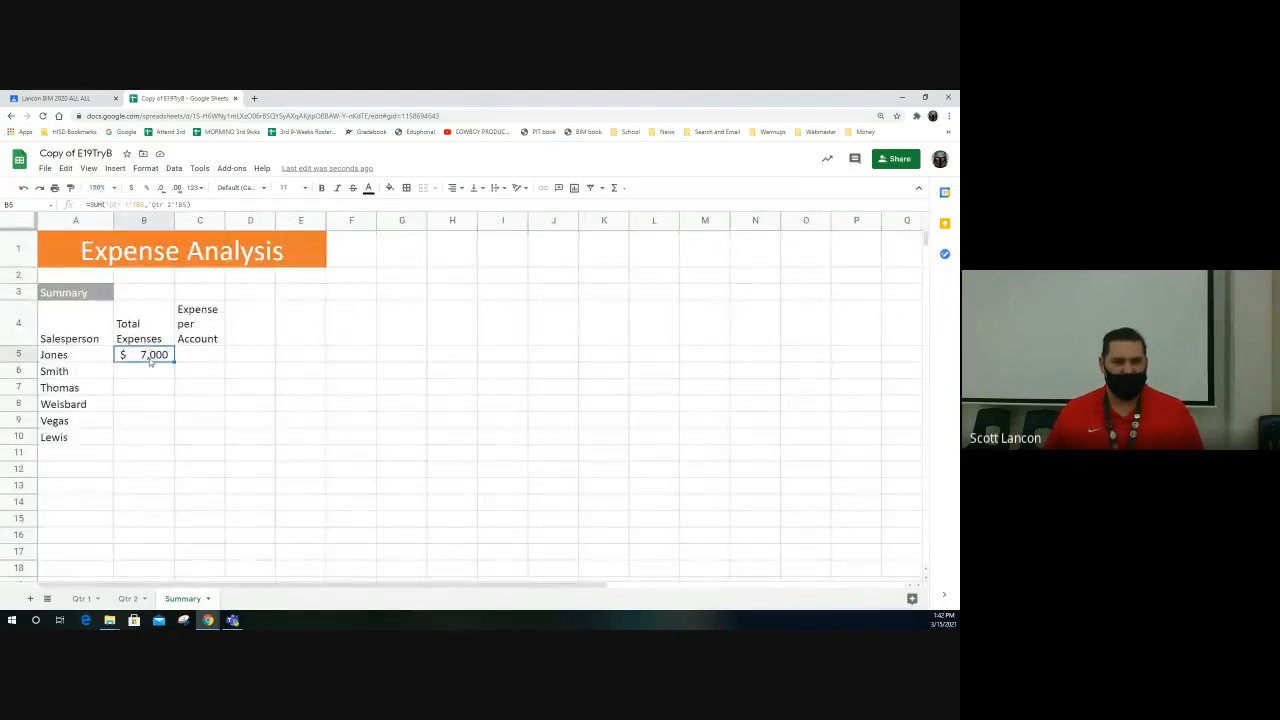
Examine the SUM formula in Summary cell B5, including its function name, Qtr 1 sheet reference and cell reference.
{"action": "double_click", "coordinate": [152, 360]}
{"action": "left_click", "coordinate": [142, 354]}
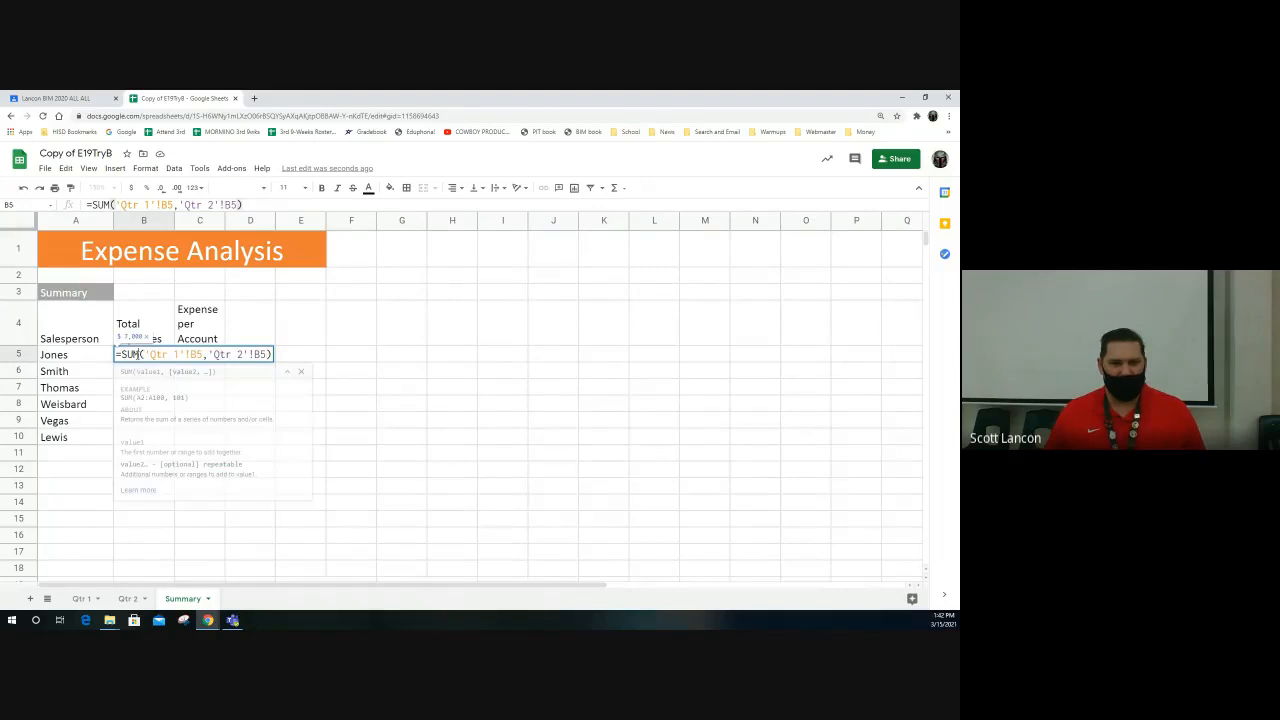
{"action": "left_click_drag", "start_coordinate": [117, 354], "coordinate": [130, 354]}
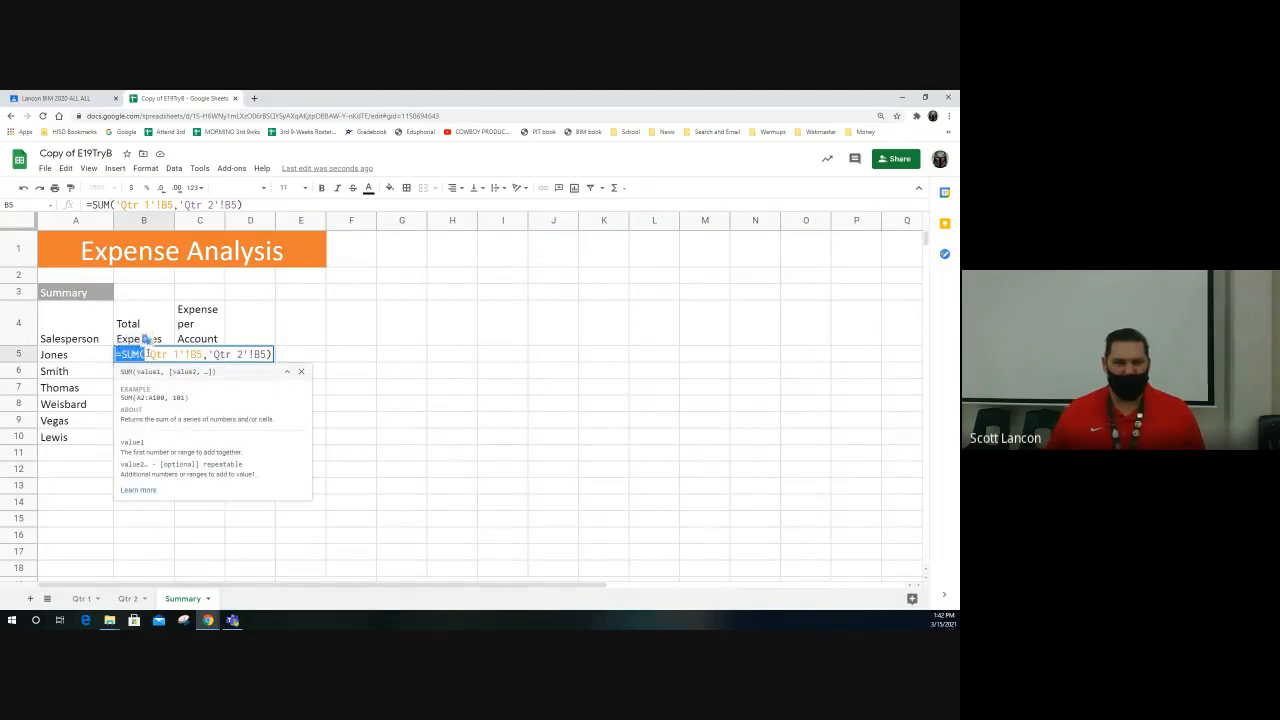
{"action": "left_click", "coordinate": [146, 354]}
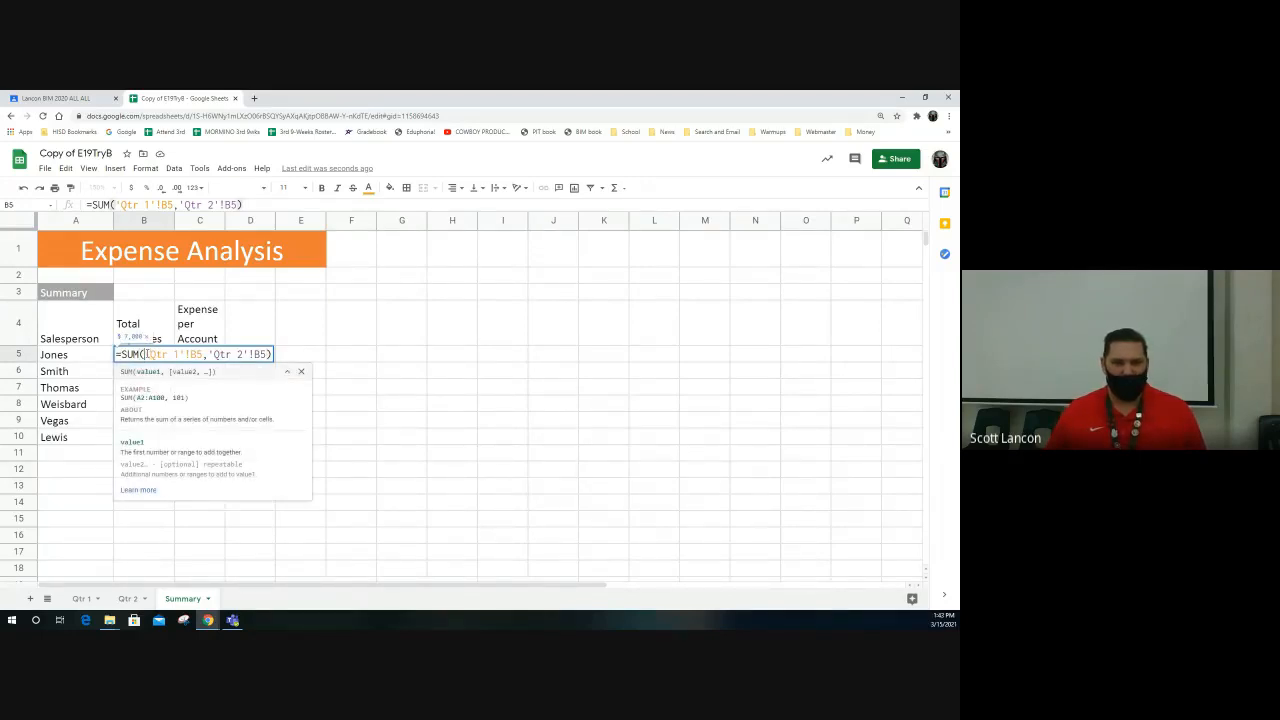
{"action": "left_click_drag", "start_coordinate": [147, 354], "coordinate": [184, 354]}
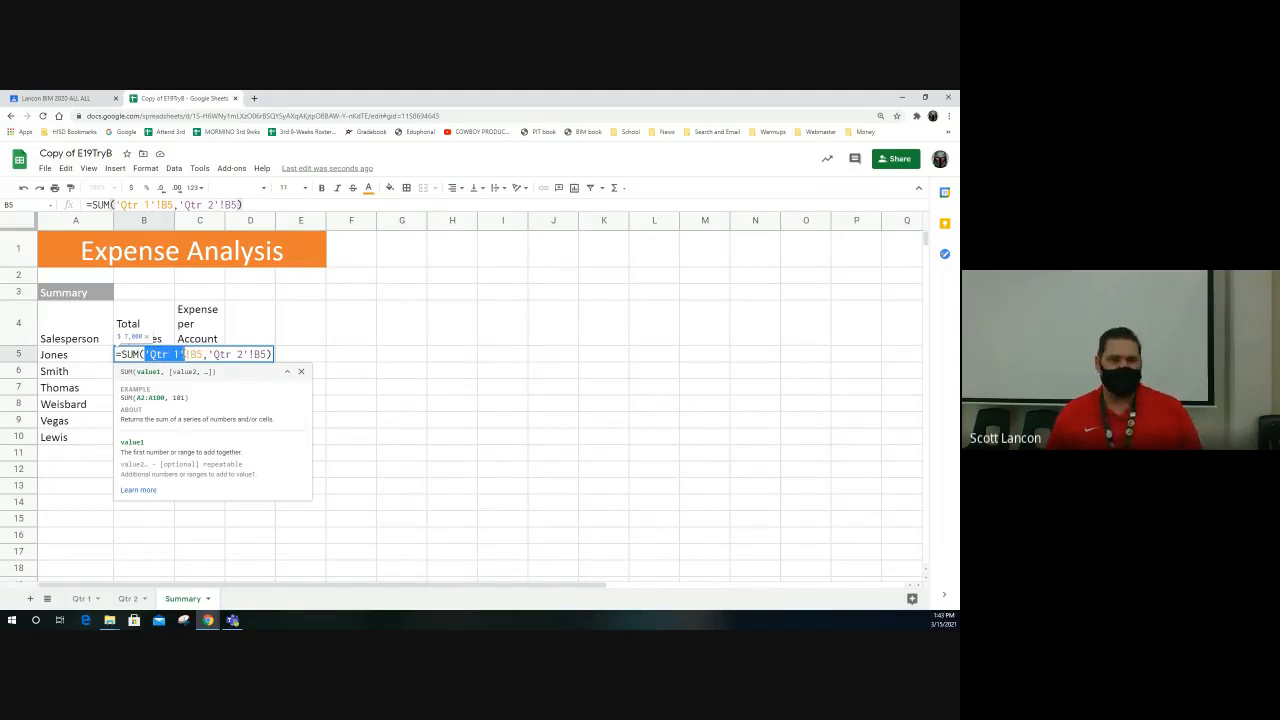
{"action": "left_click_drag", "start_coordinate": [184, 354], "coordinate": [190, 354]}
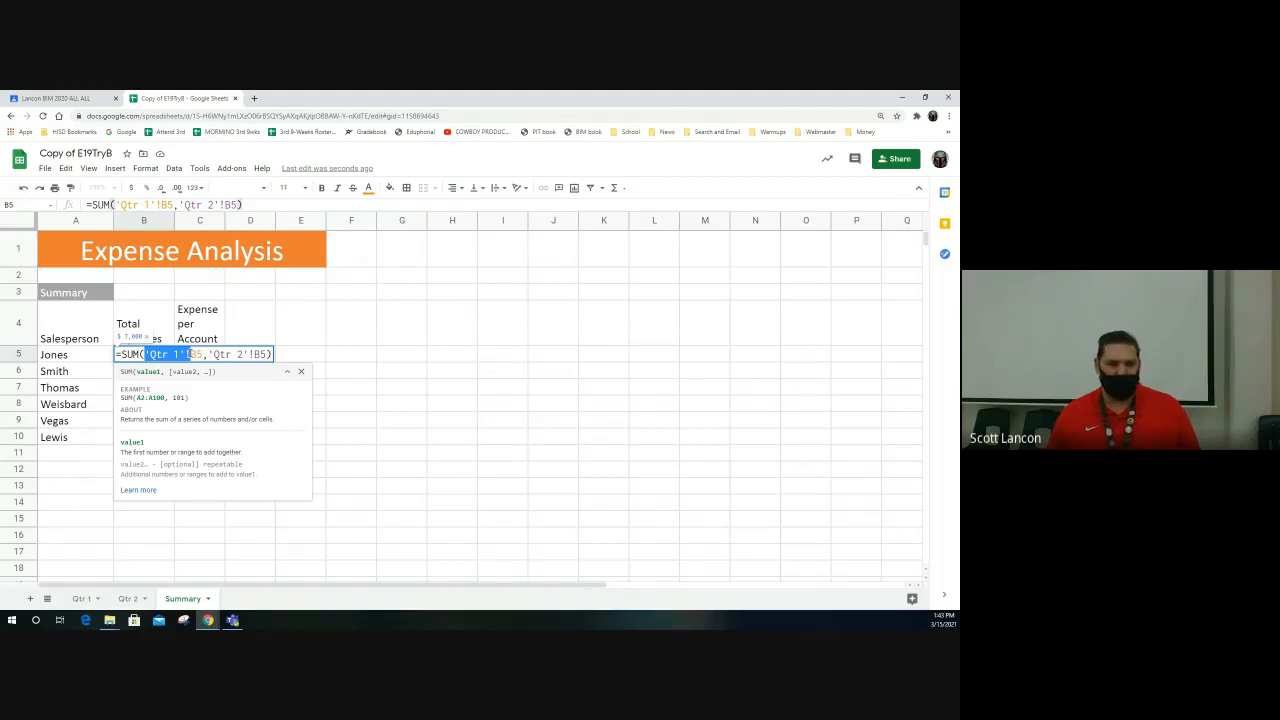
{"action": "left_click", "coordinate": [190, 355]}
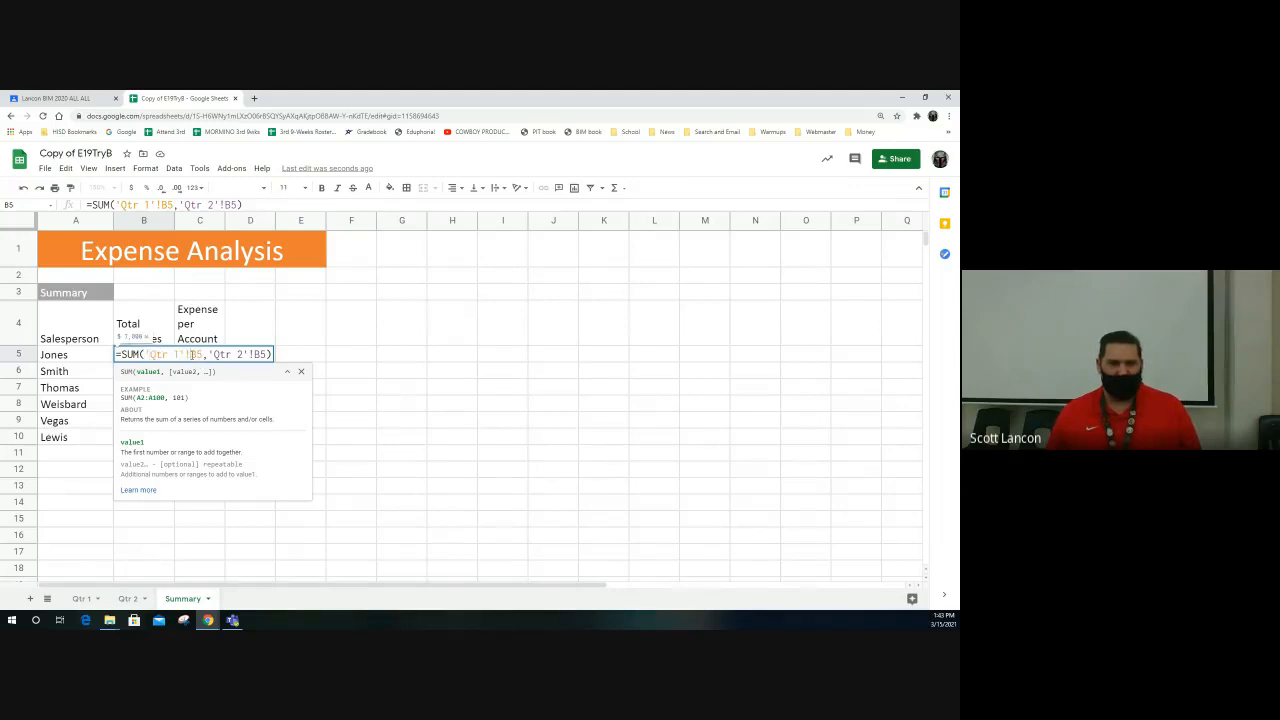
{"action": "left_click_drag", "start_coordinate": [190, 355], "coordinate": [203, 355]}
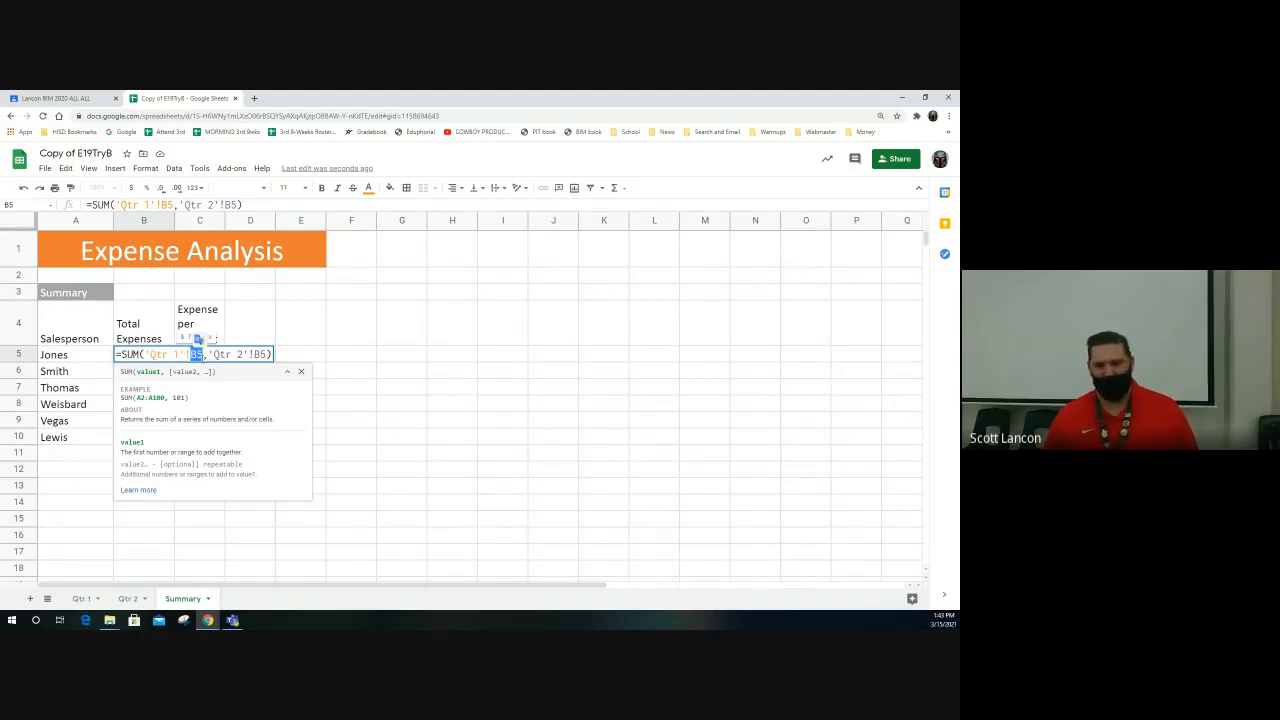
{"action": "key", "text": "Return"}
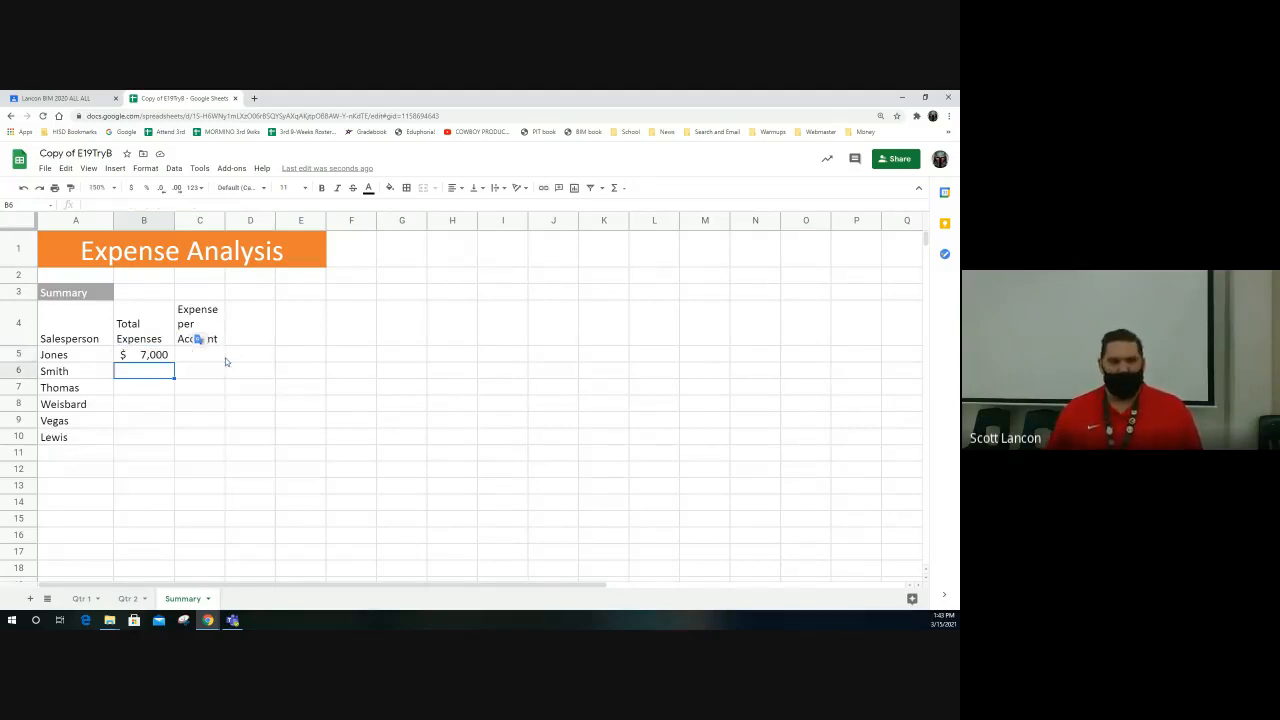
Enter a formula in Summary cell C5 that references cell D5 on Qtr 1, giving ='Qtr 1'!D5.
{"action": "left_click", "coordinate": [205, 359]}
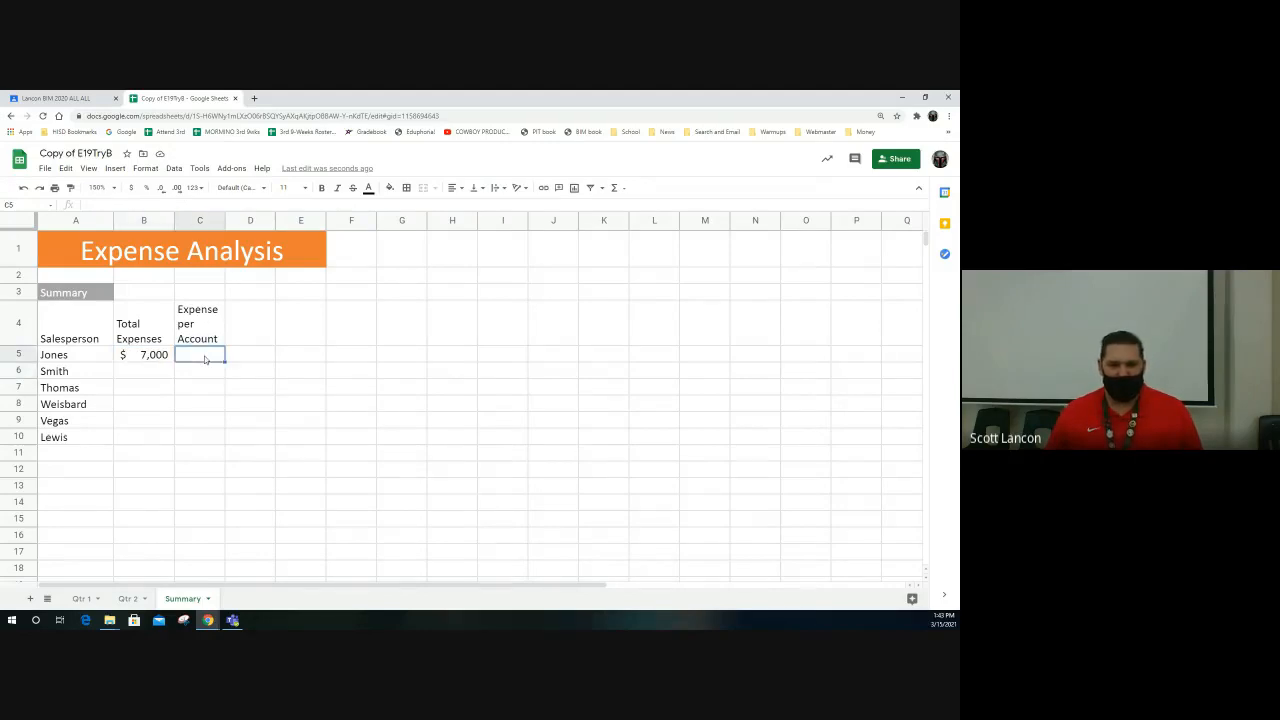
{"action": "type", "text": "="}
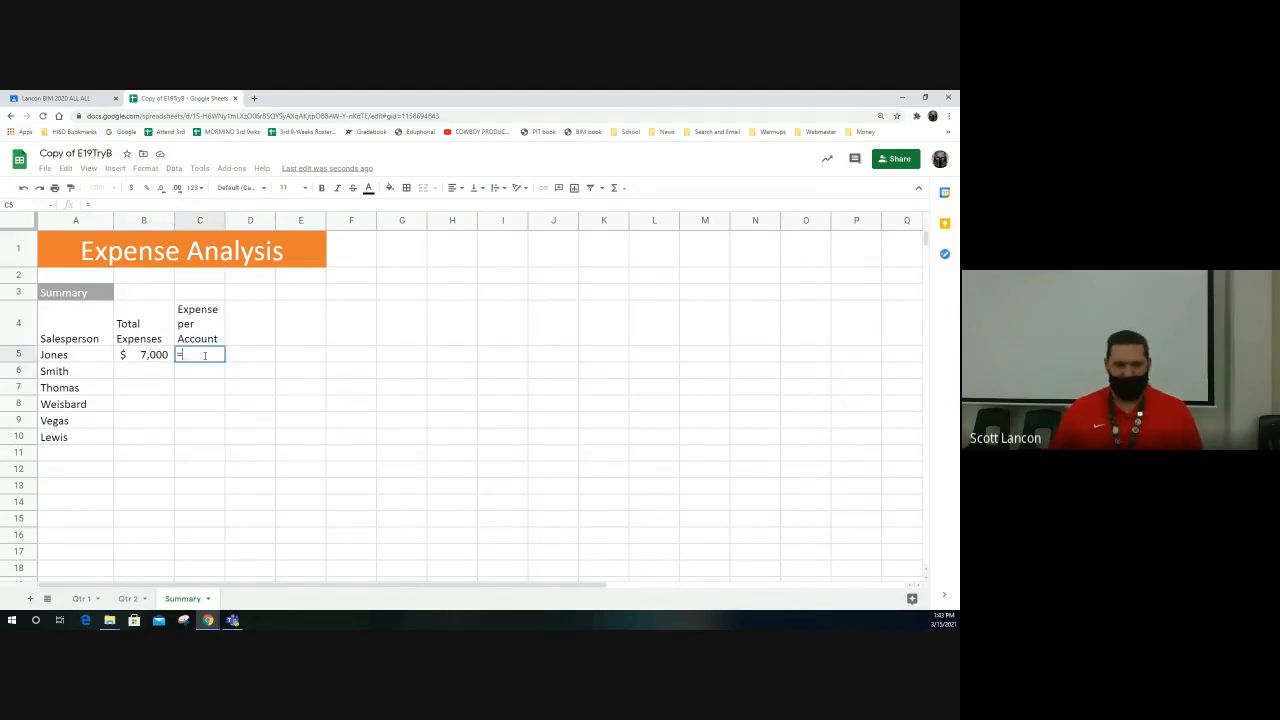
{"action": "left_click", "coordinate": [83, 598]}
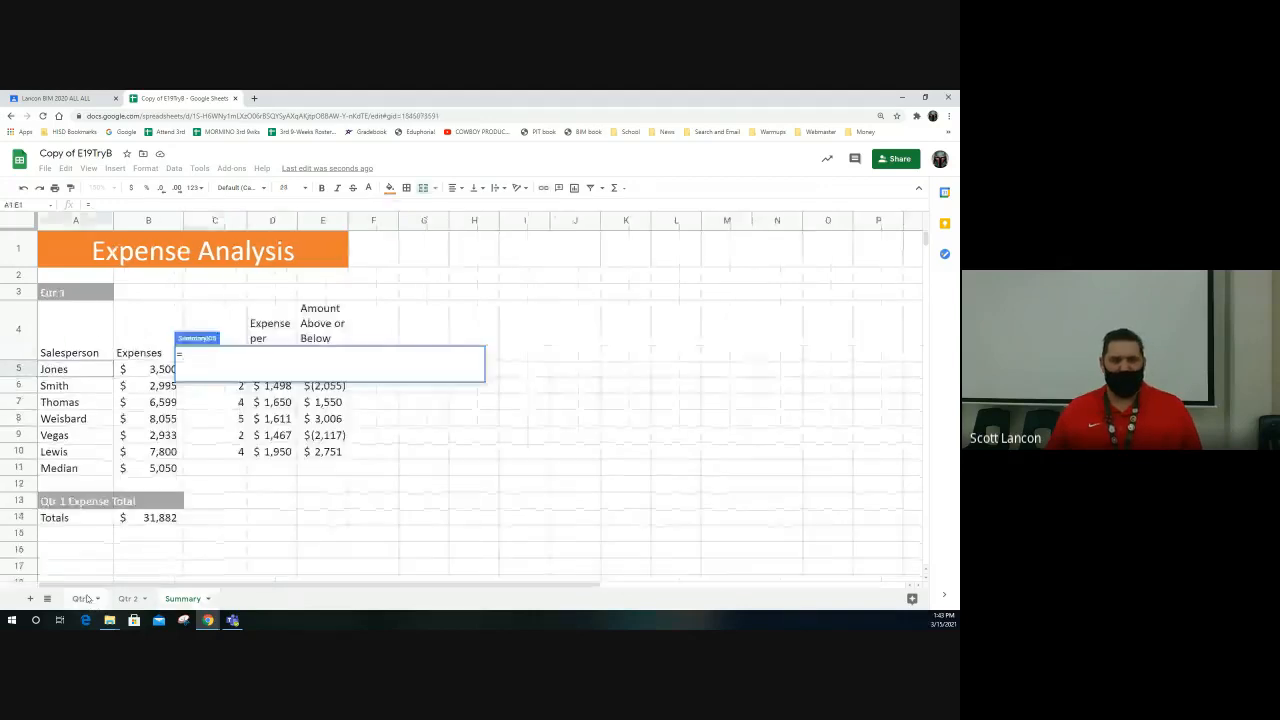
{"action": "left_click", "coordinate": [287, 391]}
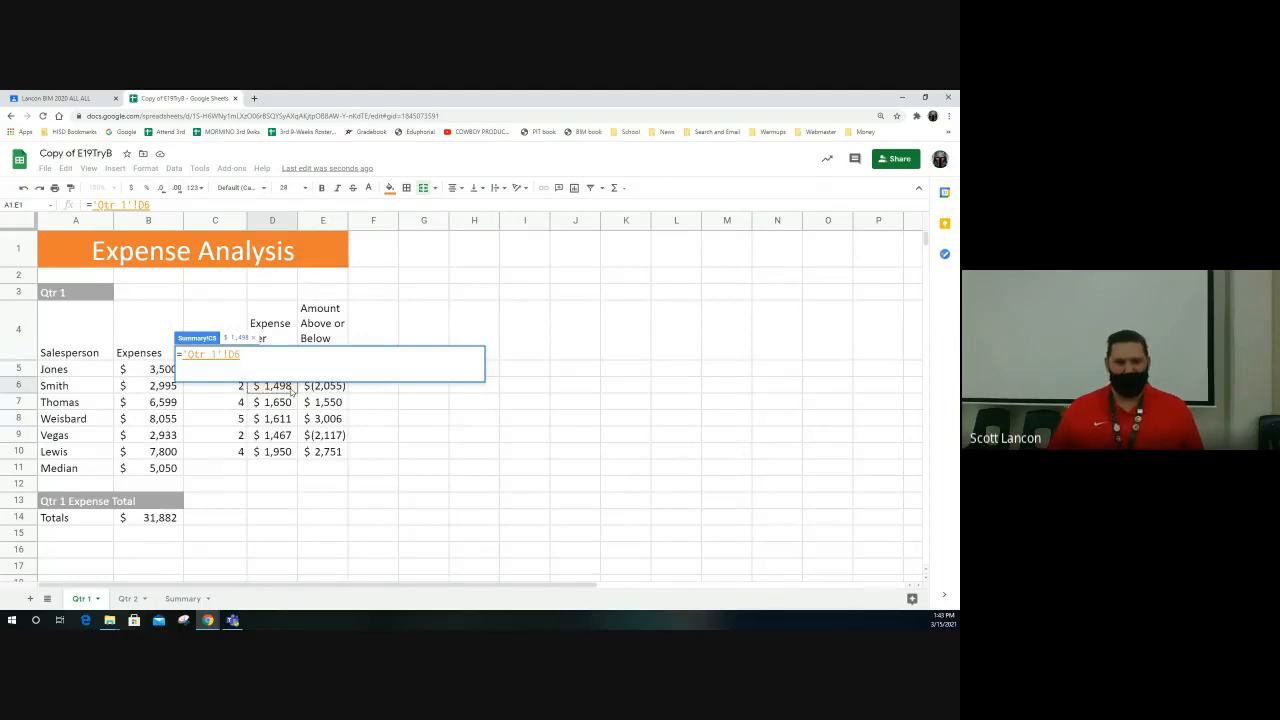
{"action": "key", "text": "Up"}
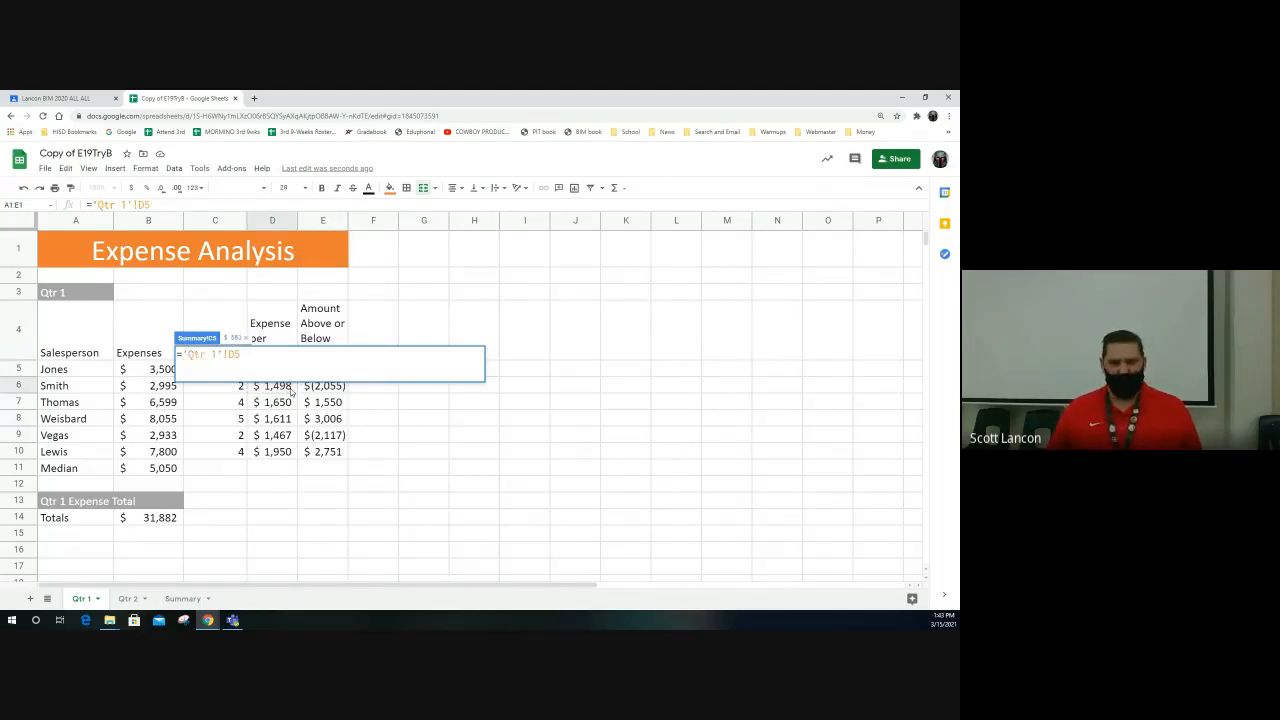
{"action": "left_click", "coordinate": [247, 341]}
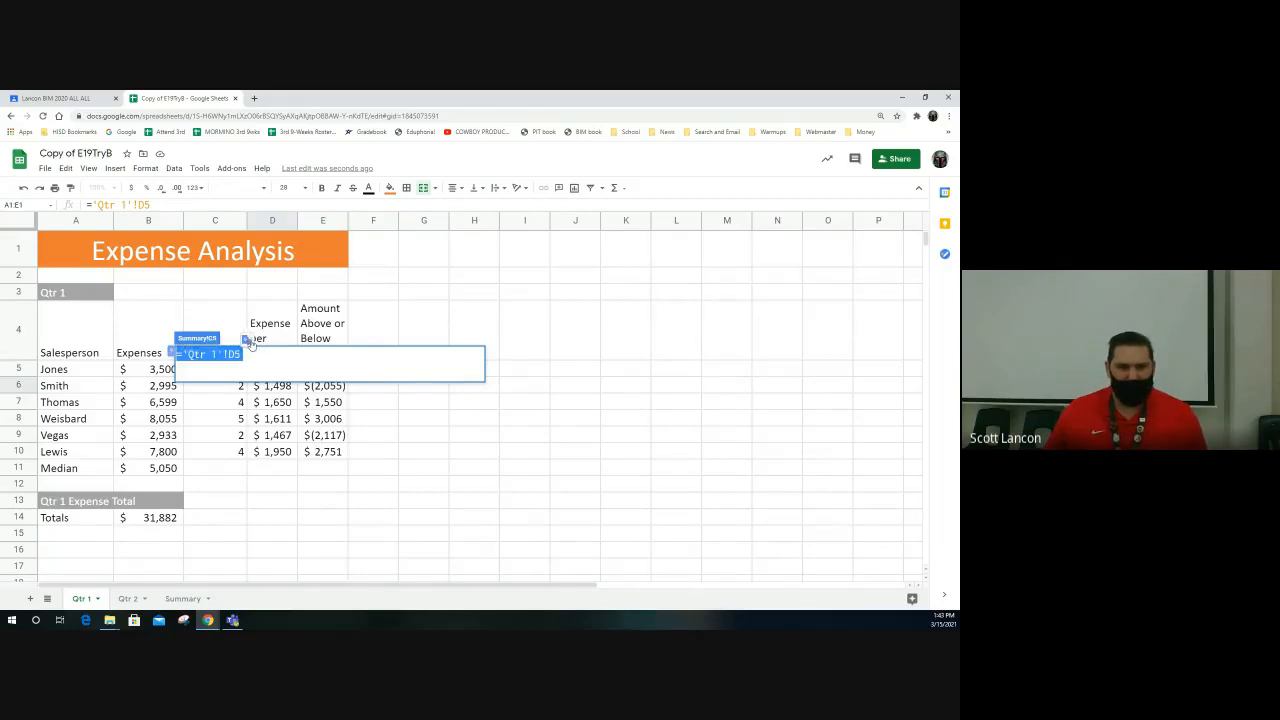
{"action": "left_click", "coordinate": [214, 348]}
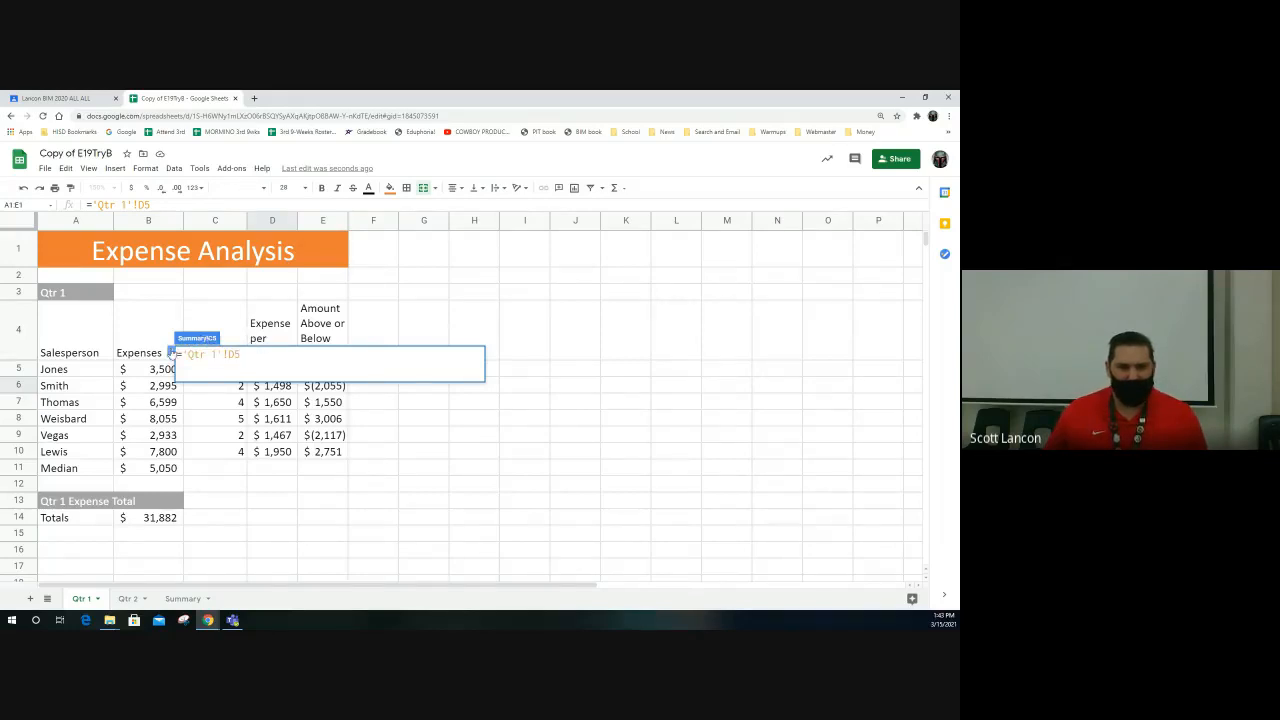
{"action": "left_click_drag", "start_coordinate": [171, 354], "coordinate": [220, 326]}
{"action": "left_click", "coordinate": [172, 354]}
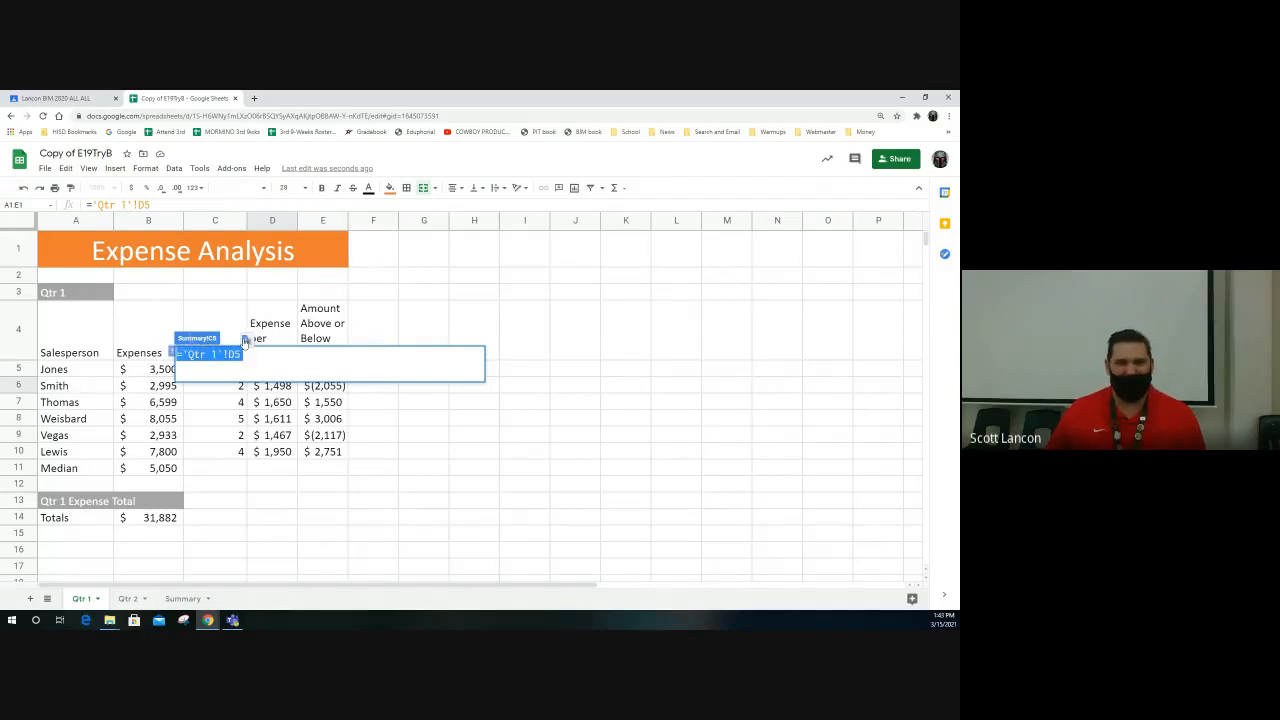
{"action": "left_click", "coordinate": [245, 339]}
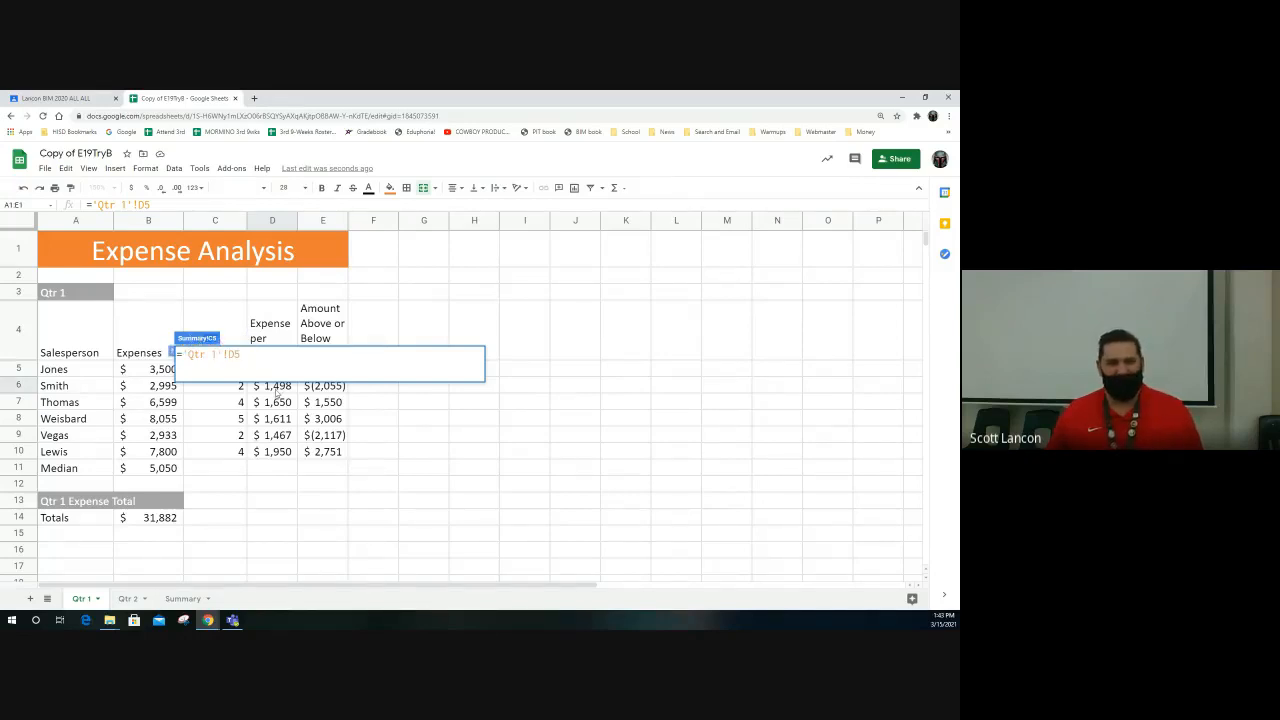
{"action": "scroll", "coordinate": [284, 414], "scroll_direction": "down", "scroll_amount": 3}
{"action": "scroll", "coordinate": [282, 416], "scroll_direction": "up", "scroll_amount": 3}
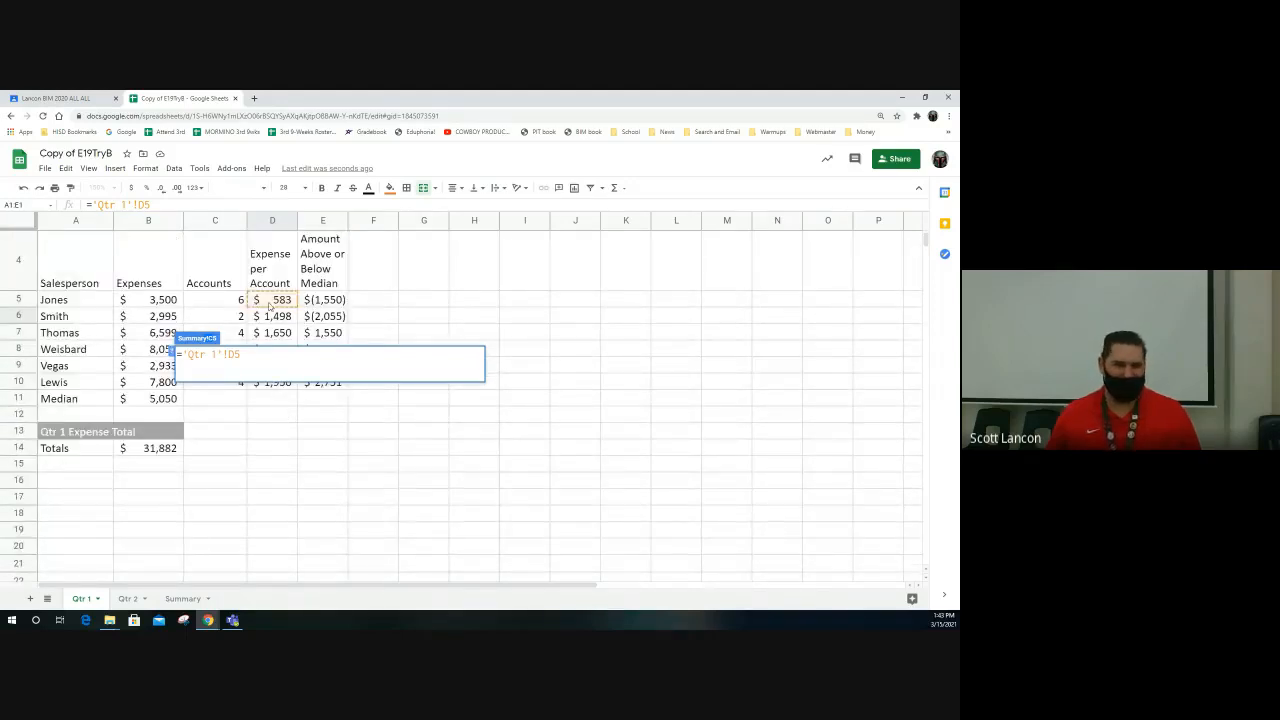
{"action": "key", "text": "Return"}
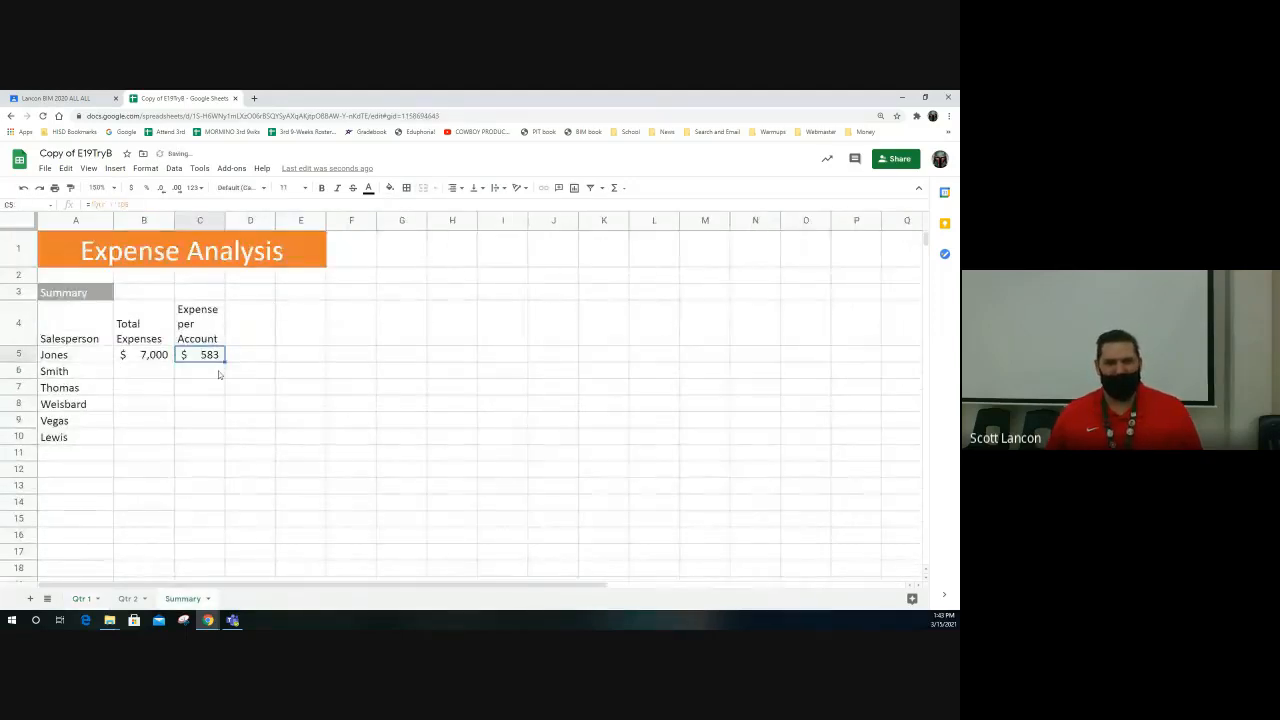
Extend the Summary C5 formula to ='Qtr 1'!D5+'Qtr 2'!D5 and review the finished formula.
{"action": "left_click", "coordinate": [162, 204]}
{"action": "double_click", "coordinate": [162, 204]}
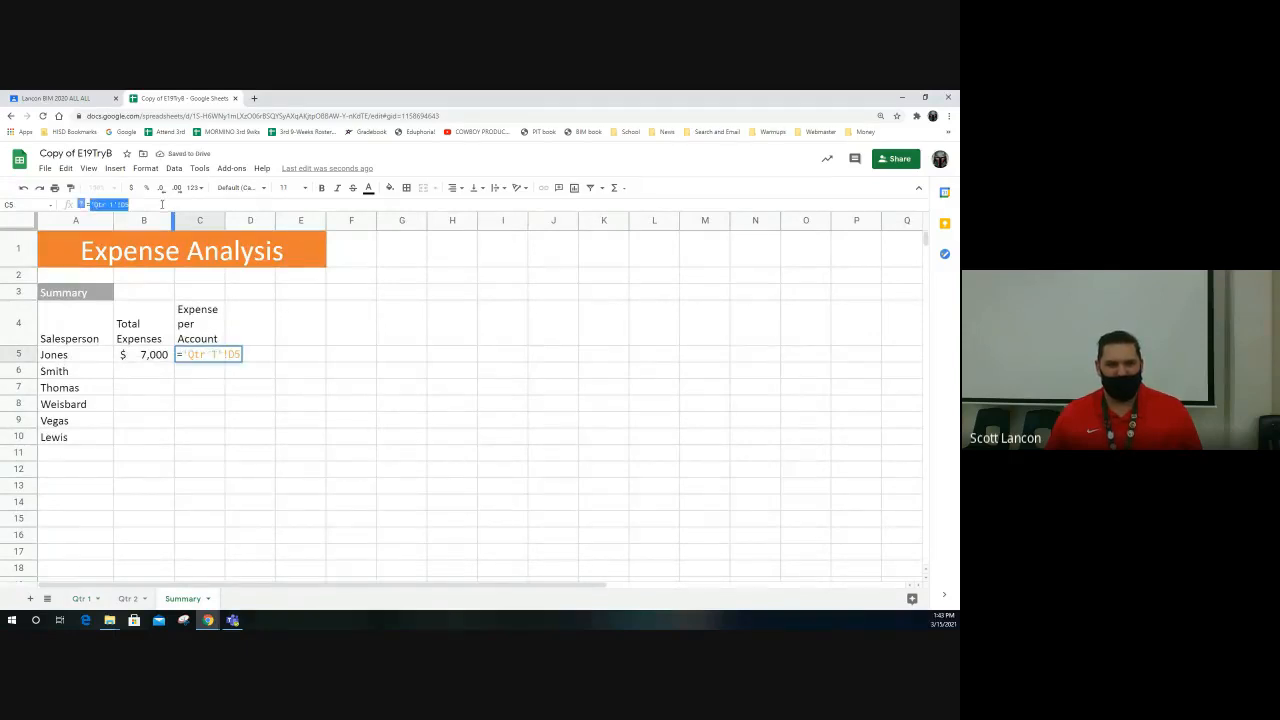
{"action": "left_click", "coordinate": [134, 205]}
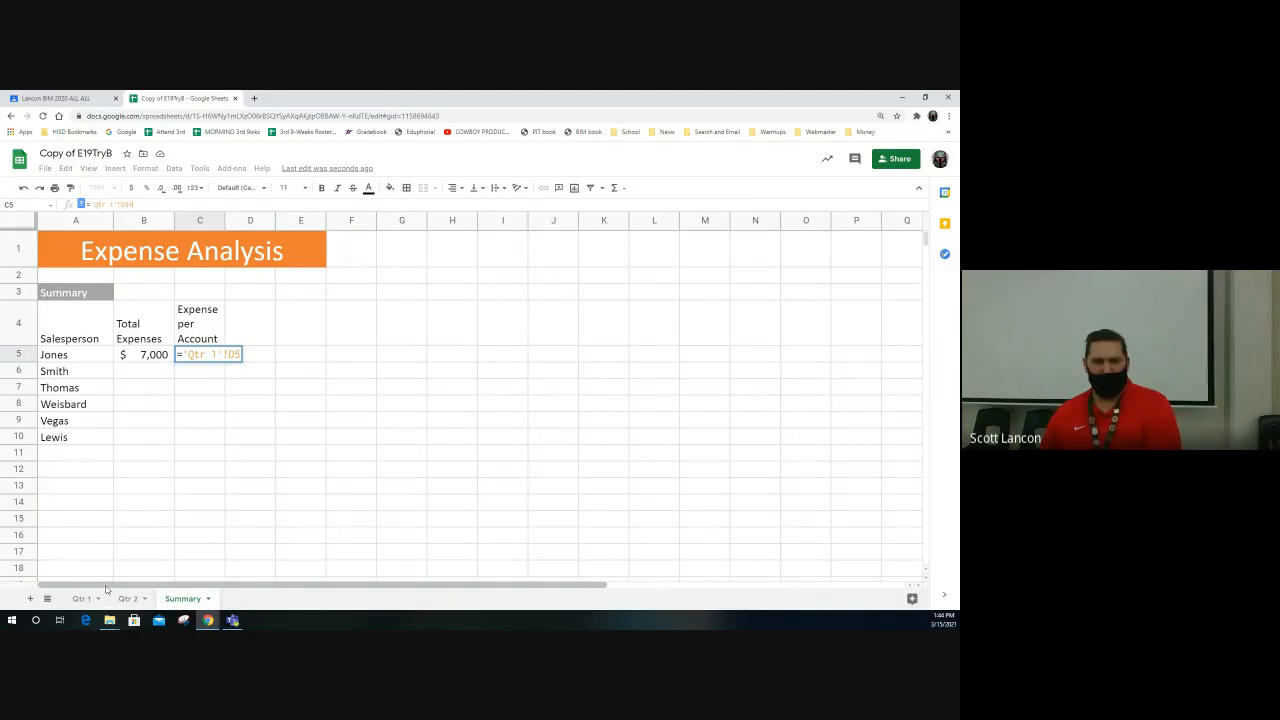
{"action": "type", "text": "+"}
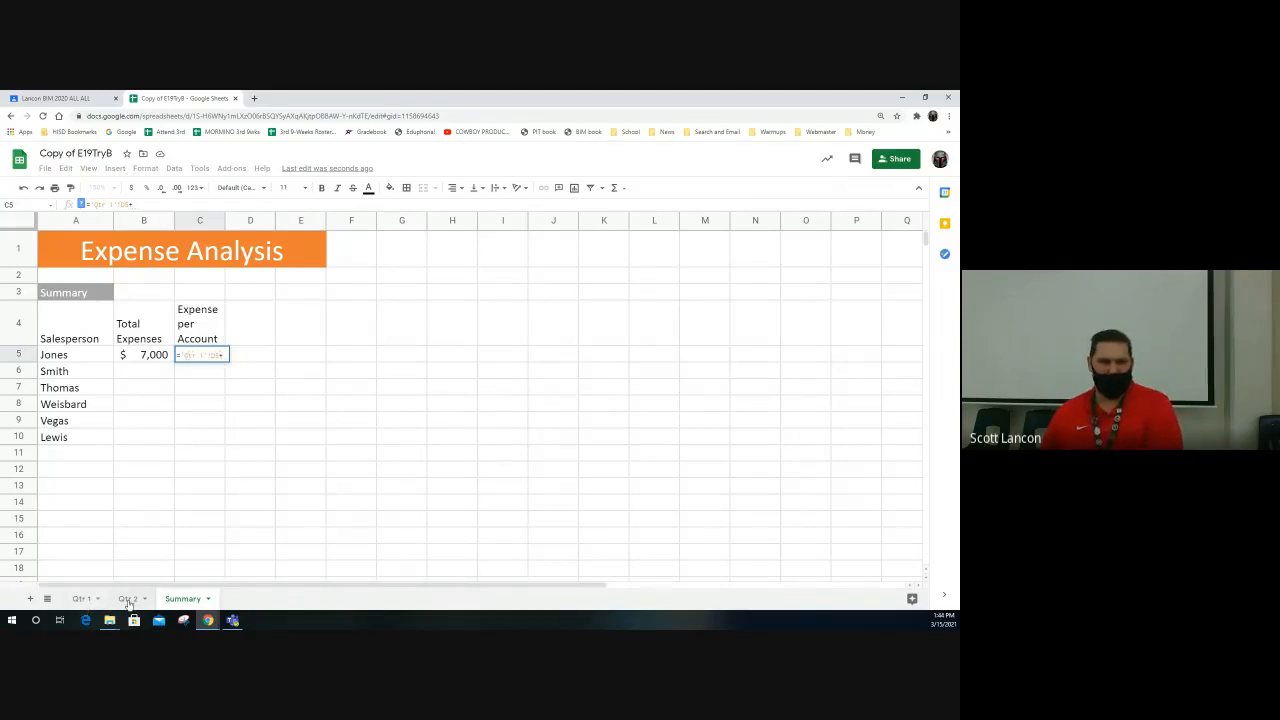
{"action": "left_click", "coordinate": [127, 599]}
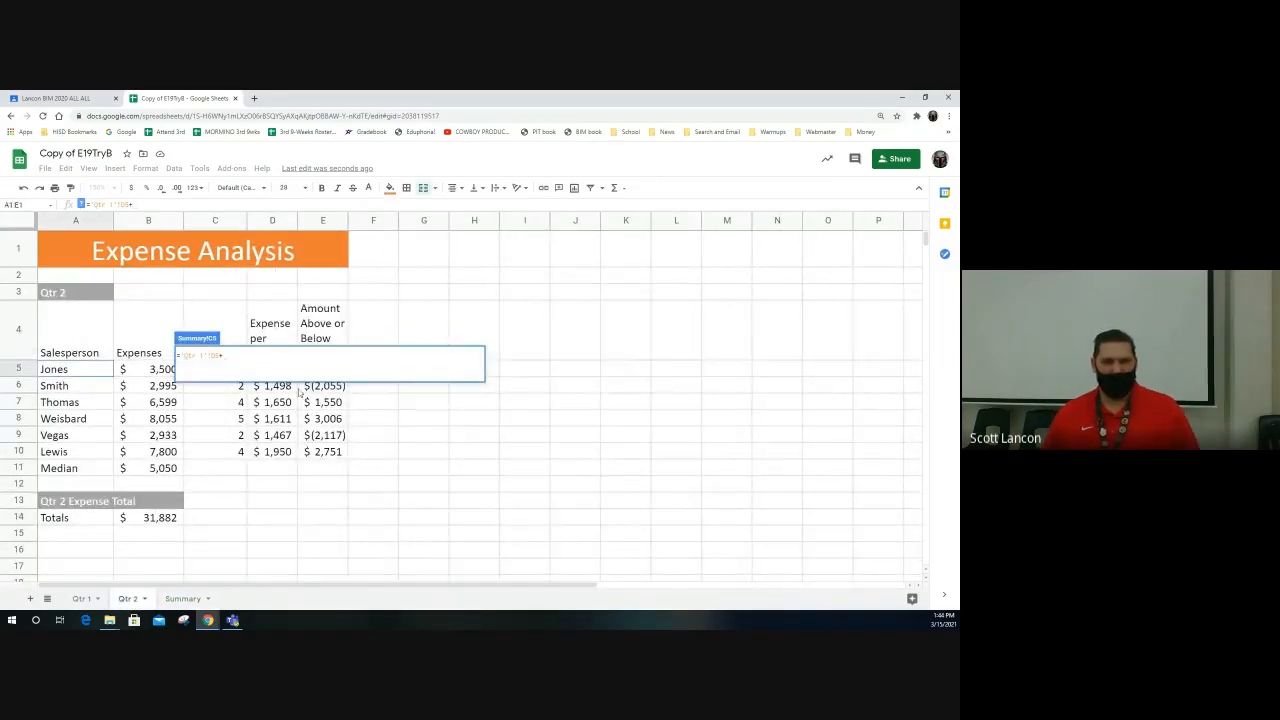
{"action": "left_click", "coordinate": [275, 333]}
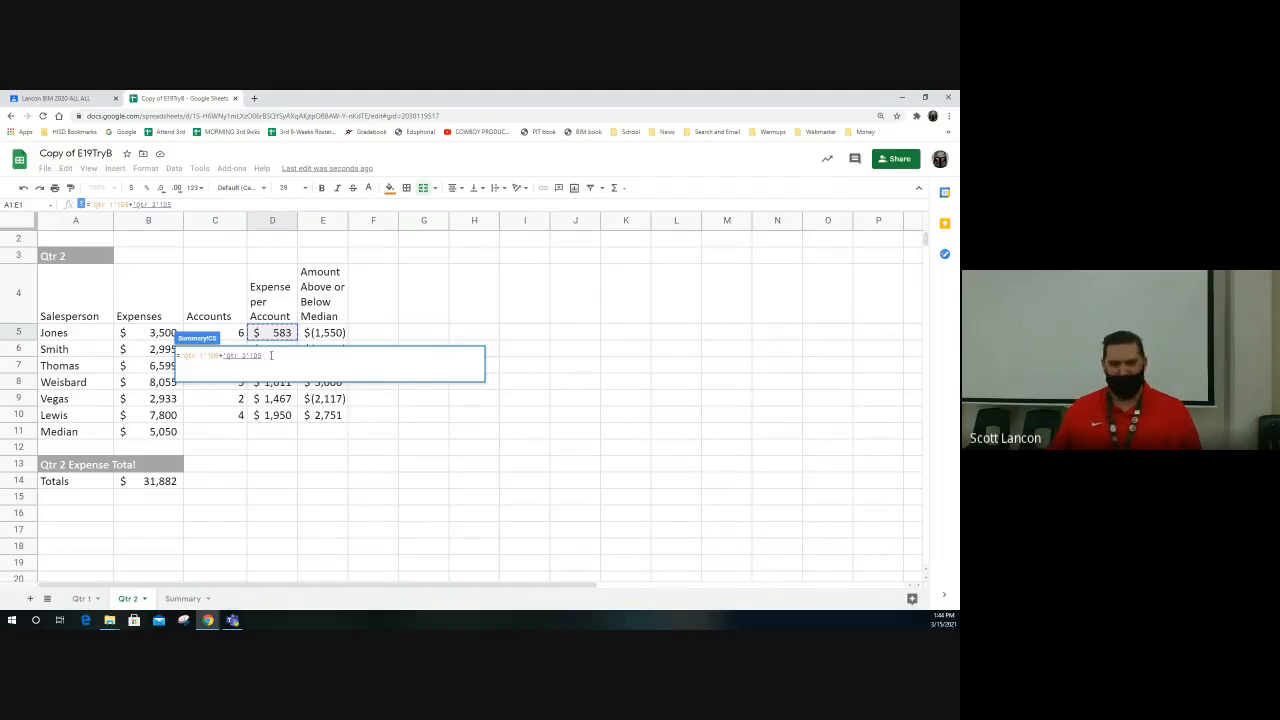
{"action": "key", "text": "Return"}
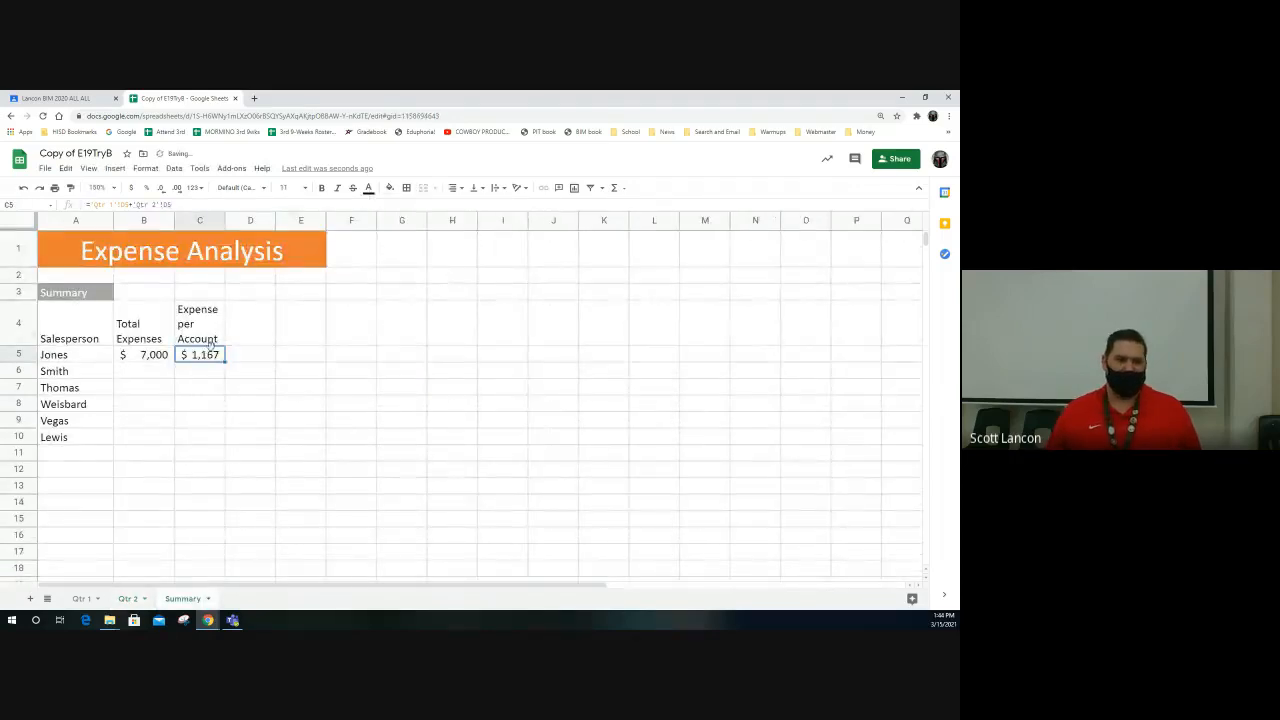
{"action": "double_click", "coordinate": [212, 355]}
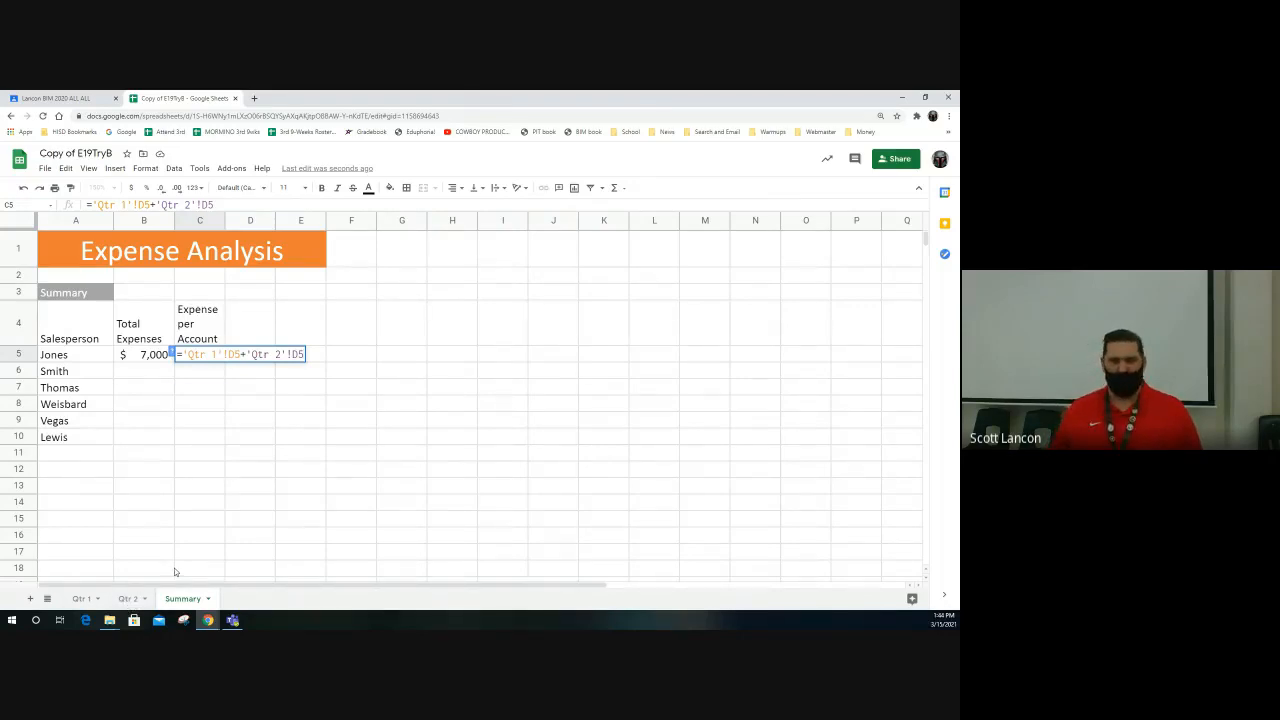
{"action": "key", "text": "Return"}
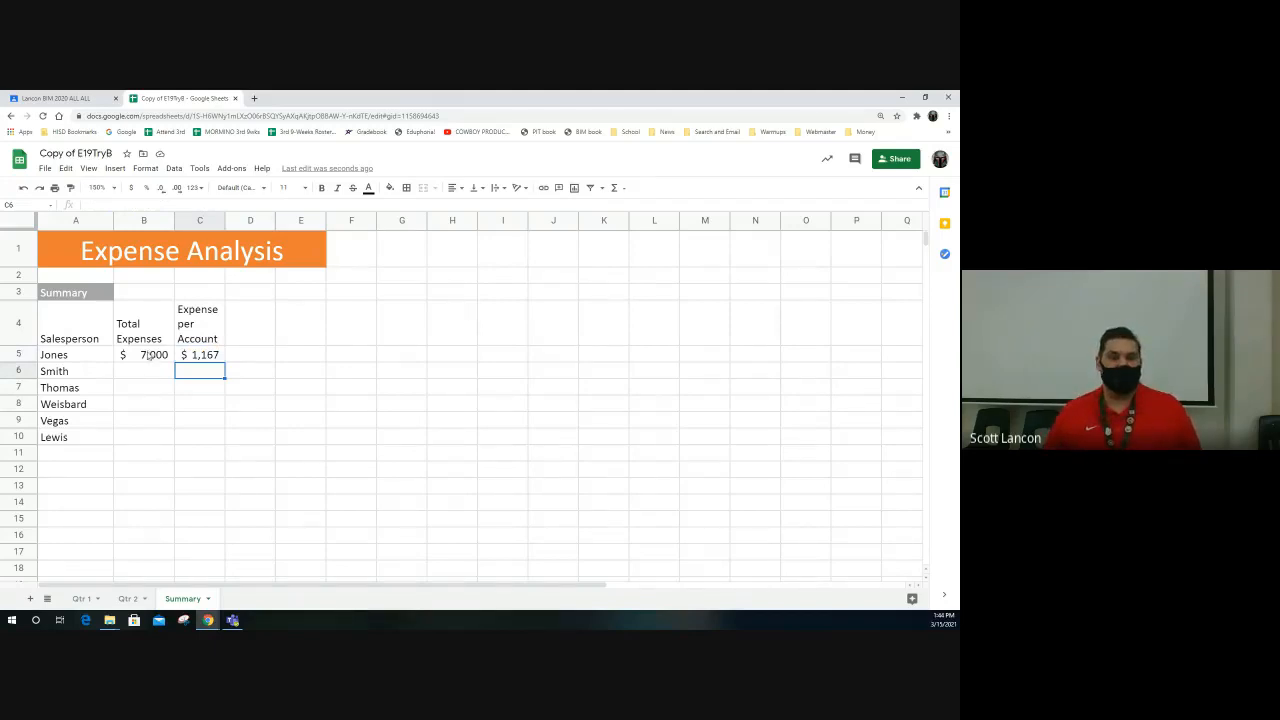
Fill the formulas in Summary B5:C5 down through row 10 and check the copied formula in B9.
{"action": "left_click_drag", "start_coordinate": [152, 357], "coordinate": [194, 357]}
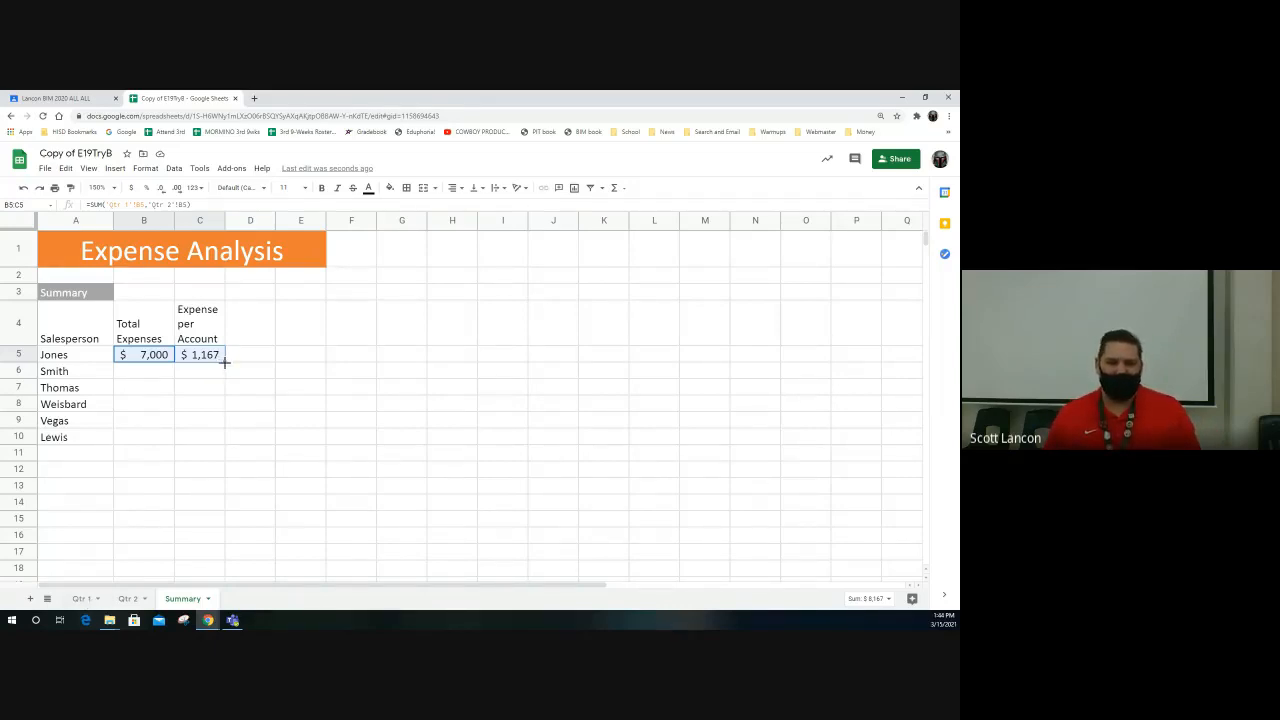
{"action": "left_click_drag", "start_coordinate": [224, 362], "coordinate": [222, 440]}
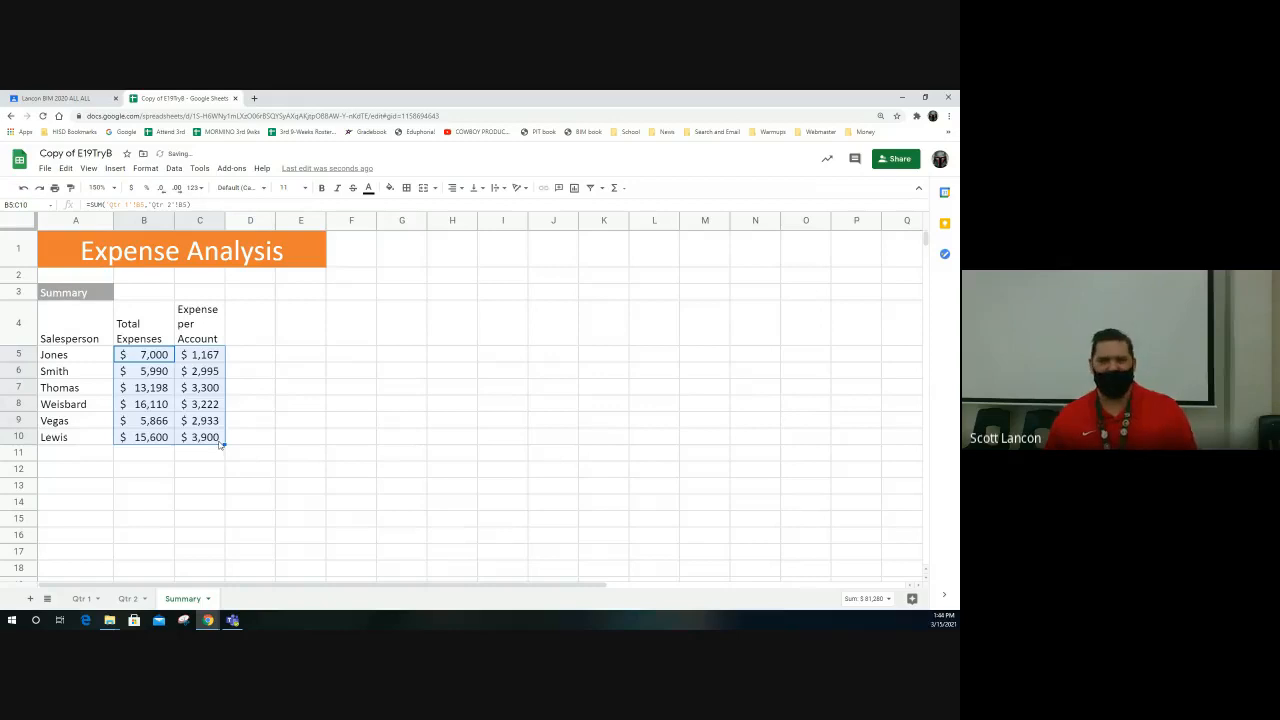
{"action": "left_click", "coordinate": [157, 424]}
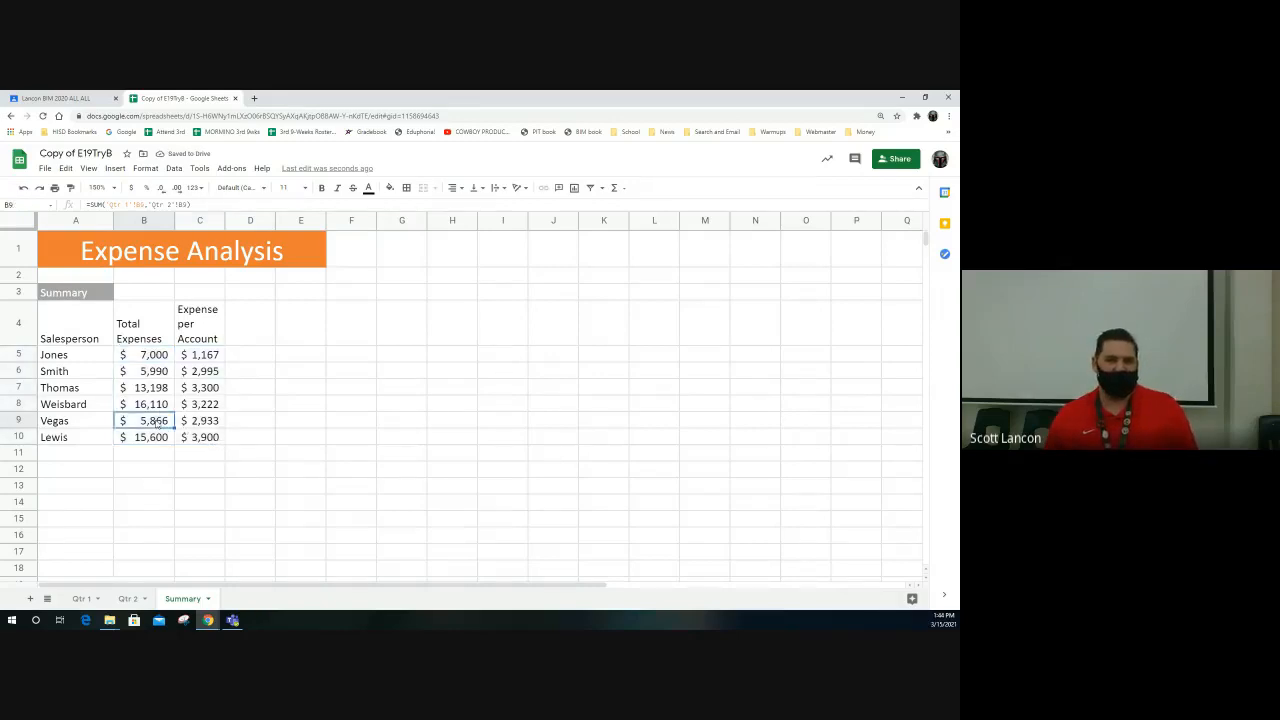
{"action": "triple_click", "coordinate": [157, 424]}
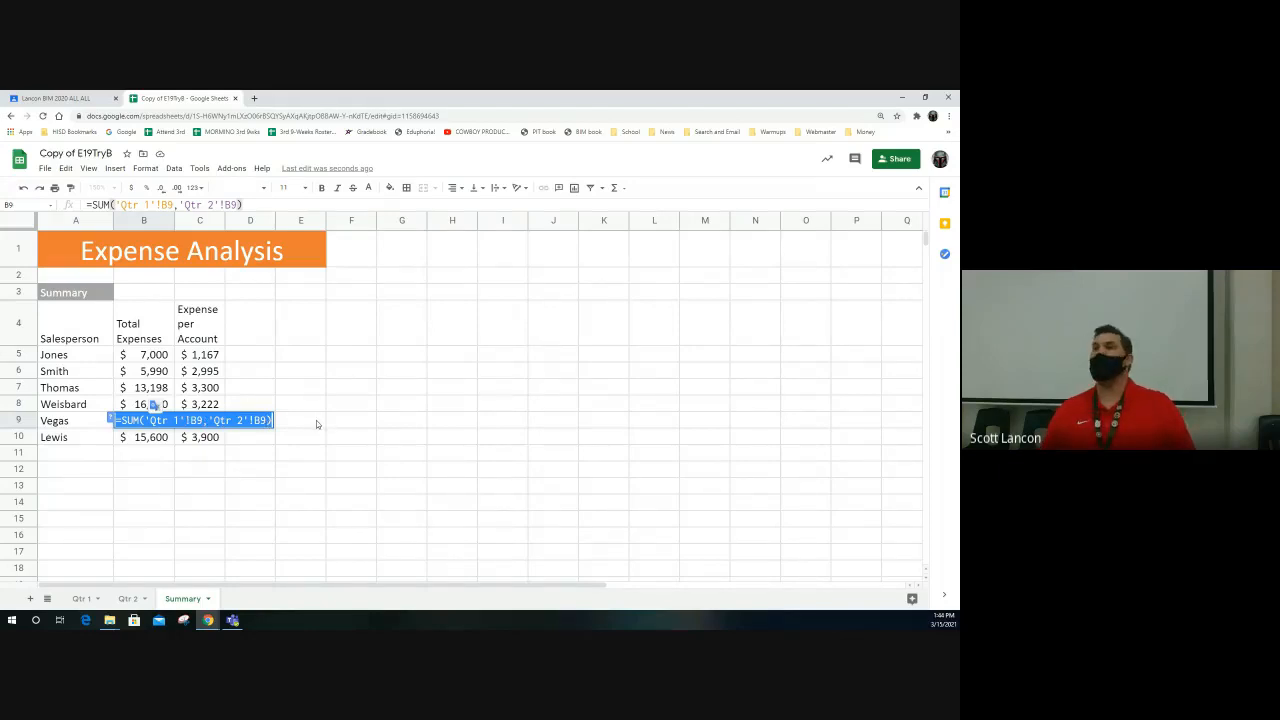
{"action": "key", "text": "Return"}
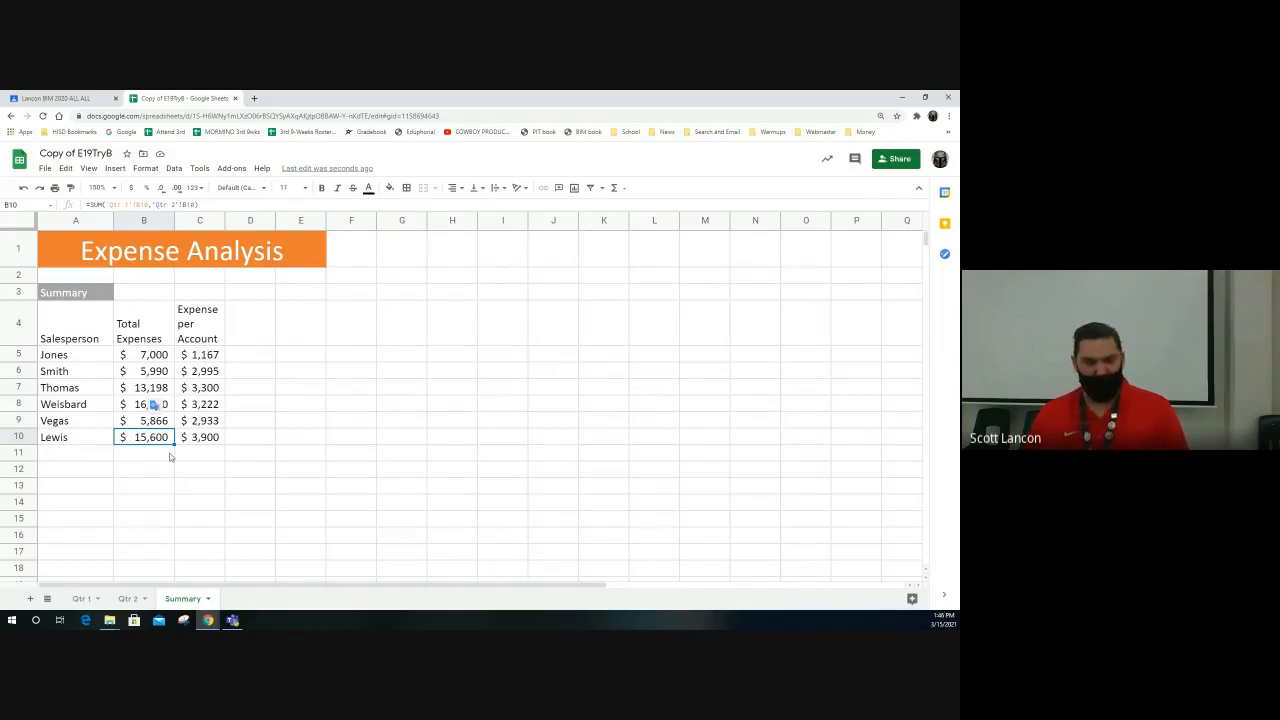
Set the expenses in cell B5 of the Qtr 2 sheet to 3000 and check the total in Summary B5.
{"action": "left_click", "coordinate": [129, 600]}
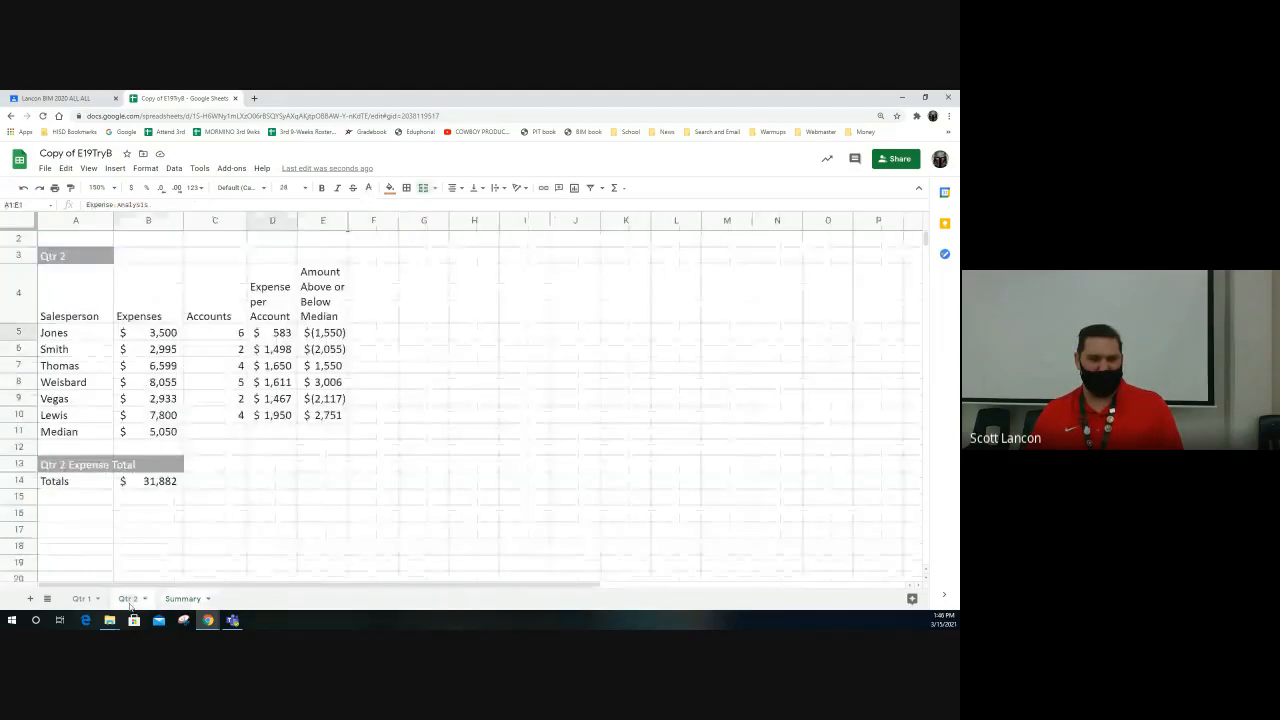
{"action": "left_click", "coordinate": [155, 333]}
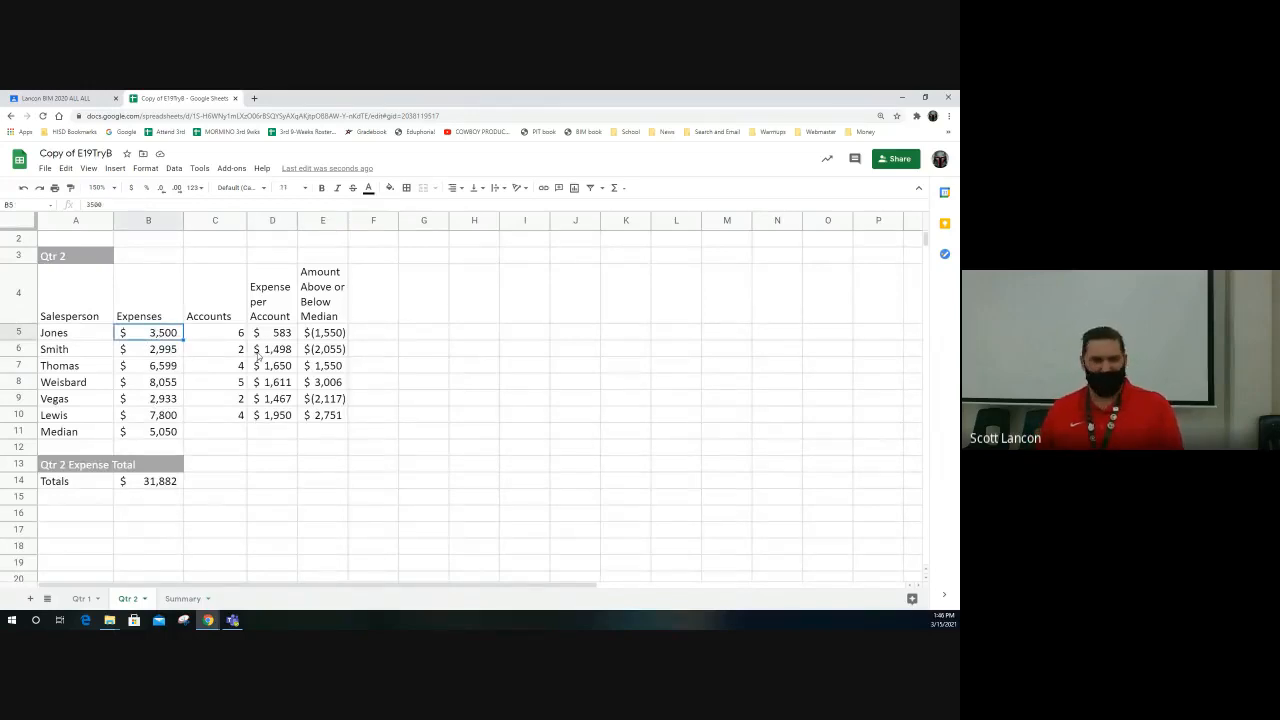
{"action": "type", "text": "3000"}
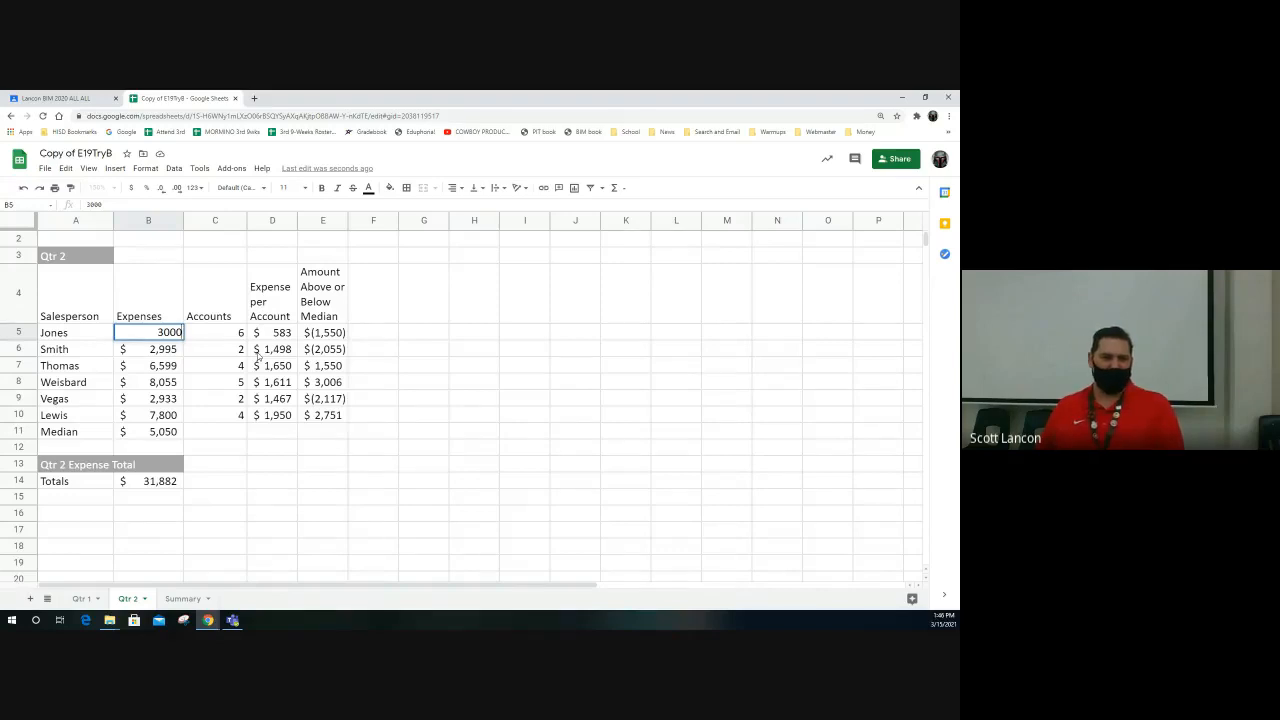
{"action": "key", "text": "Return"}
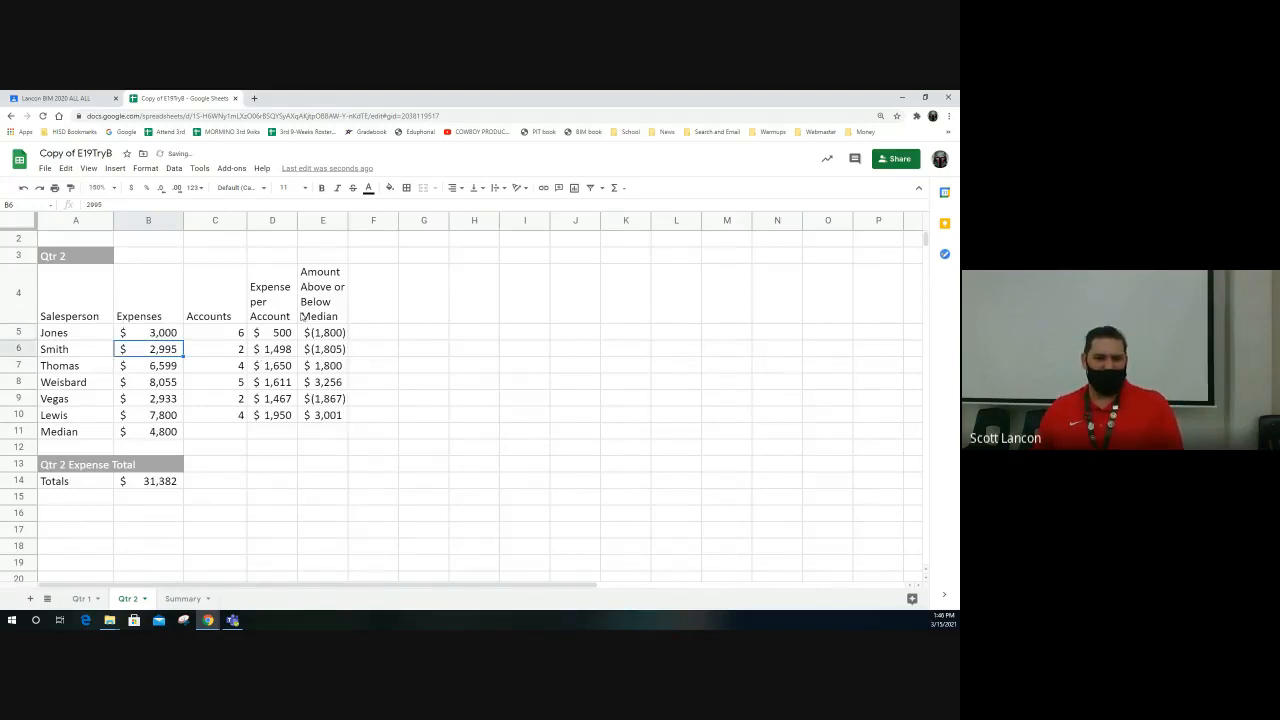
{"action": "left_click", "coordinate": [177, 599]}
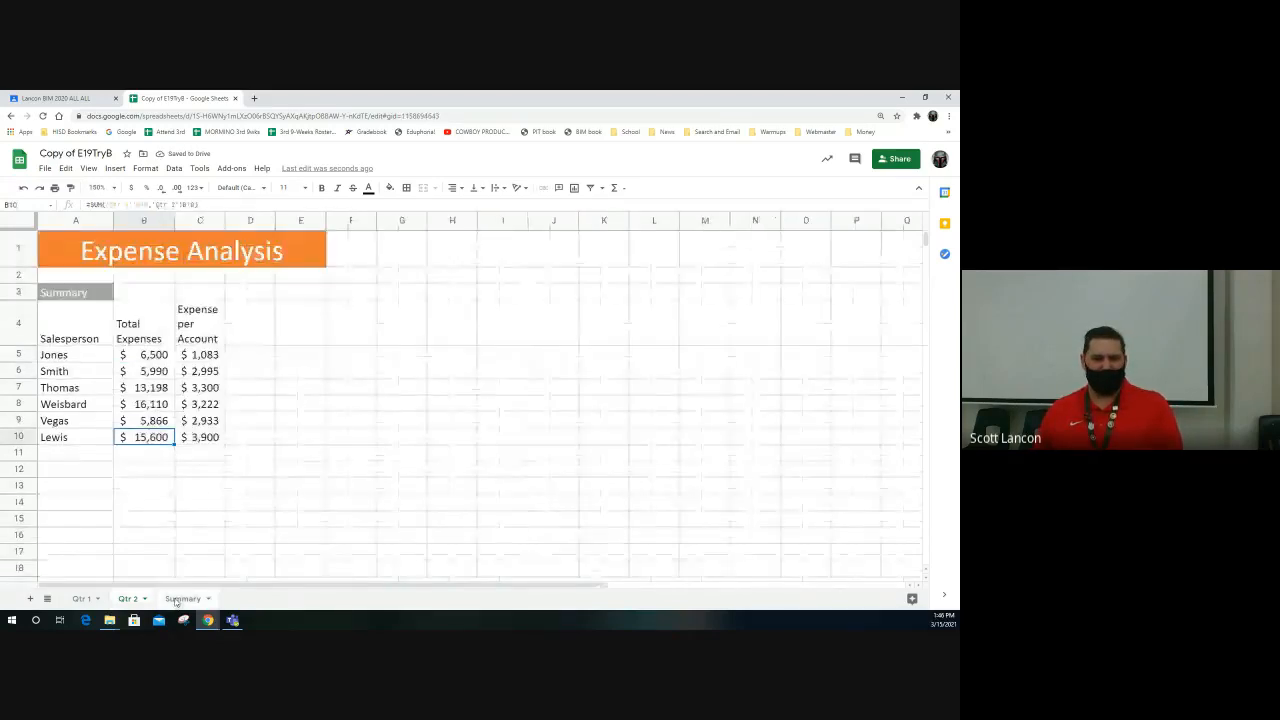
{"action": "left_click", "coordinate": [152, 357]}
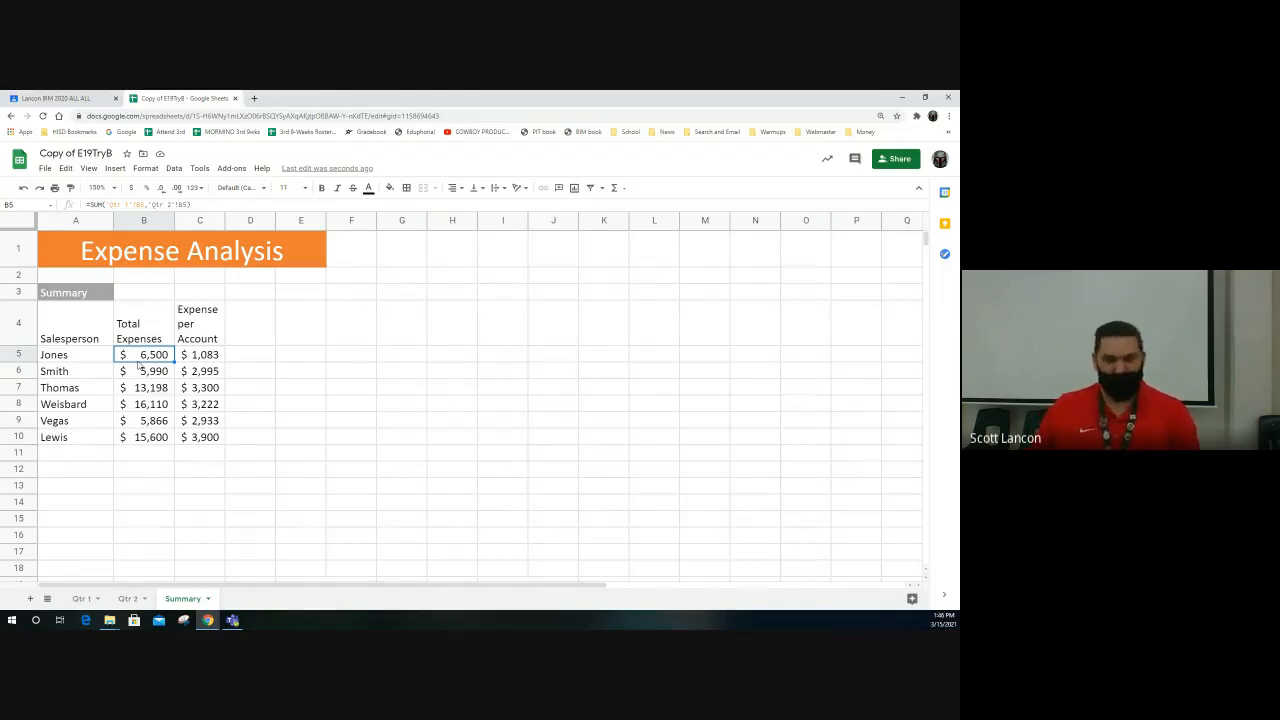
Preview the Summary sheet in the print settings and return to the spreadsheet without printing.
{"action": "left_click", "coordinate": [48, 169]}
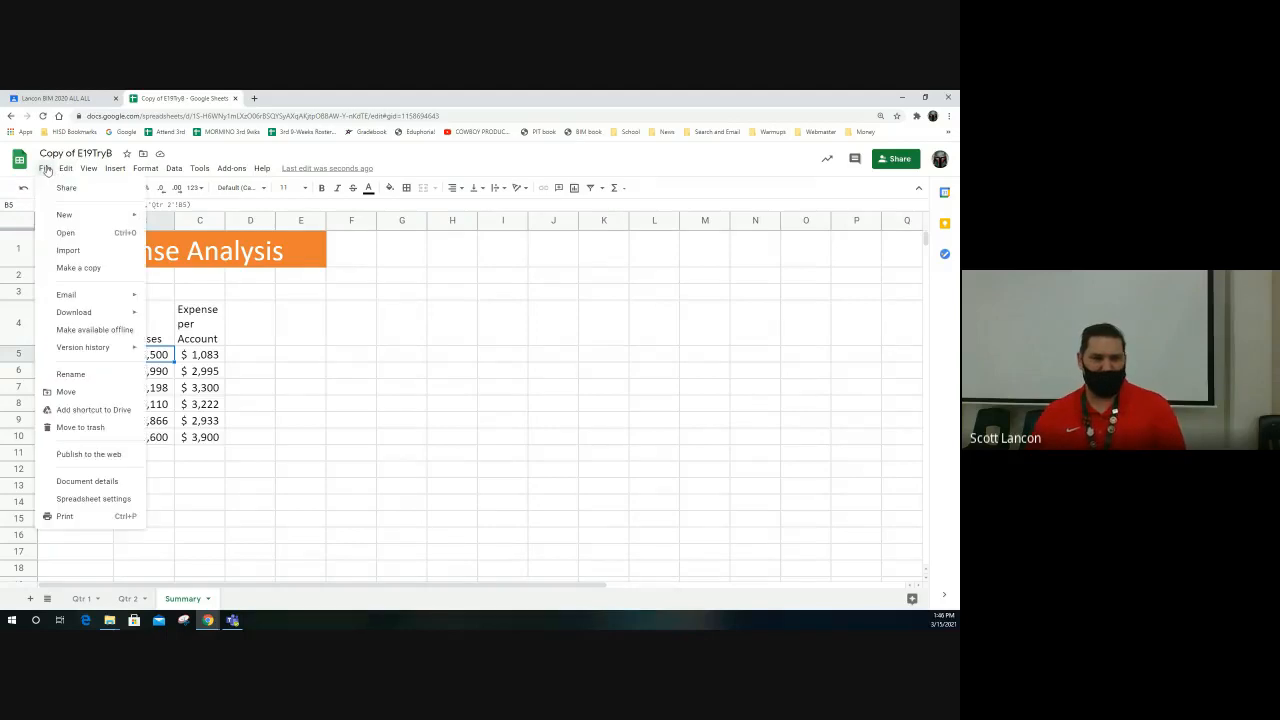
{"action": "left_click", "coordinate": [68, 515]}
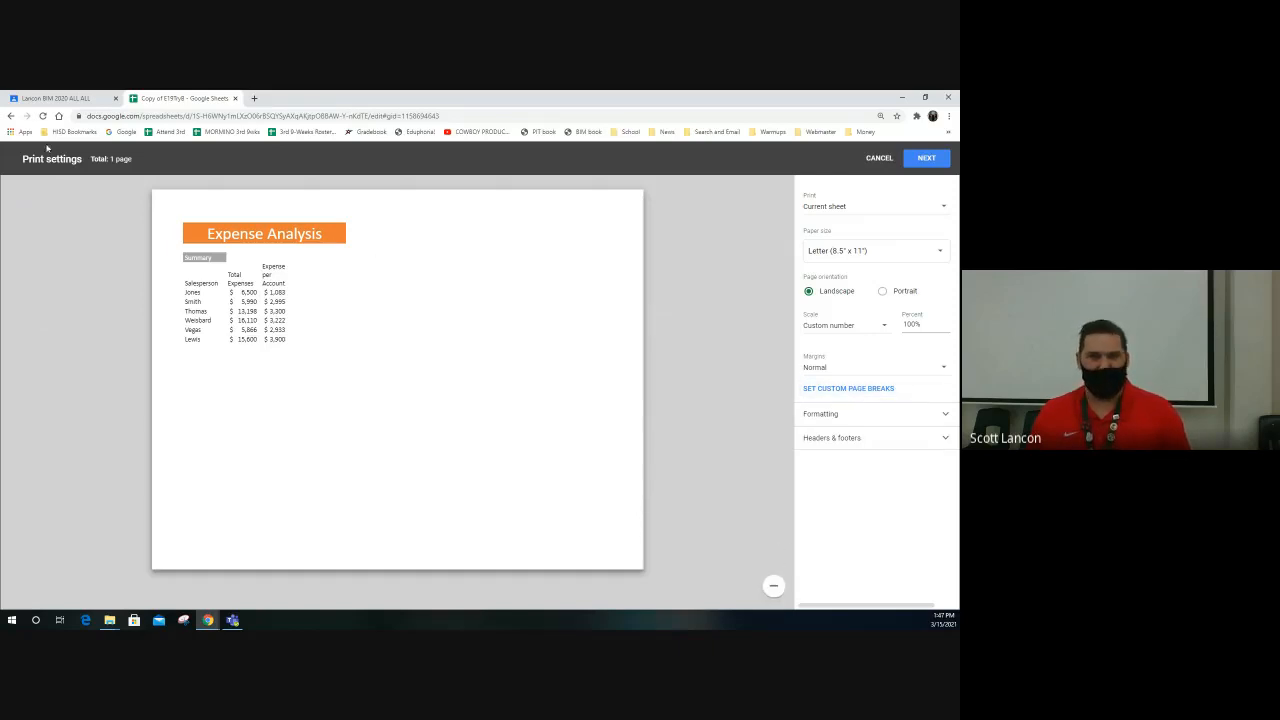
{"action": "left_click", "coordinate": [12, 118]}
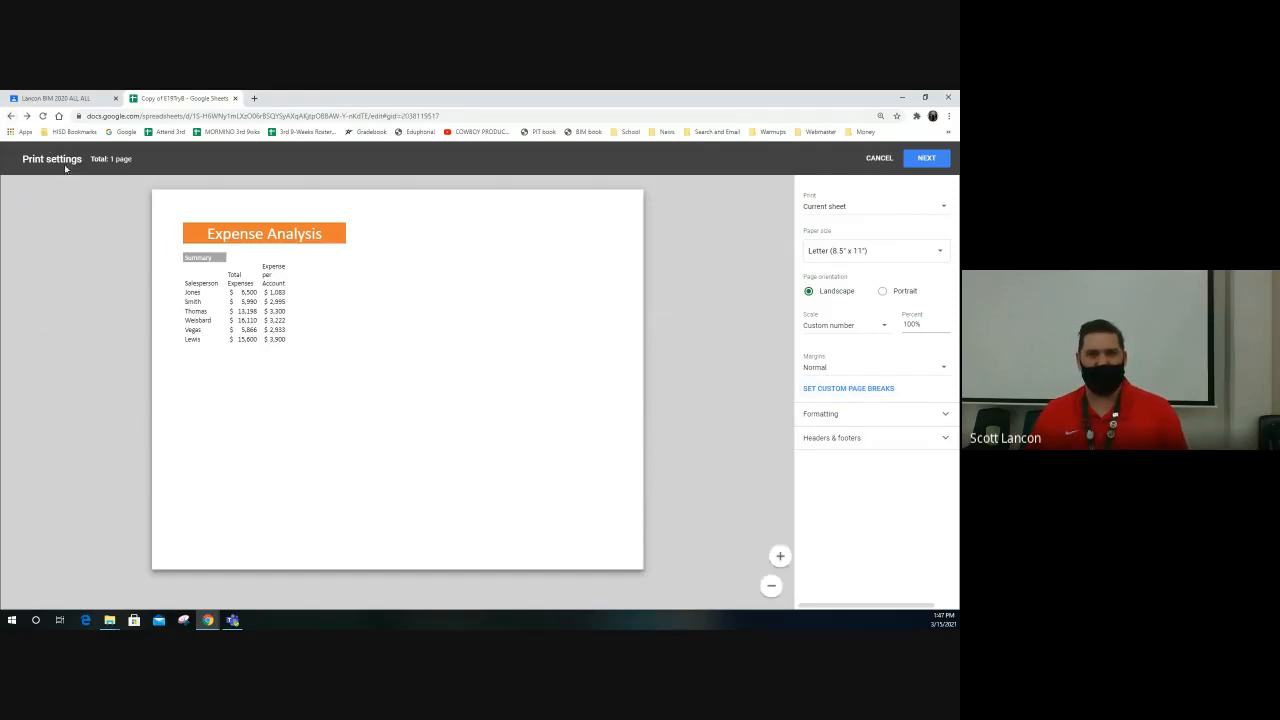
{"action": "left_click", "coordinate": [879, 158]}
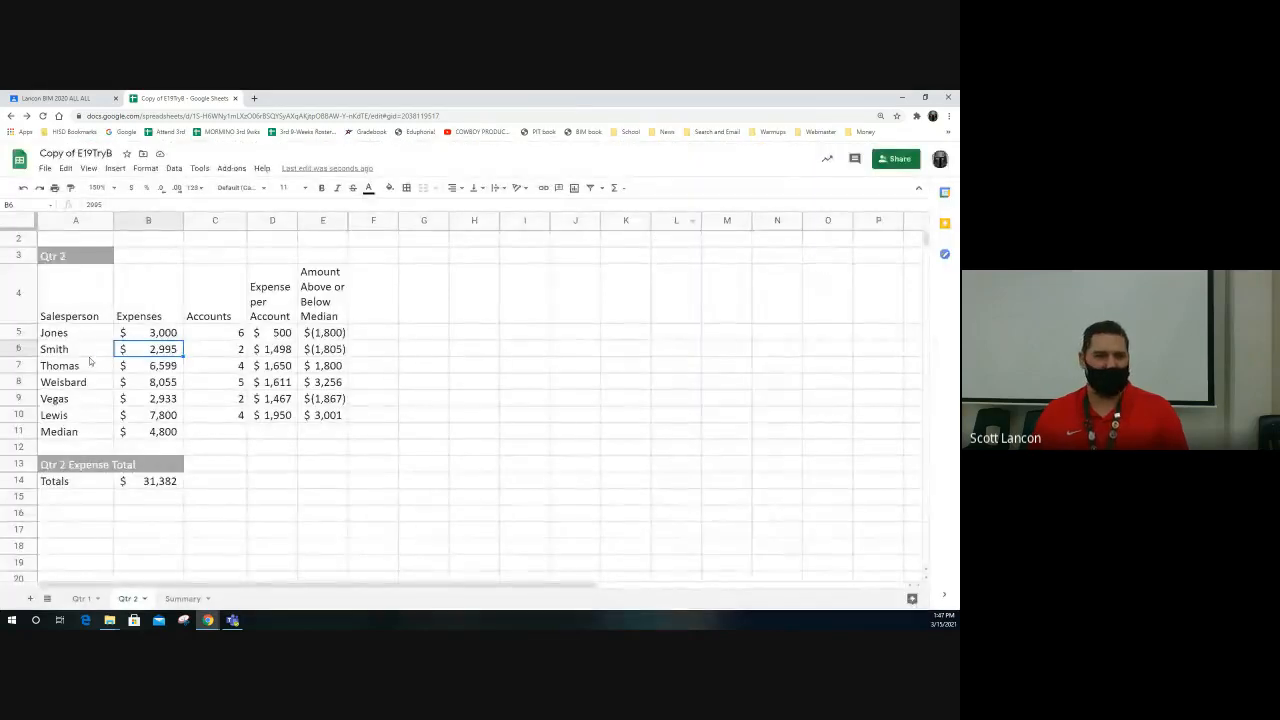
Select A4:B11 on the Qtr 2 sheet and set the print range to the selected cells.
{"action": "left_click_drag", "start_coordinate": [60, 322], "coordinate": [142, 436]}
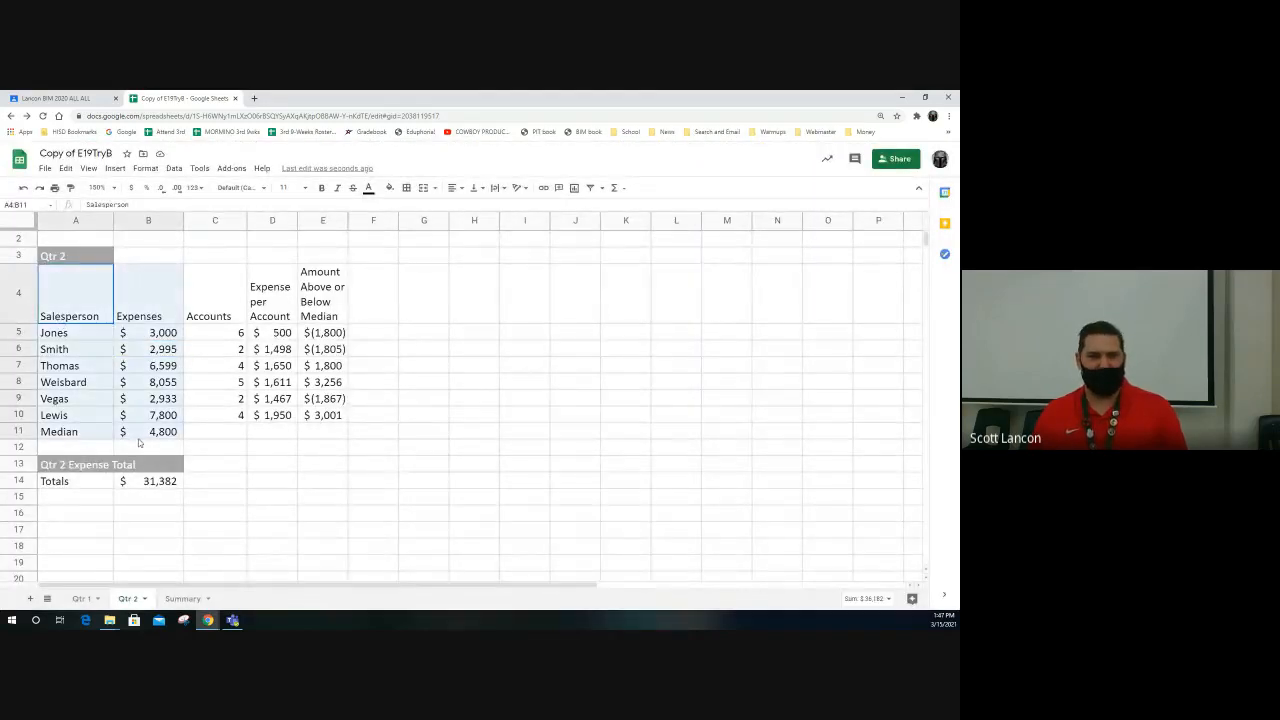
{"action": "left_click", "coordinate": [45, 168]}
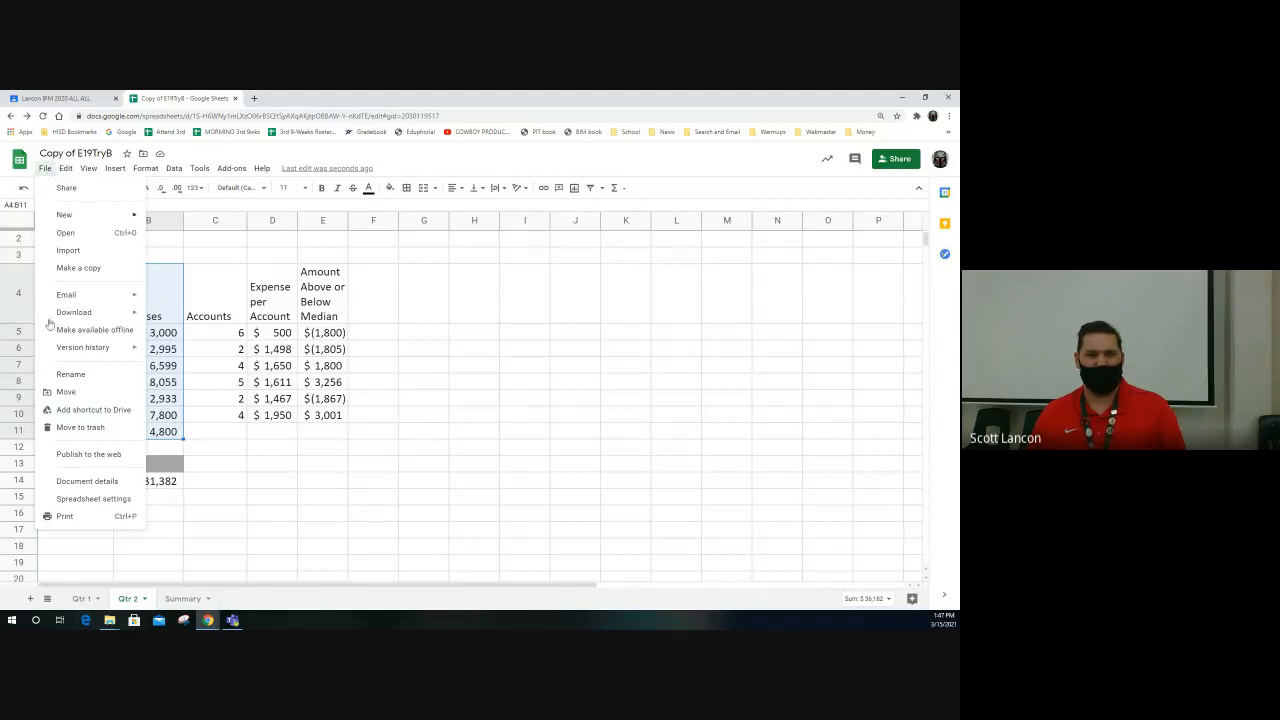
{"action": "left_click", "coordinate": [86, 518]}
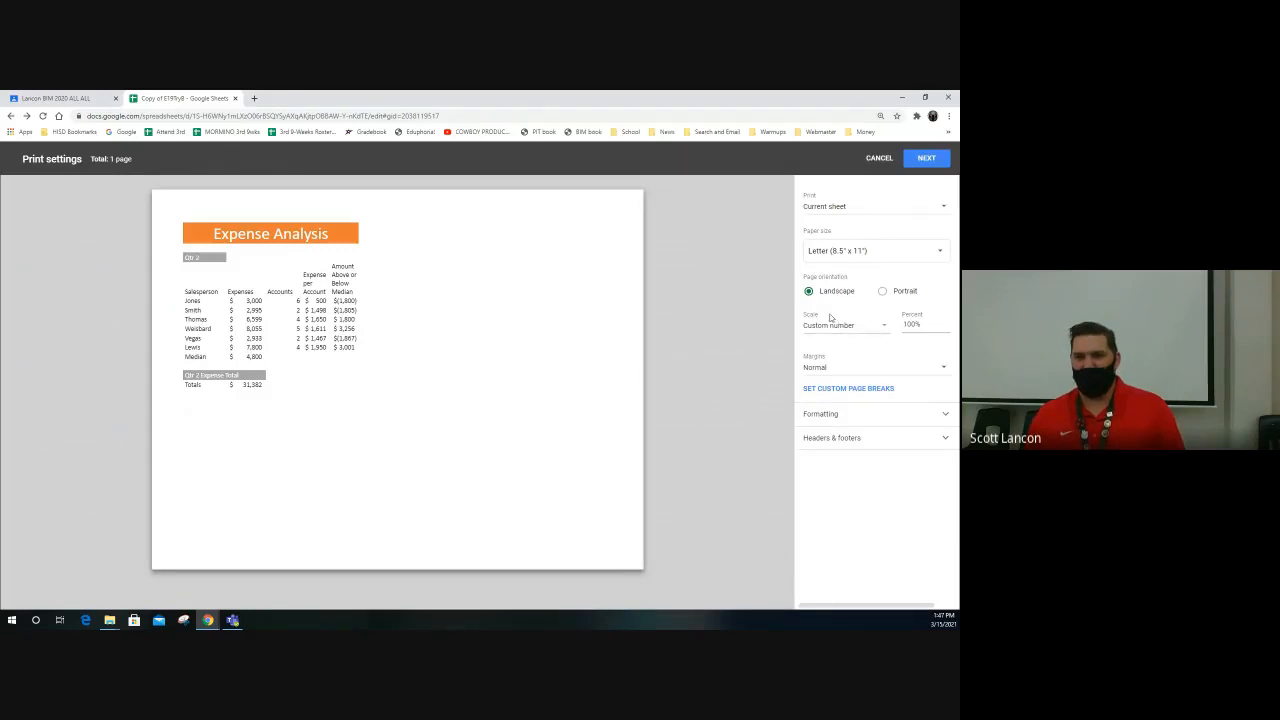
{"action": "left_click", "coordinate": [945, 209]}
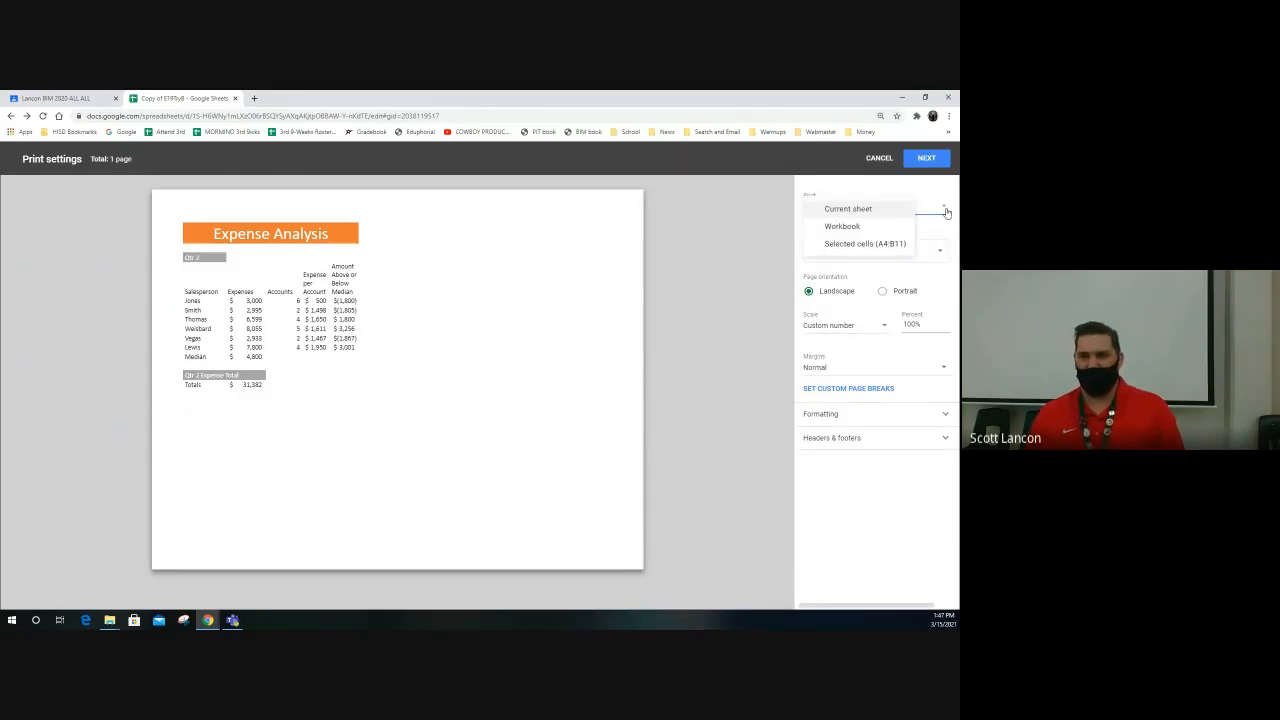
{"action": "left_click", "coordinate": [856, 246]}
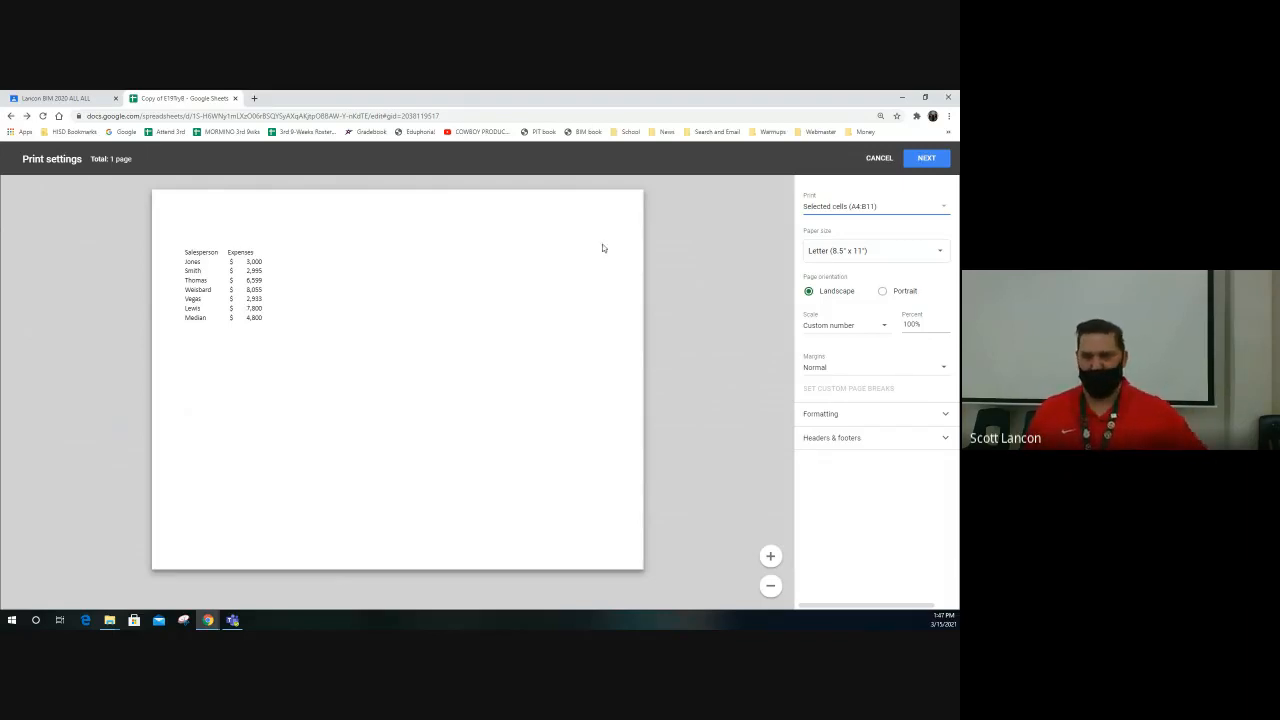
Set the print range to the whole workbook, look through the preview pages, and switch the range to the current sheet.
{"action": "left_click", "coordinate": [889, 208]}
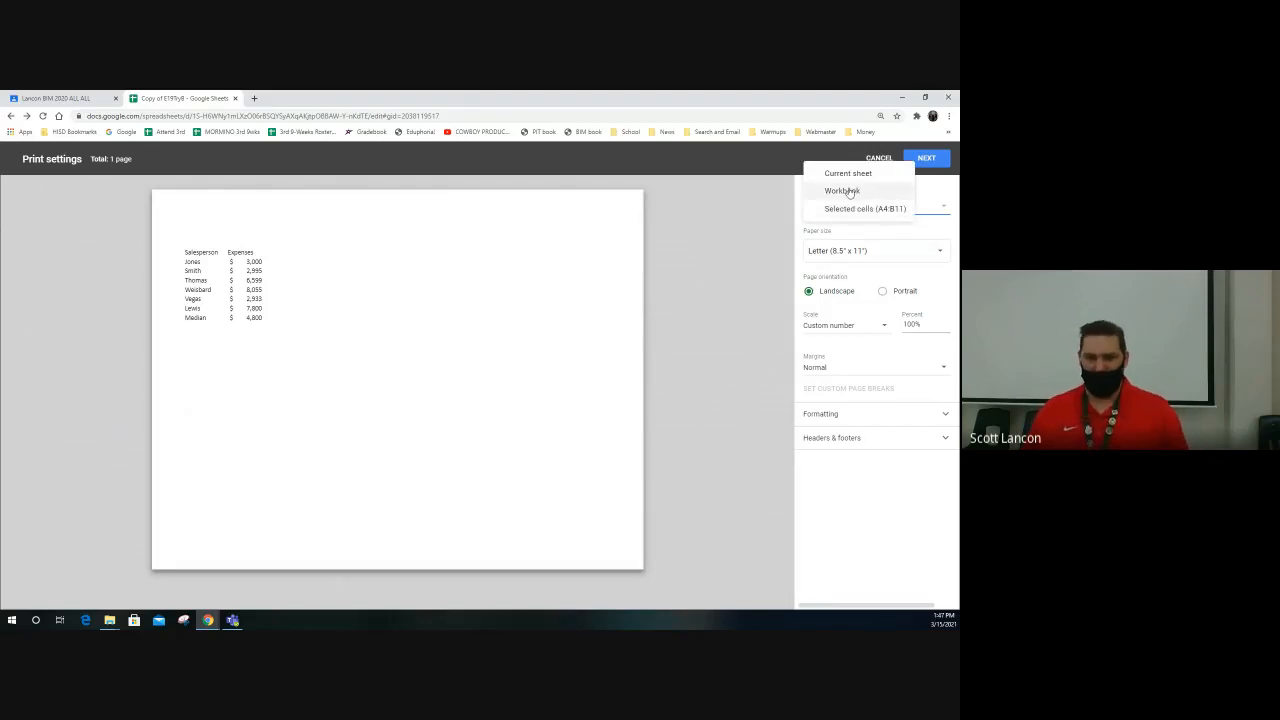
{"action": "left_click", "coordinate": [847, 191]}
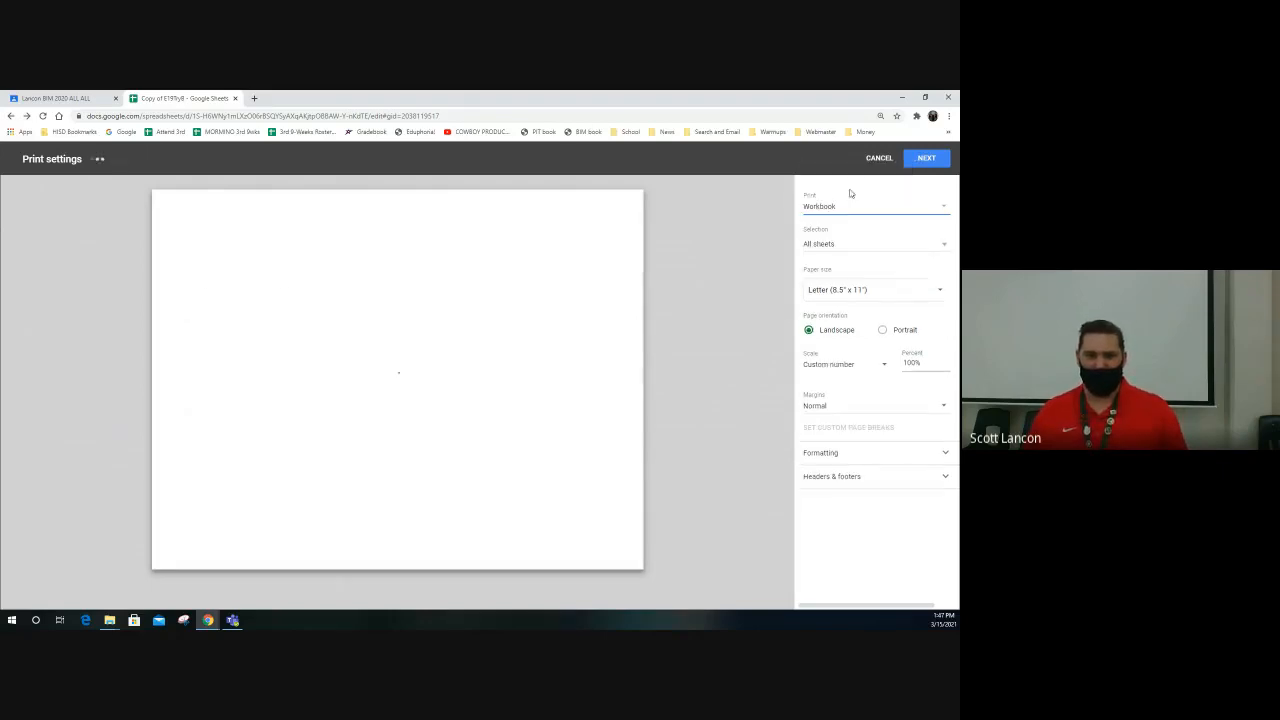
{"action": "scroll", "coordinate": [475, 400], "scroll_direction": "down", "scroll_amount": 5}
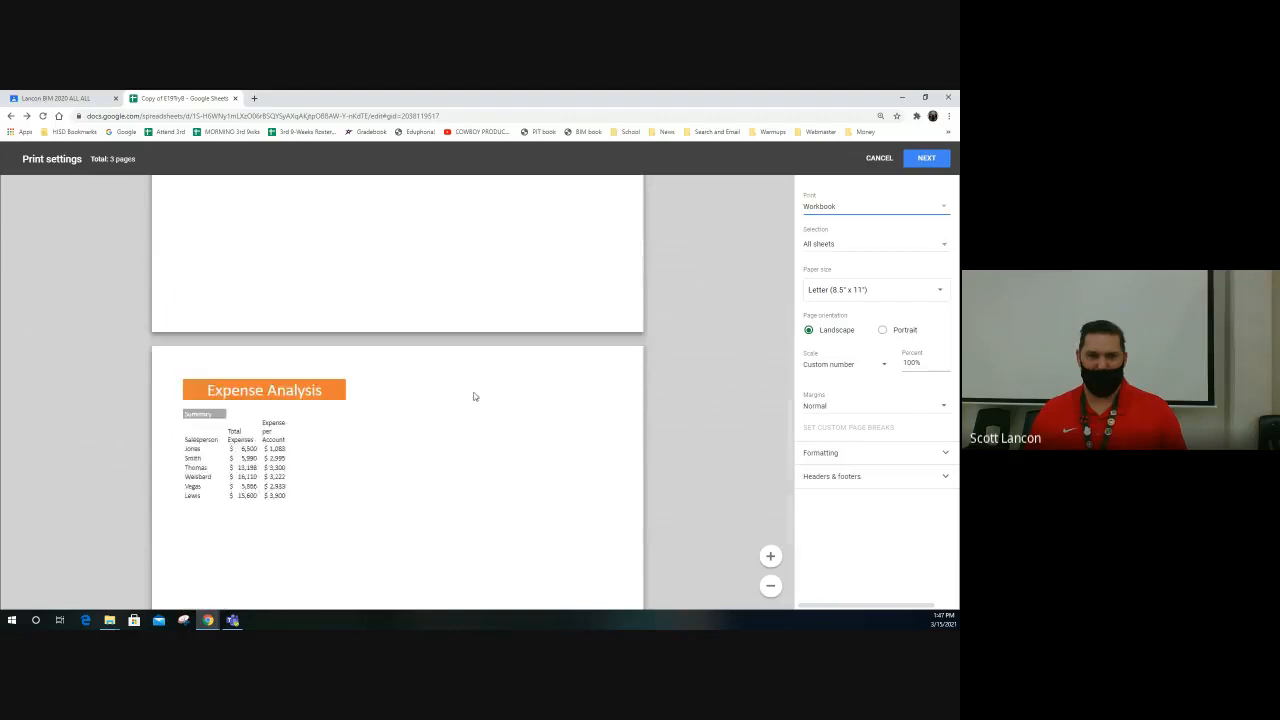
{"action": "scroll", "coordinate": [478, 383], "scroll_direction": "down", "scroll_amount": 1}
{"action": "scroll", "coordinate": [480, 383], "scroll_direction": "up", "scroll_amount": 2}
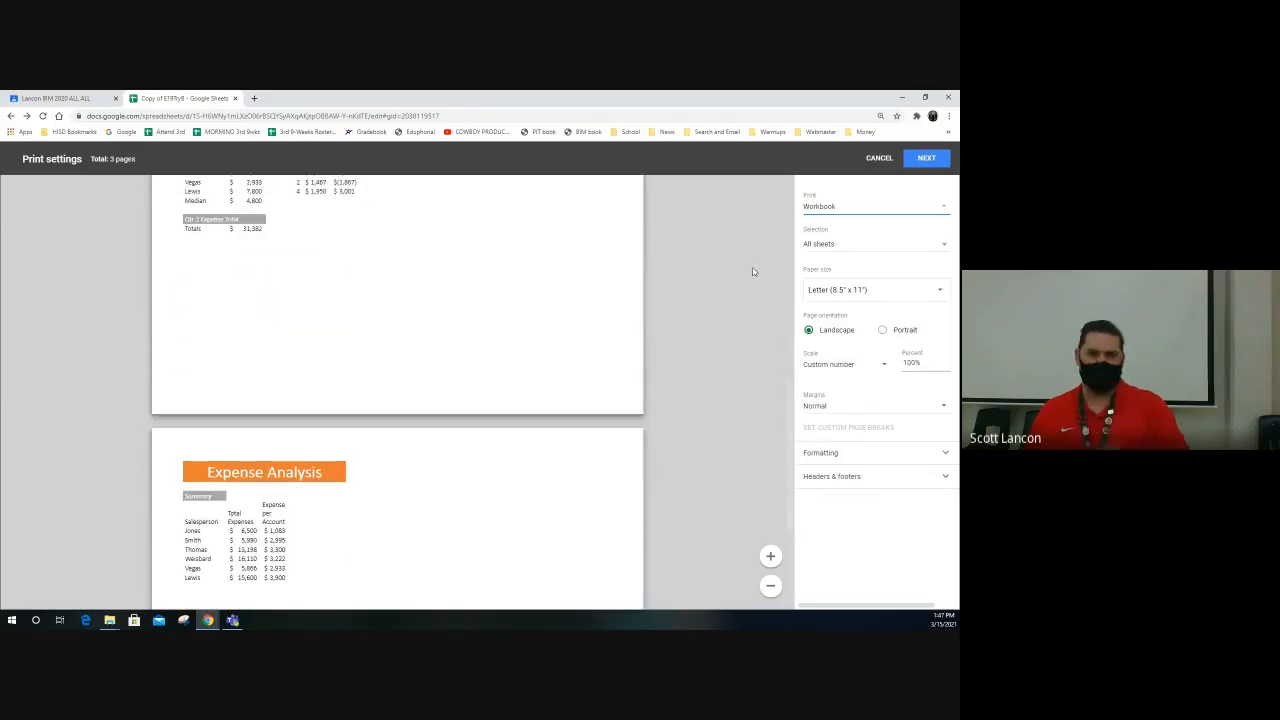
{"action": "left_click", "coordinate": [813, 212]}
{"action": "left_click", "coordinate": [830, 189]}
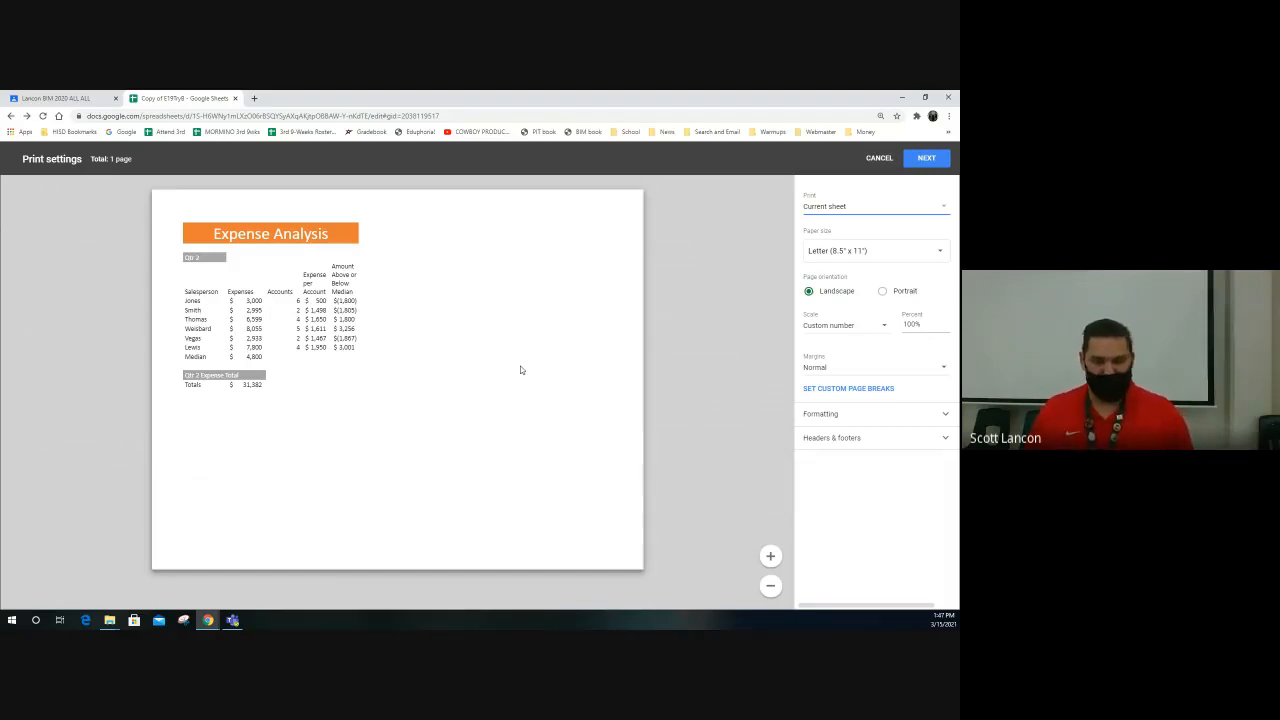
Try to adjust the custom page breaks around the Qtr 2 table, and cancel out of the print settings.
{"action": "left_click", "coordinate": [838, 395]}
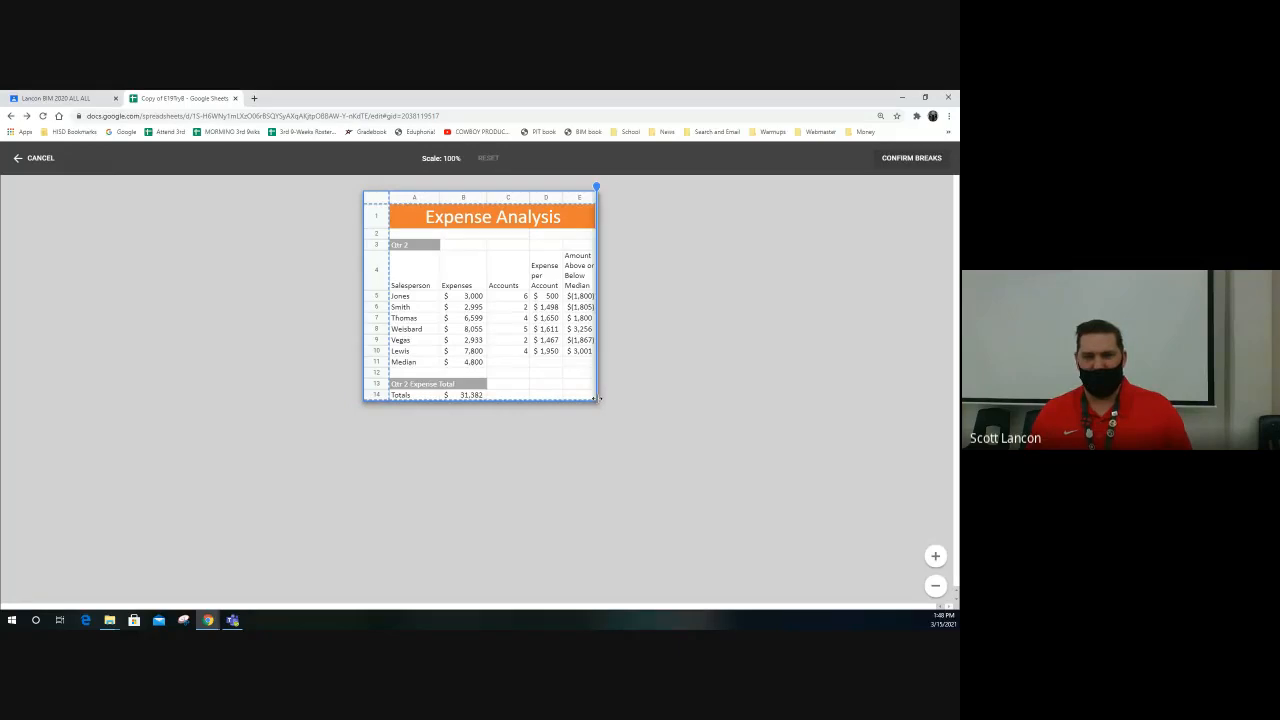
{"action": "left_click_drag", "start_coordinate": [598, 386], "coordinate": [601, 370]}
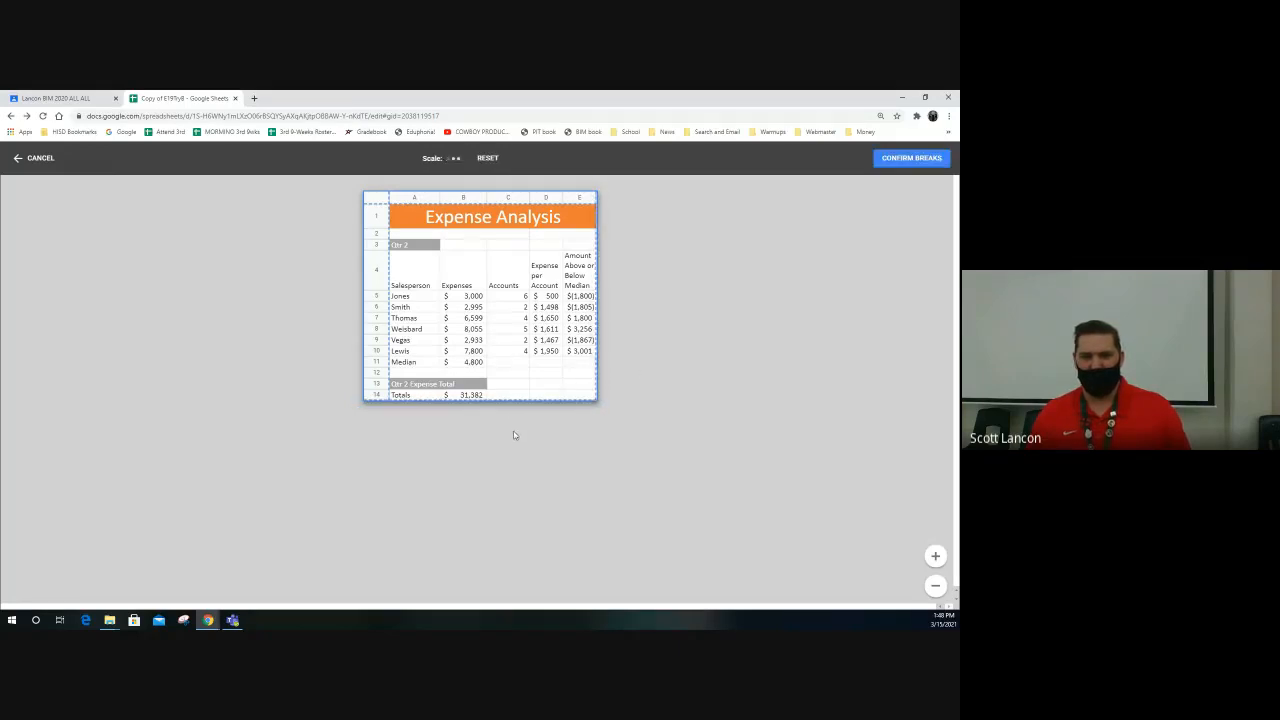
{"action": "mouse_move", "coordinate": [386, 318]}
{"action": "left_mouse_down"}
{"action": "mouse_move", "coordinate": [451, 323]}
{"action": "mouse_move", "coordinate": [379, 317]}
{"action": "left_mouse_up"}
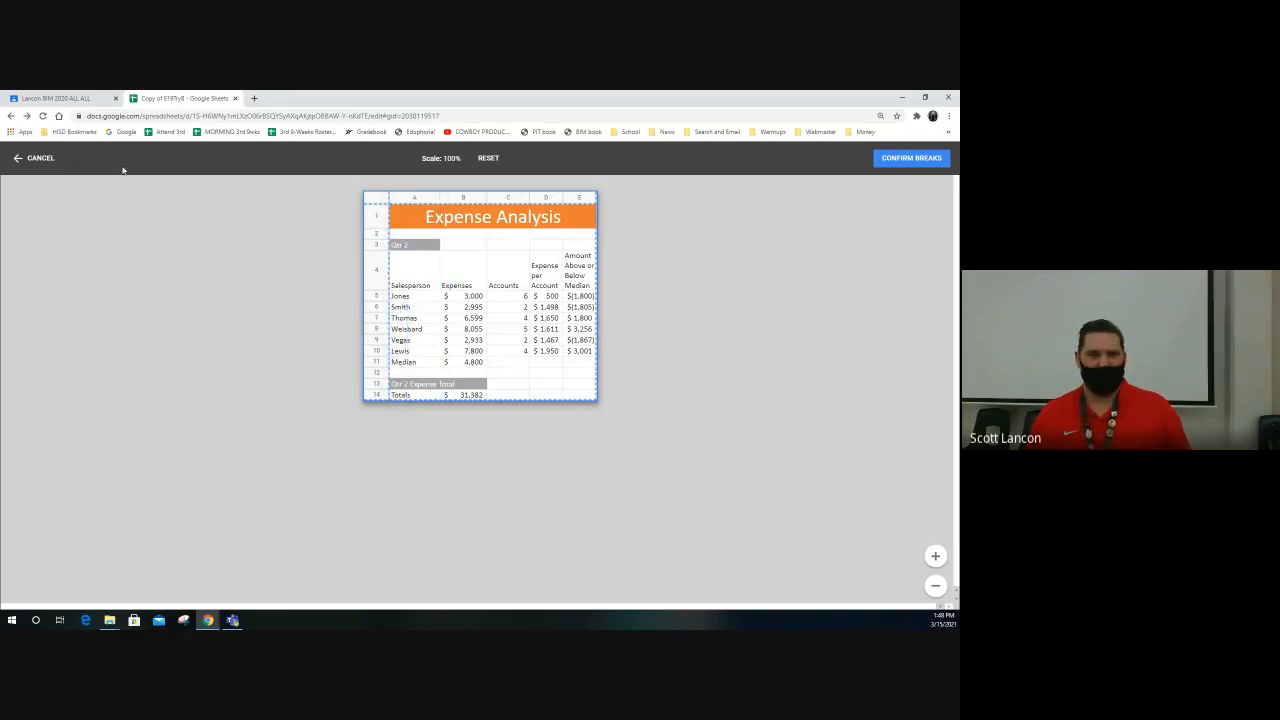
{"action": "left_click", "coordinate": [31, 160]}
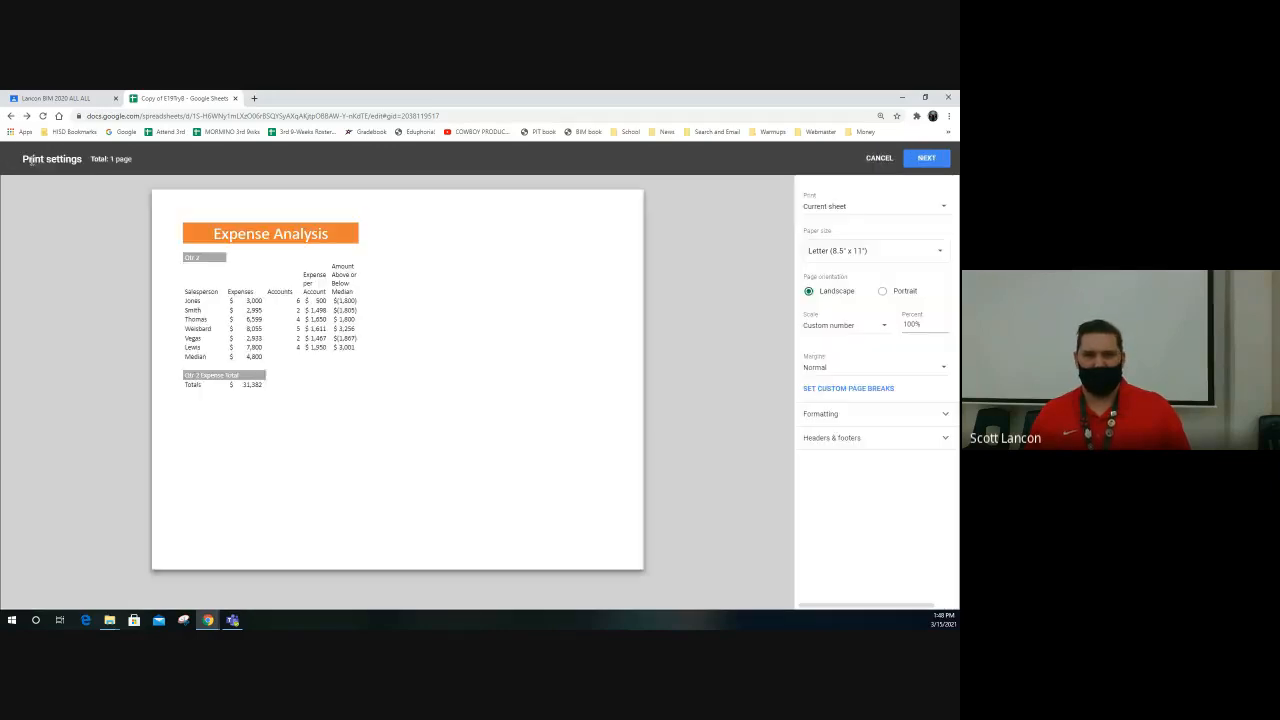
{"action": "left_click", "coordinate": [877, 158]}
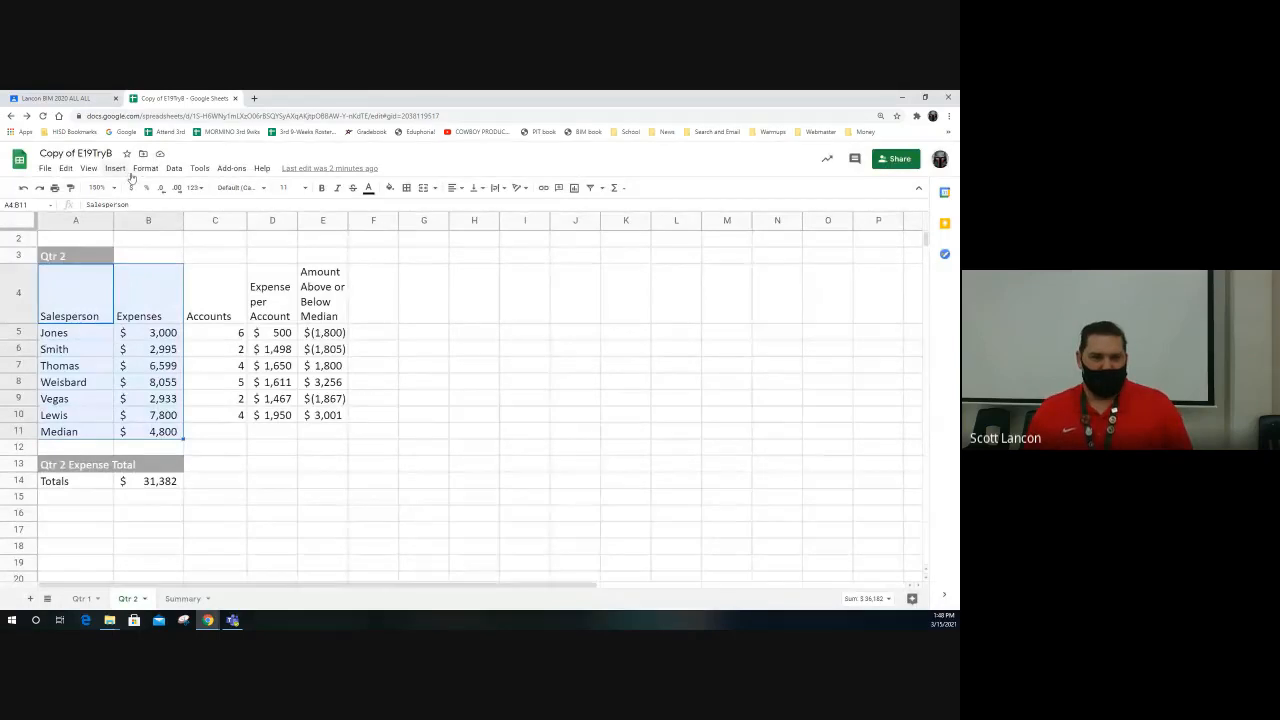
{"action": "left_click", "coordinate": [146, 170]}
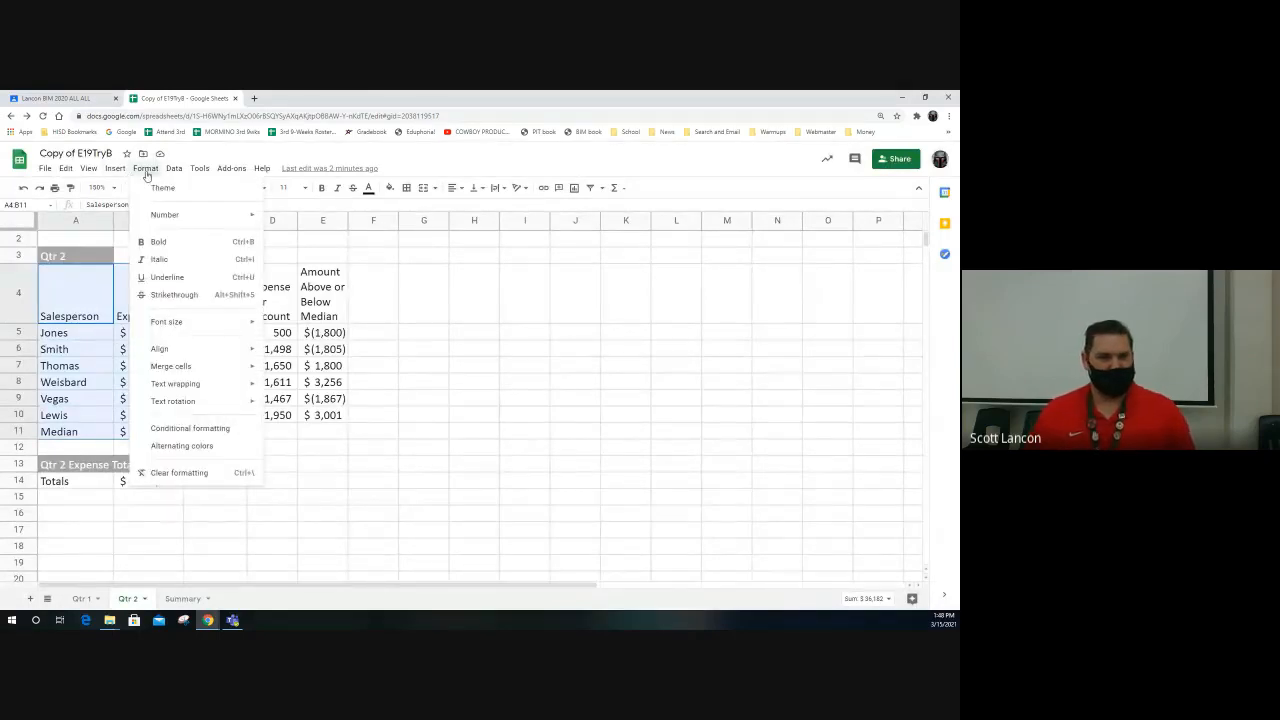
{"action": "mouse_move", "coordinate": [174, 172]}
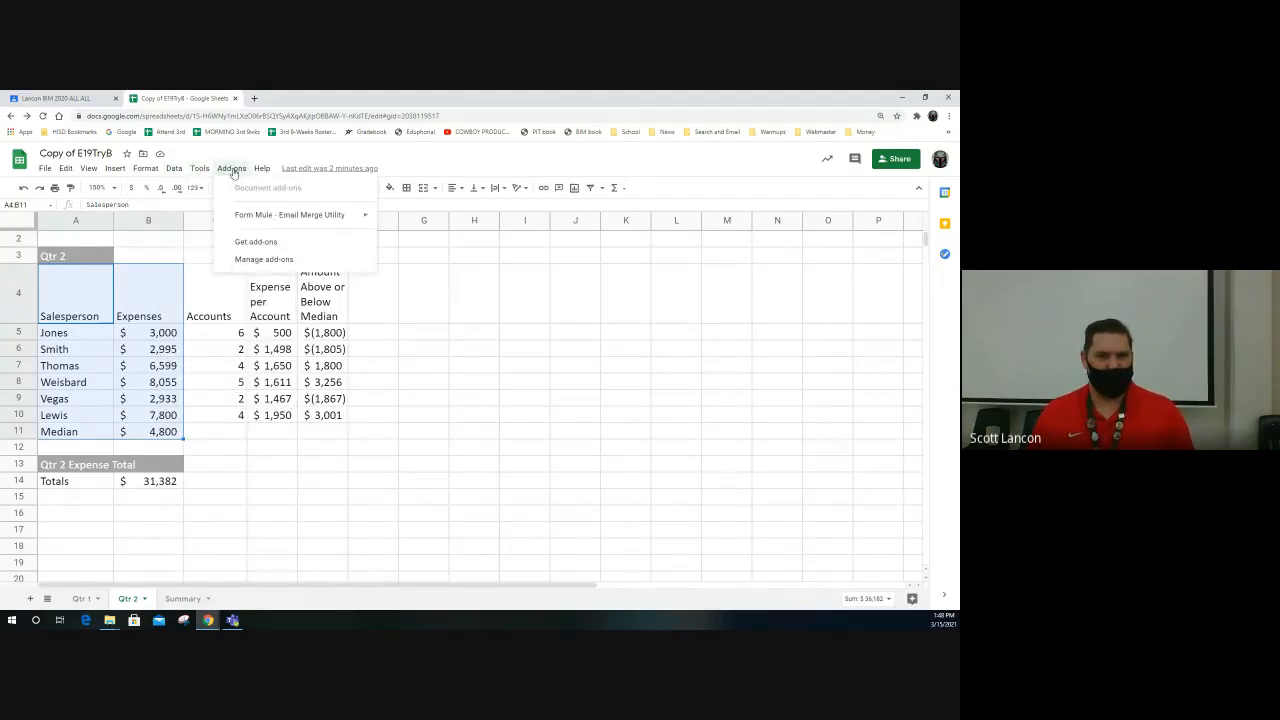
{"action": "mouse_move", "coordinate": [109, 171]}
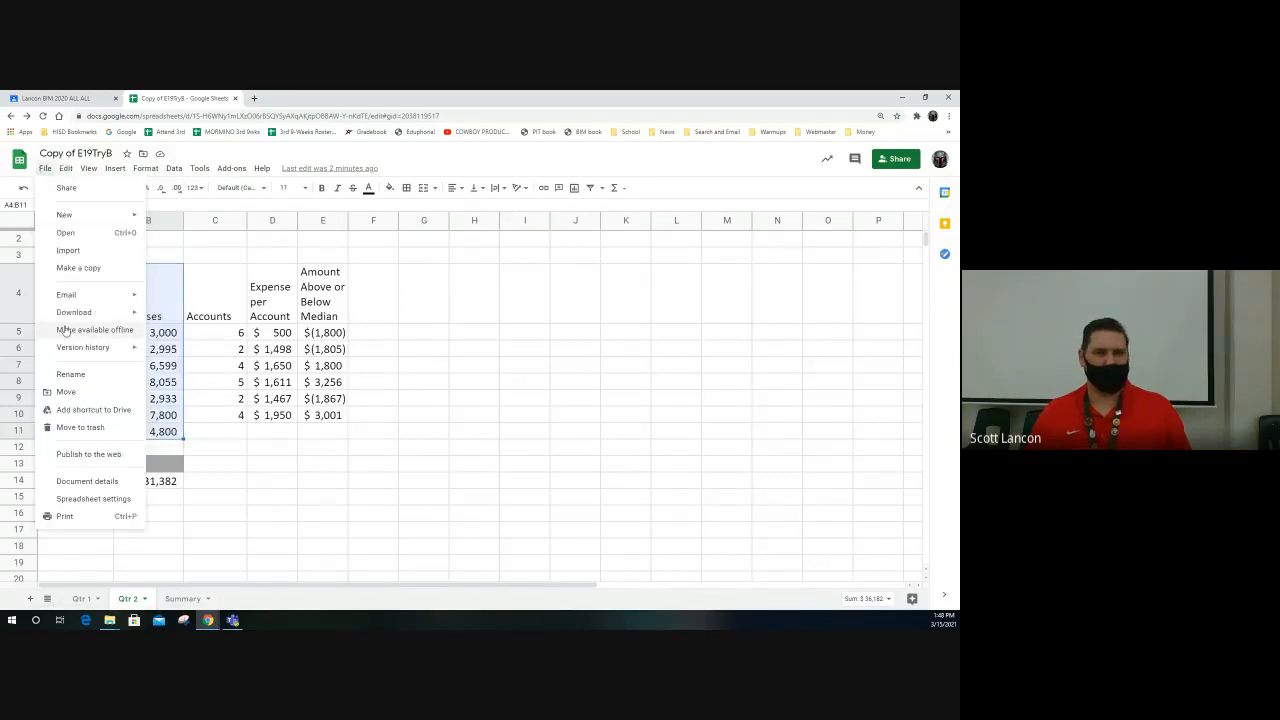
{"action": "left_click", "coordinate": [214, 365]}
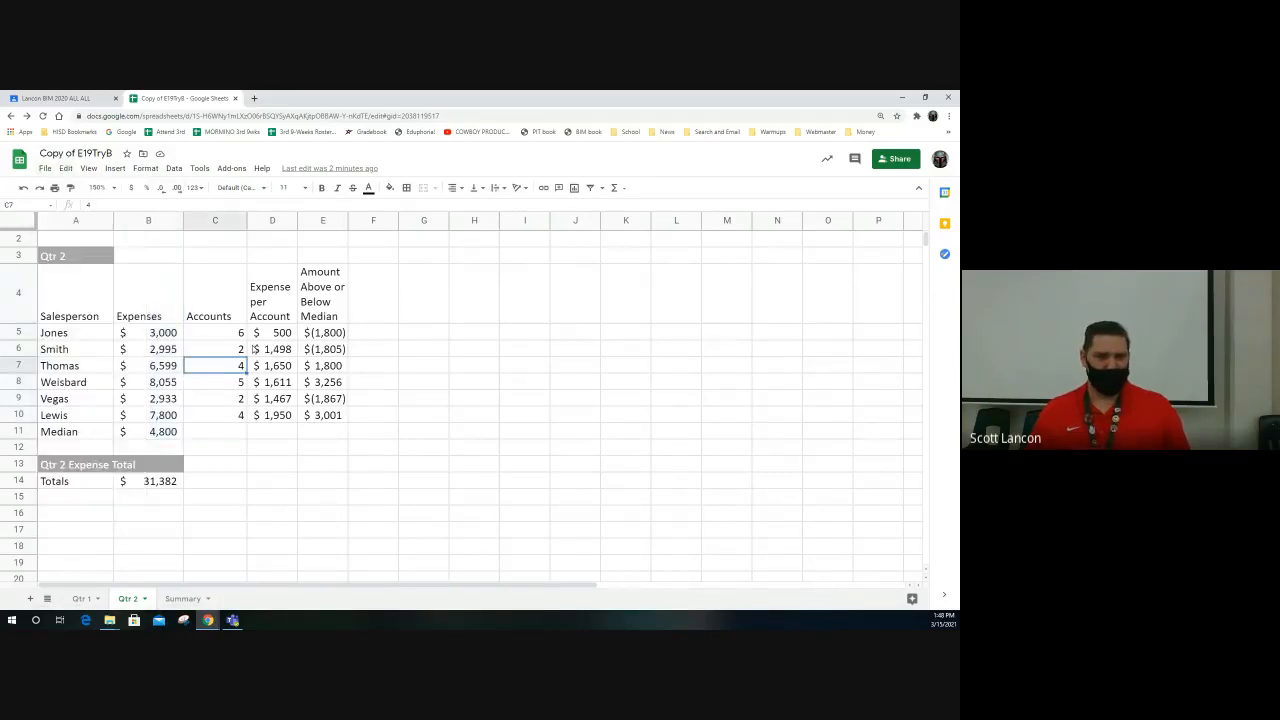
{"action": "left_click", "coordinate": [176, 598]}
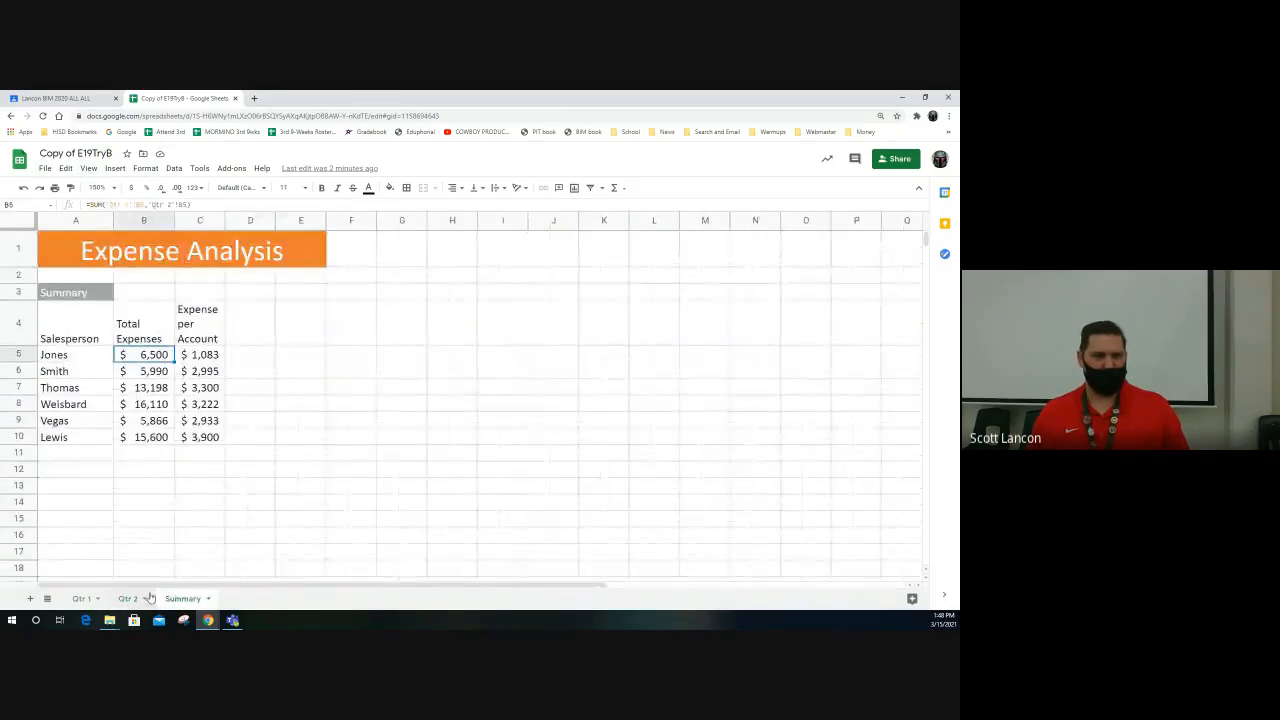
{"action": "left_click", "coordinate": [128, 598]}
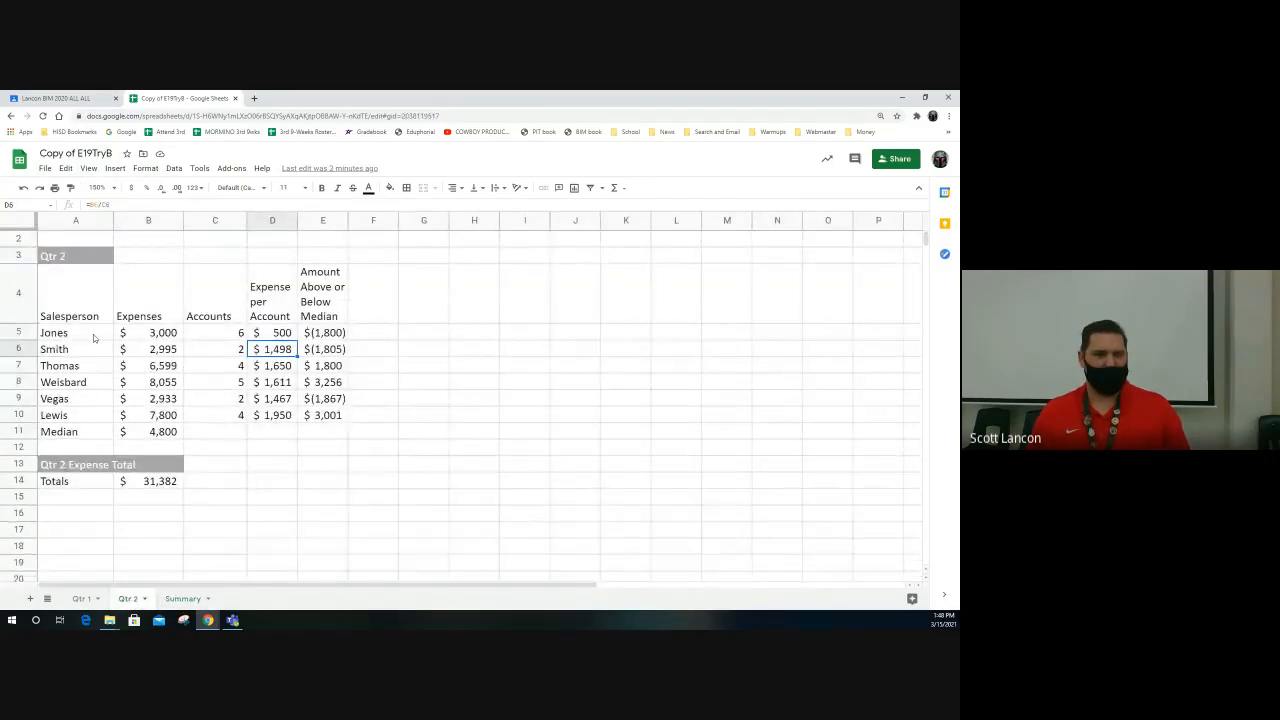
Open the print settings for the Qtr 2 sheet and try the gridlines and notes formatting options, leaving both off.
{"action": "left_click", "coordinate": [55, 189]}
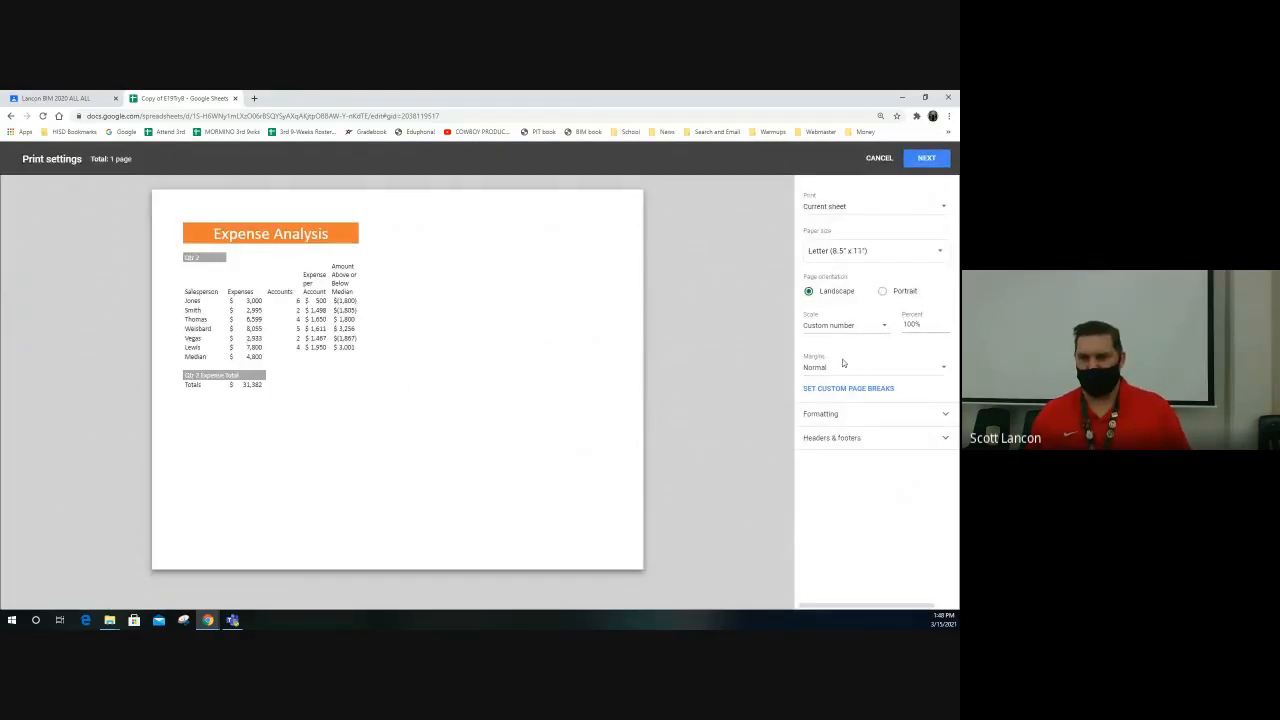
{"action": "left_click", "coordinate": [848, 419]}
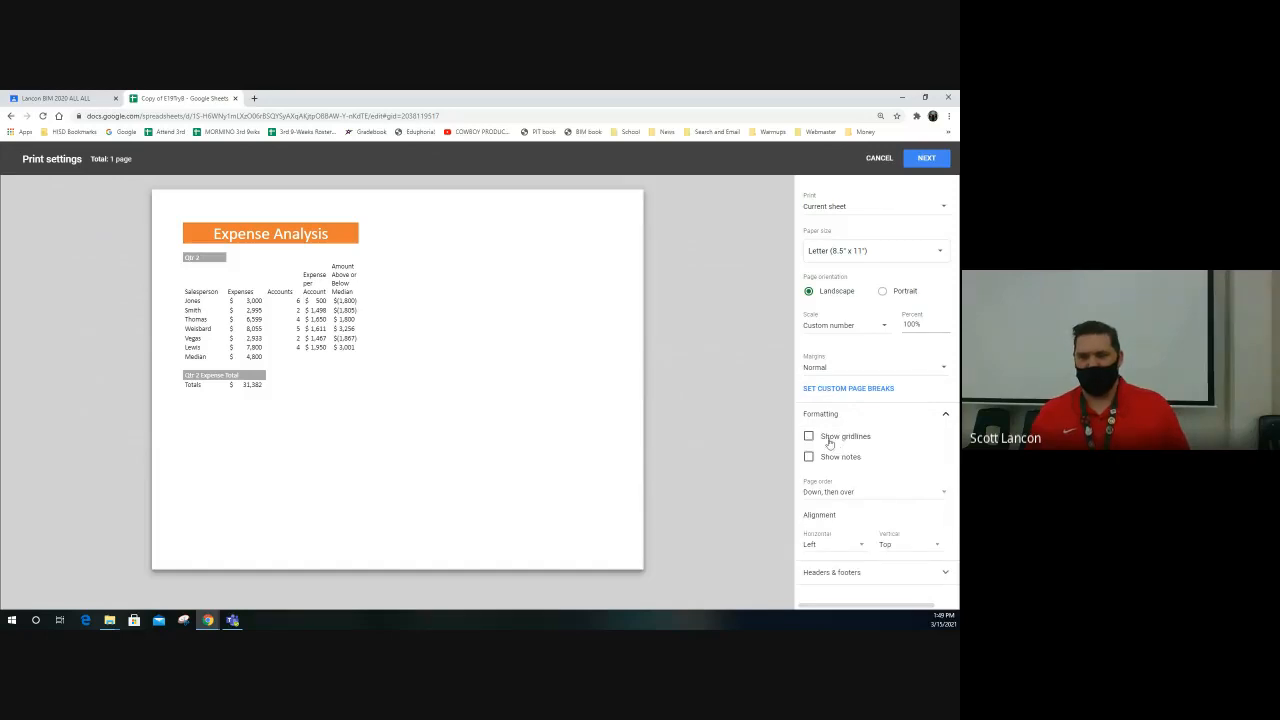
{"action": "left_click", "coordinate": [808, 436]}
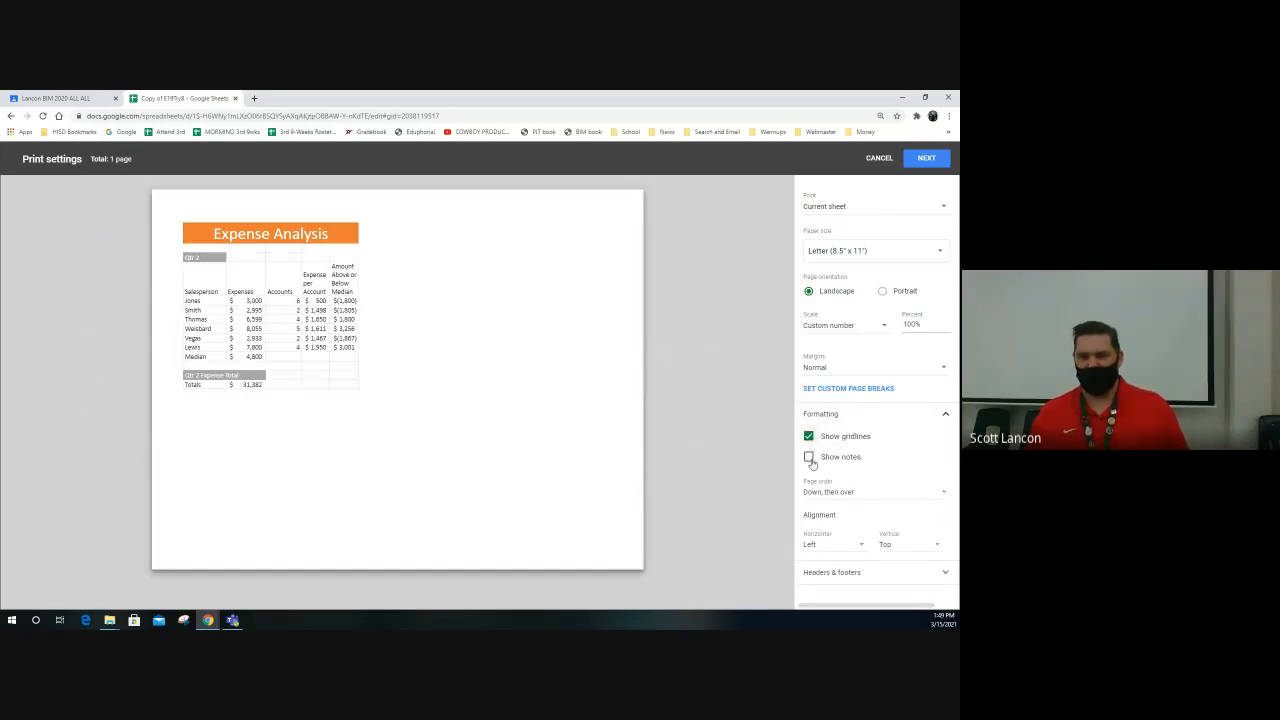
{"action": "left_click", "coordinate": [809, 457]}
{"action": "left_click", "coordinate": [809, 457]}
{"action": "left_click", "coordinate": [808, 436]}
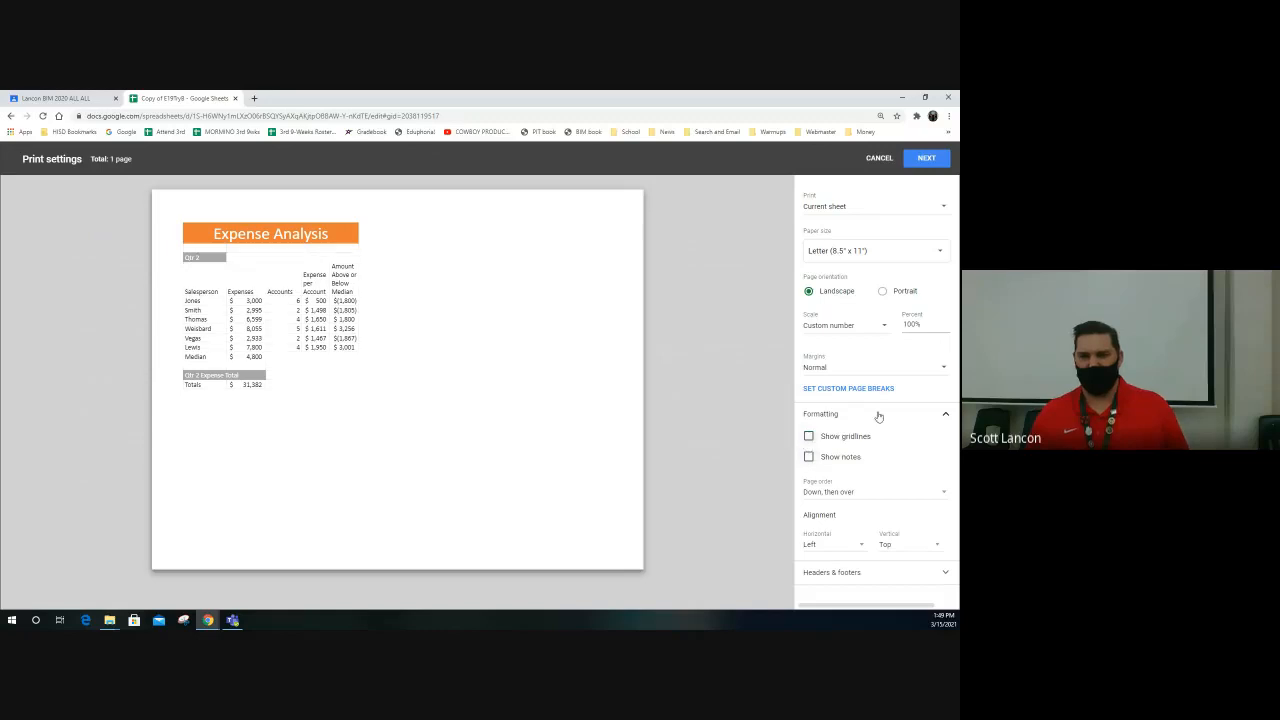
Keep the page order as down, then over, and set custom page breaks after columns A and C and below rows 4 and 10.
{"action": "left_click", "coordinate": [868, 496]}
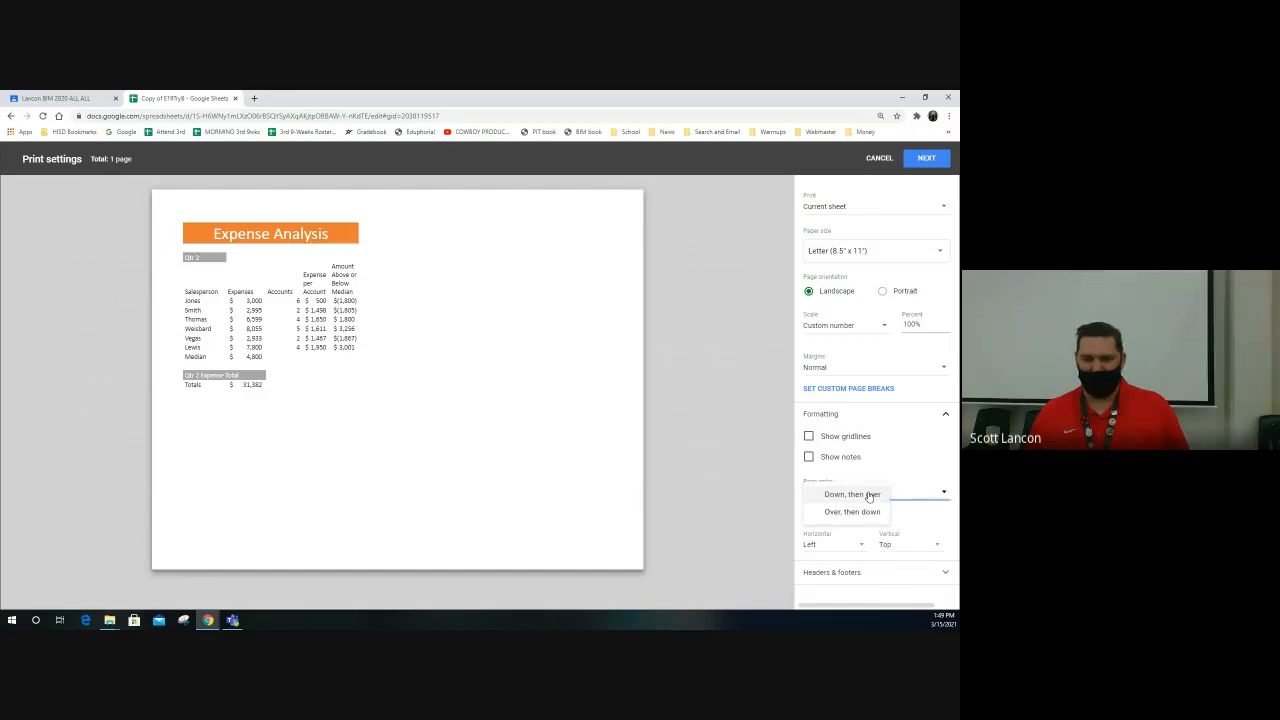
{"action": "left_click", "coordinate": [898, 493]}
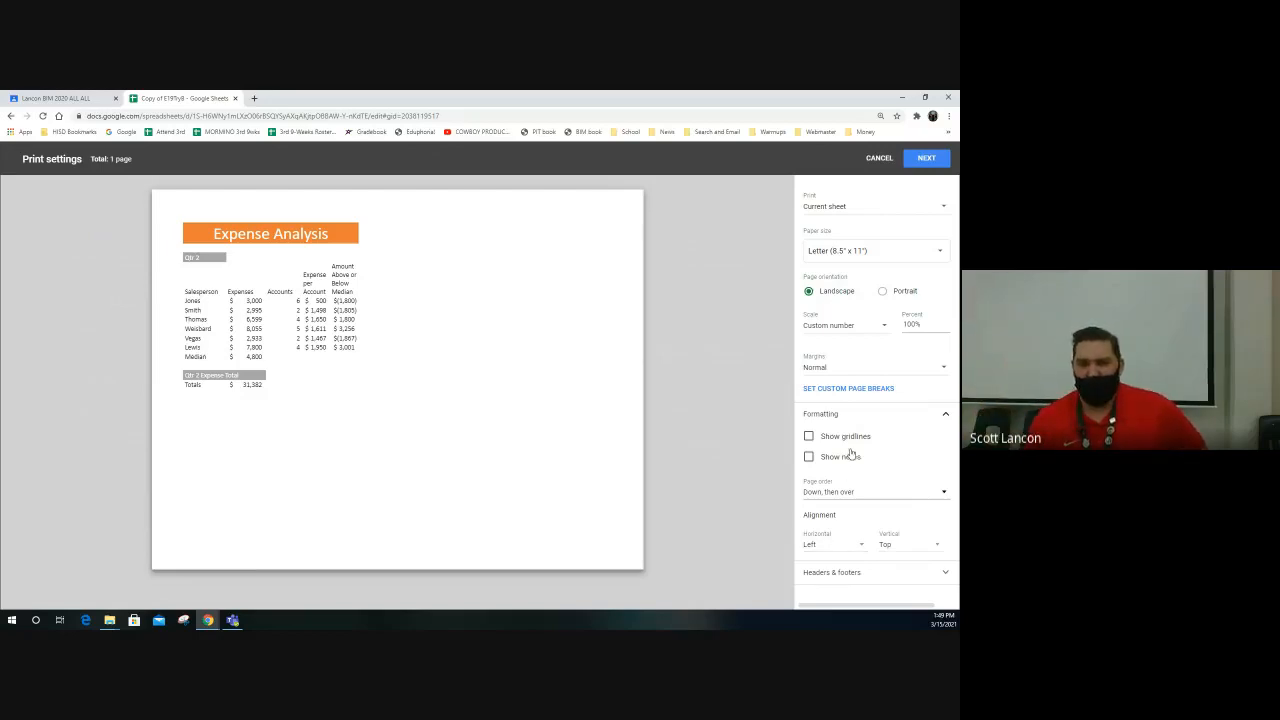
{"action": "left_click", "coordinate": [843, 392]}
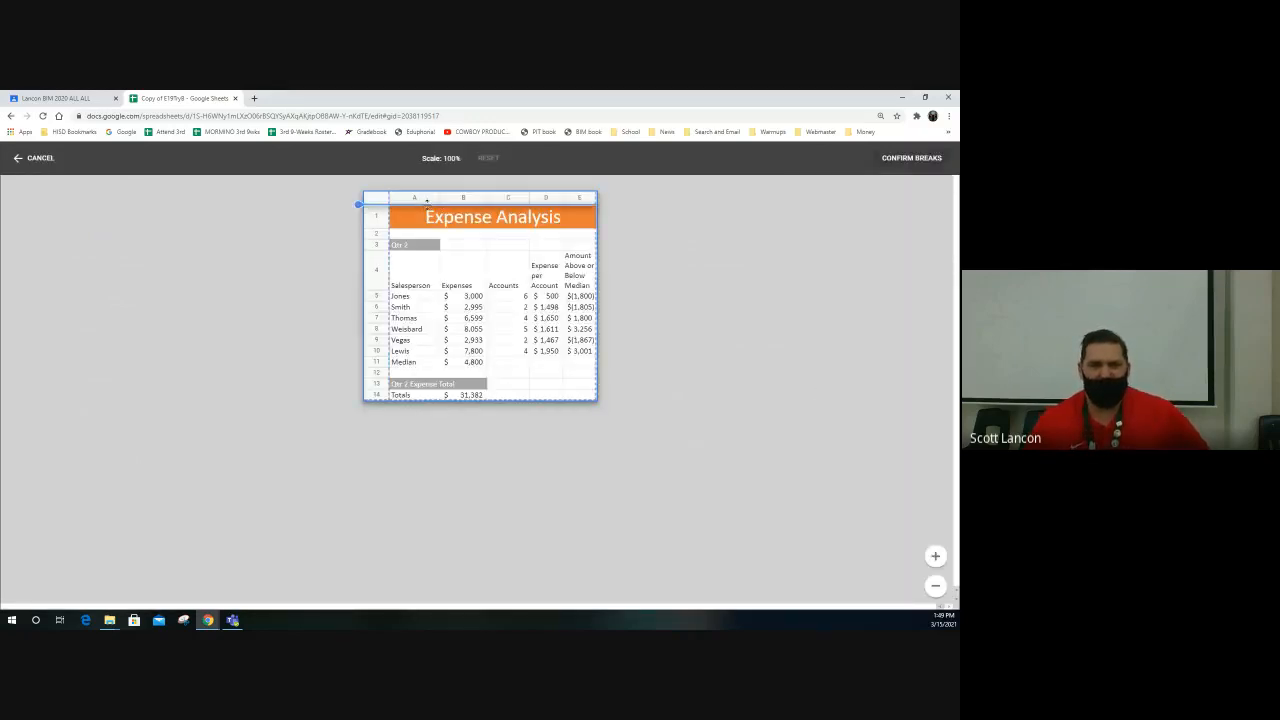
{"action": "left_click_drag", "start_coordinate": [427, 204], "coordinate": [439, 316]}
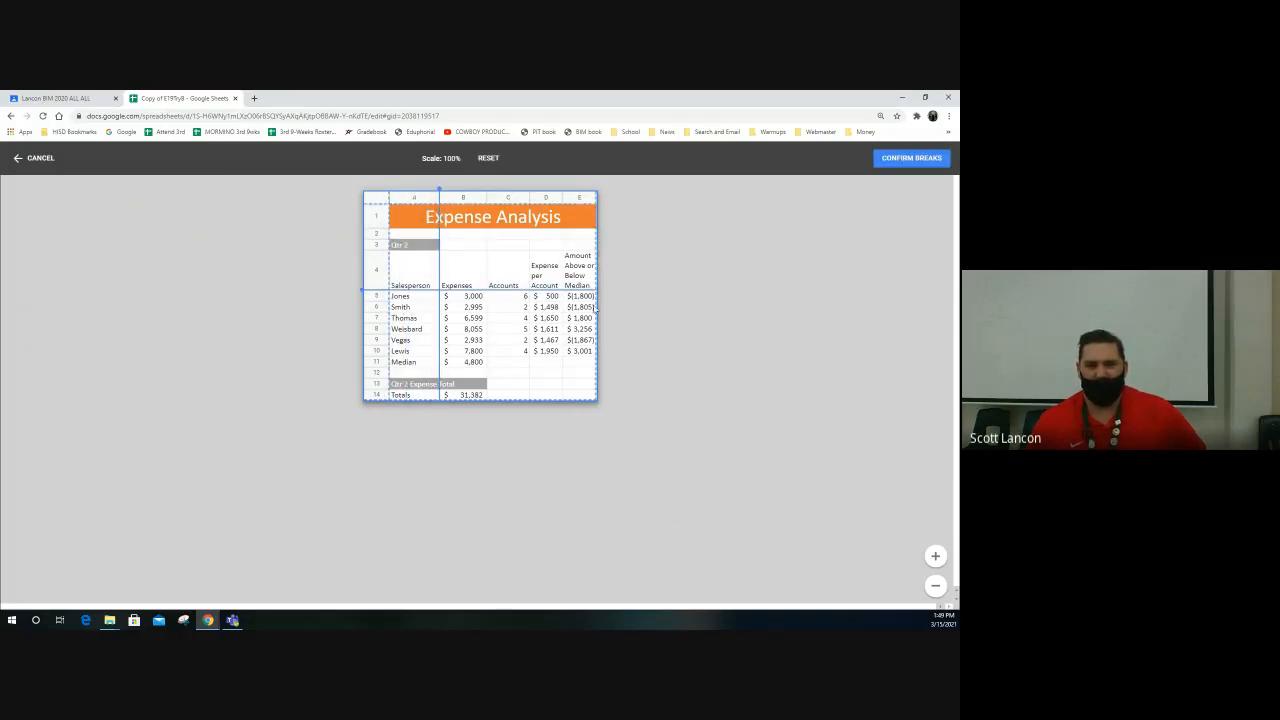
{"action": "left_click_drag", "start_coordinate": [597, 316], "coordinate": [529, 316]}
{"action": "left_click_drag", "start_coordinate": [491, 397], "coordinate": [498, 357]}
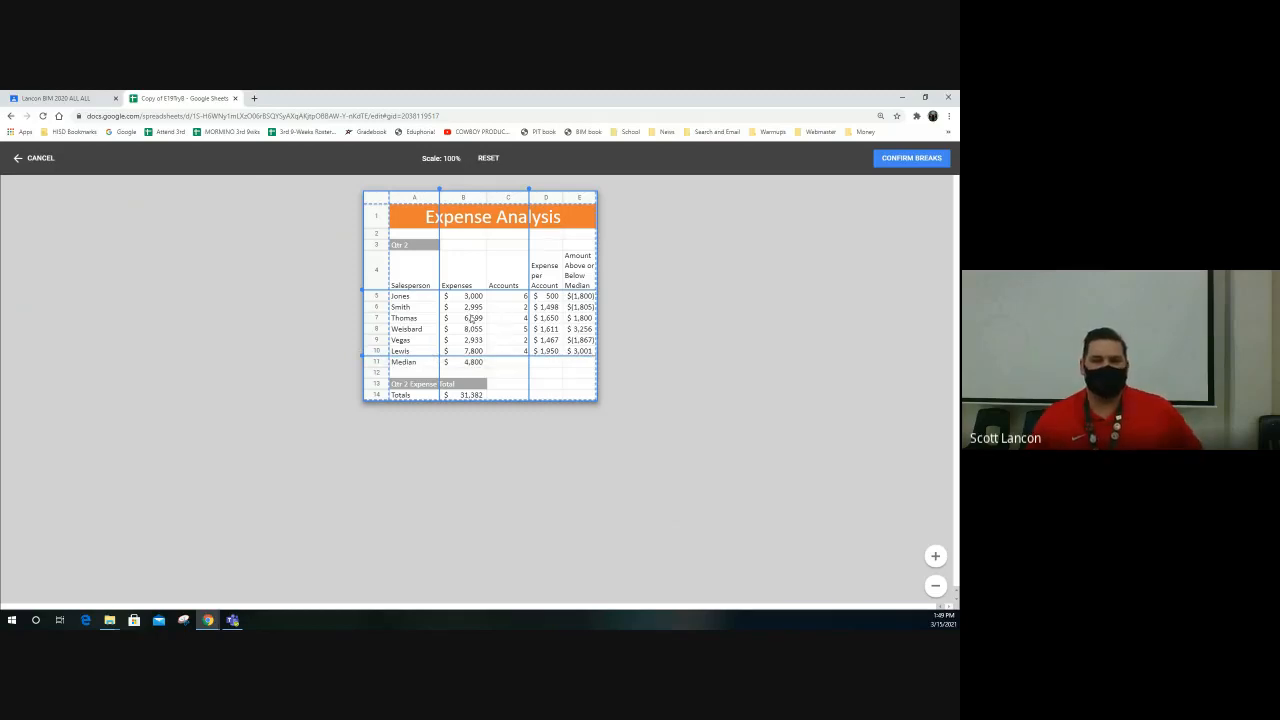
{"action": "left_click", "coordinate": [914, 160]}
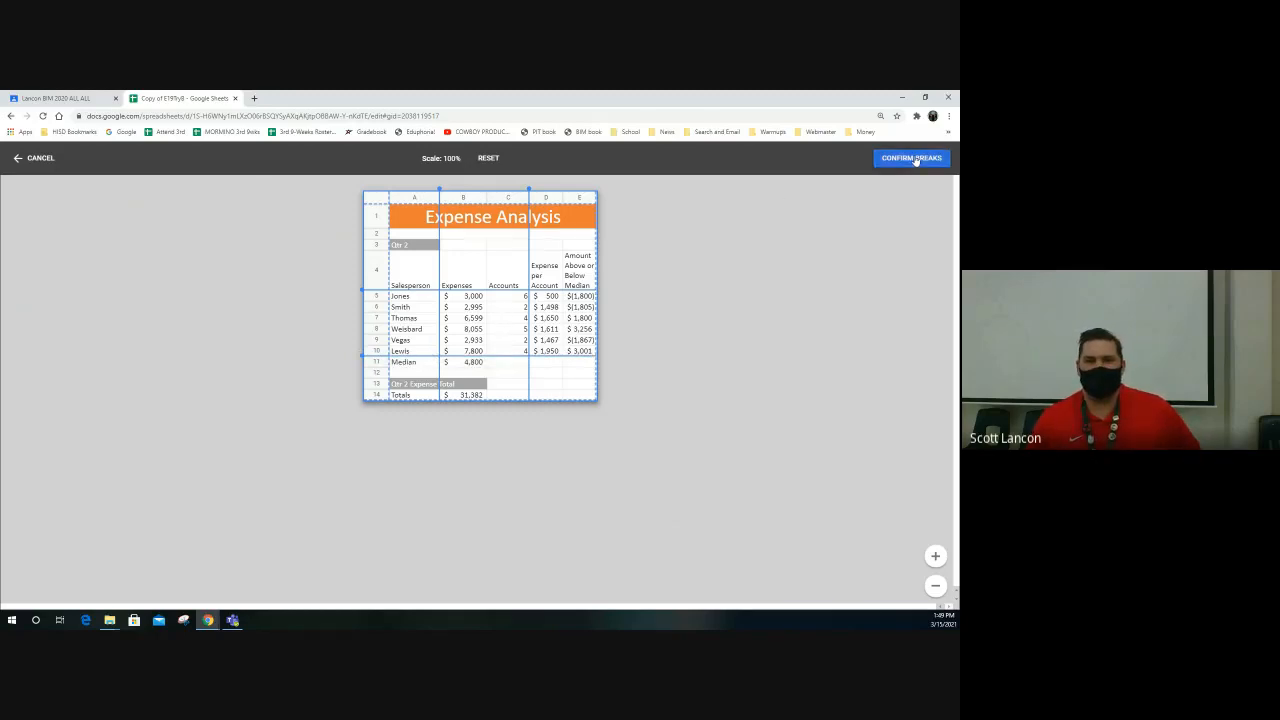
Look through the preview pages produced by the custom page breaks on the Qtr 2 sheet.
{"action": "scroll", "coordinate": [322, 353], "scroll_direction": "down", "scroll_amount": 10}
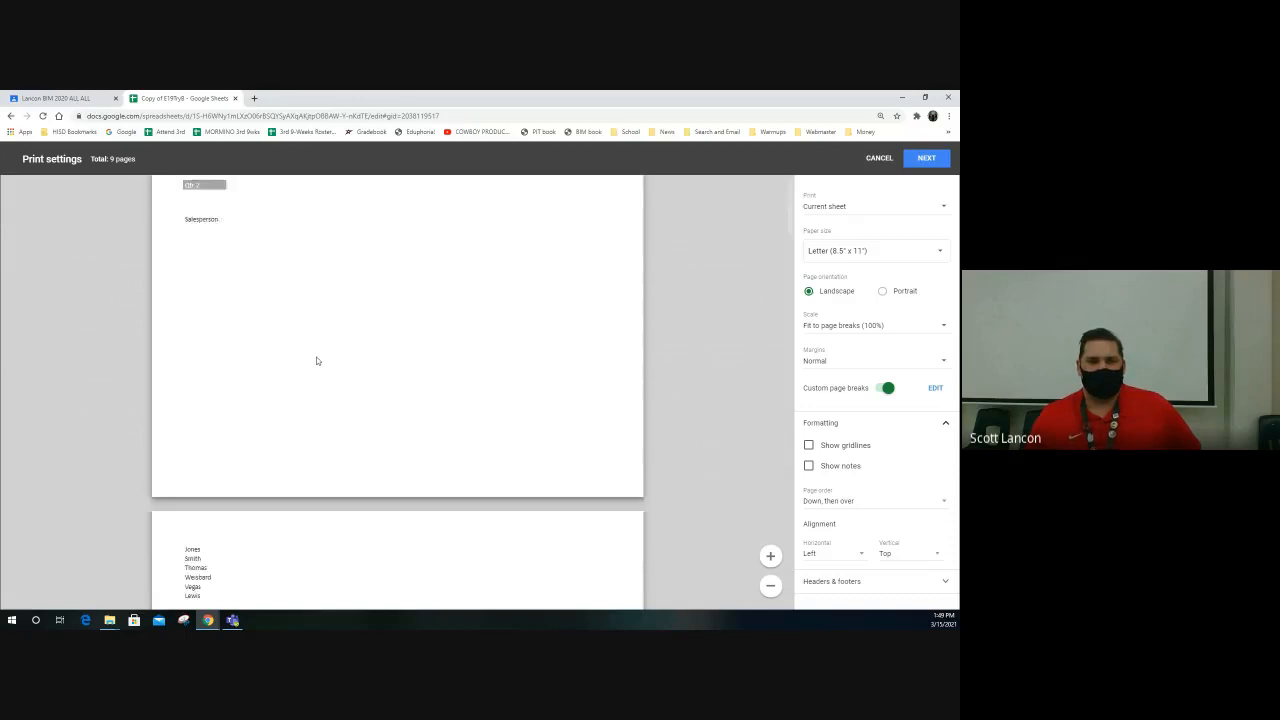
{"action": "scroll", "coordinate": [316, 362], "scroll_direction": "down", "scroll_amount": 15}
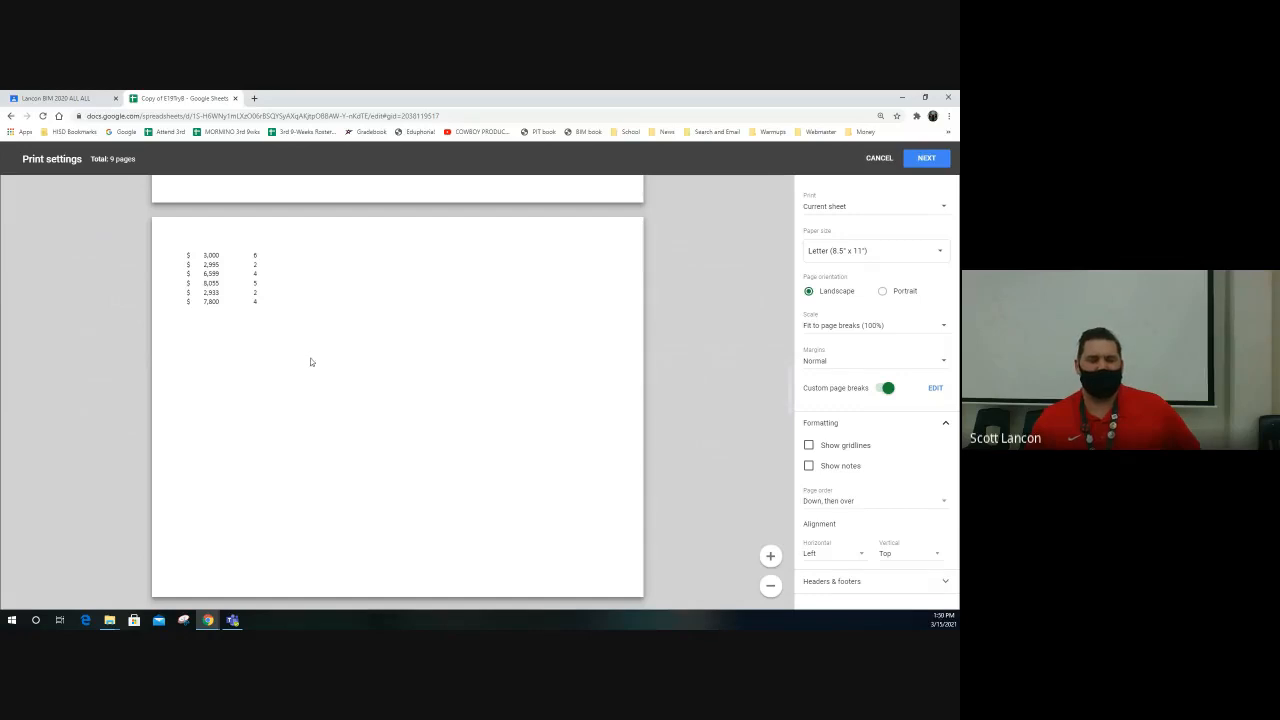
{"action": "scroll", "coordinate": [299, 355], "scroll_direction": "up", "scroll_amount": 5}
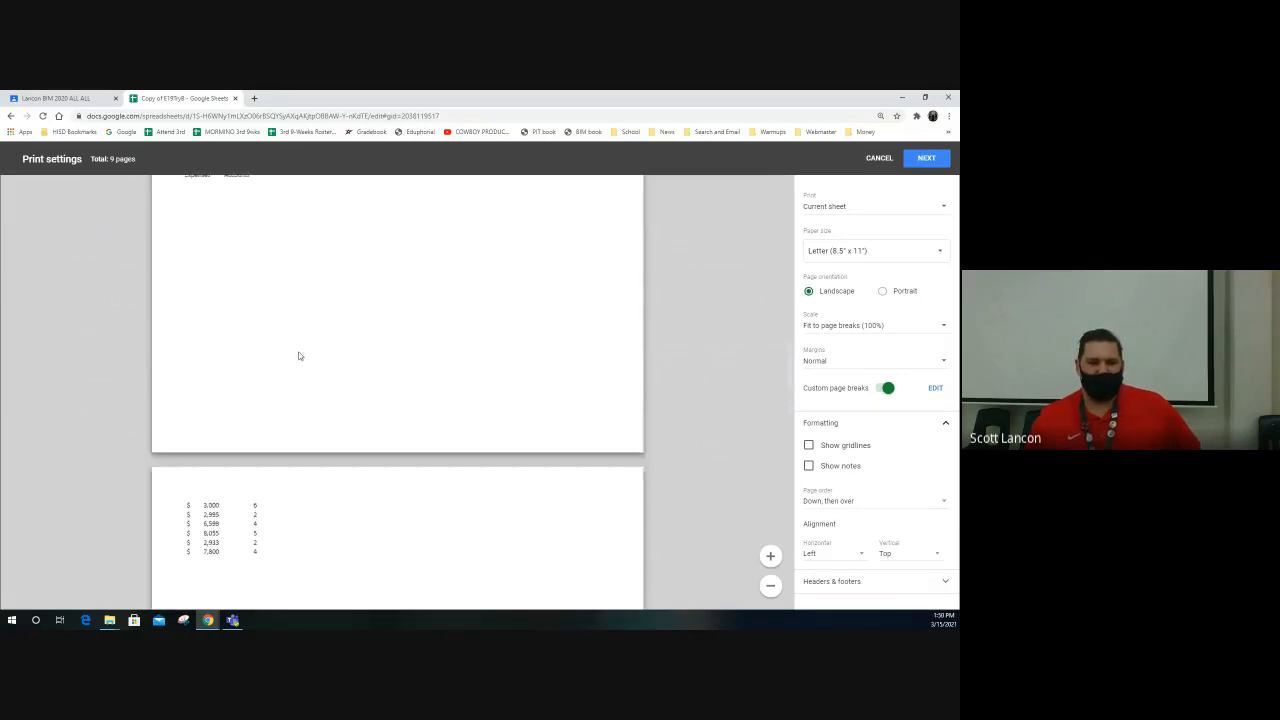
{"action": "scroll", "coordinate": [300, 353], "scroll_direction": "up", "scroll_amount": 5}
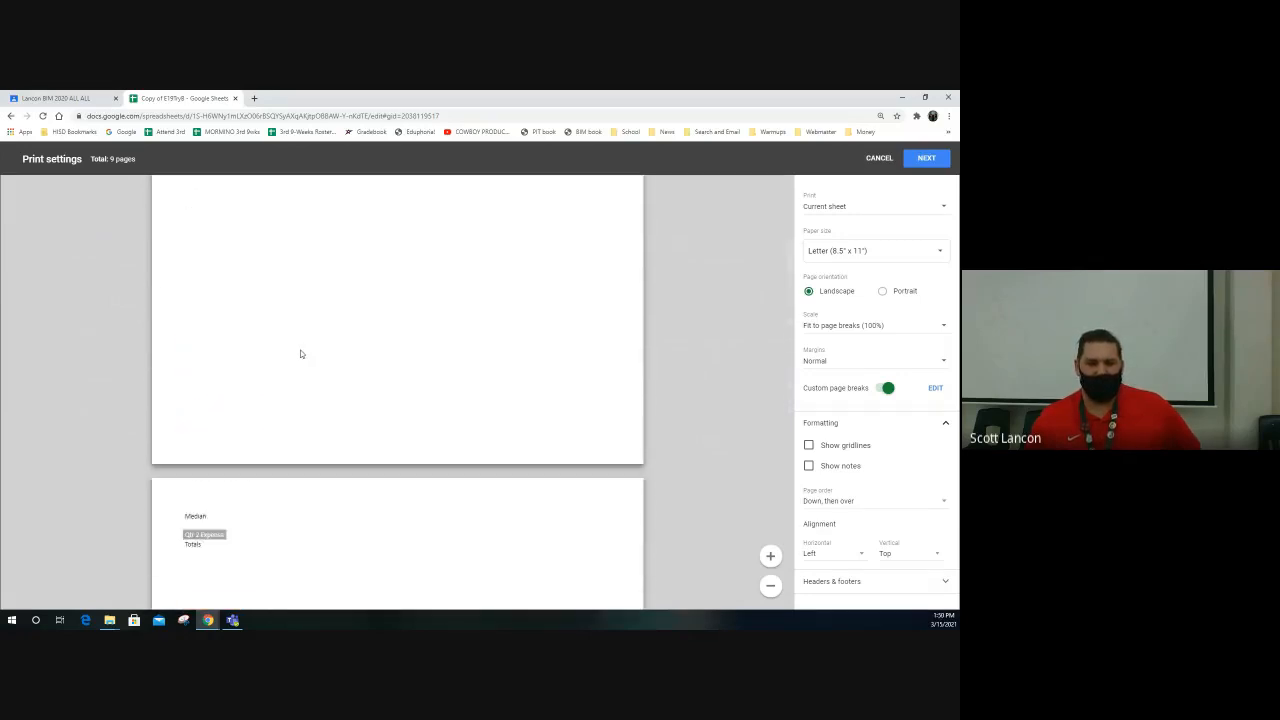
{"action": "scroll", "coordinate": [304, 351], "scroll_direction": "up", "scroll_amount": 2}
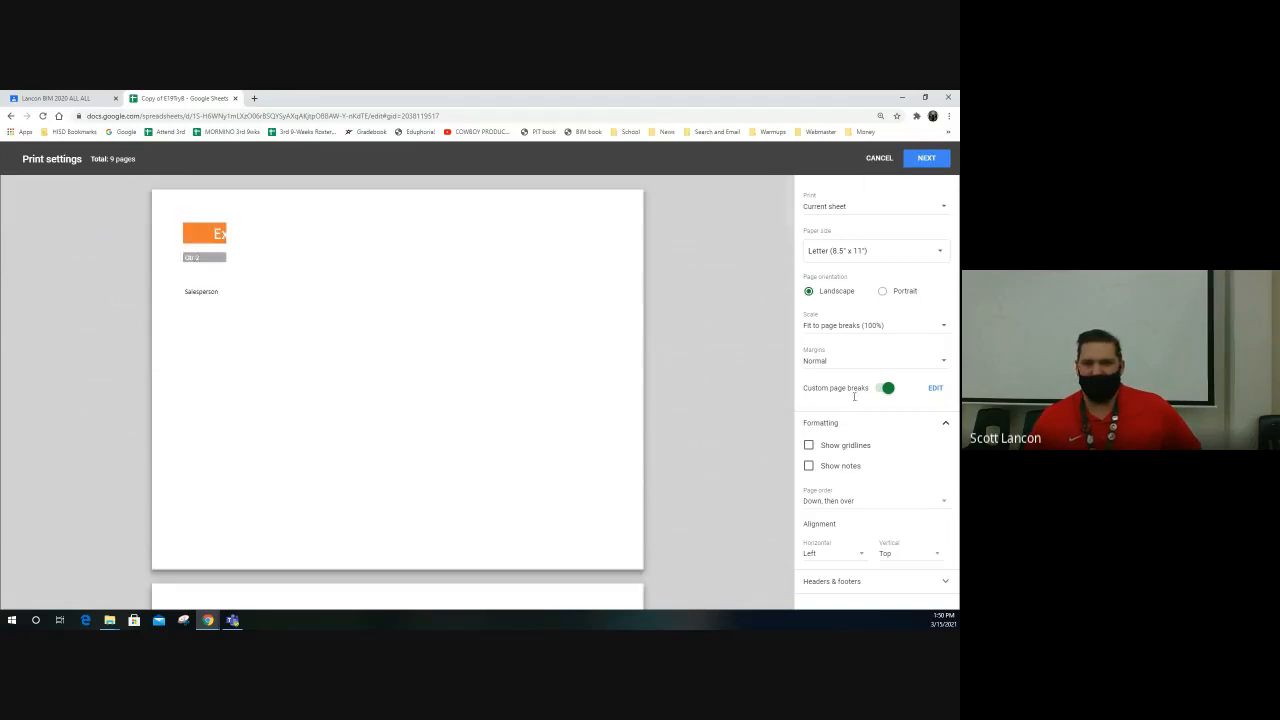
Edit the custom page breaks to leave only one break below row 7, confirm them, and check the preview pages.
{"action": "left_click", "coordinate": [935, 388]}
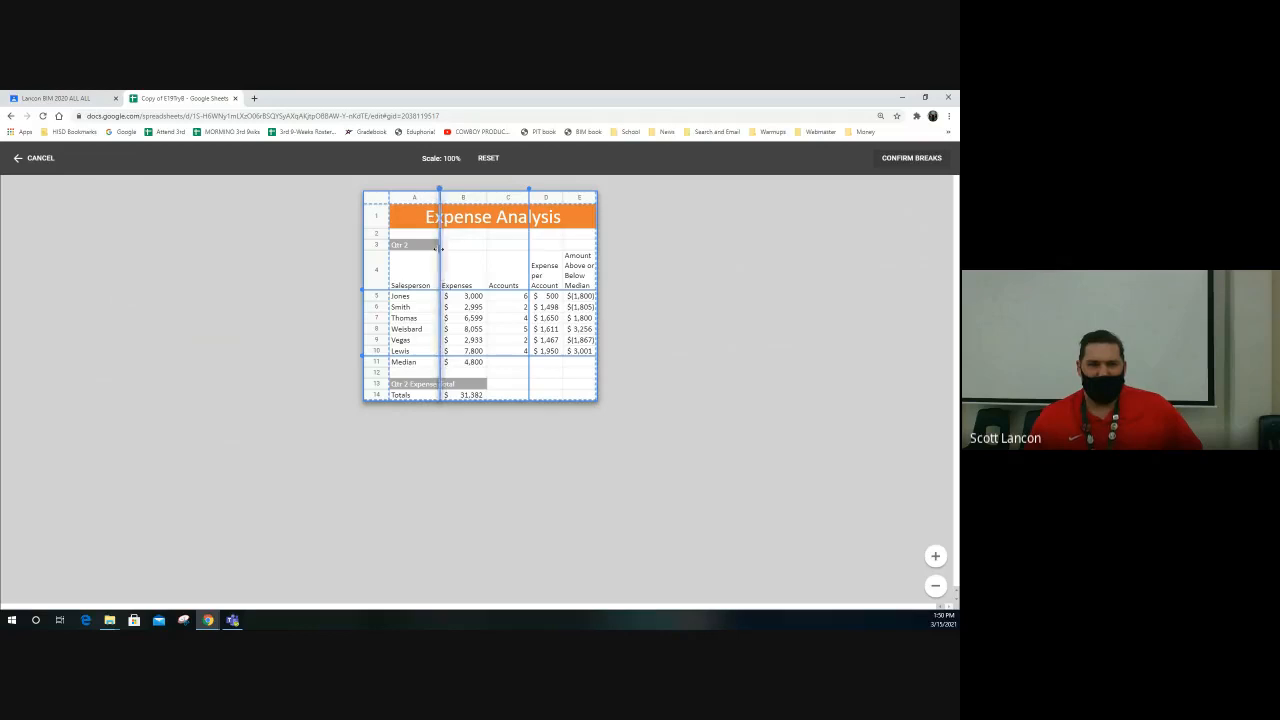
{"action": "left_click_drag", "start_coordinate": [439, 248], "coordinate": [386, 248]}
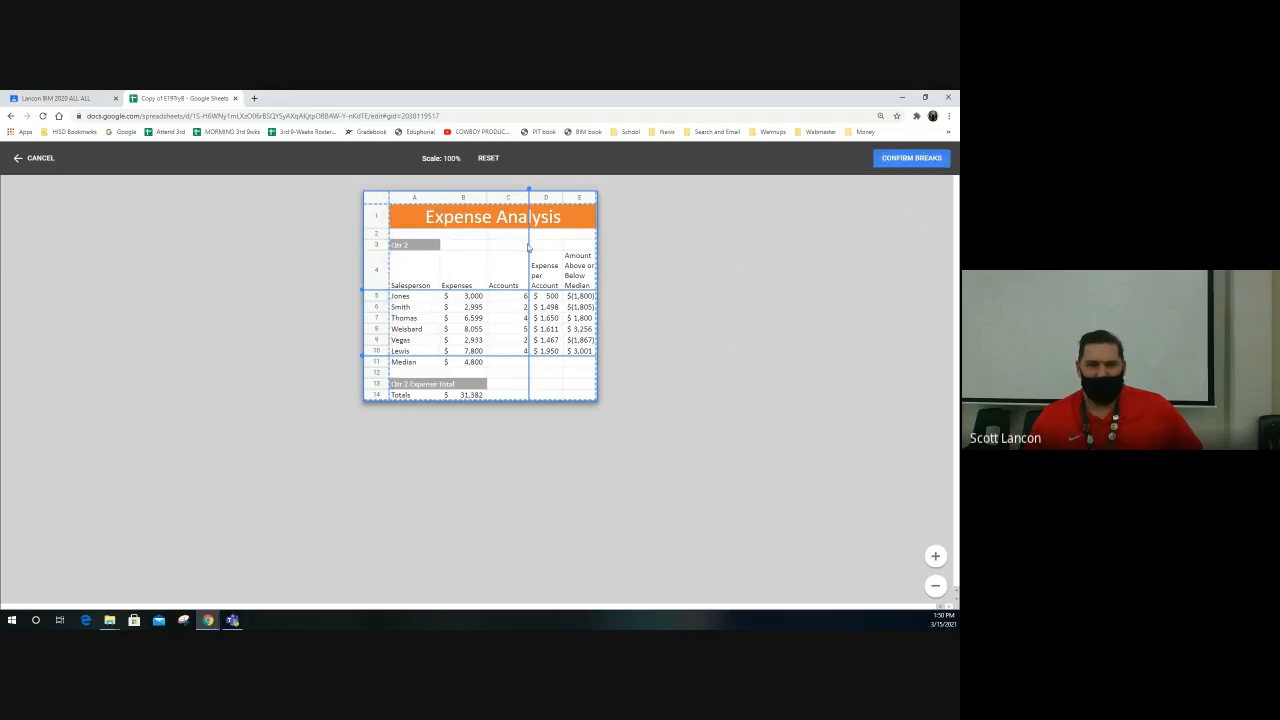
{"action": "left_click_drag", "start_coordinate": [529, 248], "coordinate": [626, 249]}
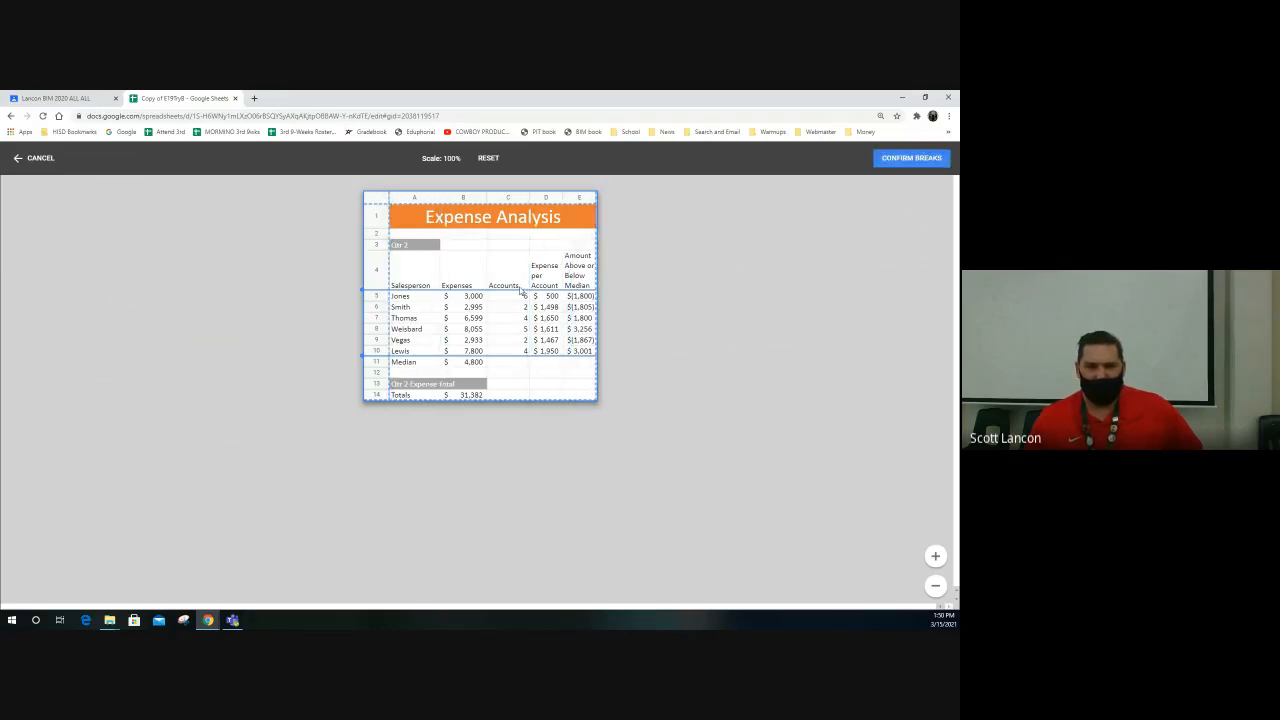
{"action": "left_click_drag", "start_coordinate": [521, 291], "coordinate": [472, 198]}
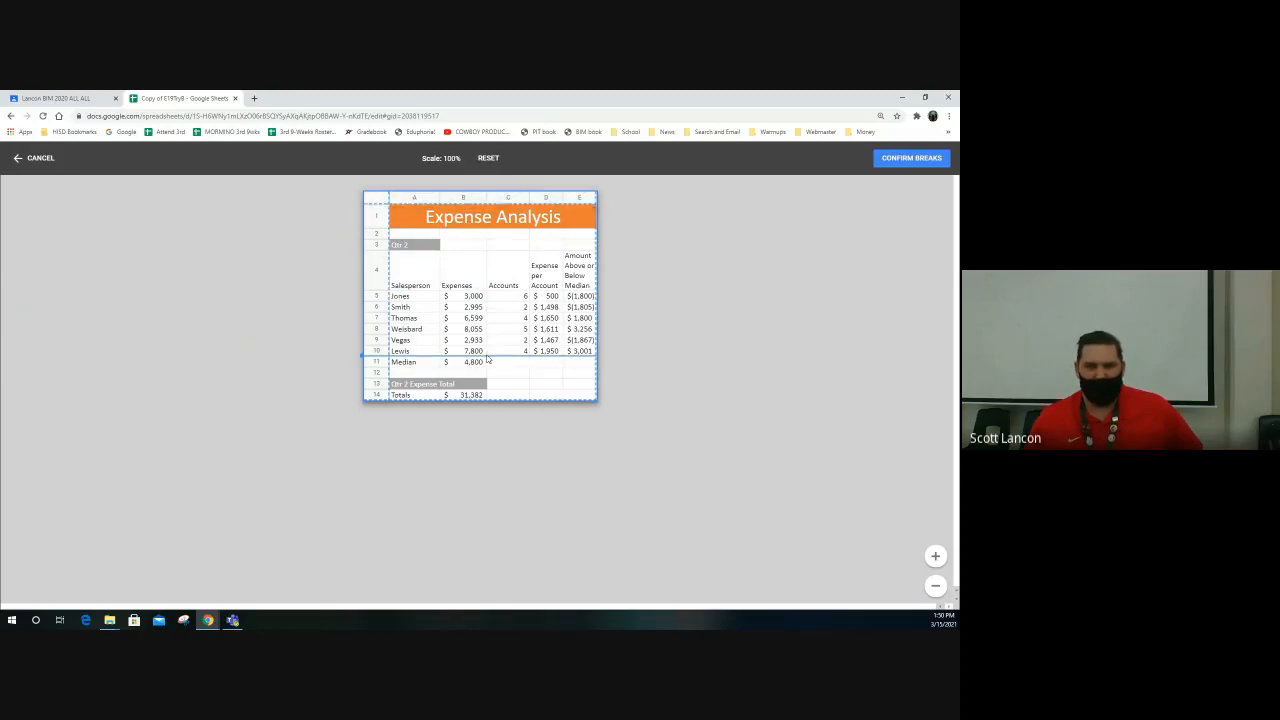
{"action": "left_click_drag", "start_coordinate": [488, 358], "coordinate": [497, 324]}
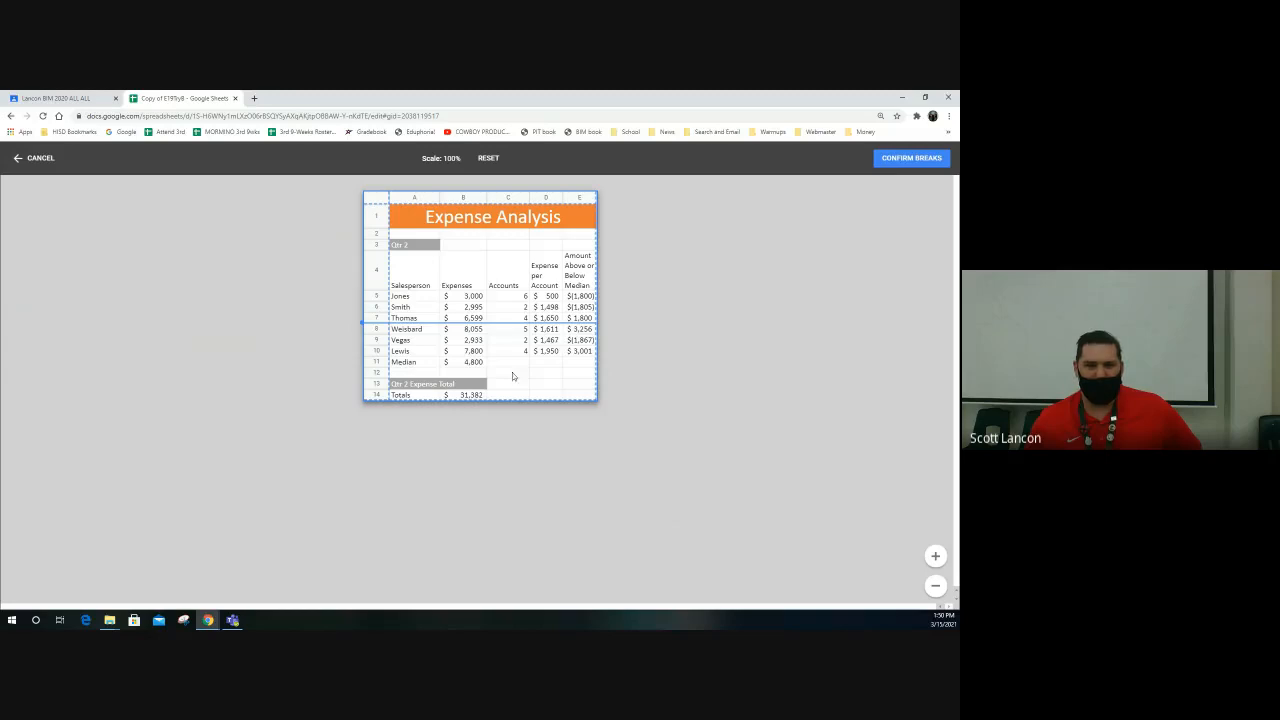
{"action": "left_click", "coordinate": [911, 158]}
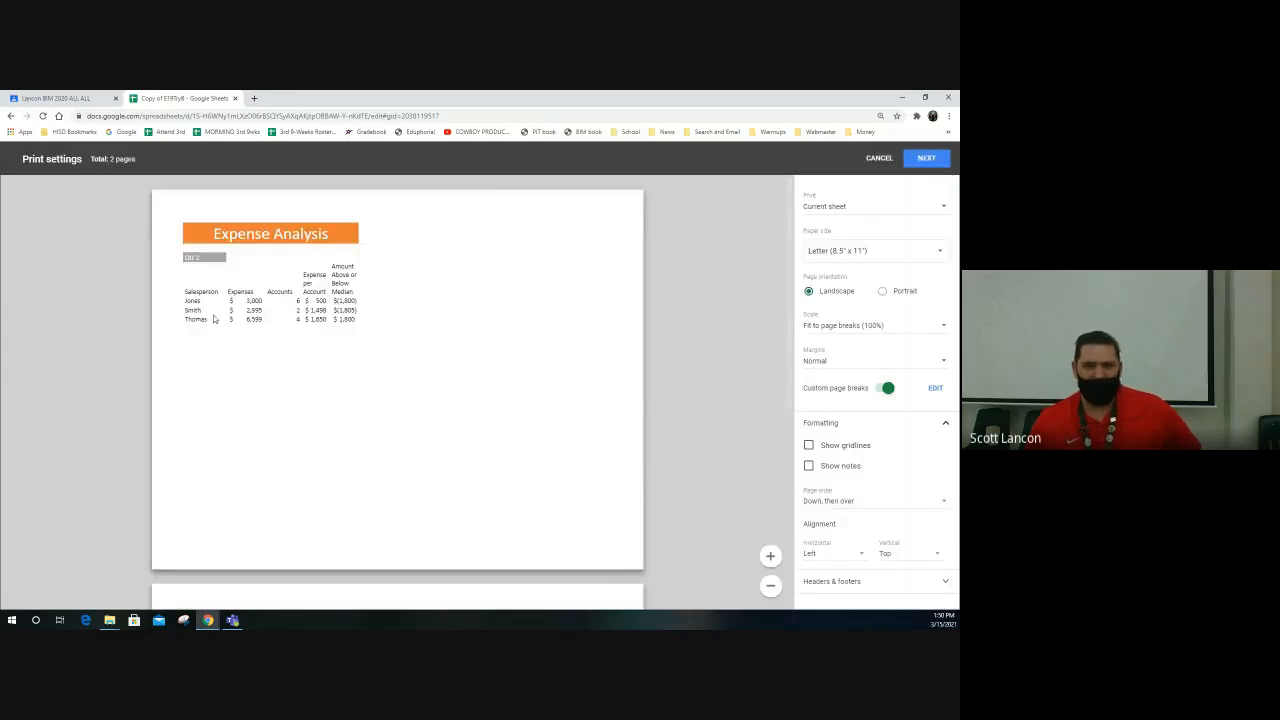
{"action": "scroll", "coordinate": [243, 349], "scroll_direction": "down", "scroll_amount": 3}
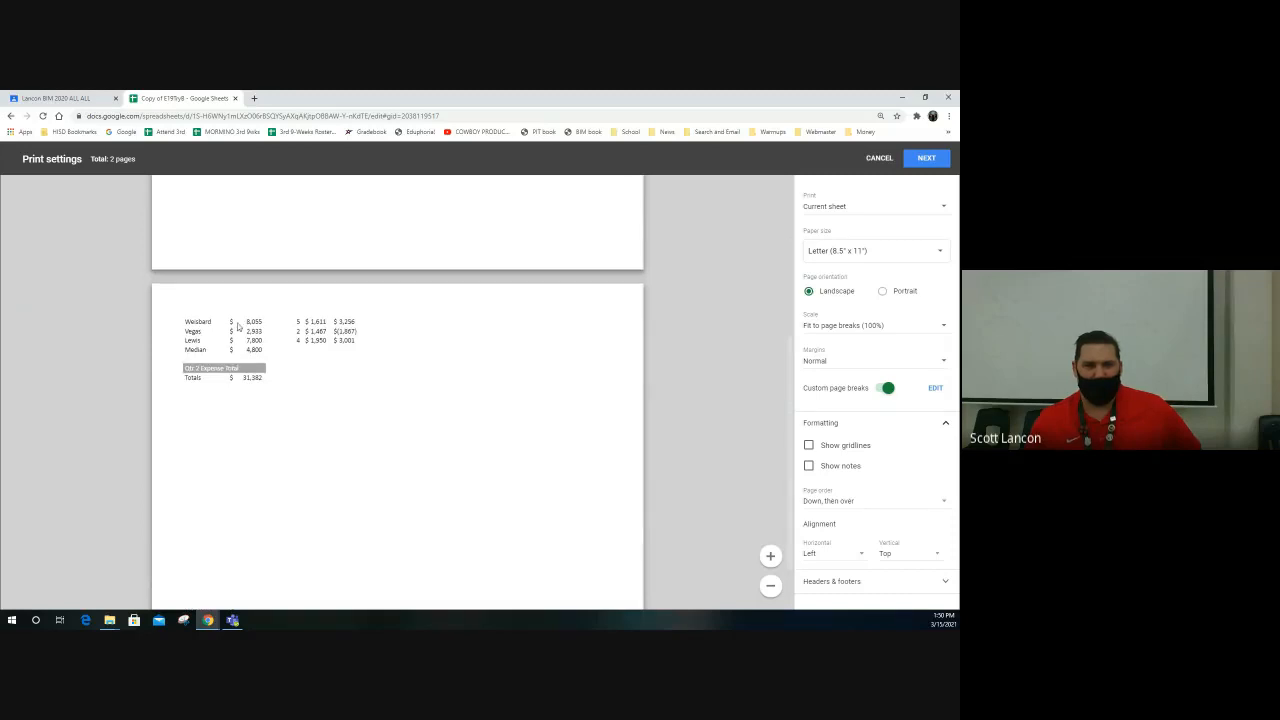
{"action": "scroll", "coordinate": [306, 357], "scroll_direction": "up", "scroll_amount": 3}
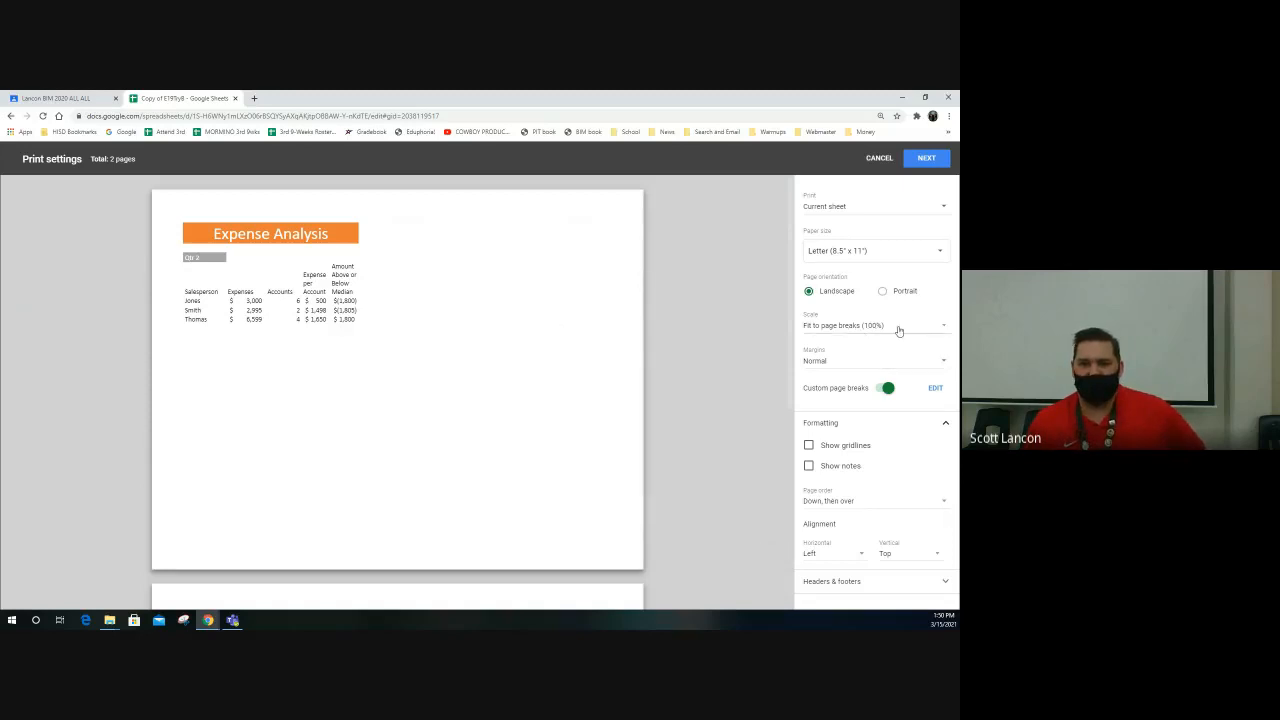
Try the Fit to width and Fit to height print scales, keeping the paper size at Letter (8.5" x 11").
{"action": "left_click", "coordinate": [944, 326]}
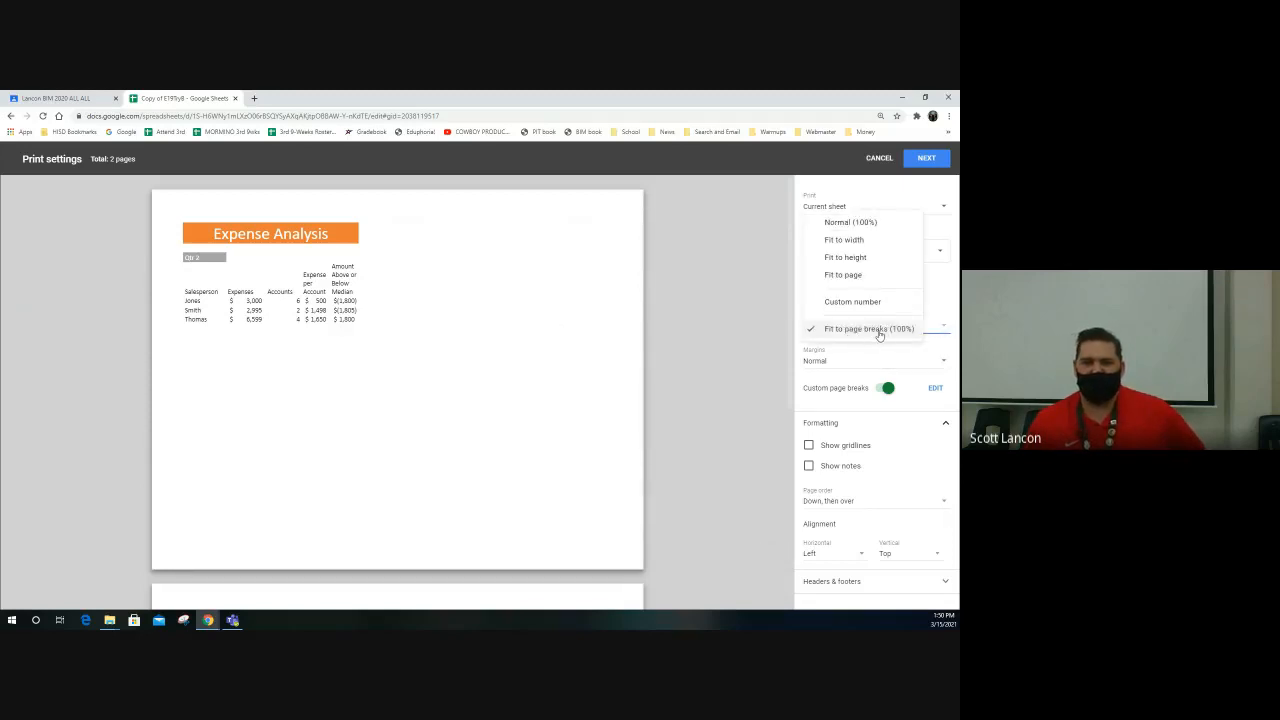
{"action": "left_click", "coordinate": [849, 241]}
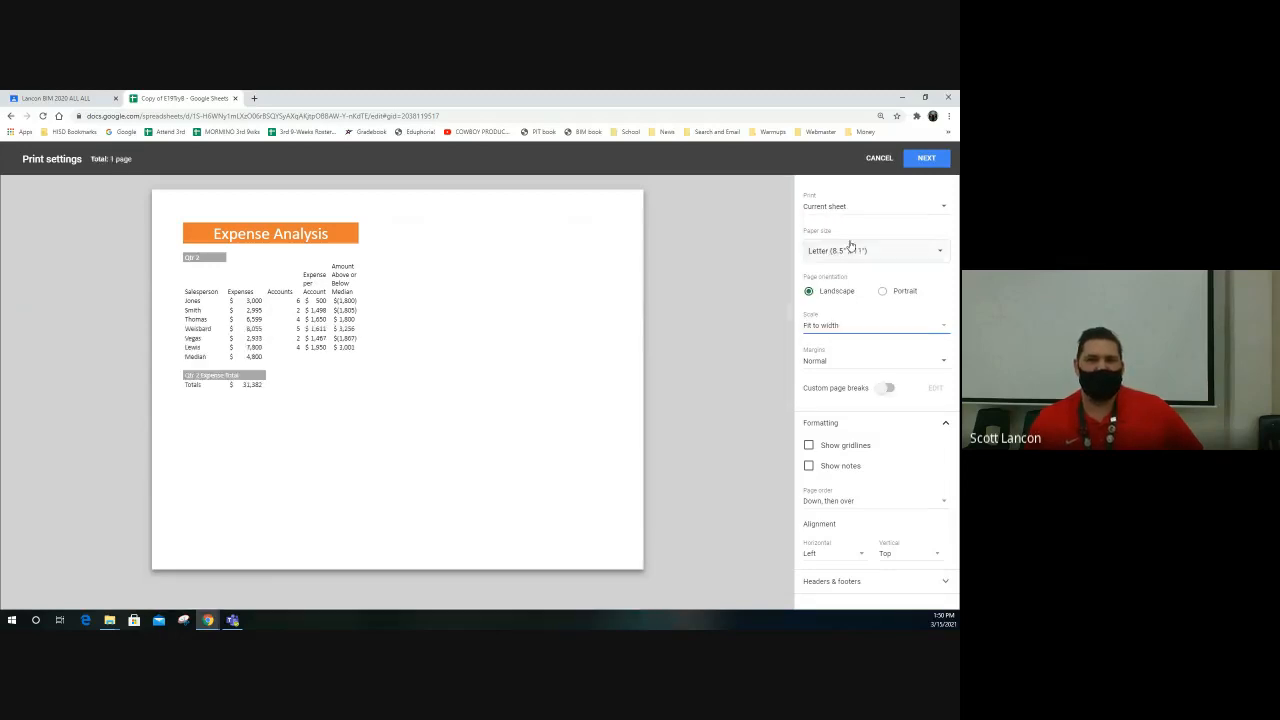
{"action": "left_click", "coordinate": [855, 255]}
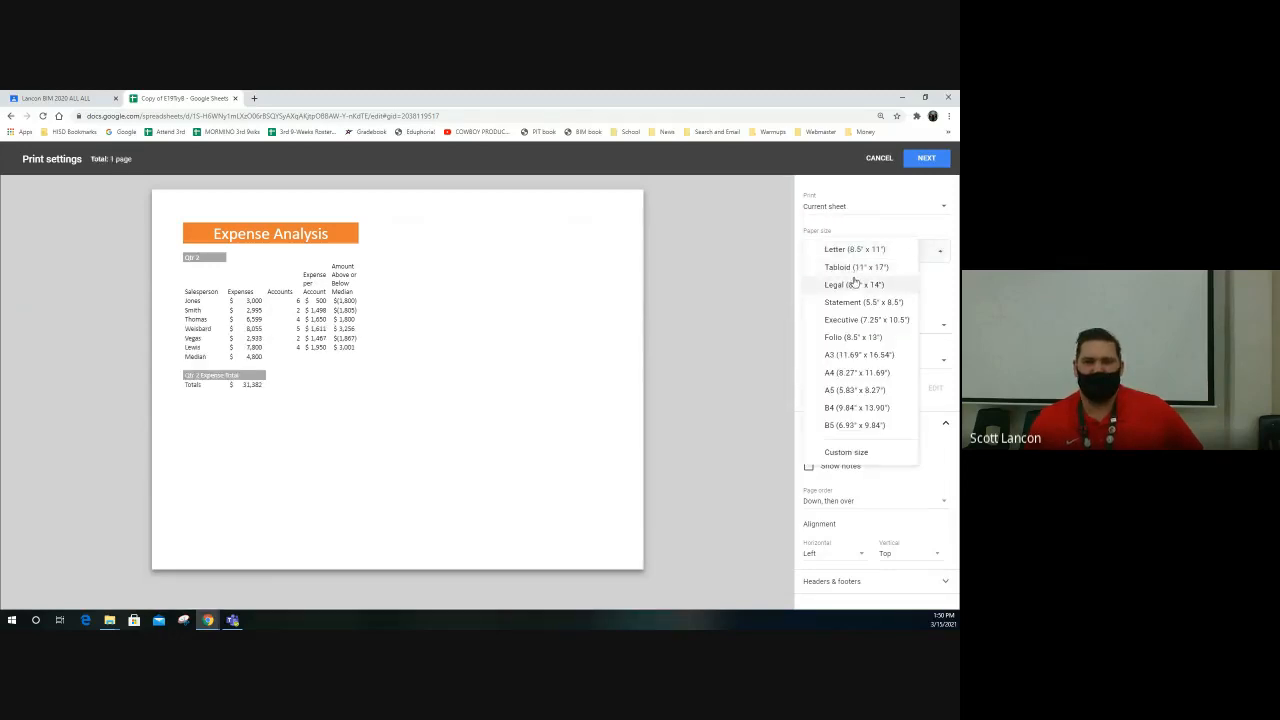
{"action": "left_click", "coordinate": [851, 233]}
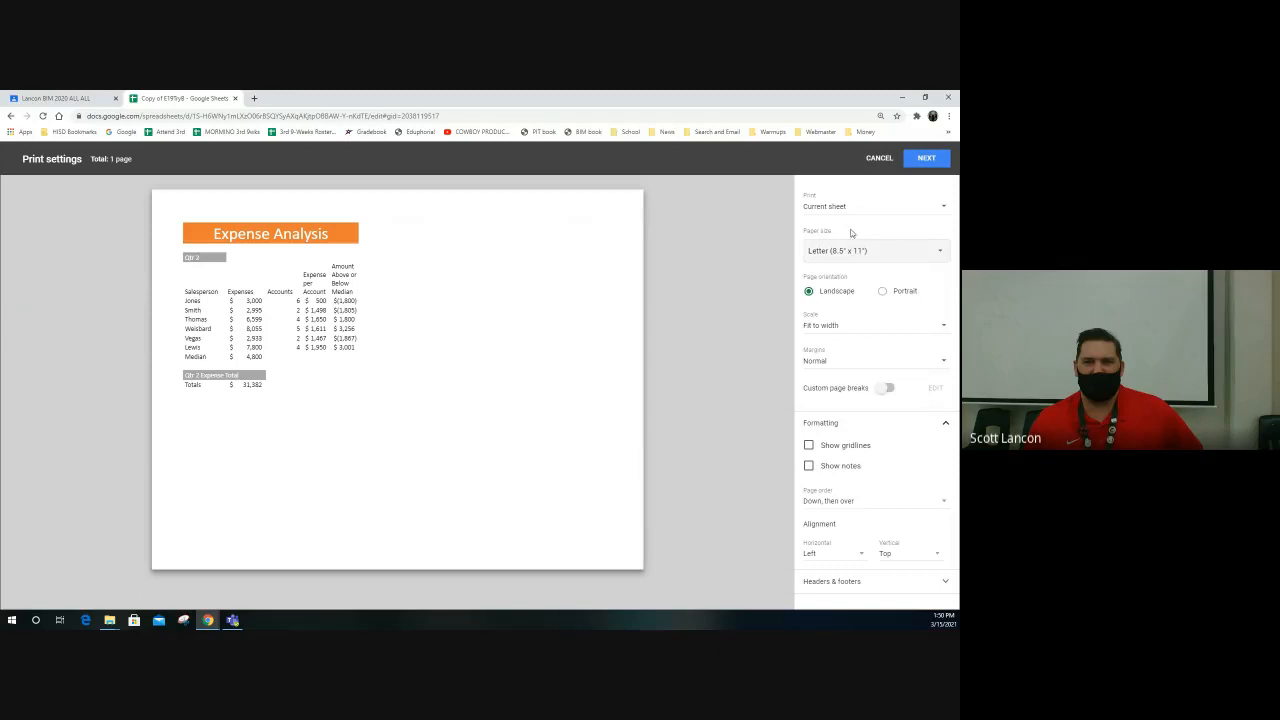
{"action": "left_click", "coordinate": [840, 325]}
{"action": "left_click", "coordinate": [837, 348]}
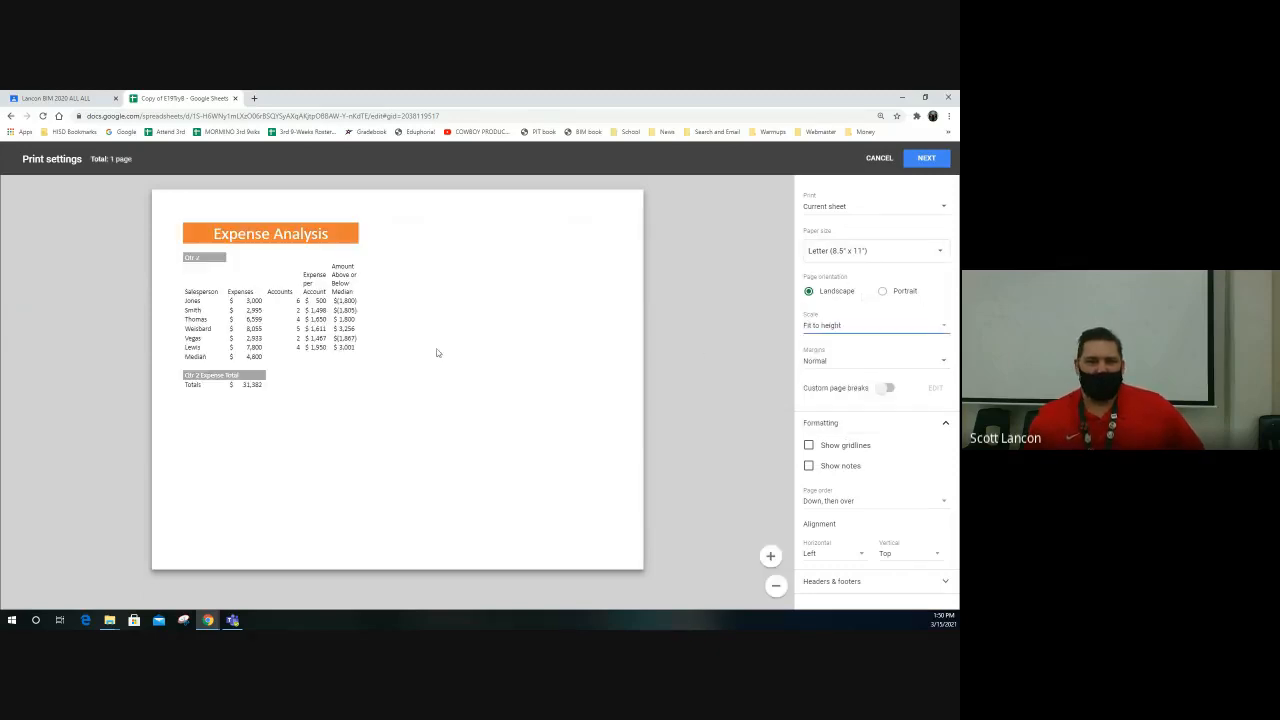
{"action": "left_click", "coordinate": [846, 256]}
{"action": "left_click", "coordinate": [854, 246]}
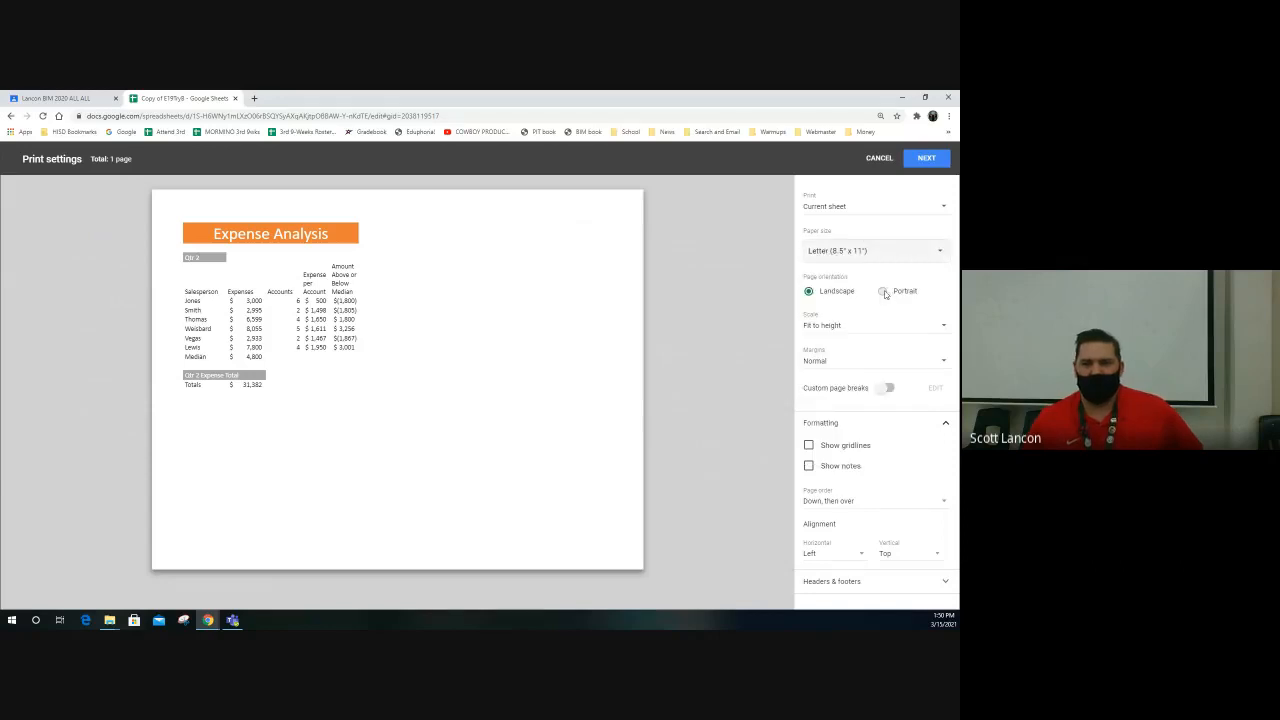
Try portrait orientation with the scale set to Fit to page breaks (100%), and cancel out of the print settings.
{"action": "left_click", "coordinate": [884, 292]}
{"action": "left_click", "coordinate": [834, 326]}
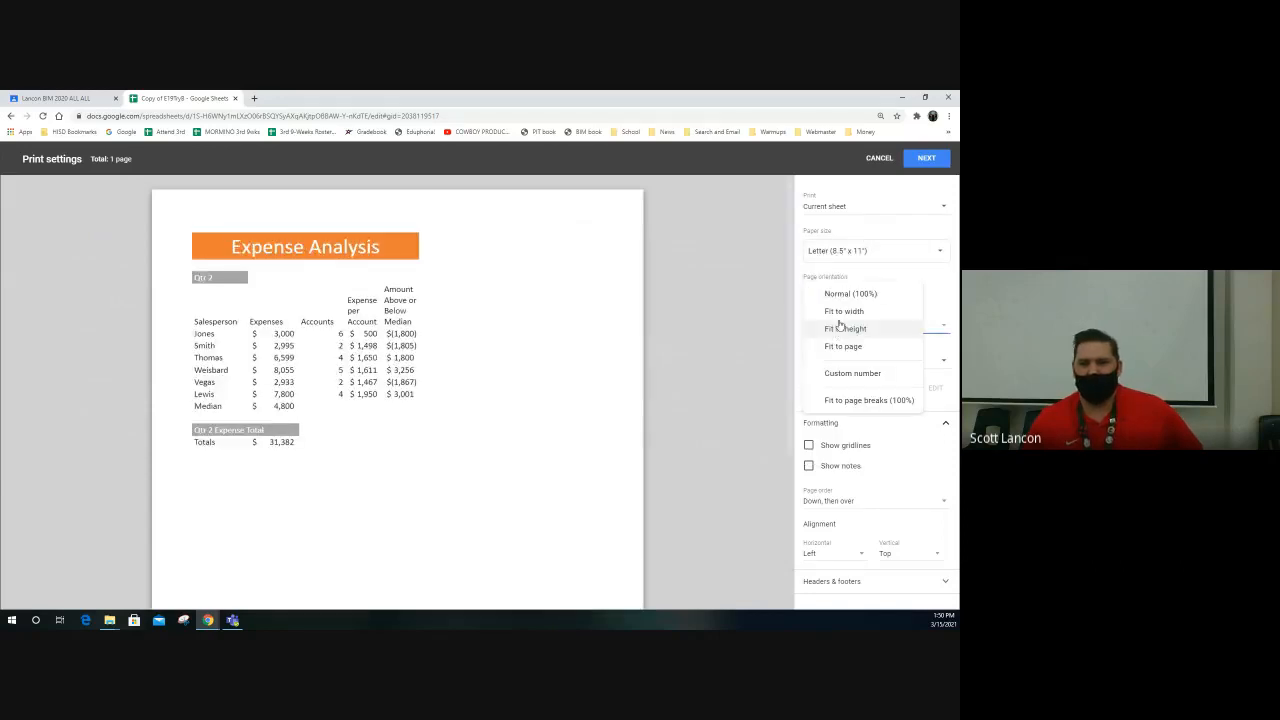
{"action": "left_click", "coordinate": [855, 400]}
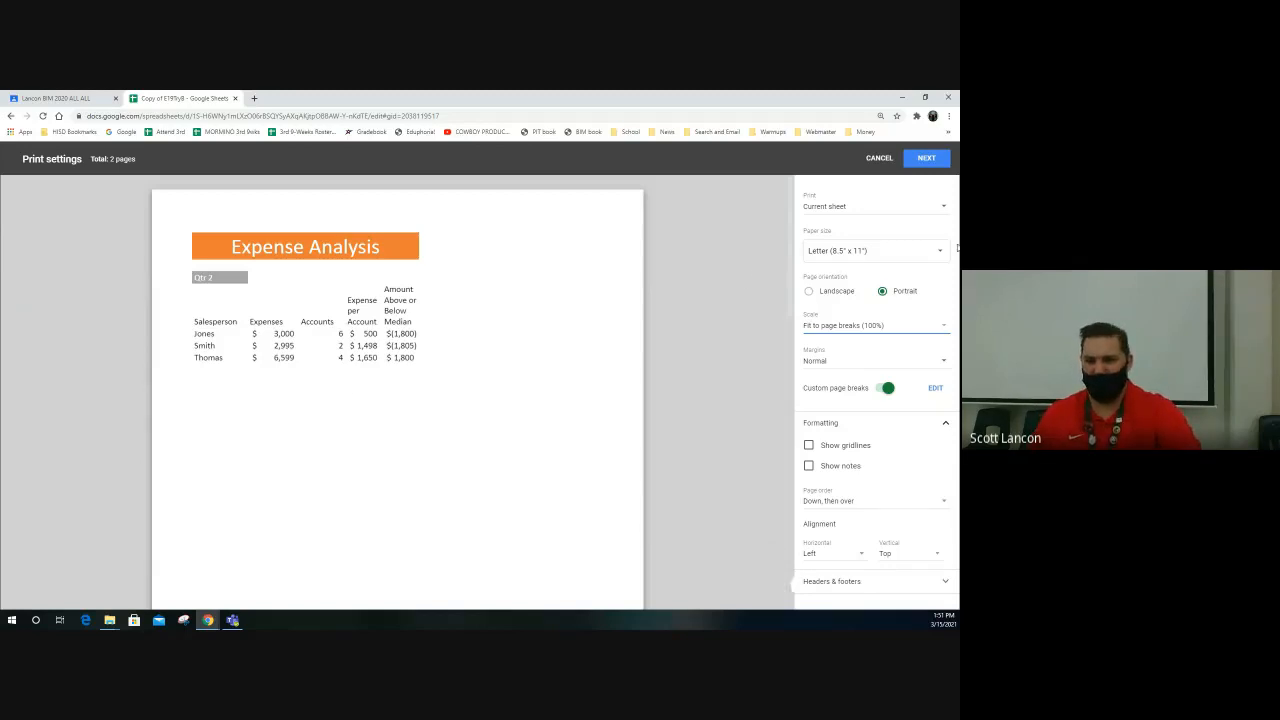
{"action": "left_click", "coordinate": [884, 159]}
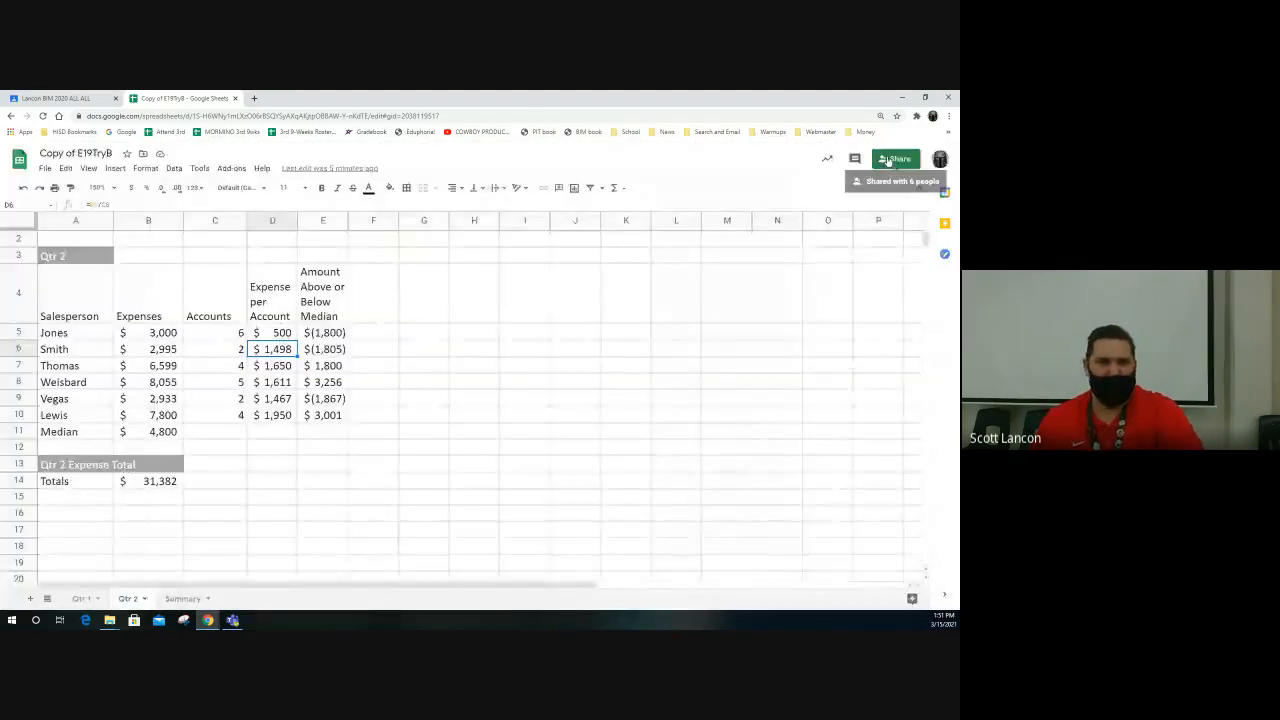
{"action": "left_click", "coordinate": [95, 171]}
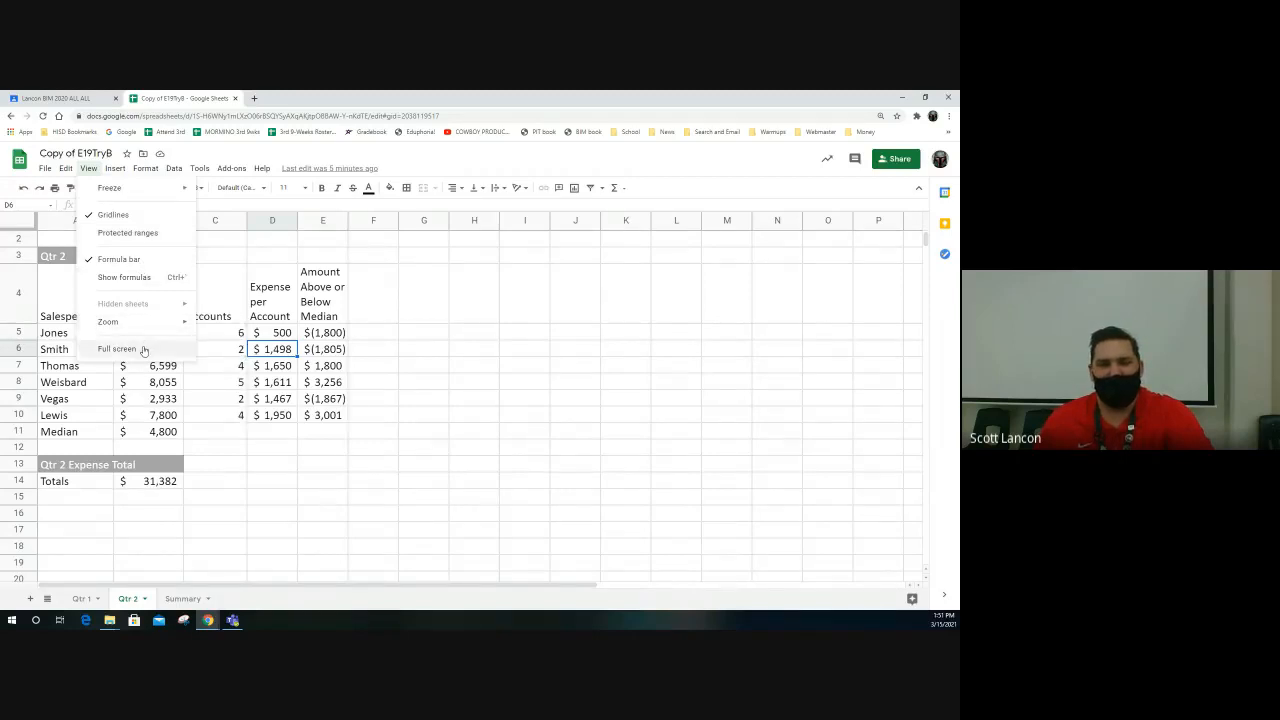
{"action": "left_click", "coordinate": [462, 383]}
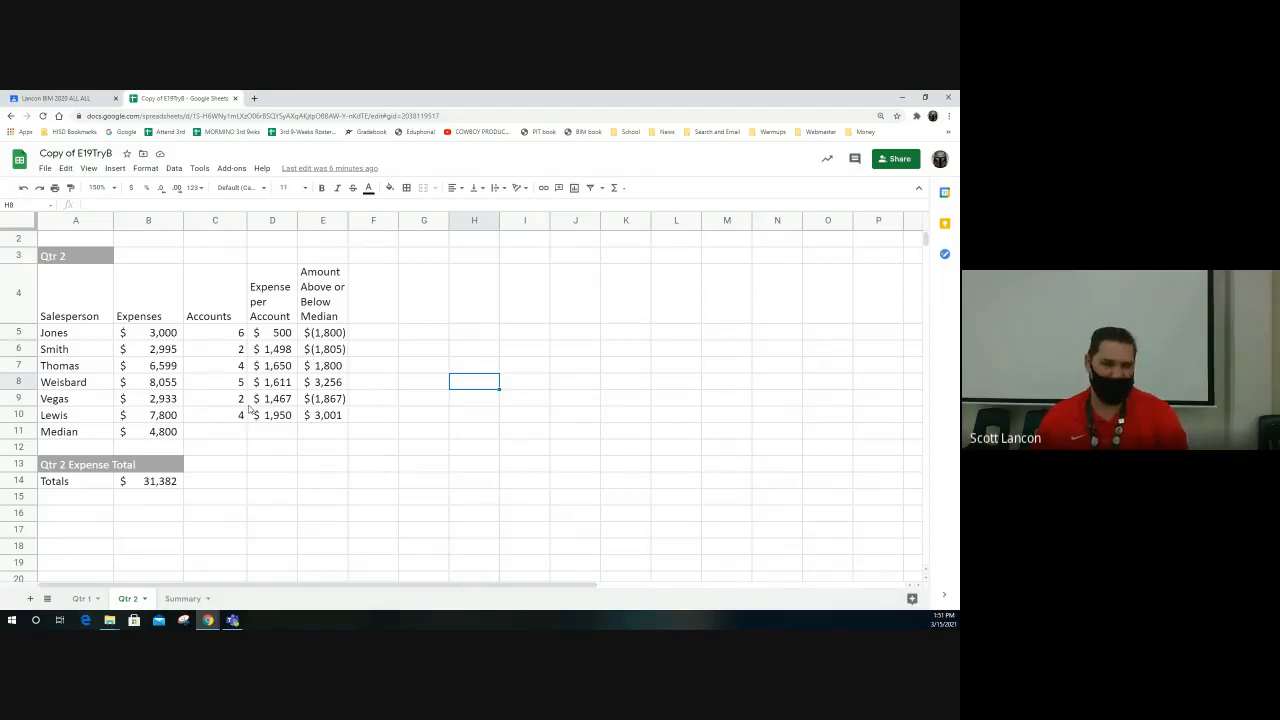
Highlight A3:C10 and then the whole title row on the Qtr 2 sheet, and switch to the Summary sheet.
{"action": "scroll", "coordinate": [66, 289], "scroll_direction": "up", "scroll_amount": 1}
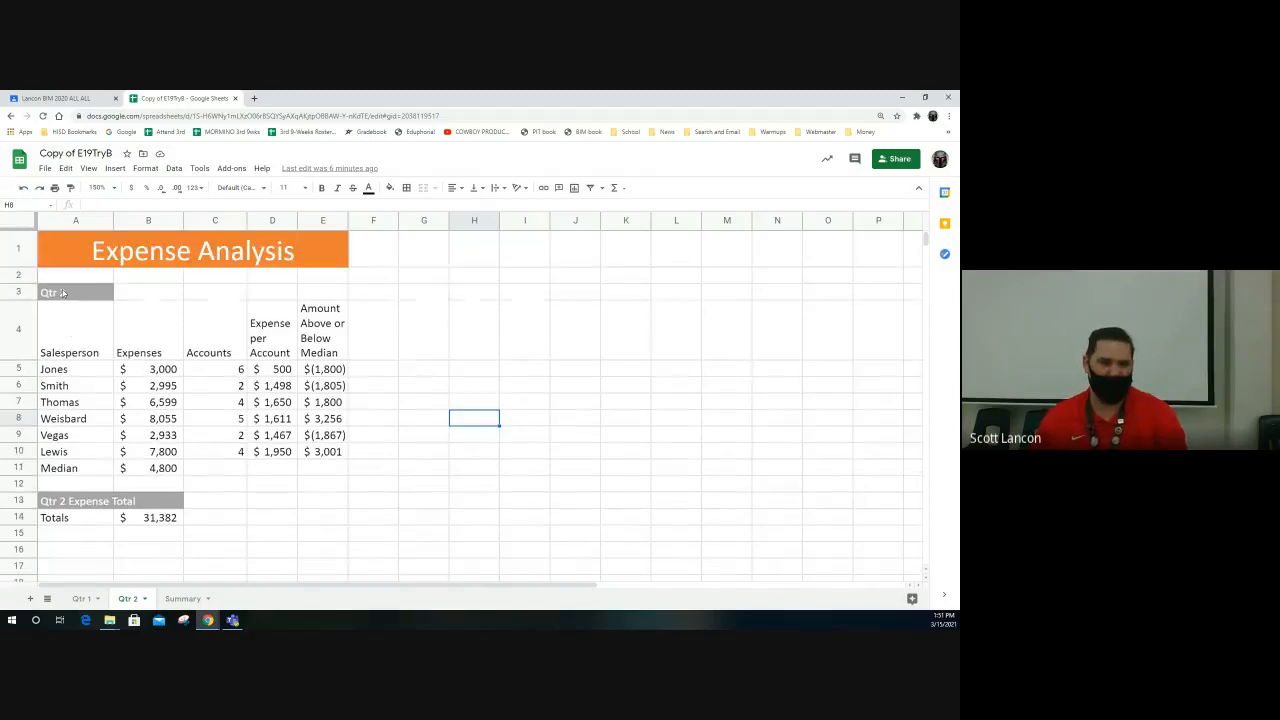
{"action": "left_click", "coordinate": [62, 246]}
{"action": "left_click", "coordinate": [95, 335]}
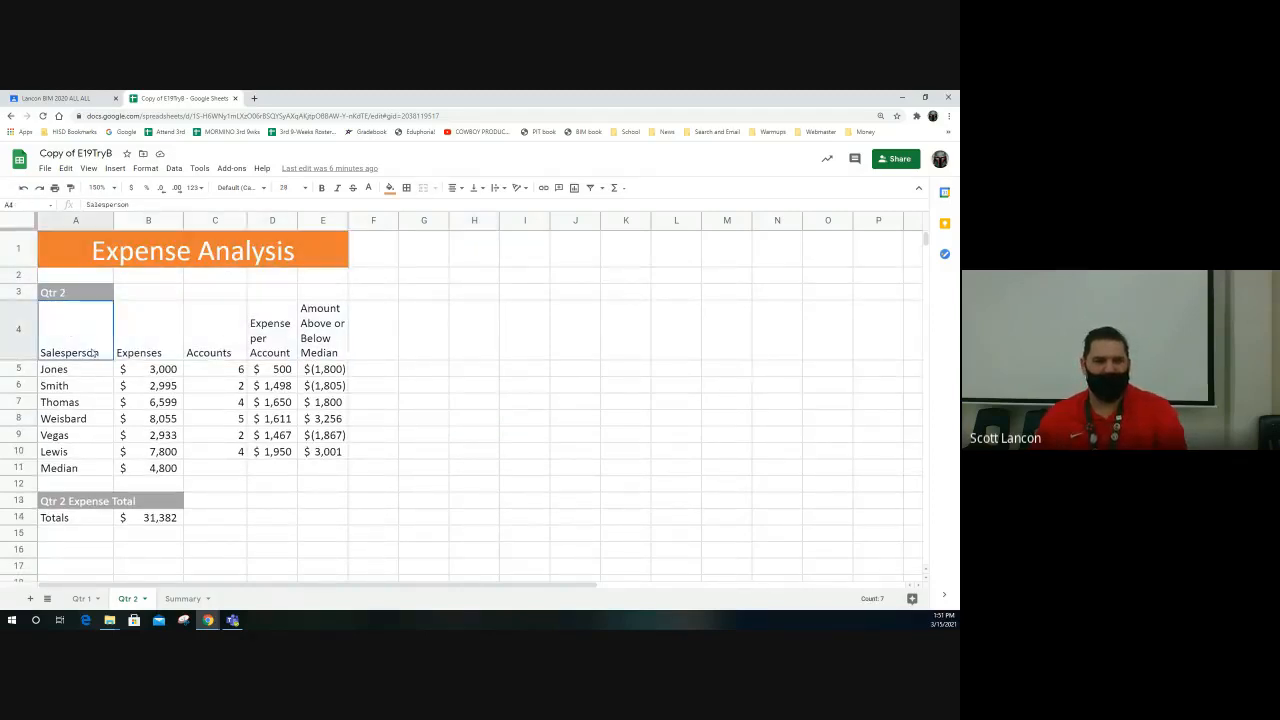
{"action": "left_click_drag", "start_coordinate": [63, 285], "coordinate": [204, 452]}
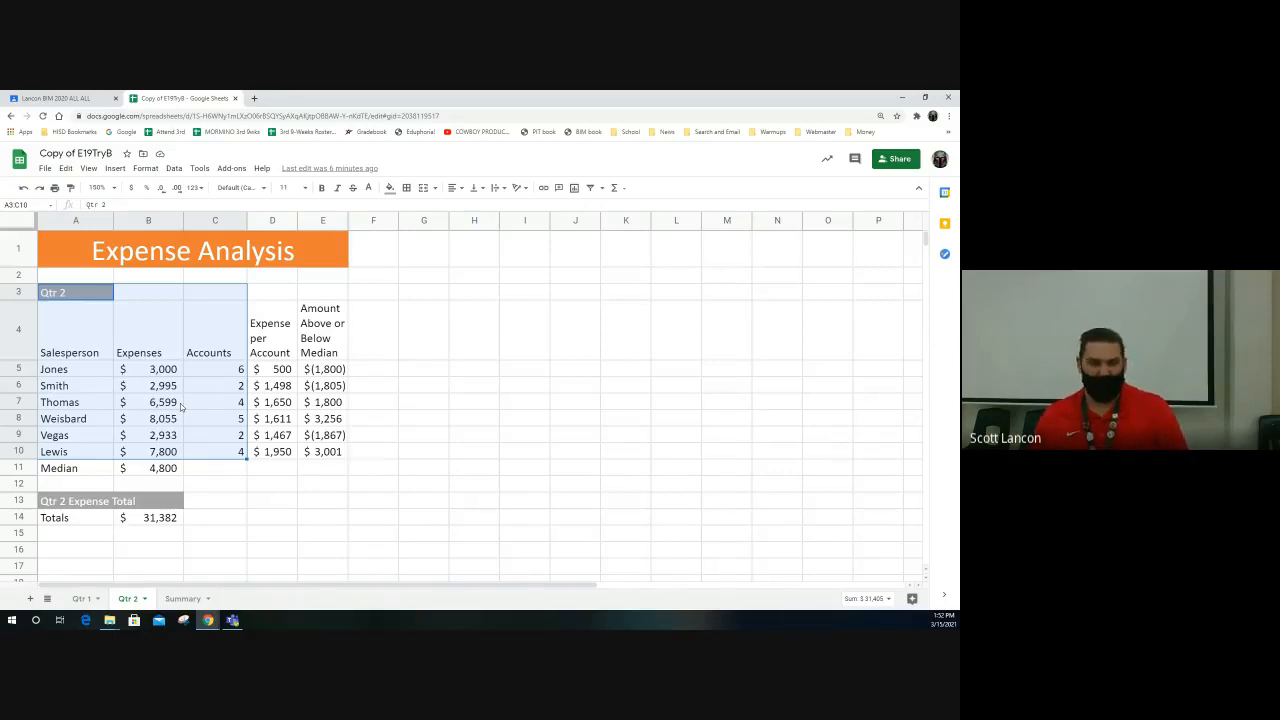
{"action": "left_click", "coordinate": [22, 248]}
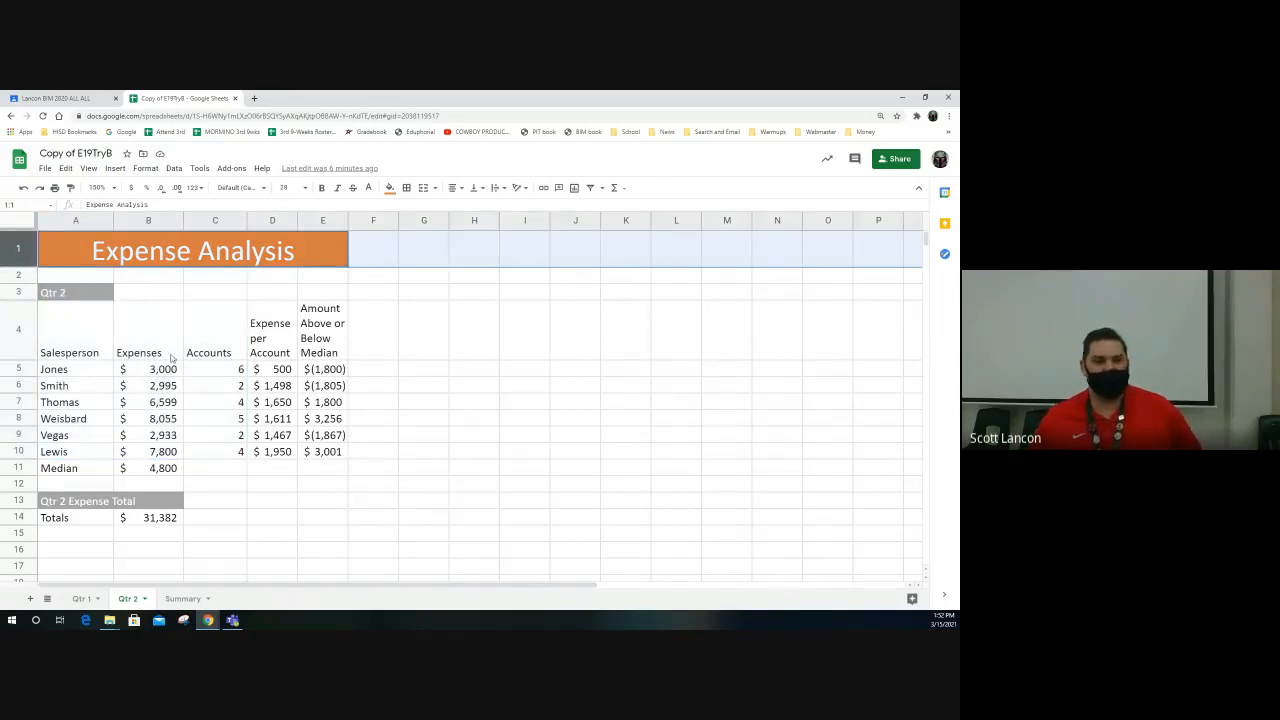
{"action": "left_click", "coordinate": [184, 598]}
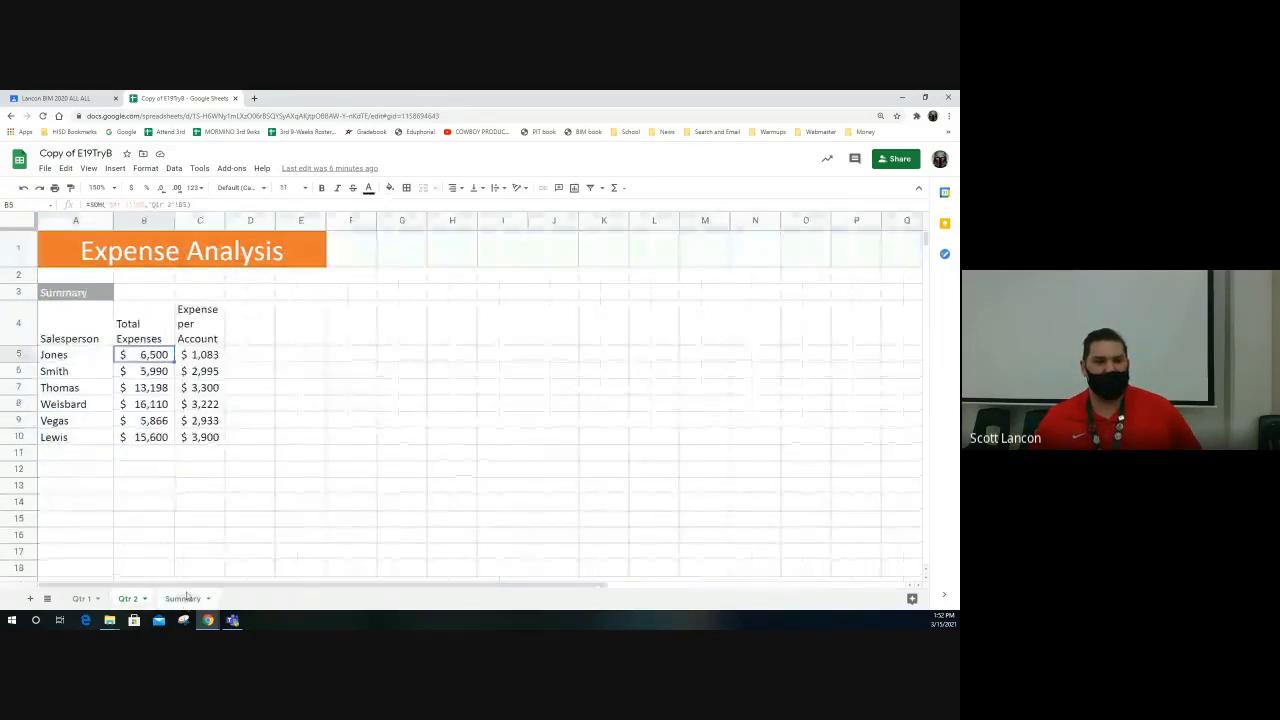
{"action": "left_click", "coordinate": [18, 248]}
{"action": "mouse_move", "coordinate": [17, 274]}
{"action": "left_mouse_down"}
{"action": "mouse_move", "coordinate": [17, 316]}
{"action": "mouse_move", "coordinate": [18, 250]}
{"action": "left_mouse_up"}
{"action": "left_click_drag", "start_coordinate": [18, 338], "coordinate": [20, 258]}
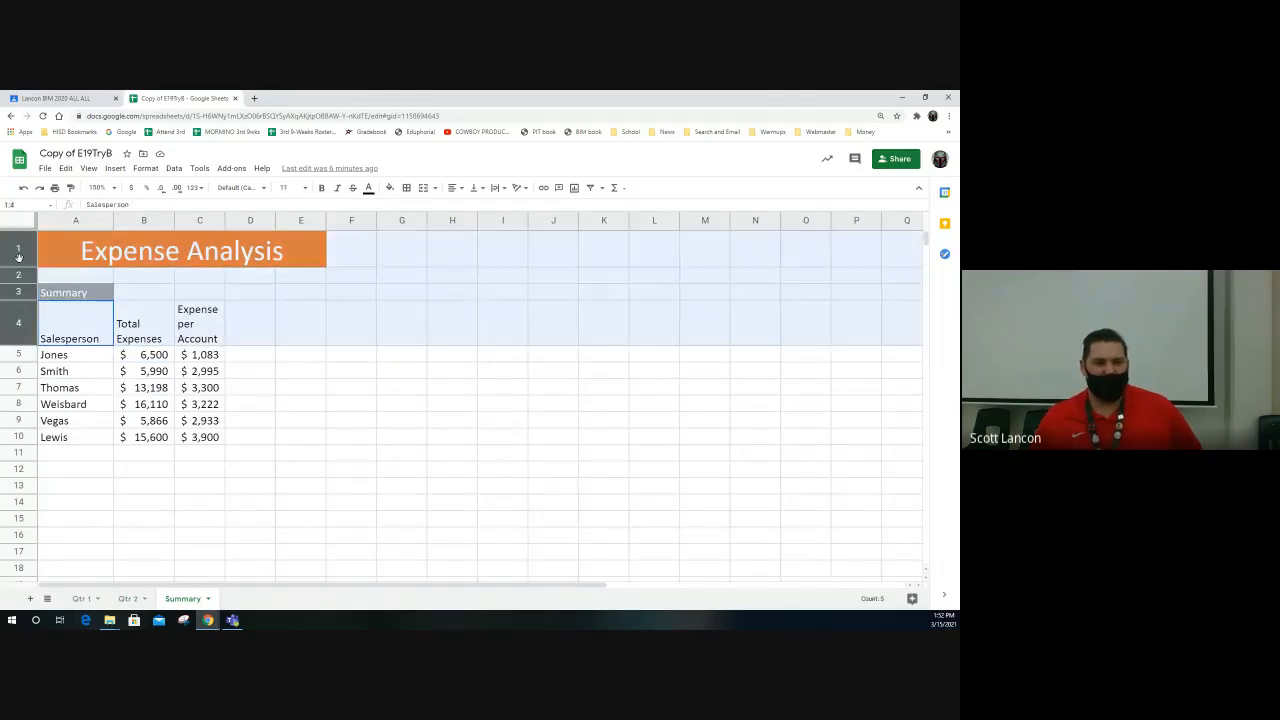
{"action": "right_click", "coordinate": [20, 258]}
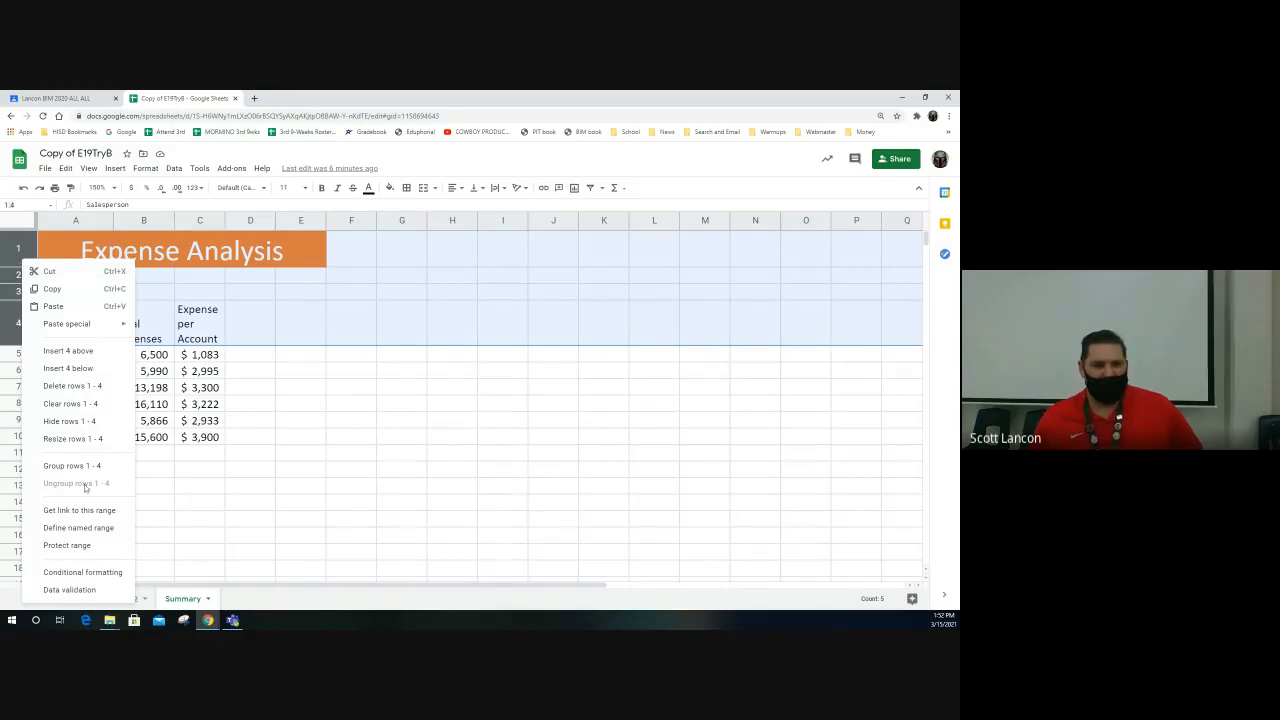
{"action": "left_click", "coordinate": [245, 471]}
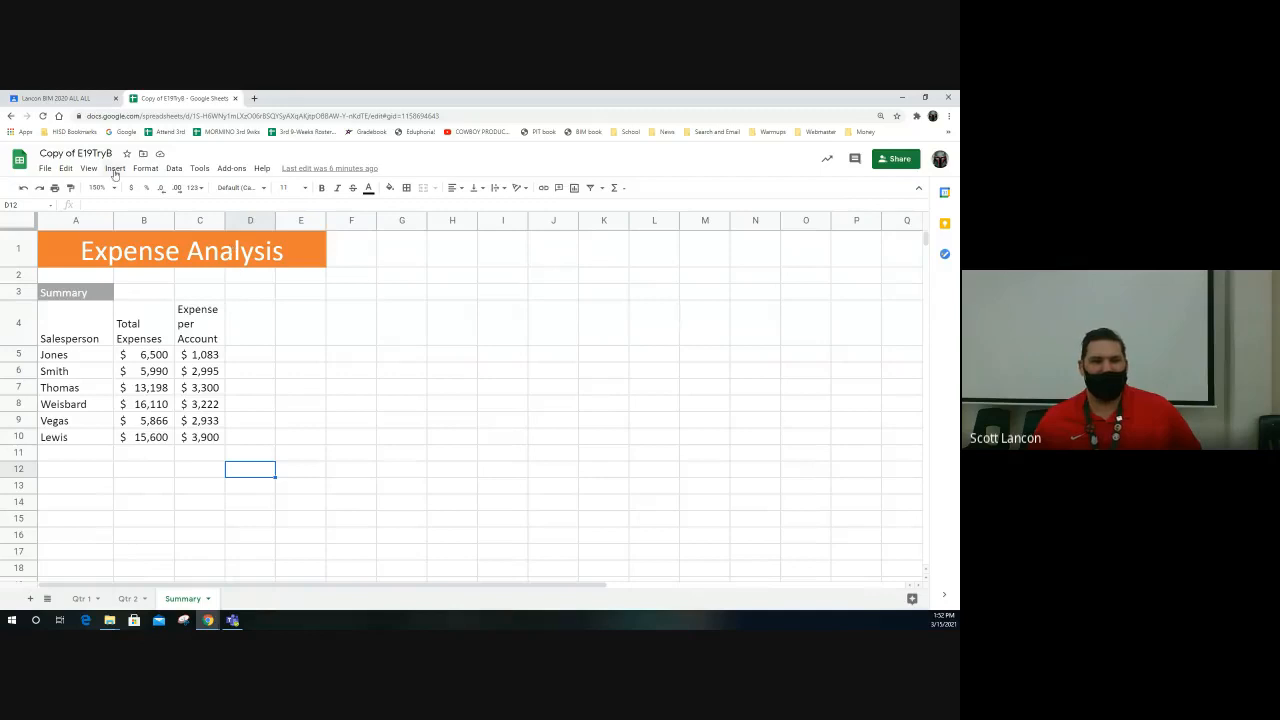
Open the Summary sheet's print settings, examine the headers and footers options including row and column headers, and cancel out.
{"action": "left_click", "coordinate": [45, 169]}
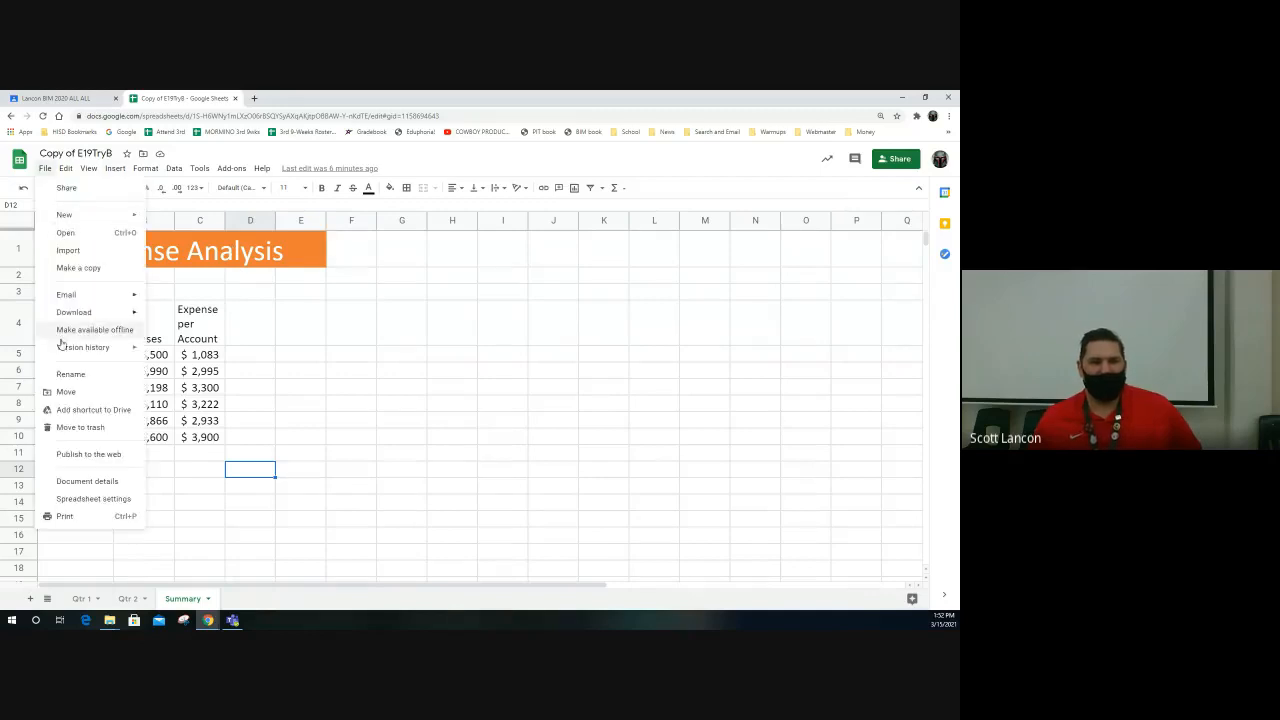
{"action": "left_click", "coordinate": [95, 516]}
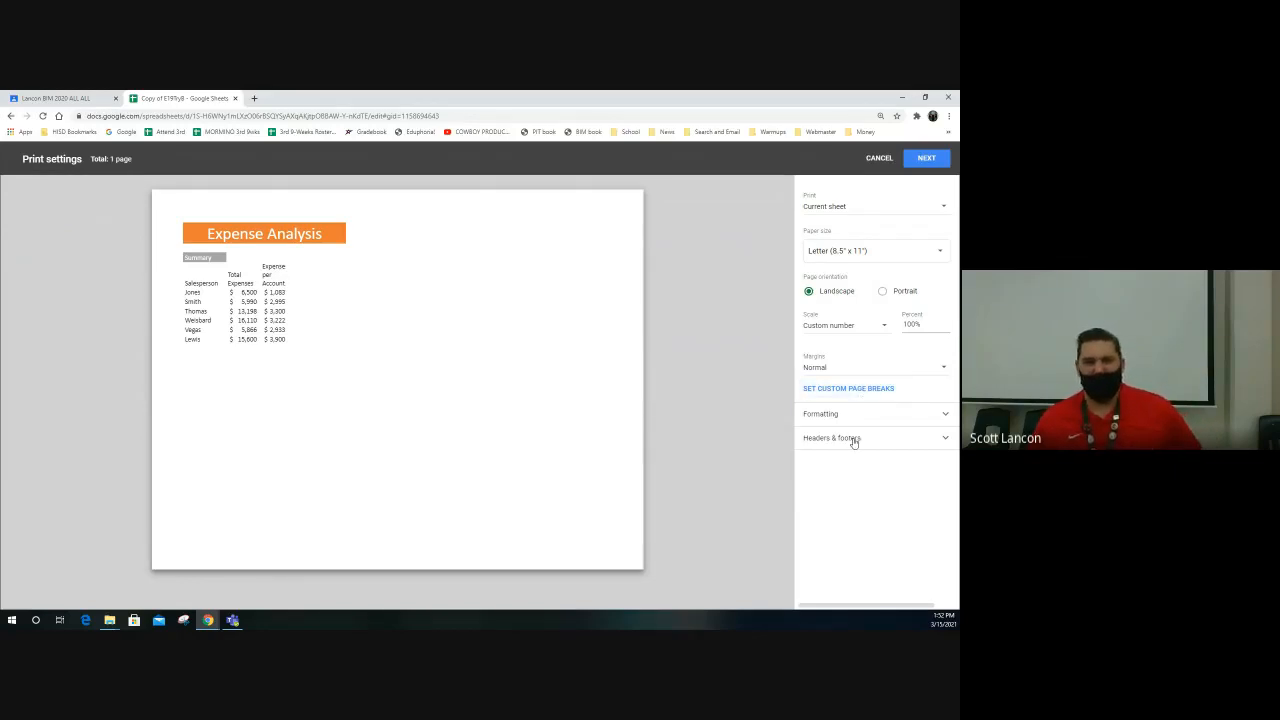
{"action": "left_click", "coordinate": [944, 441]}
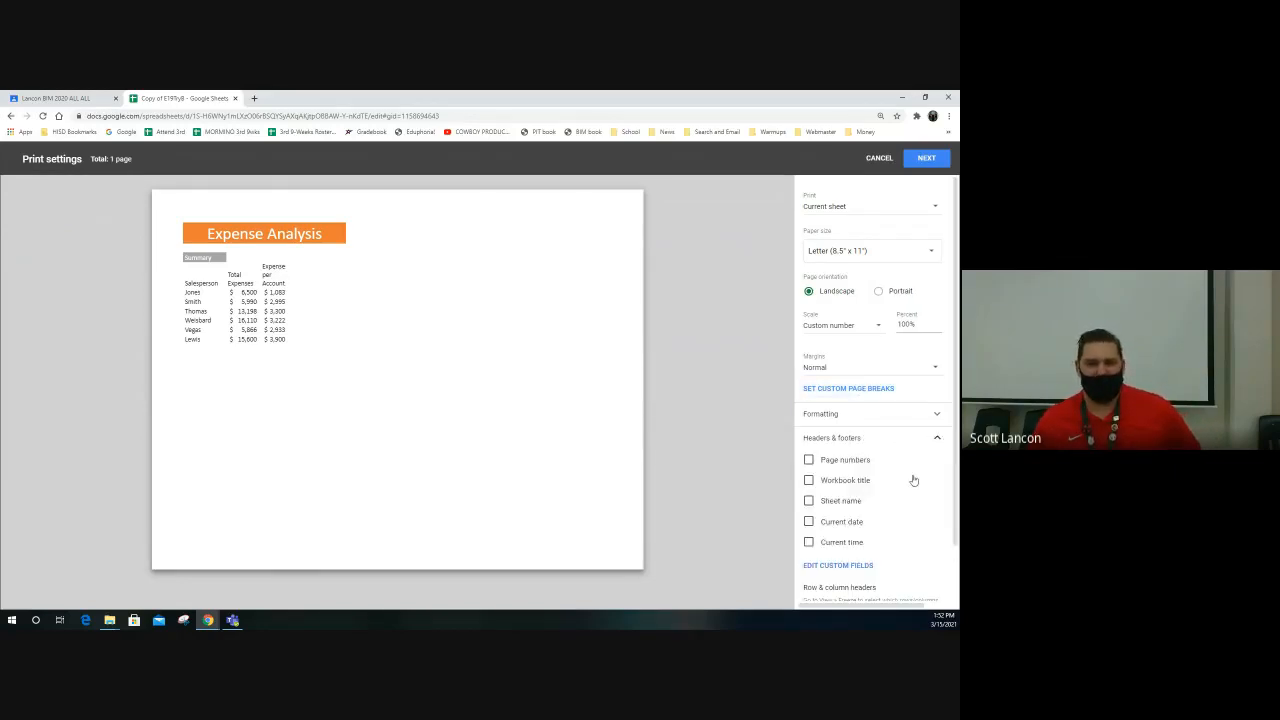
{"action": "scroll", "coordinate": [912, 476], "scroll_direction": "down", "scroll_amount": 1}
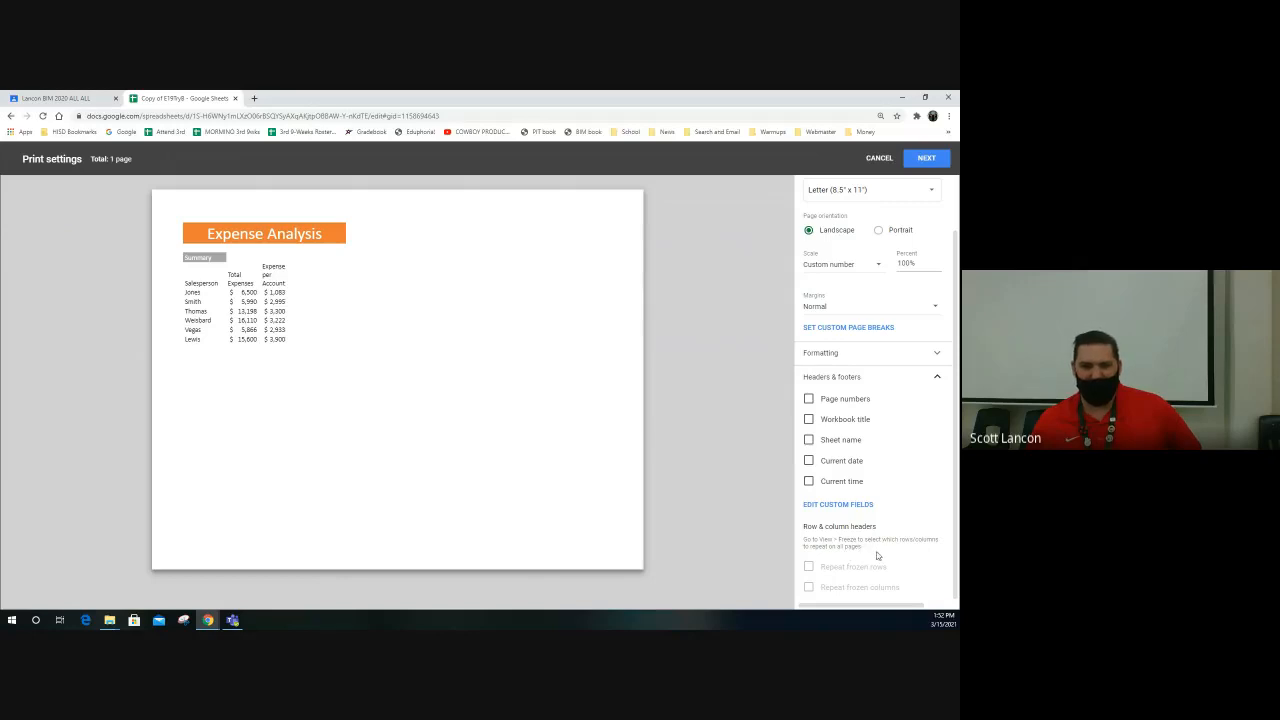
{"action": "left_click", "coordinate": [879, 158]}
Select rows 1 to 4 on the Summary sheet and look through the row and menu options for freezing rows.
{"action": "left_click", "coordinate": [18, 248]}
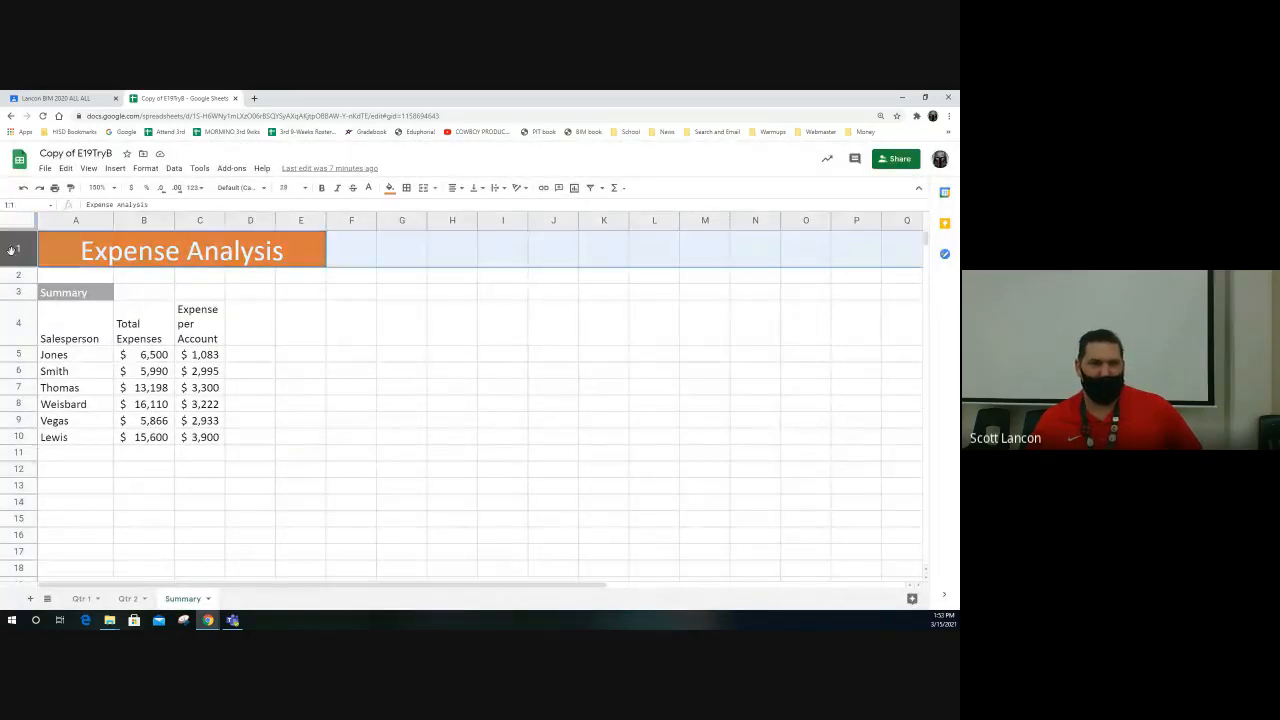
{"action": "left_click", "coordinate": [18, 321]}
{"action": "left_click", "coordinate": [16, 256], "text": "shift"}
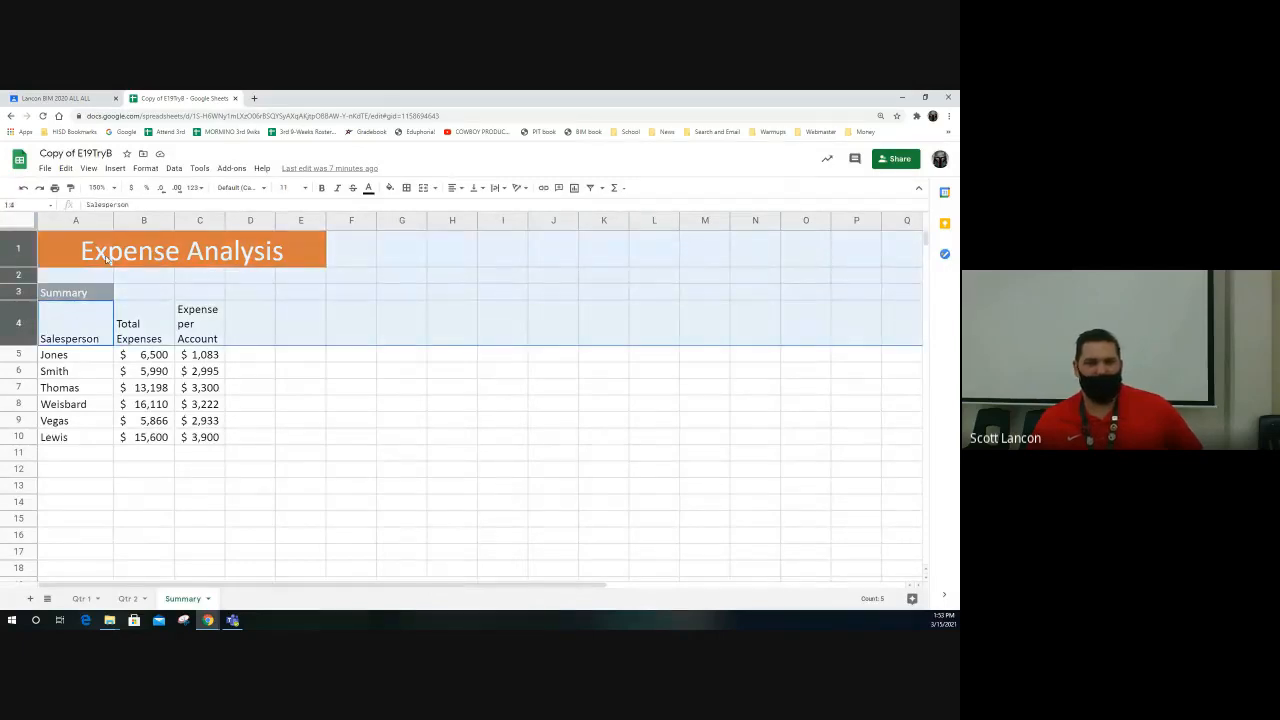
{"action": "left_click", "coordinate": [174, 168]}
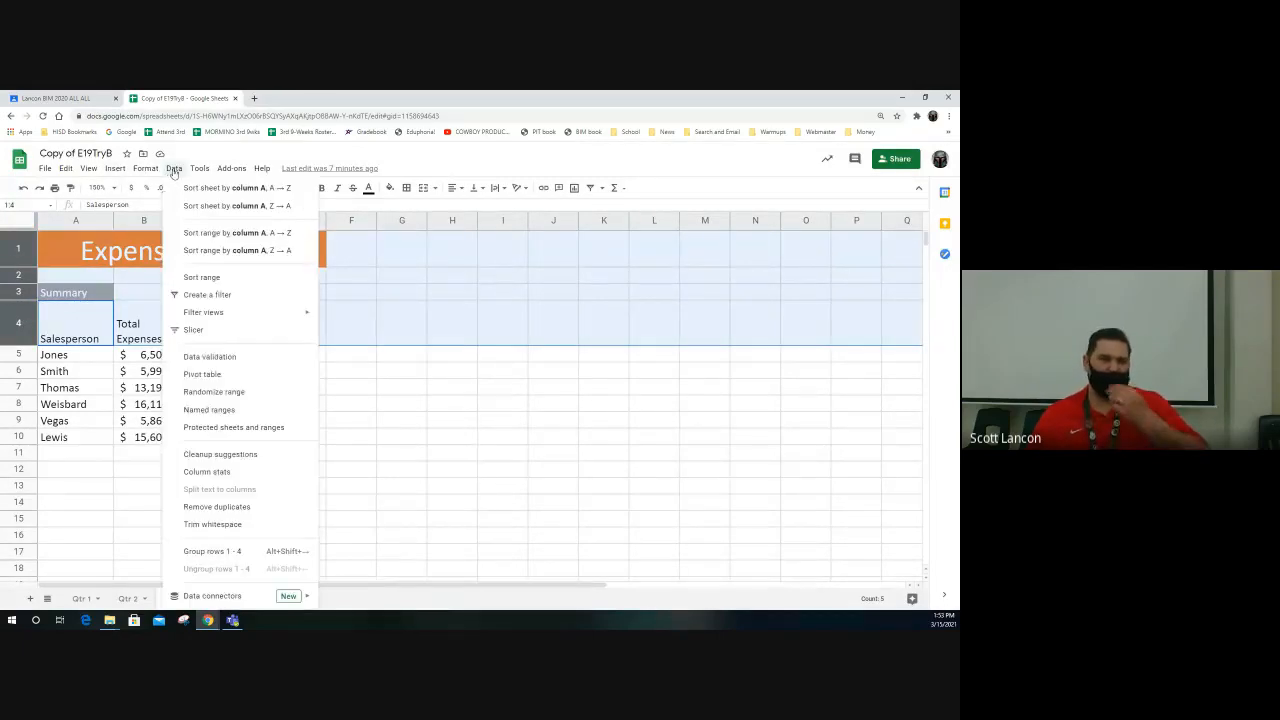
{"action": "mouse_move", "coordinate": [193, 172]}
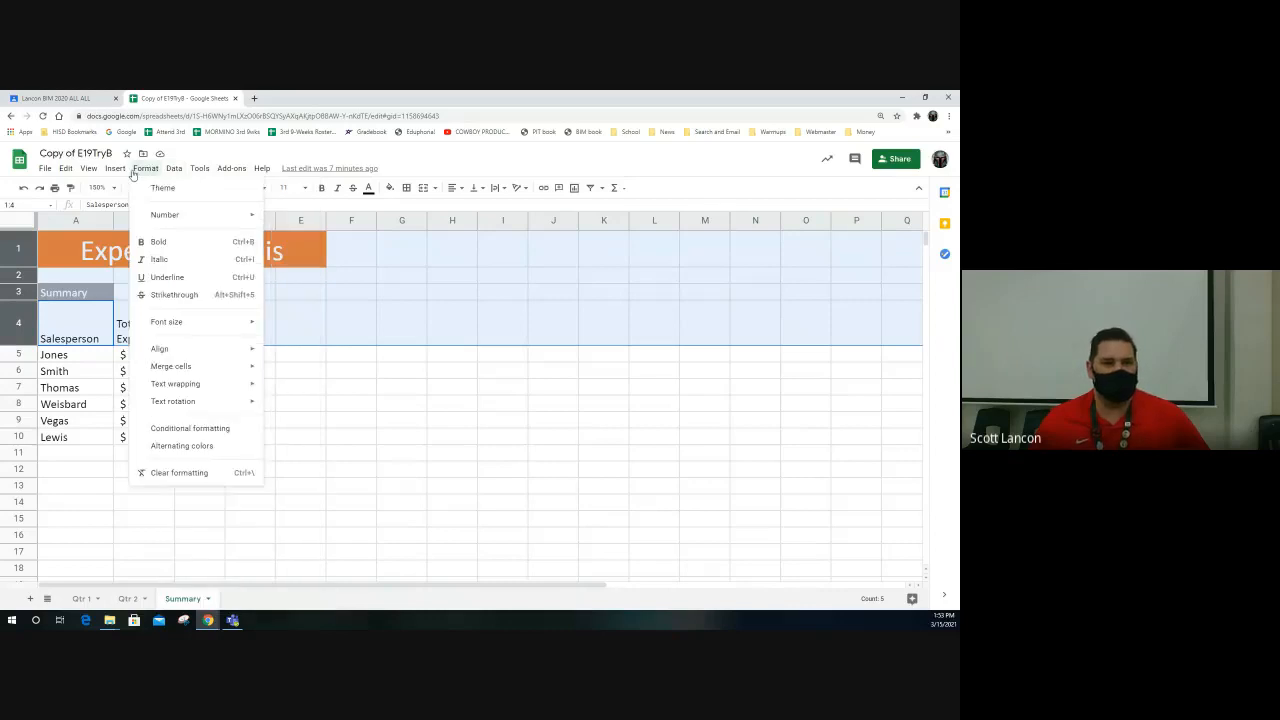
{"action": "mouse_move", "coordinate": [116, 172]}
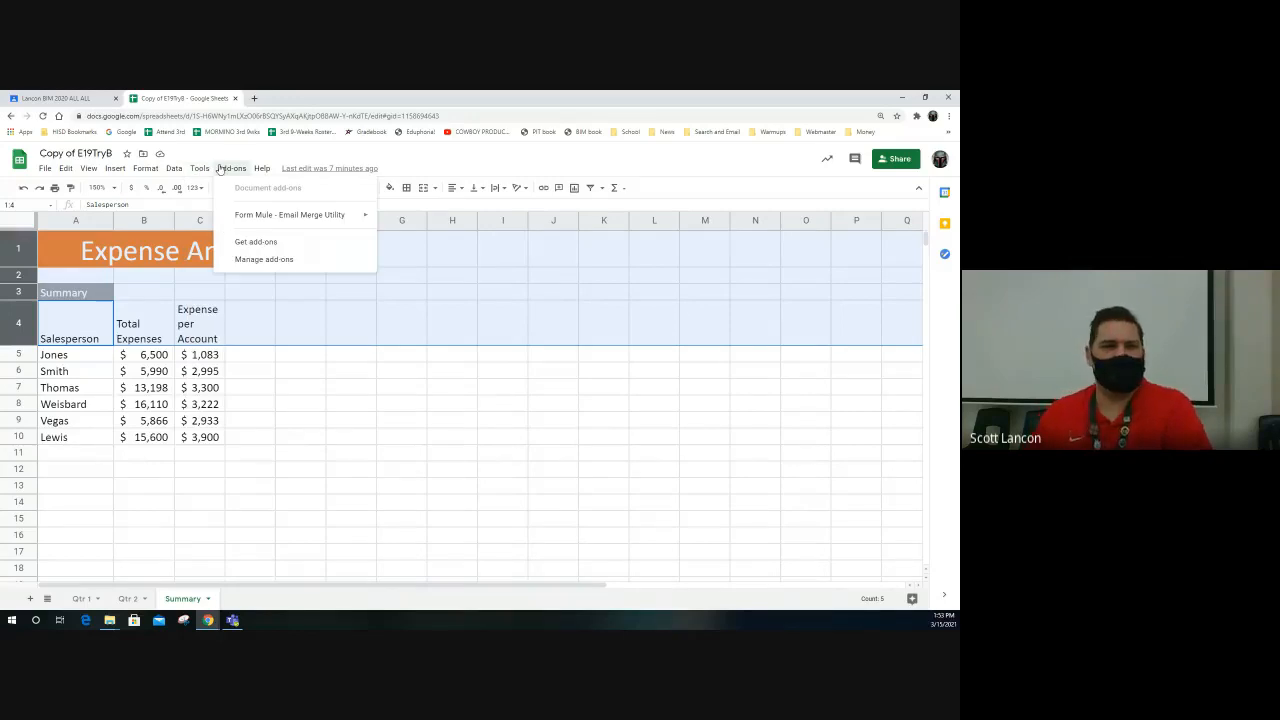
{"action": "left_click", "coordinate": [399, 170]}
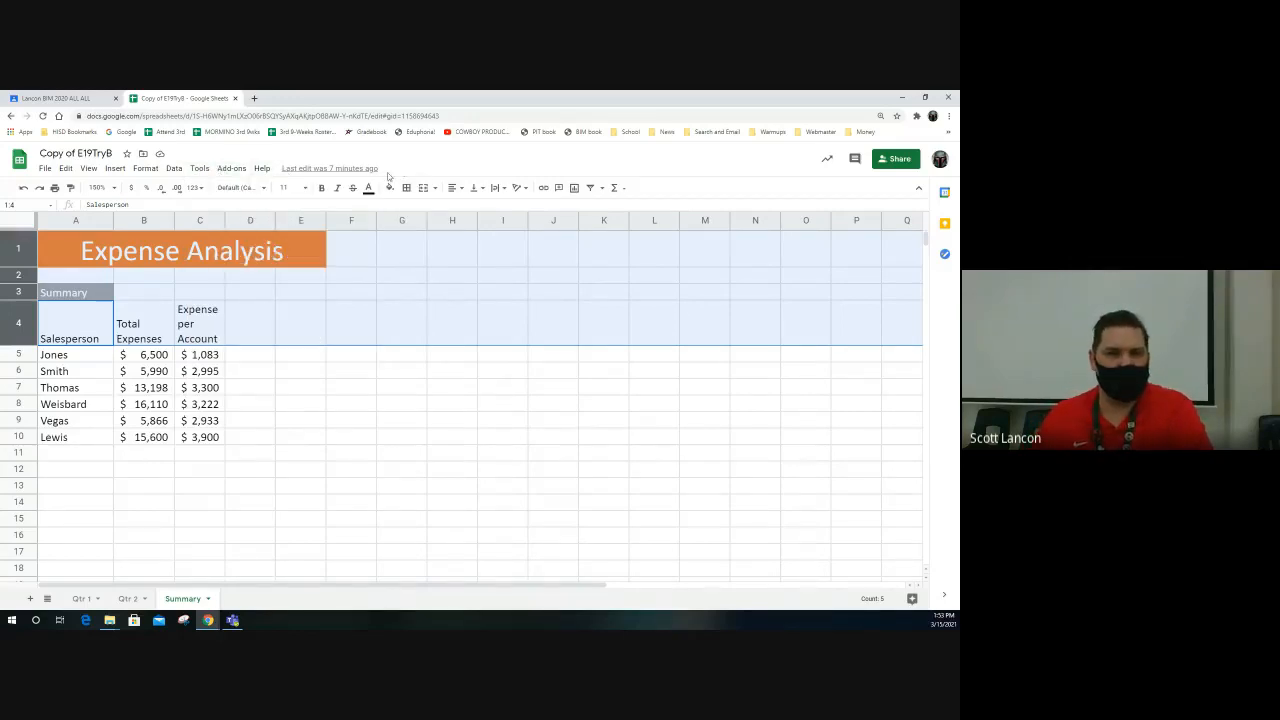
{"action": "right_click", "coordinate": [150, 290]}
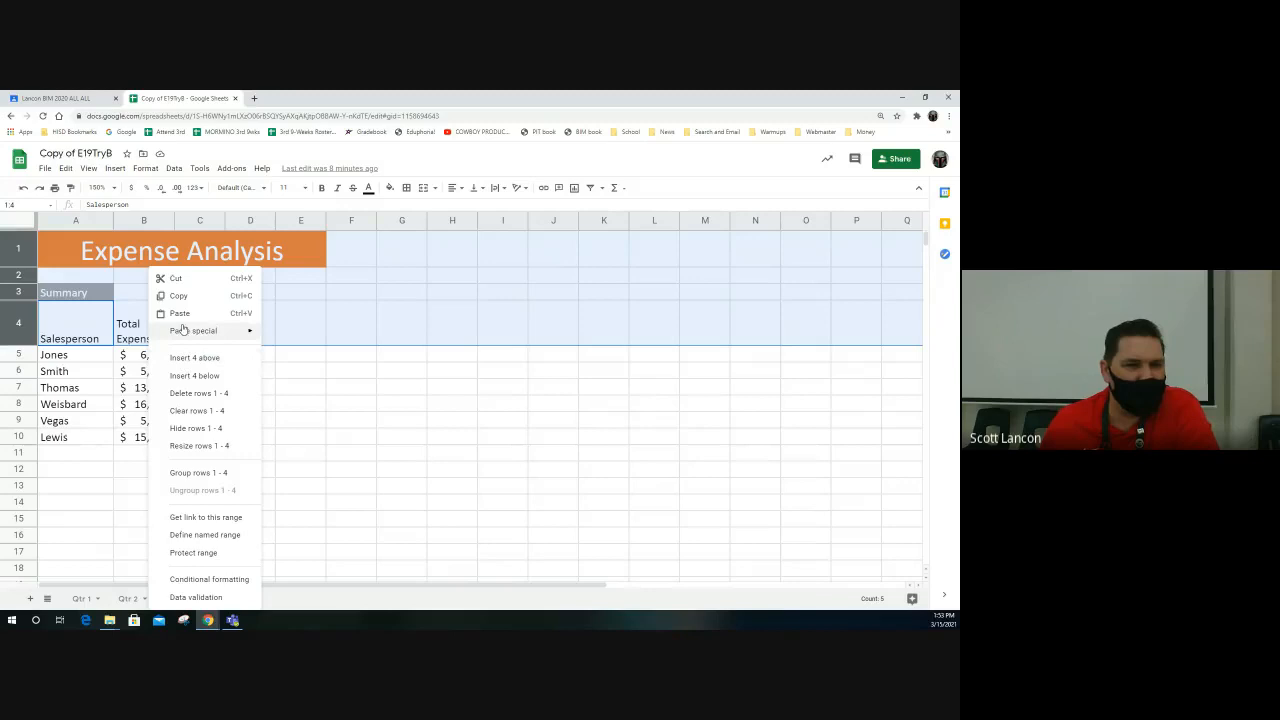
{"action": "left_click", "coordinate": [21, 249]}
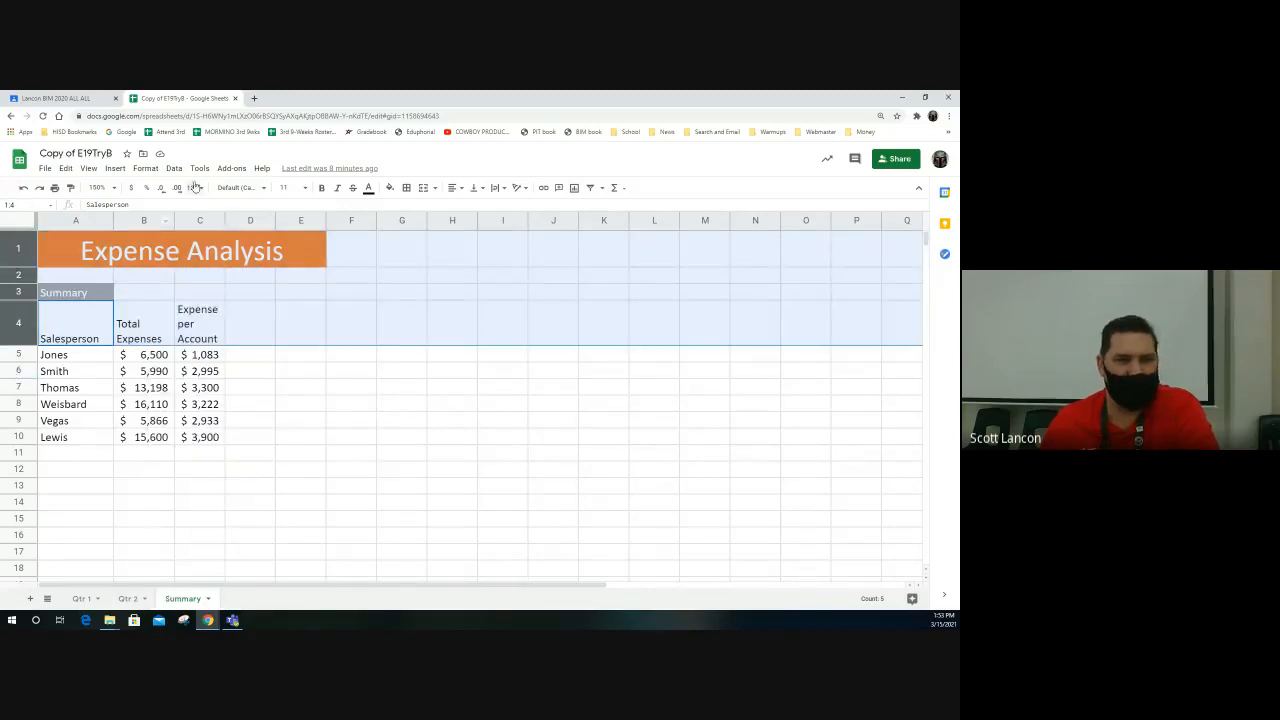
{"action": "left_click", "coordinate": [203, 170]}
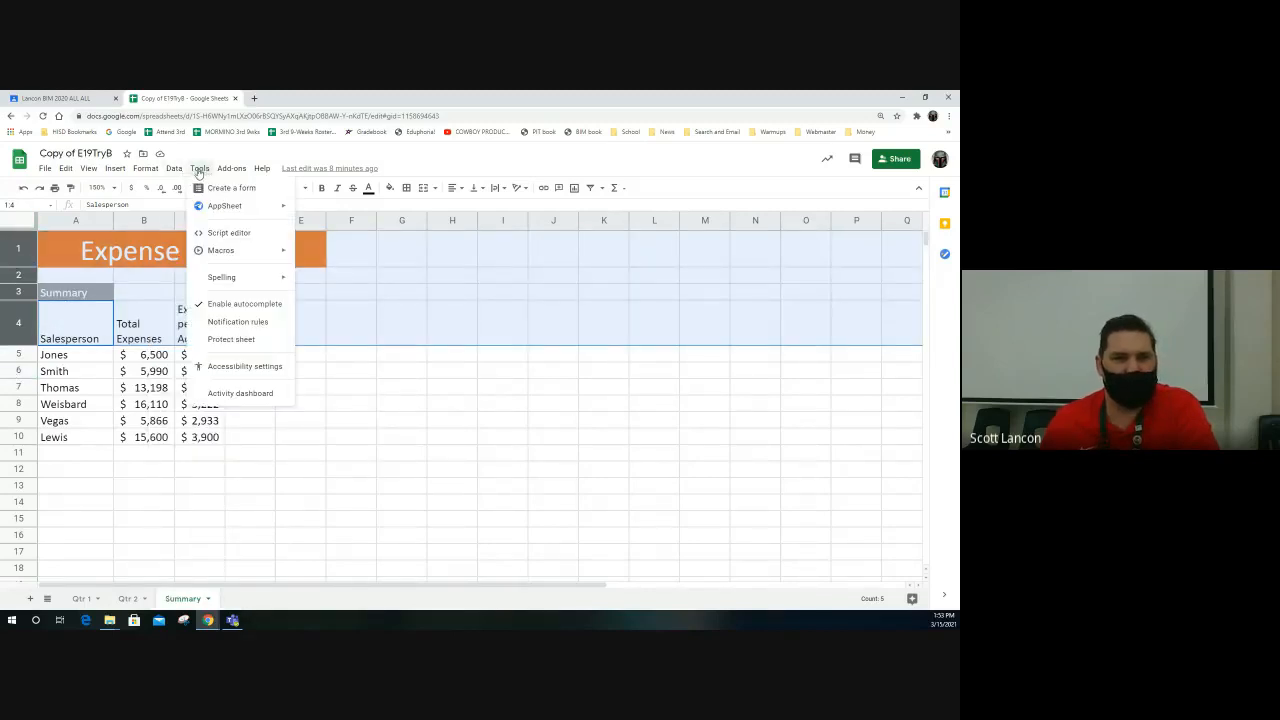
{"action": "mouse_move", "coordinate": [175, 170]}
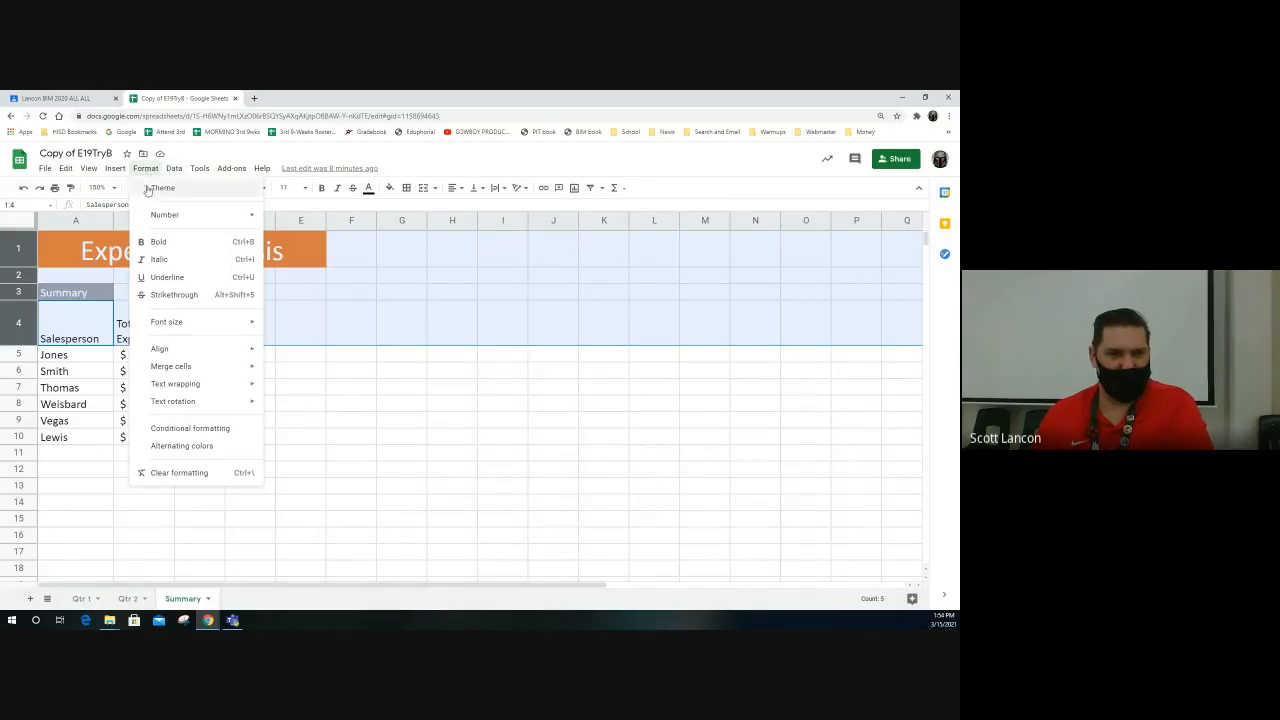
{"action": "mouse_move", "coordinate": [198, 393]}
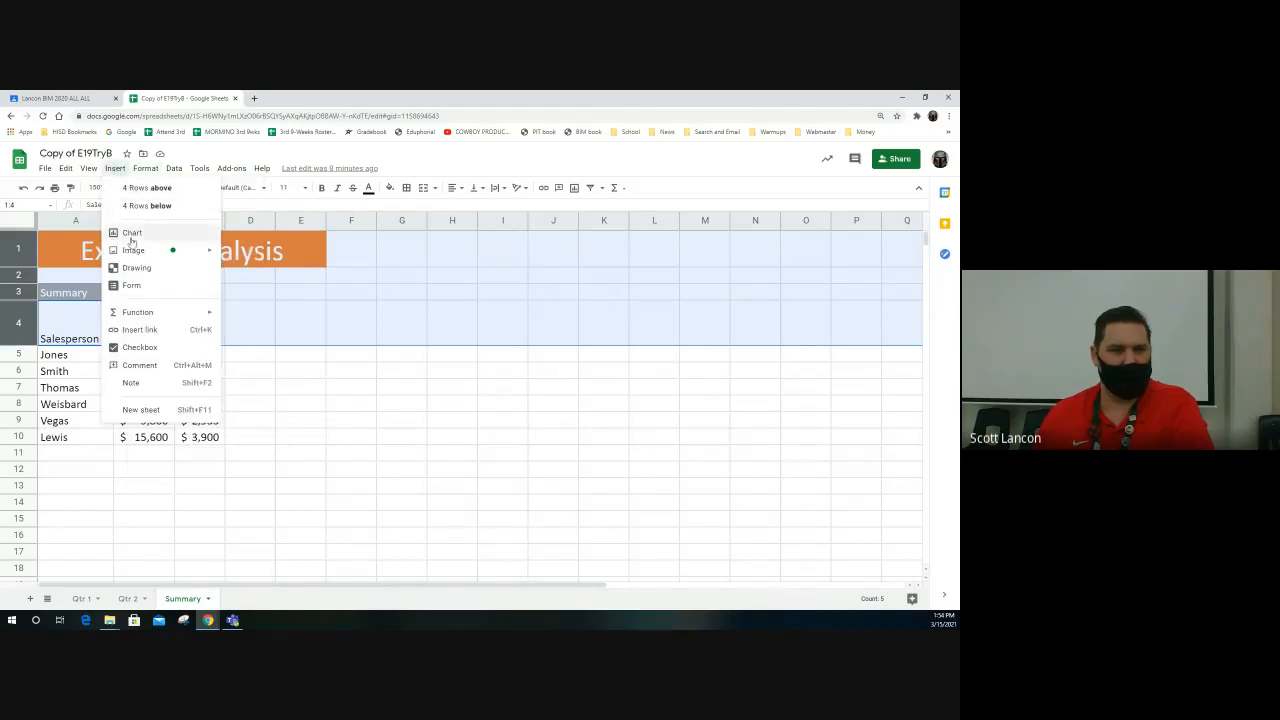
{"action": "mouse_move", "coordinate": [141, 314]}
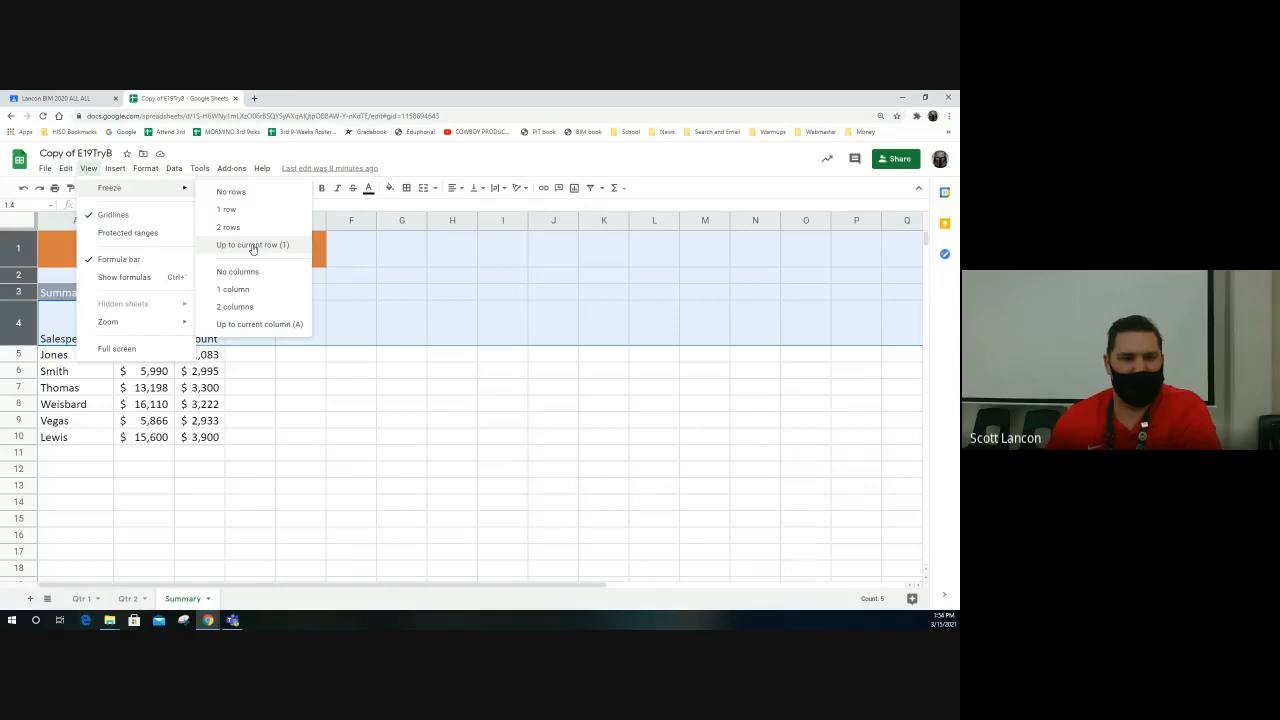
{"action": "left_click", "coordinate": [233, 191]}
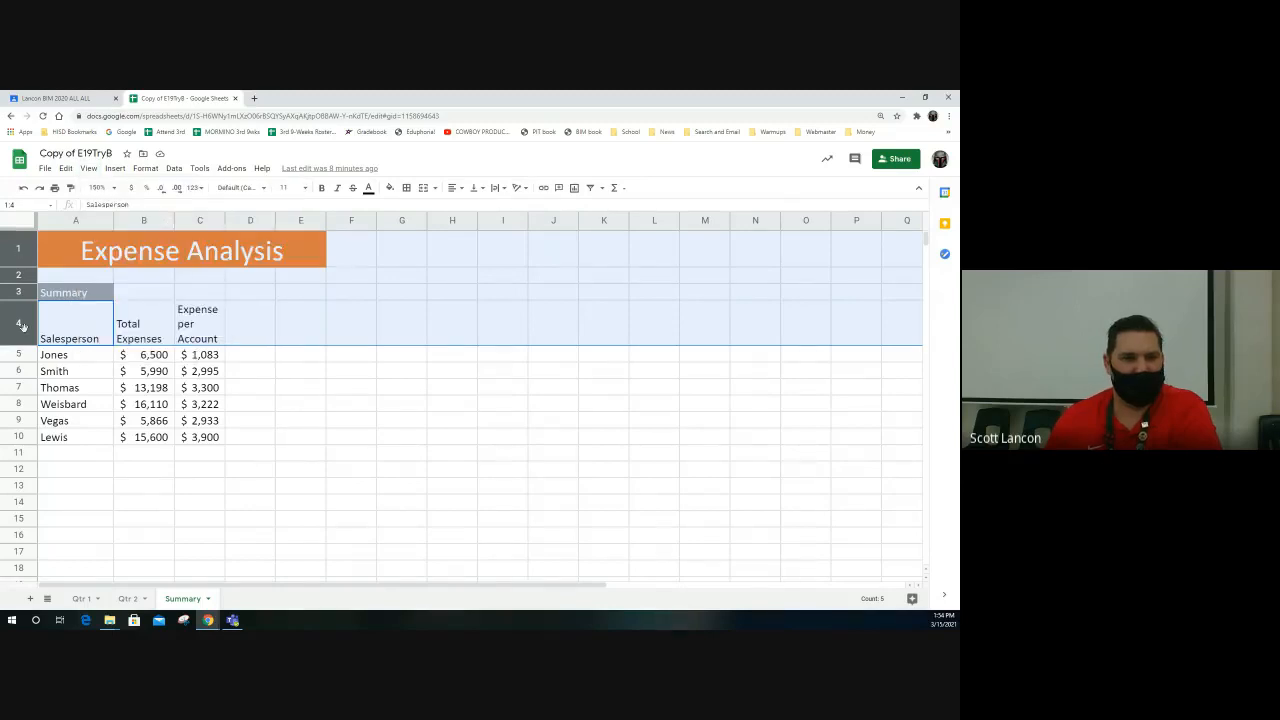
Reselect rows 1 to 4 on the Summary sheet and freeze up to the current row (1).
{"action": "left_click", "coordinate": [20, 370]}
{"action": "left_click", "coordinate": [18, 324]}
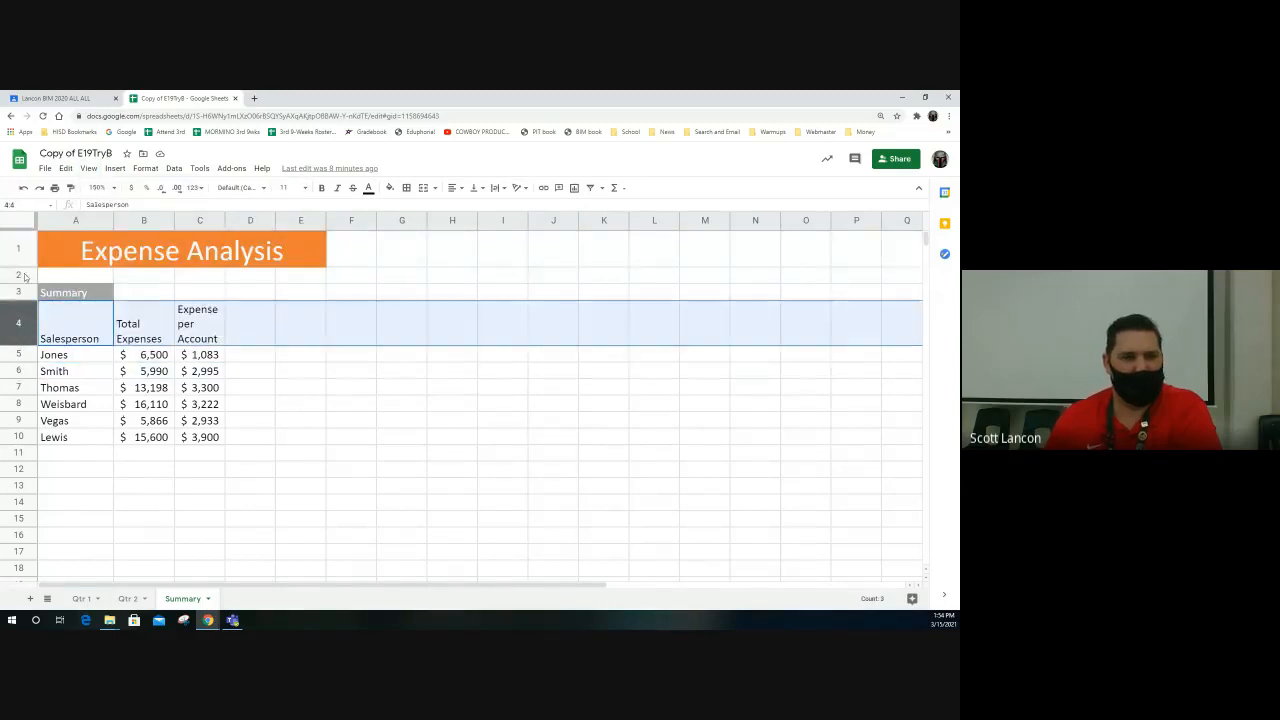
{"action": "left_click_drag", "start_coordinate": [18, 249], "coordinate": [18, 324]}
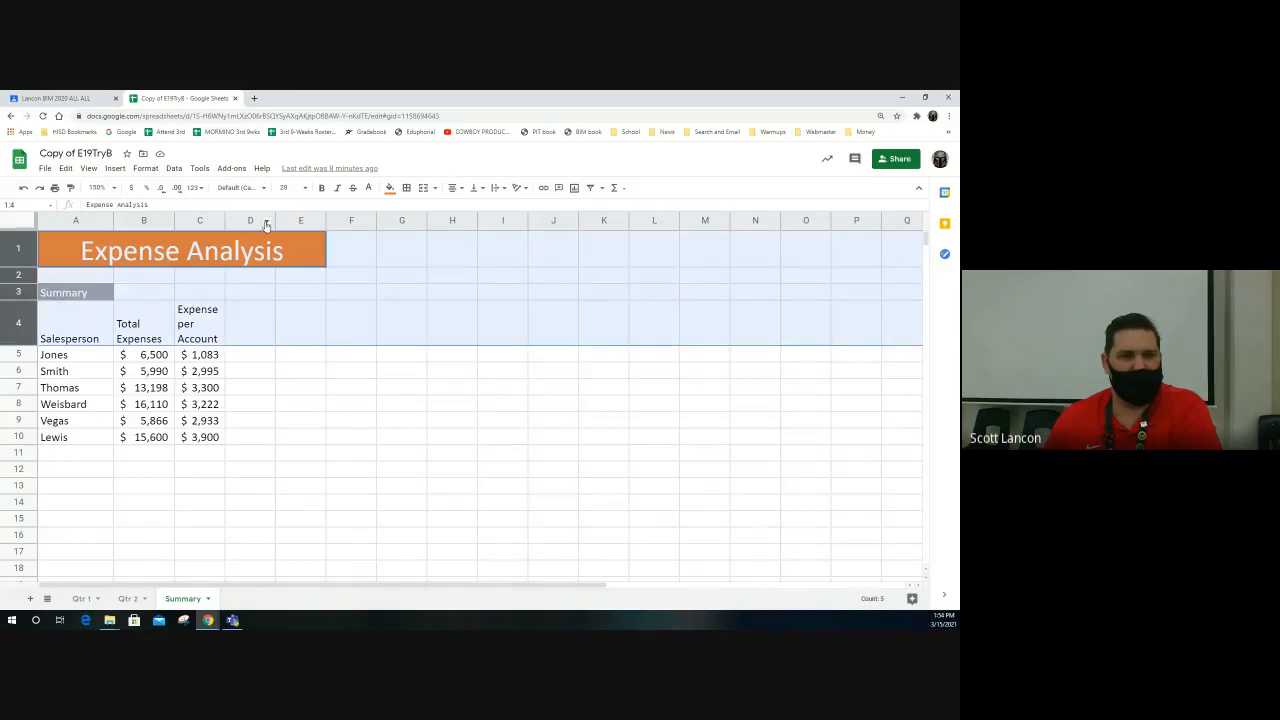
{"action": "left_click", "coordinate": [88, 168]}
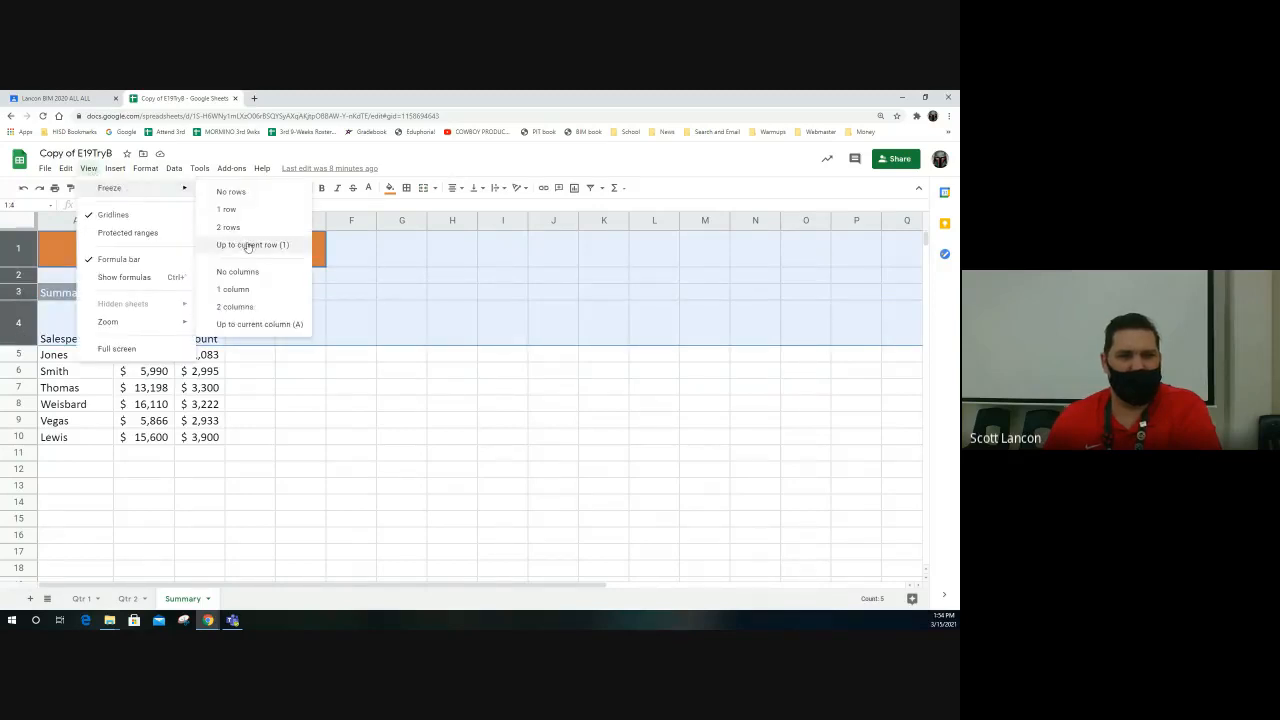
{"action": "left_click", "coordinate": [248, 246]}
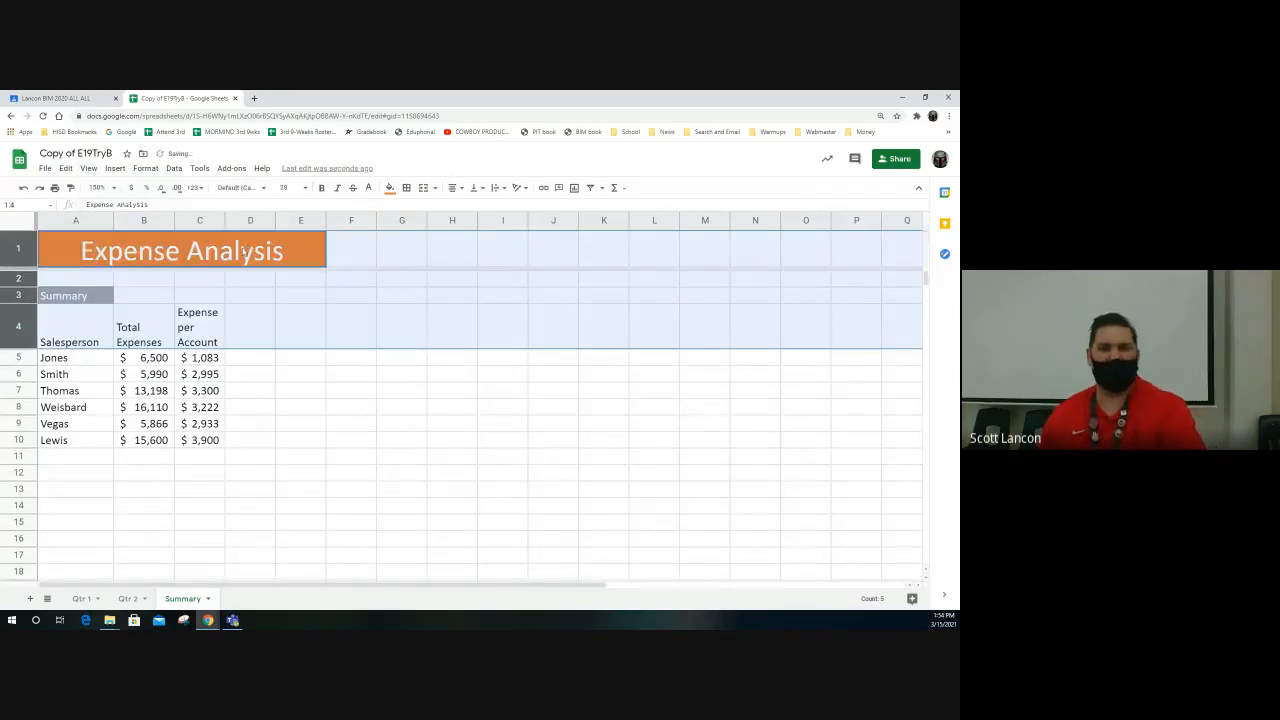
Extend the frozen area of the Summary sheet so that its boundary sits below row 4.
{"action": "left_click", "coordinate": [345, 300]}
{"action": "left_click", "coordinate": [352, 270]}
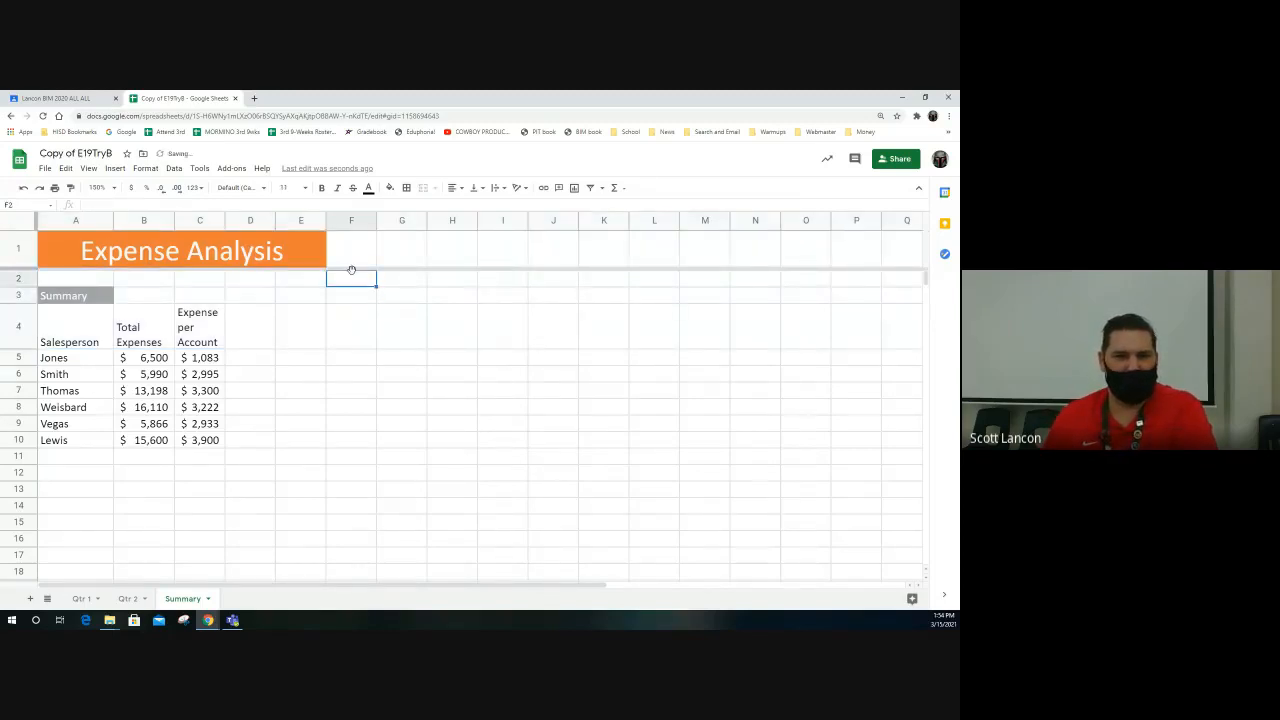
{"action": "left_click_drag", "start_coordinate": [389, 270], "coordinate": [391, 343]}
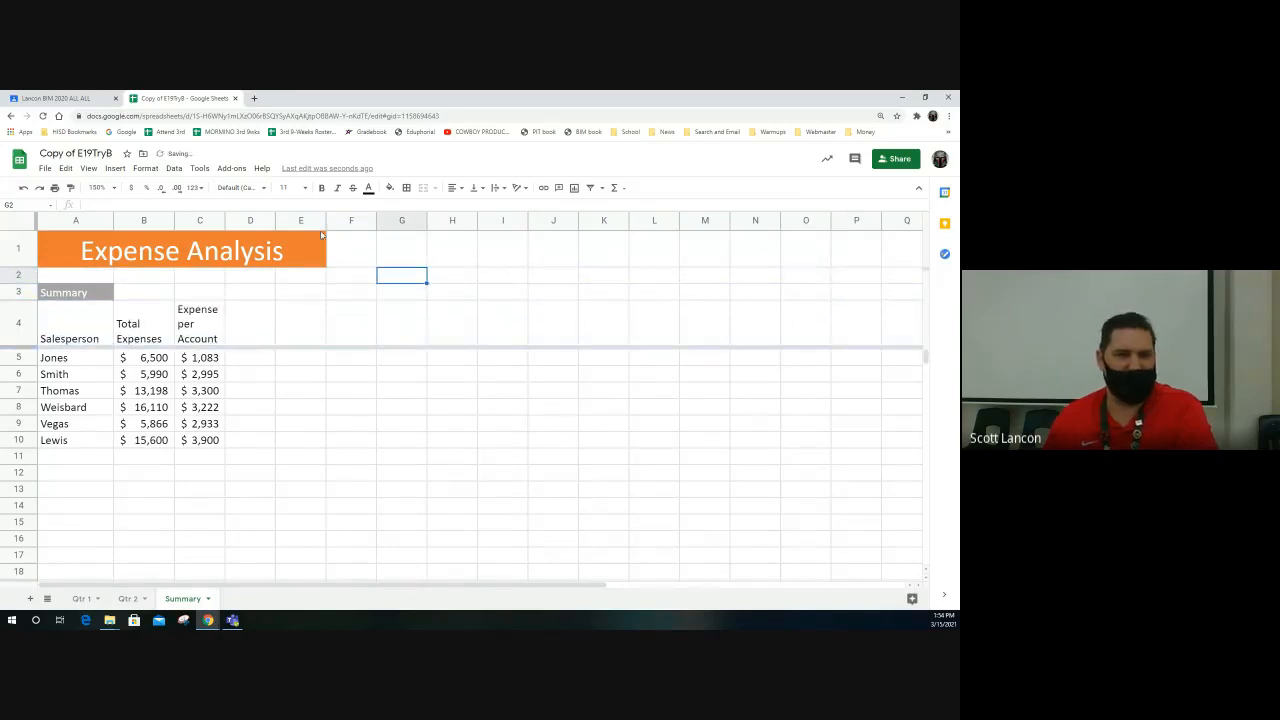
Check the Repeat frozen rows setting in the print settings, proceed to the print preview, and cancel without printing.
{"action": "left_click", "coordinate": [47, 168]}
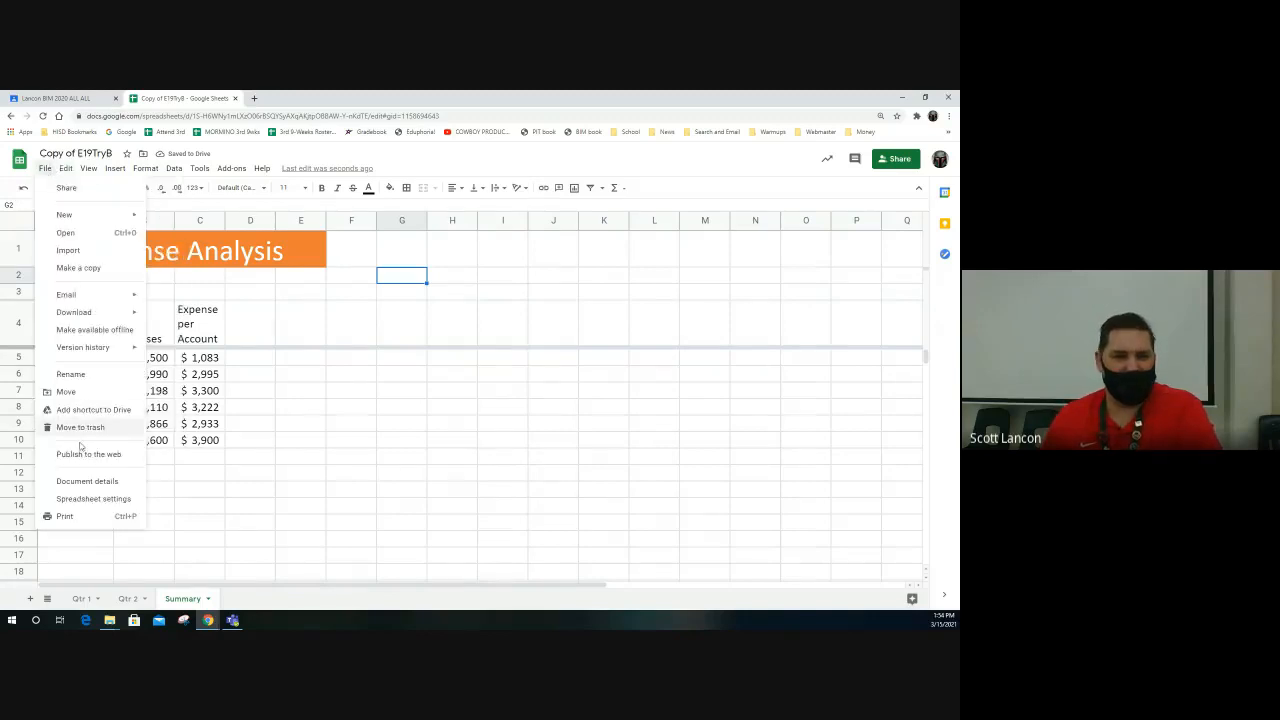
{"action": "left_click", "coordinate": [73, 517]}
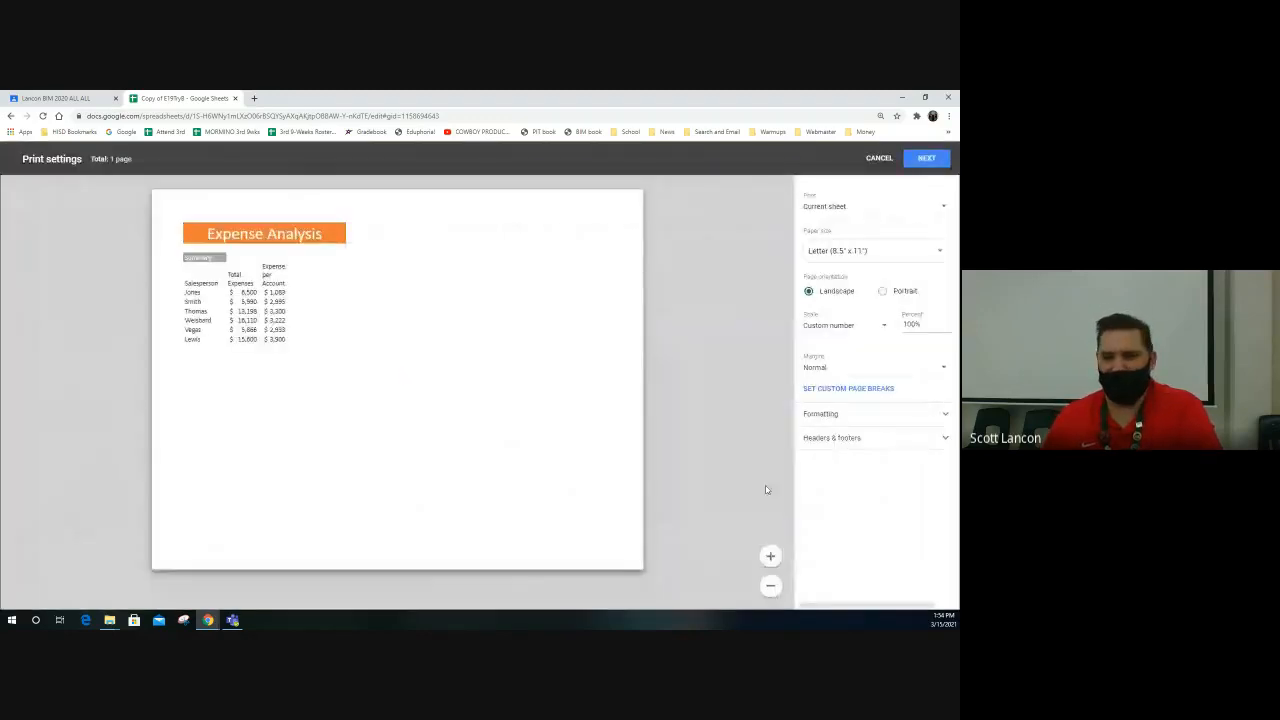
{"action": "left_click", "coordinate": [843, 440]}
{"action": "scroll", "coordinate": [860, 484], "scroll_direction": "down", "scroll_amount": 1}
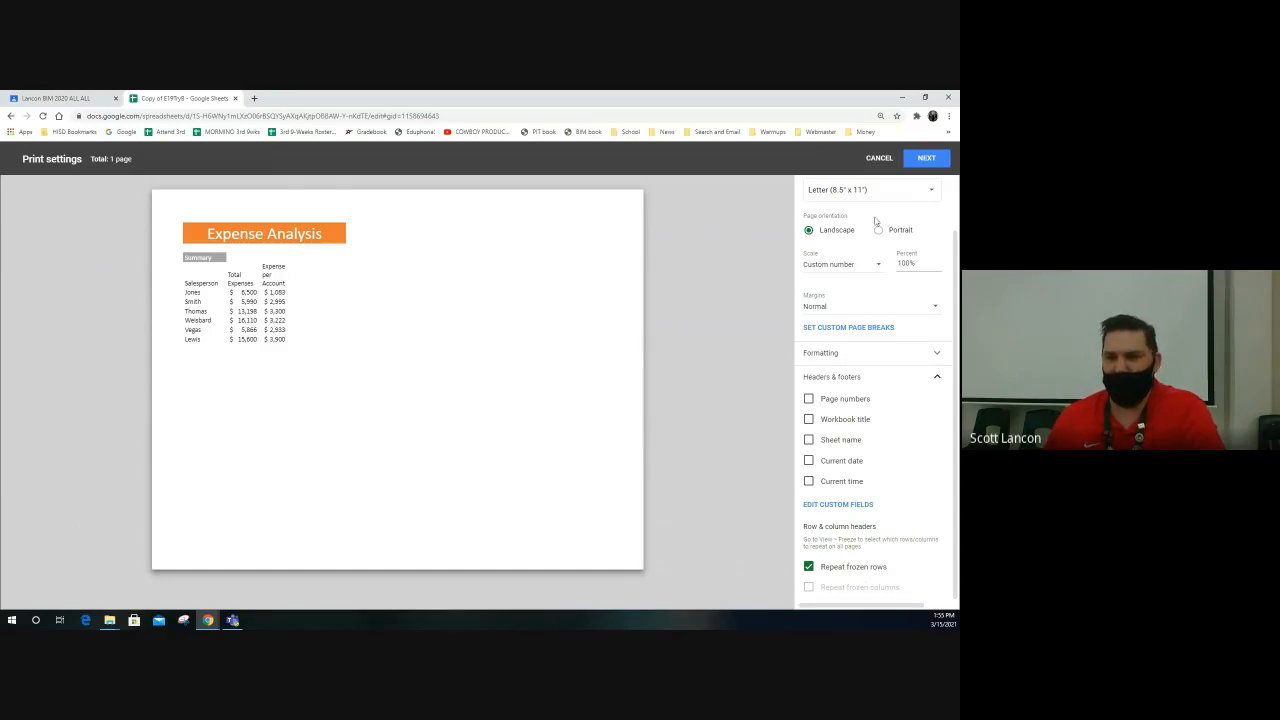
{"action": "left_click", "coordinate": [924, 160]}
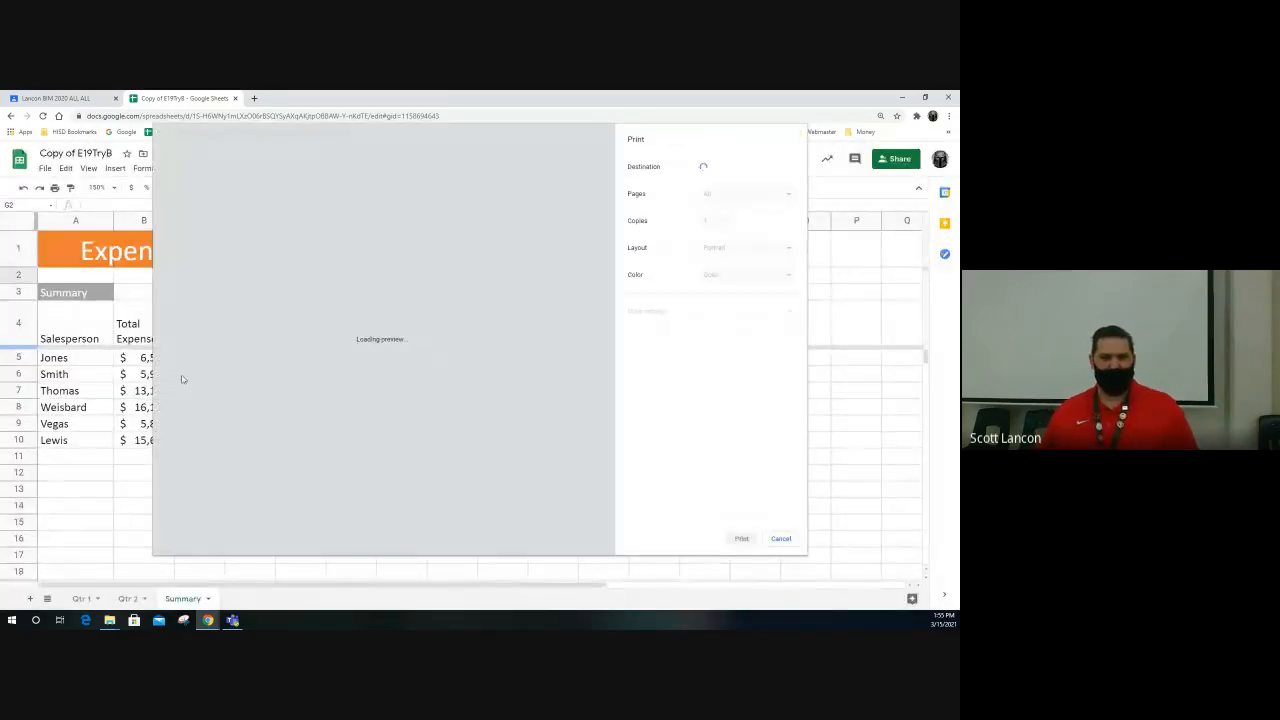
{"action": "left_click", "coordinate": [780, 539]}
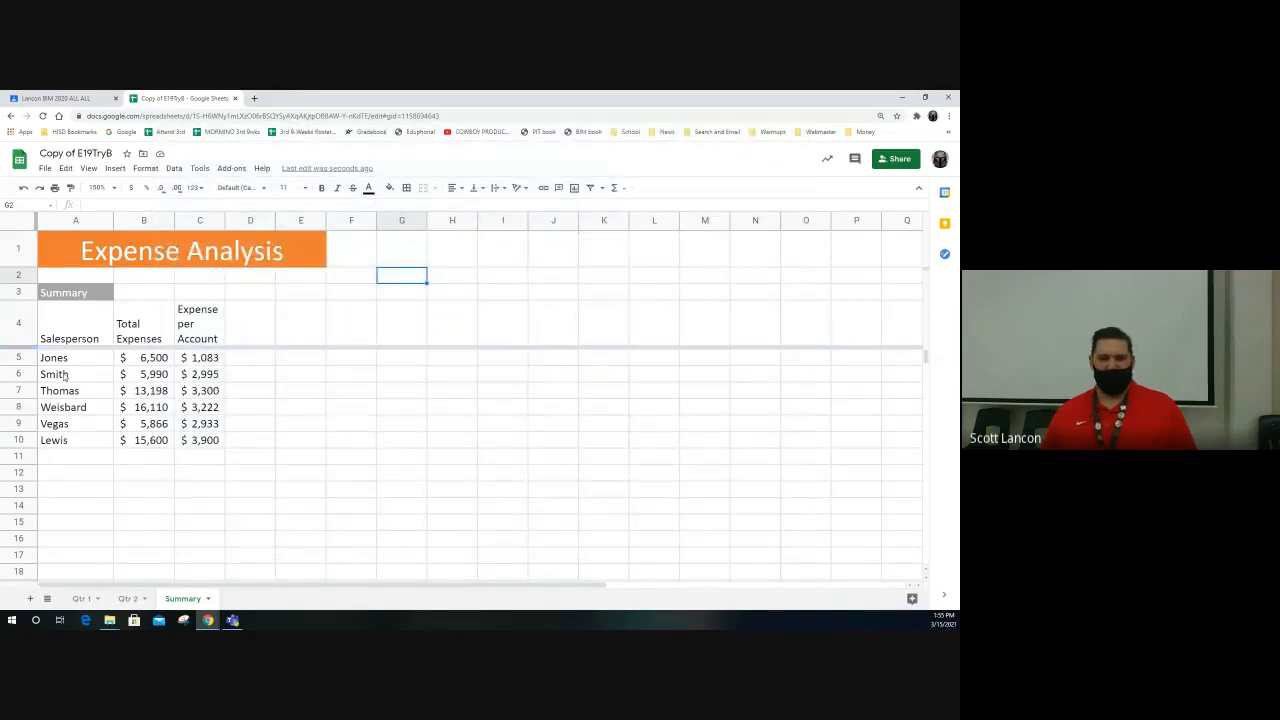
Copy the salesperson data in A5:C10 of the Summary sheet and paste it directly below, starting at A11.
{"action": "left_click_drag", "start_coordinate": [62, 362], "coordinate": [195, 427]}
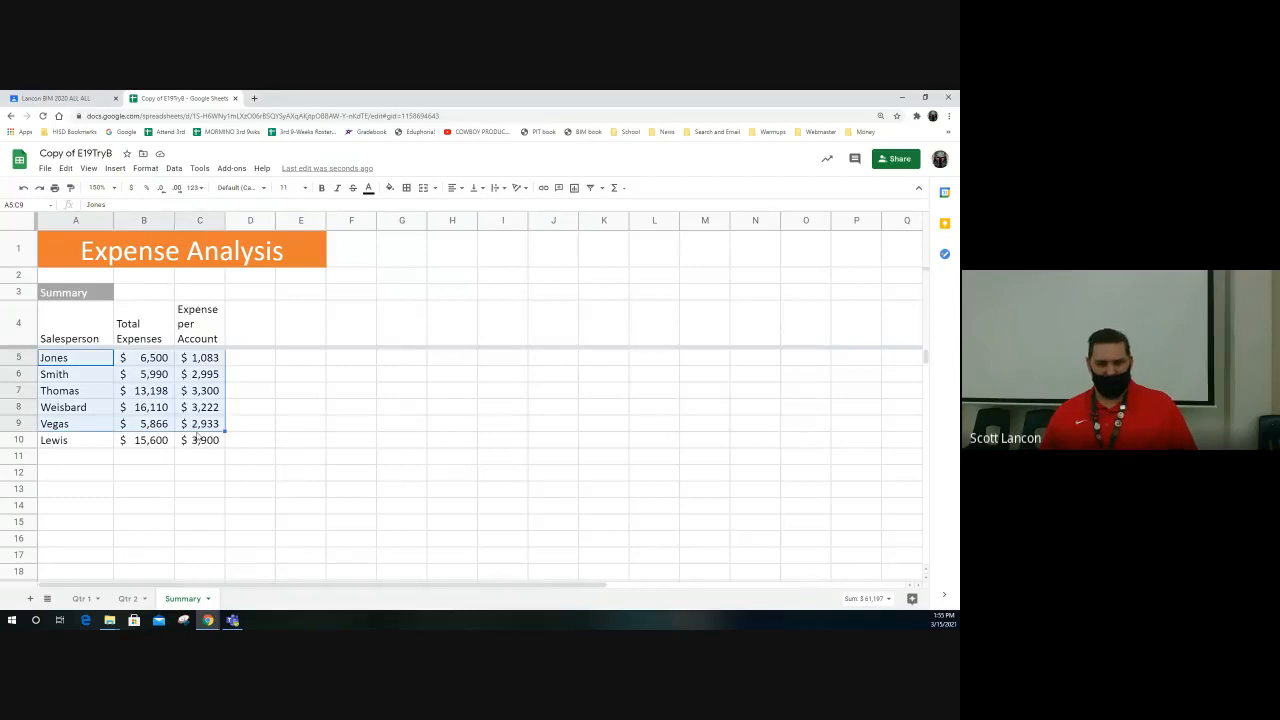
{"action": "left_click", "coordinate": [193, 441], "text": "shift"}
{"action": "key", "text": "ctrl+c"}
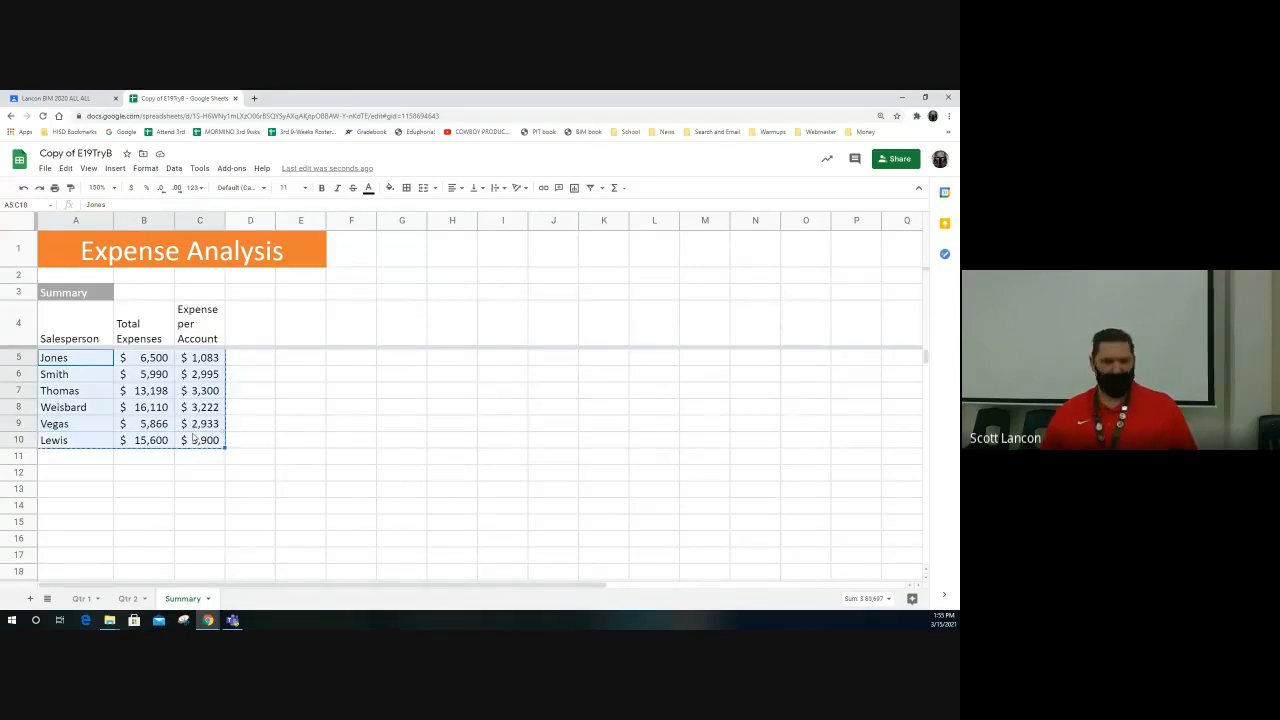
{"action": "left_click", "coordinate": [91, 463]}
{"action": "key", "text": "ctrl+v"}
{"action": "scroll", "coordinate": [91, 463], "scroll_direction": "down", "scroll_amount": 2}
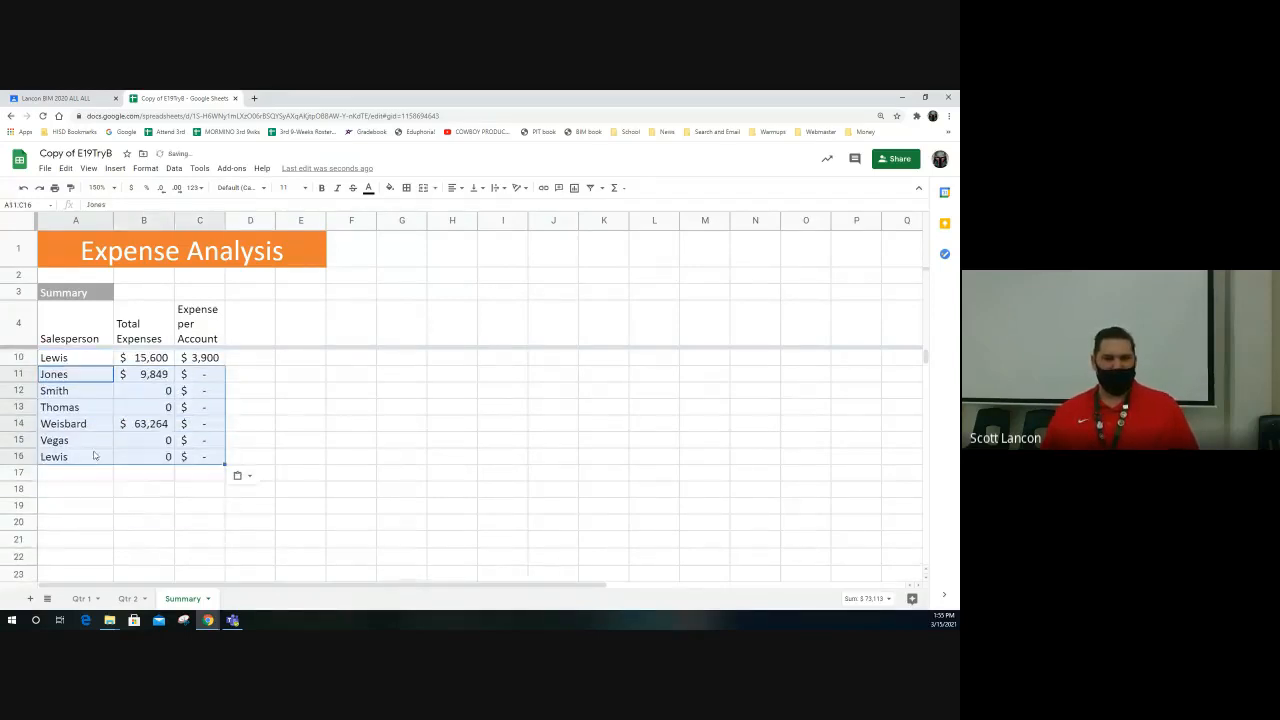
Paste the copied salesperson block repeatedly, each directly below the previous one, from A17 until the data fills down to row 82.
{"action": "left_click", "coordinate": [80, 476]}
{"action": "key", "text": "ctrl+v"}
{"action": "scroll", "coordinate": [84, 495], "scroll_direction": "down", "scroll_amount": 2}
{"action": "left_click", "coordinate": [78, 460]}
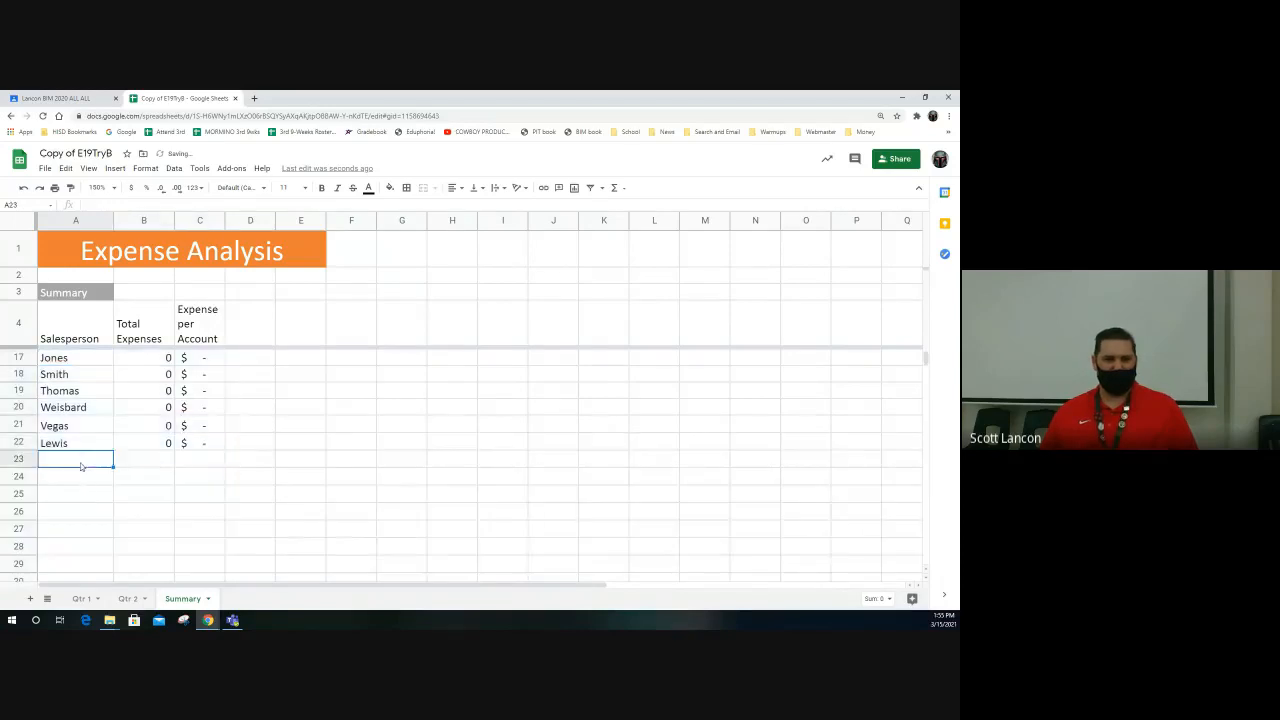
{"action": "key", "text": "ctrl+v"}
{"action": "scroll", "coordinate": [77, 490], "scroll_direction": "down", "scroll_amount": 2}
{"action": "left_click", "coordinate": [75, 449]}
{"action": "key", "text": "ctrl+v"}
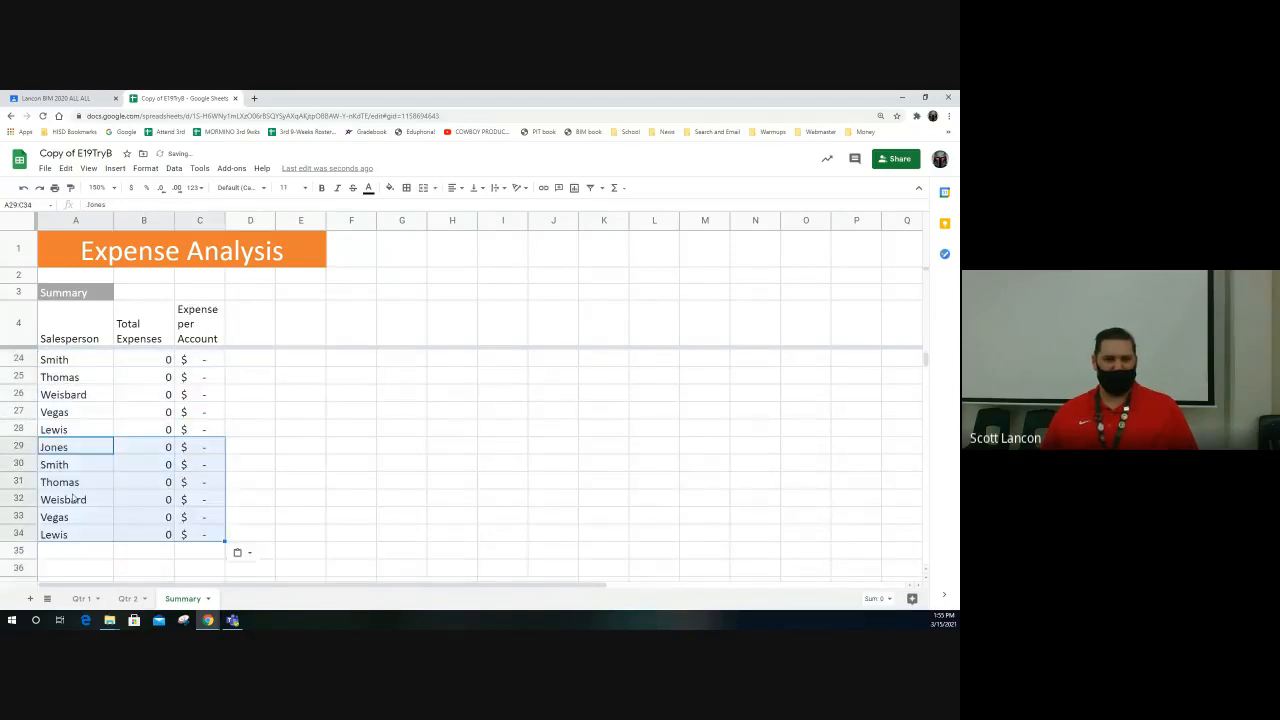
{"action": "left_click", "coordinate": [65, 553]}
{"action": "key", "text": "ctrl+v"}
{"action": "scroll", "coordinate": [65, 553], "scroll_direction": "down", "scroll_amount": 2}
{"action": "left_click", "coordinate": [70, 555]}
{"action": "key", "text": "ctrl+v"}
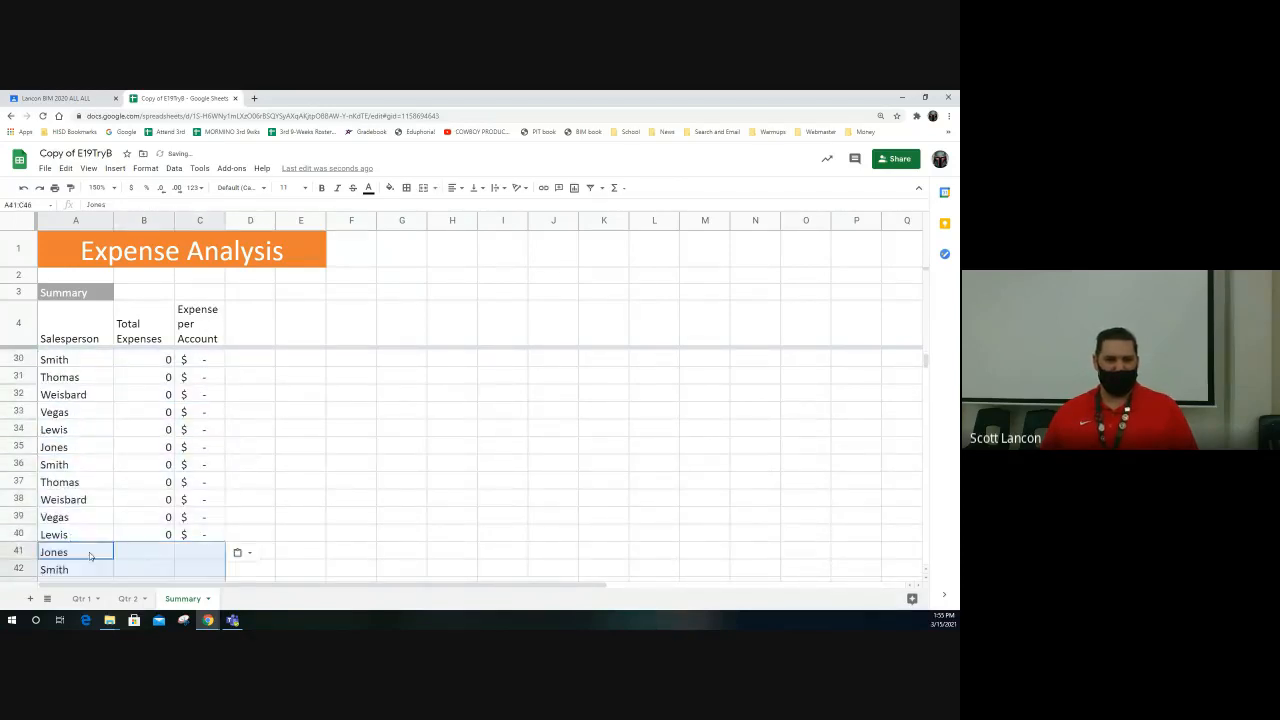
{"action": "scroll", "coordinate": [96, 537], "scroll_direction": "down", "scroll_amount": 3}
{"action": "left_click", "coordinate": [90, 518]}
{"action": "key", "text": "ctrl+v"}
{"action": "scroll", "coordinate": [88, 518], "scroll_direction": "down", "scroll_amount": 3}
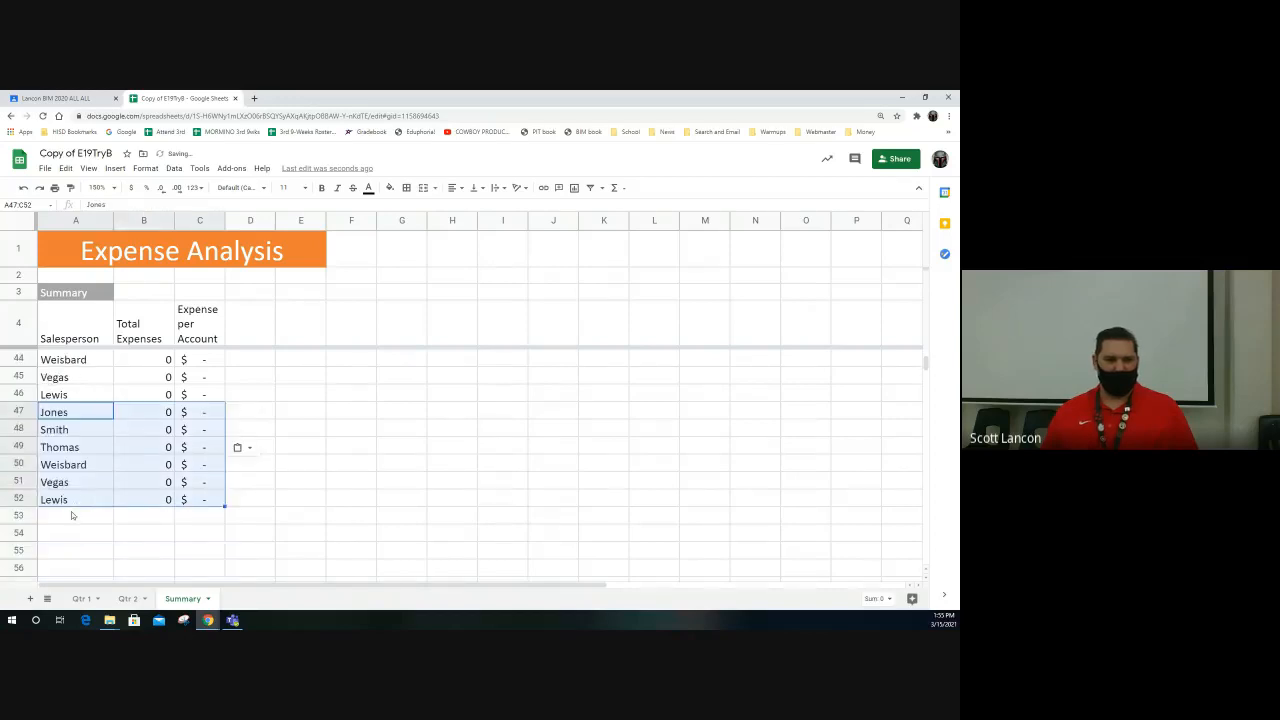
{"action": "left_click", "coordinate": [88, 519]}
{"action": "key", "text": "ctrl+v"}
{"action": "scroll", "coordinate": [88, 519], "scroll_direction": "down", "scroll_amount": 2}
{"action": "left_click", "coordinate": [86, 516]}
{"action": "key", "text": "ctrl+v"}
{"action": "scroll", "coordinate": [83, 508], "scroll_direction": "down", "scroll_amount": 3}
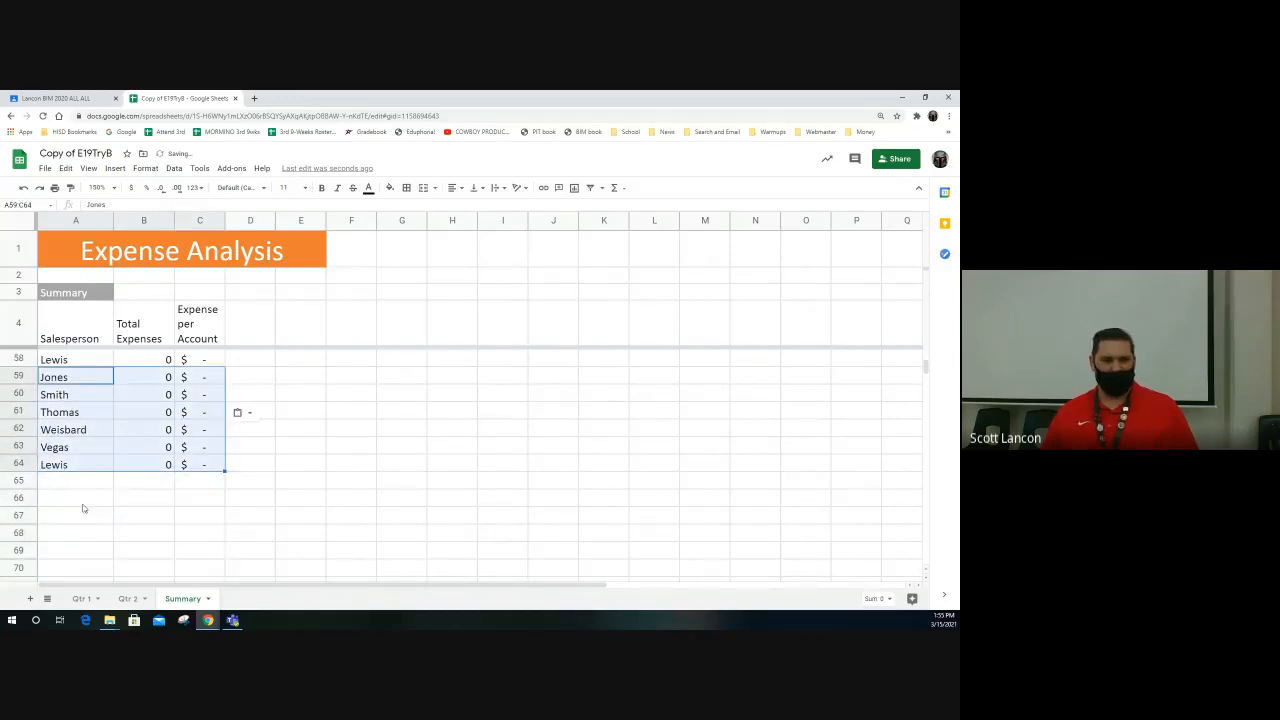
{"action": "left_click", "coordinate": [77, 484]}
{"action": "key", "text": "ctrl+v"}
{"action": "scroll", "coordinate": [78, 486], "scroll_direction": "down", "scroll_amount": 2}
{"action": "left_click", "coordinate": [81, 487]}
{"action": "key", "text": "ctrl+v"}
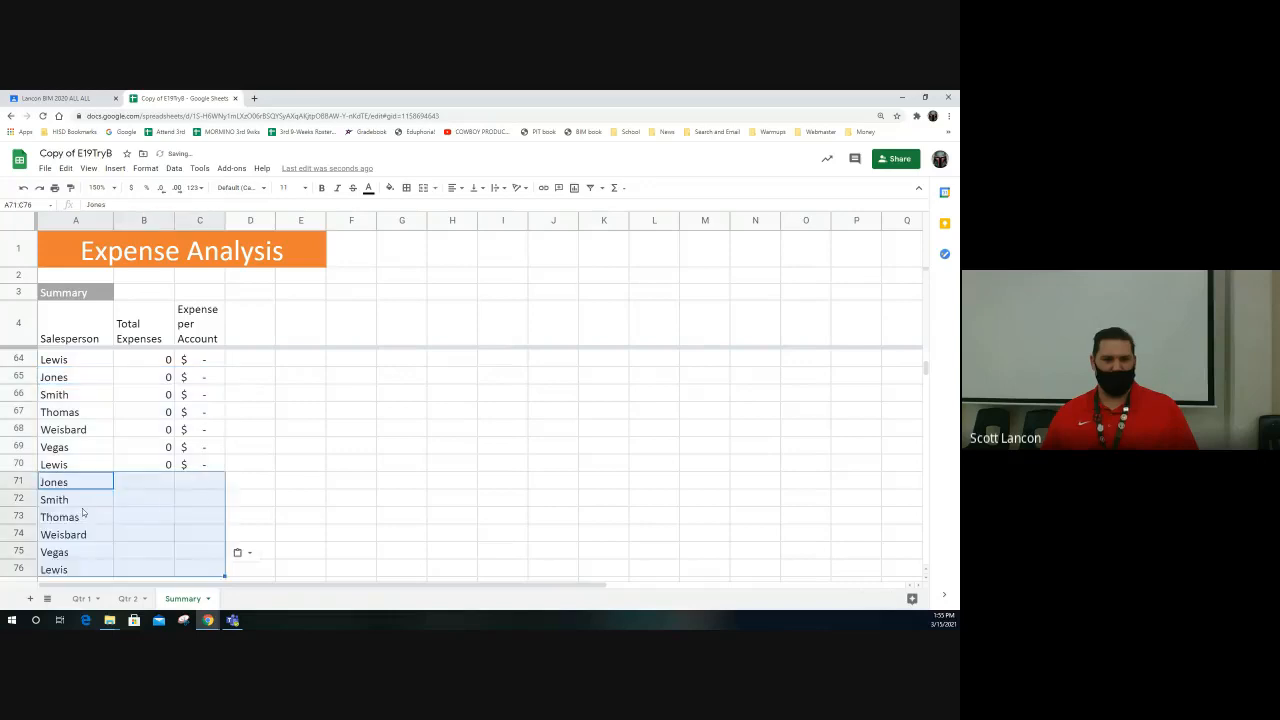
{"action": "scroll", "coordinate": [83, 515], "scroll_direction": "down", "scroll_amount": 3}
{"action": "left_click", "coordinate": [70, 450]}
{"action": "key", "text": "ctrl+v"}
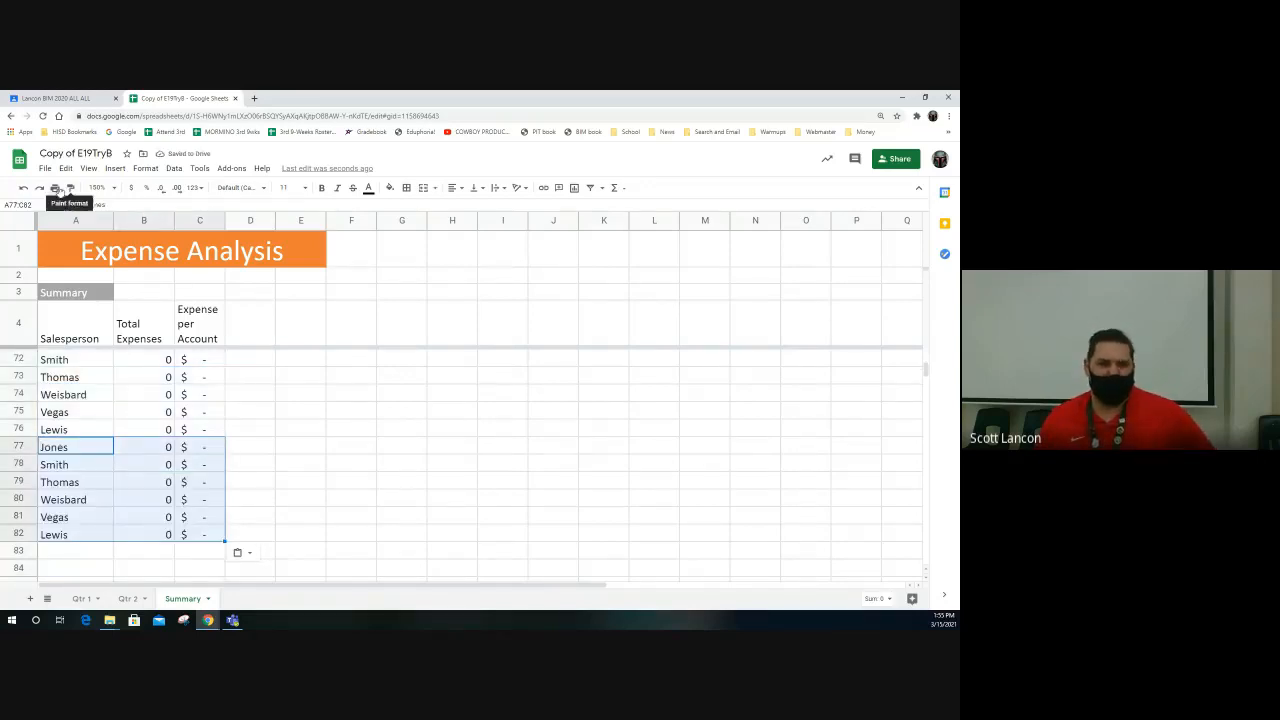
Examine the header rows on each page of the print preview and the Repeat frozen rows setting, and cancel without printing.
{"action": "left_click", "coordinate": [54, 187]}
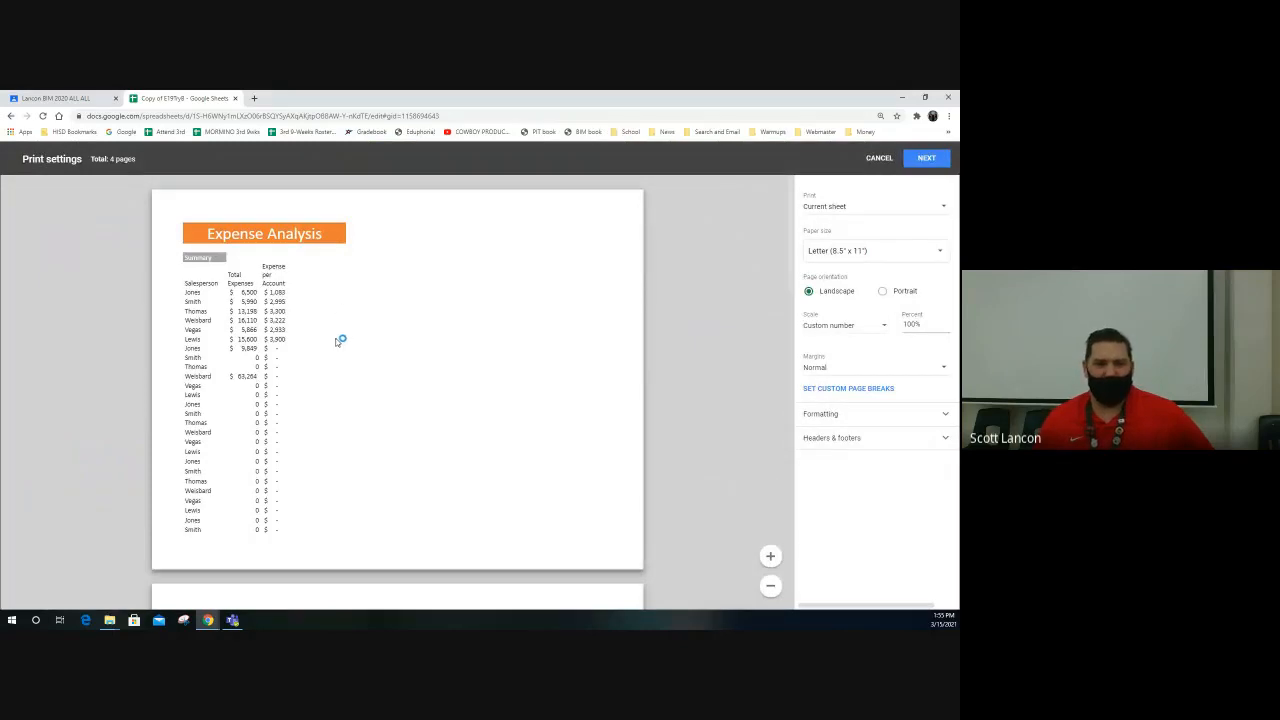
{"action": "scroll", "coordinate": [345, 360], "scroll_direction": "down", "scroll_amount": 4}
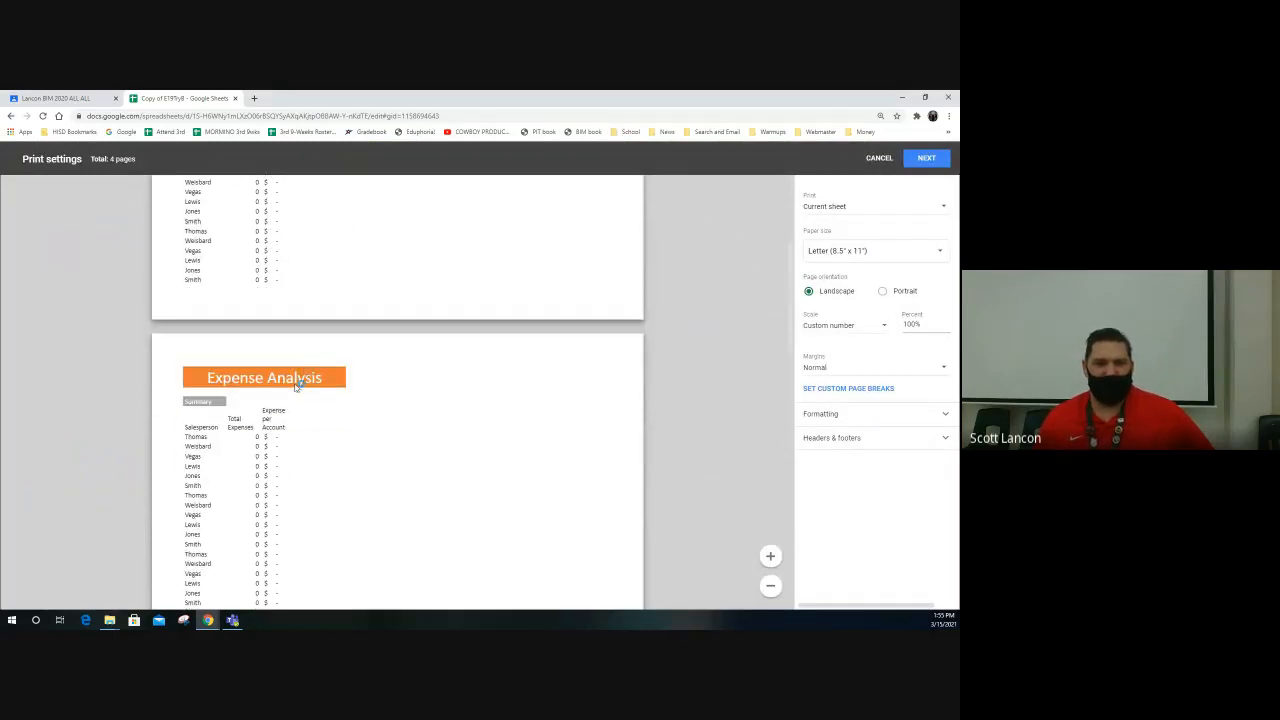
{"action": "left_click", "coordinate": [920, 440]}
{"action": "scroll", "coordinate": [928, 525], "scroll_direction": "down", "scroll_amount": 1}
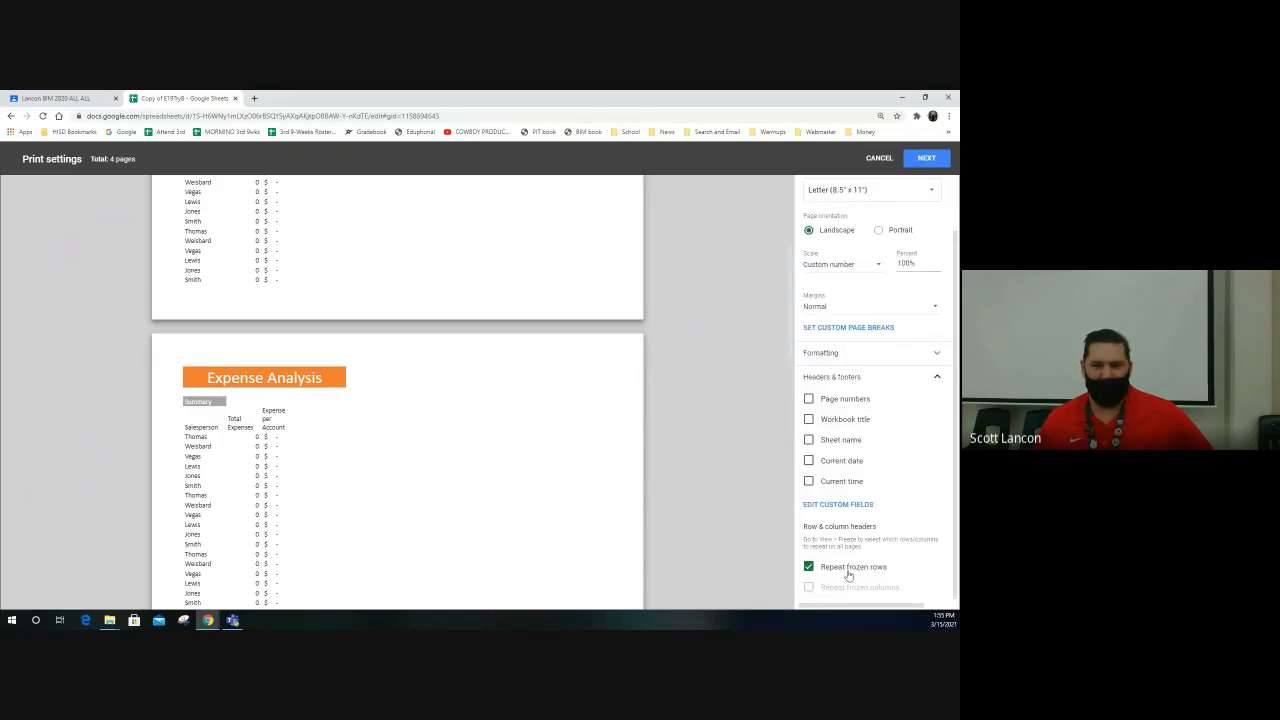
{"action": "scroll", "coordinate": [256, 395], "scroll_direction": "down", "scroll_amount": 5}
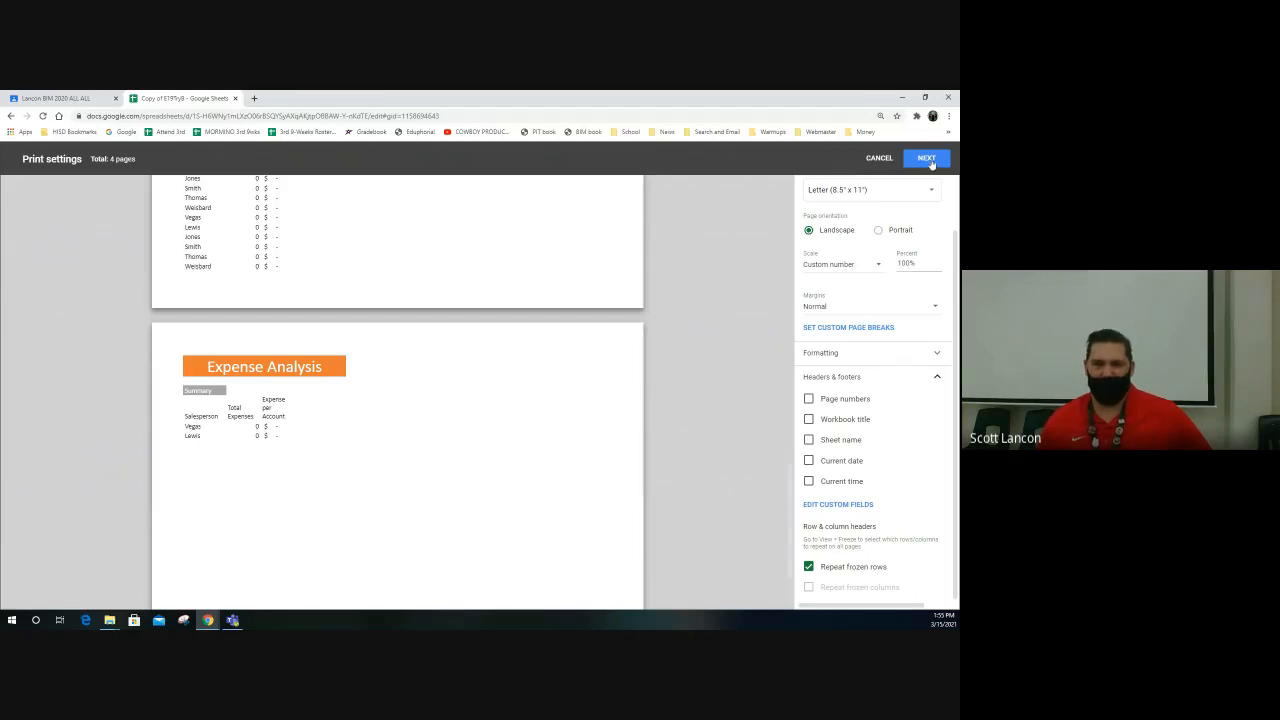
{"action": "left_click", "coordinate": [886, 159]}
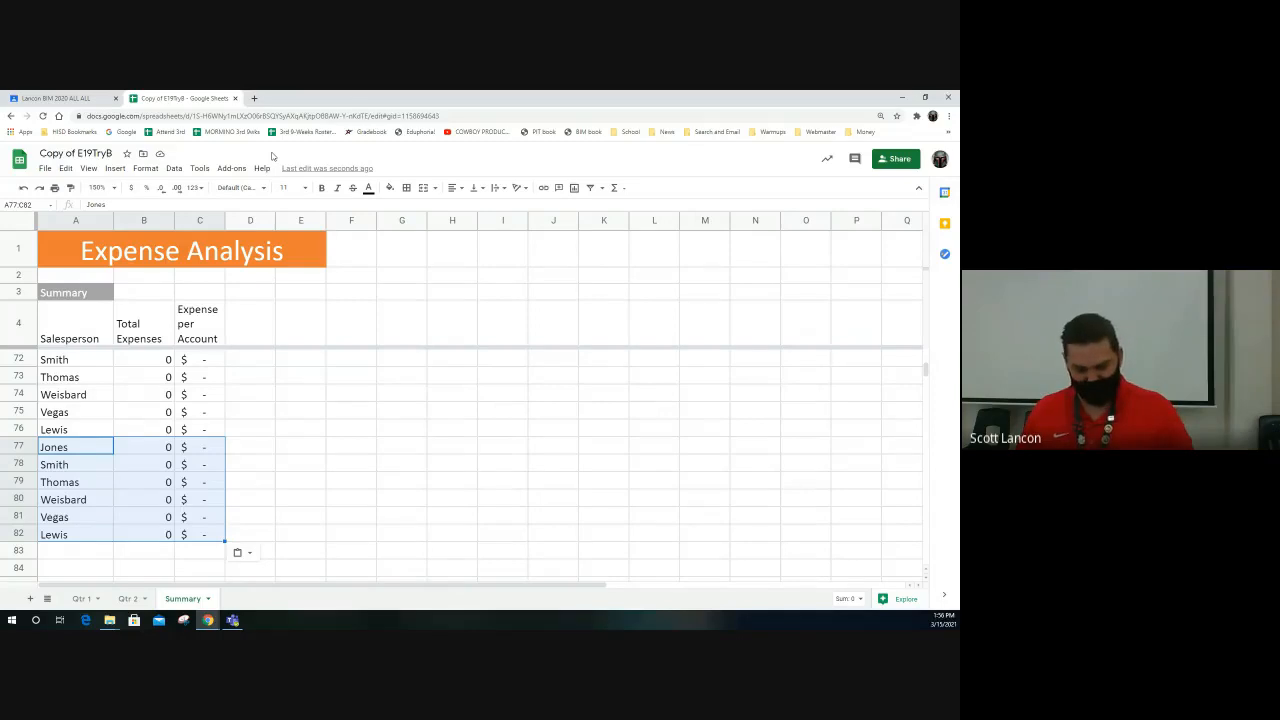
Reopen the print settings for the Summary sheet, review the Formatting options, and cancel without printing.
{"action": "left_click", "coordinate": [44, 170]}
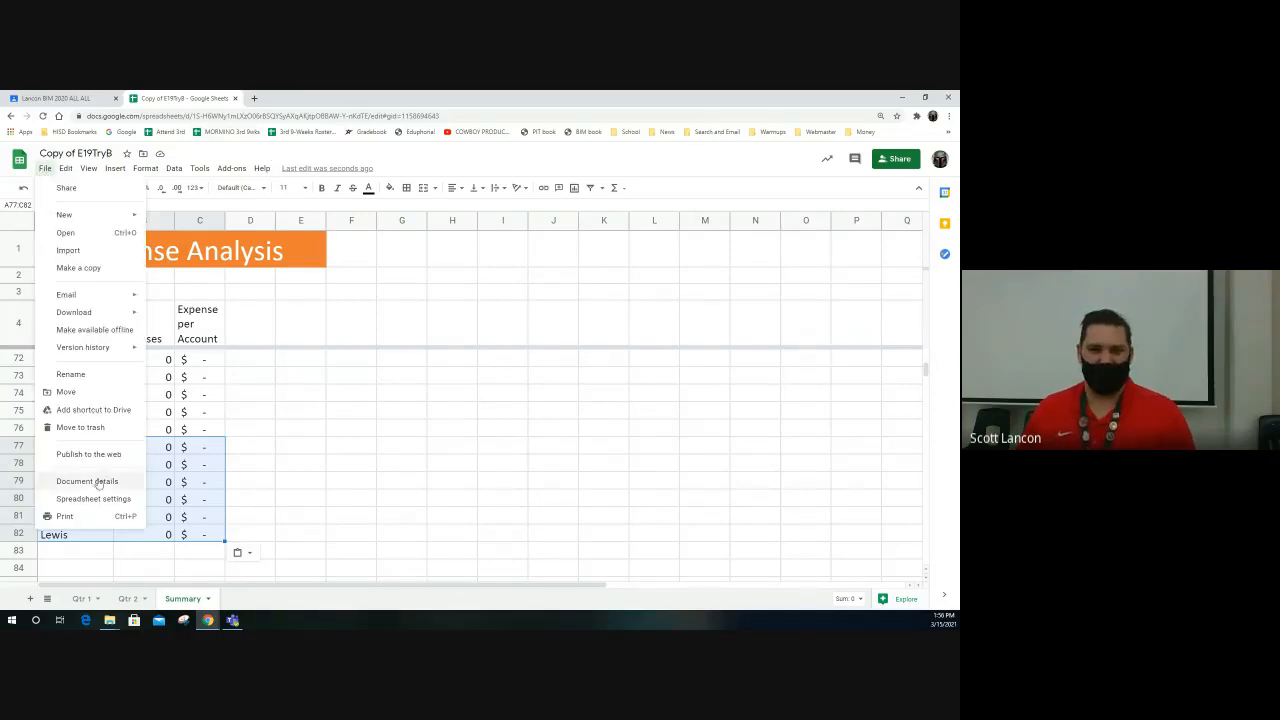
{"action": "left_click", "coordinate": [78, 517]}
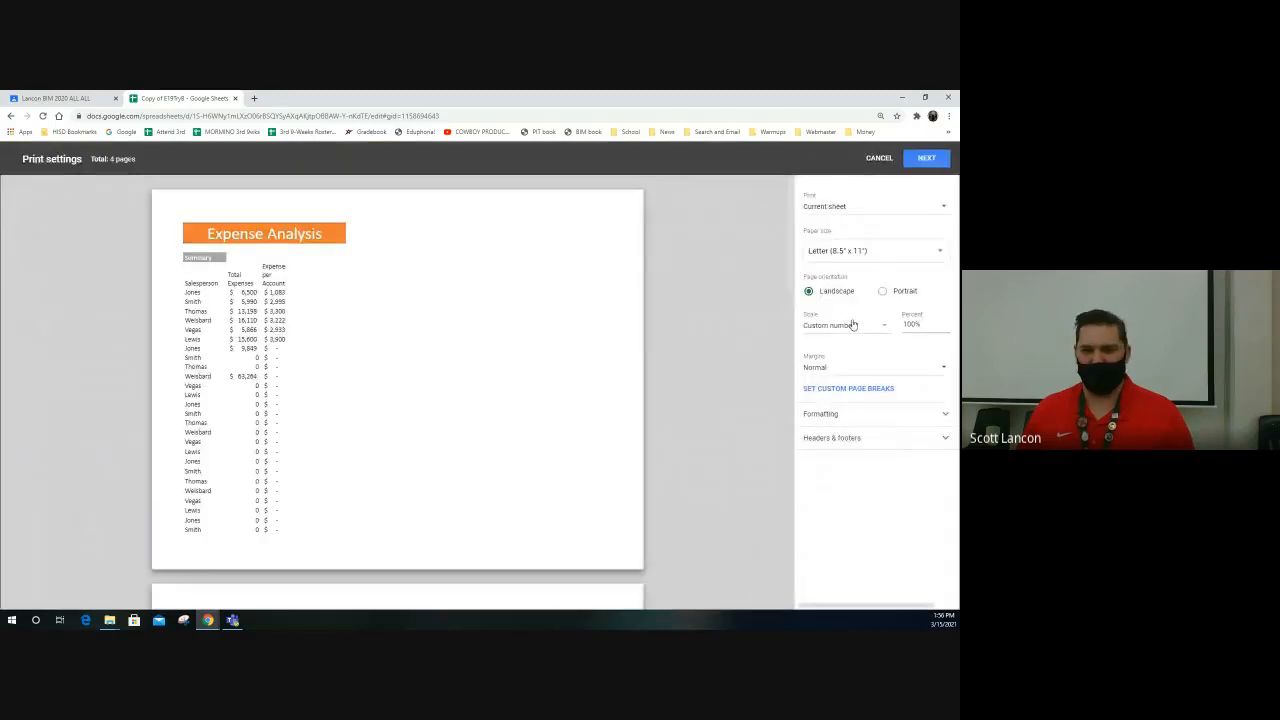
{"action": "left_click", "coordinate": [864, 416]}
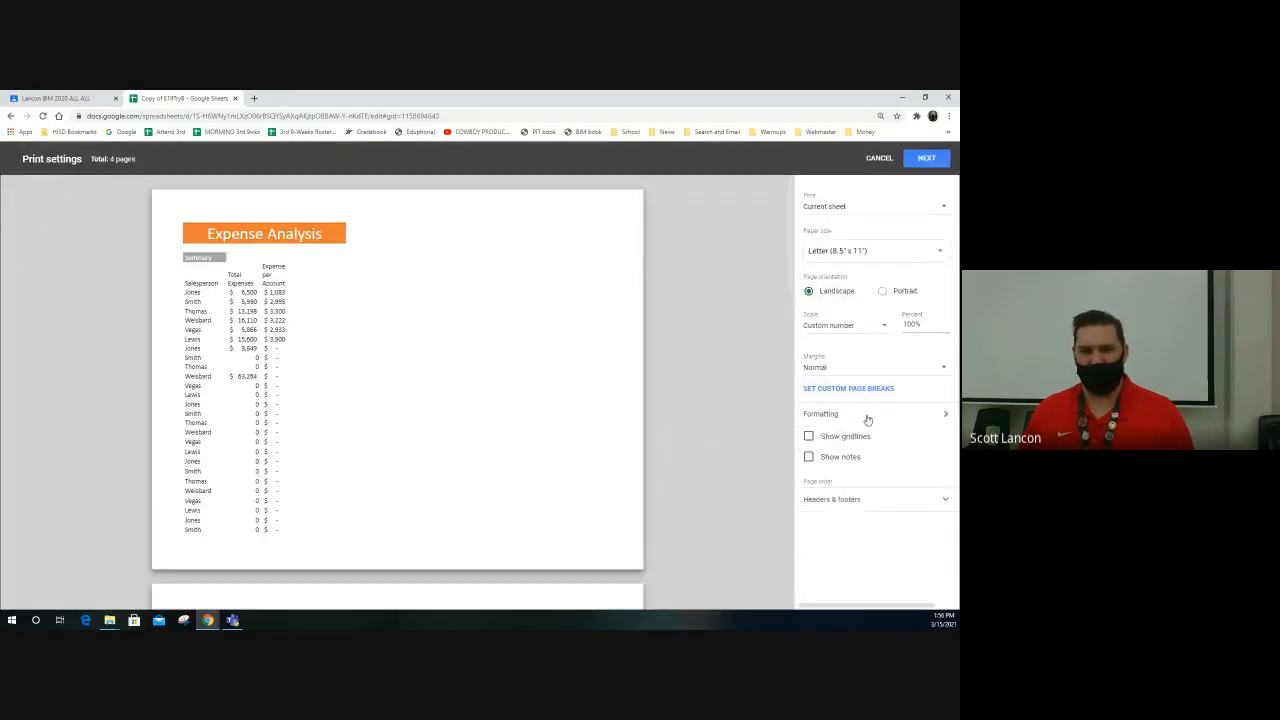
{"action": "left_click", "coordinate": [945, 414]}
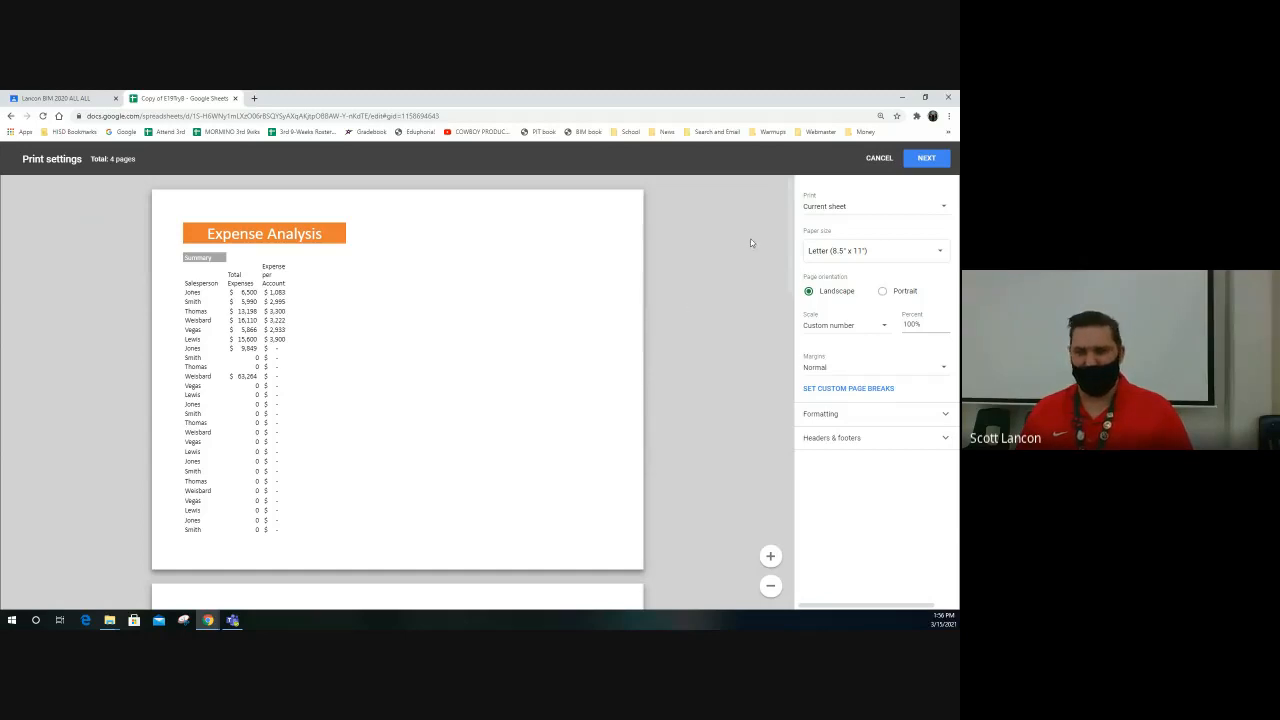
{"action": "left_click", "coordinate": [850, 418]}
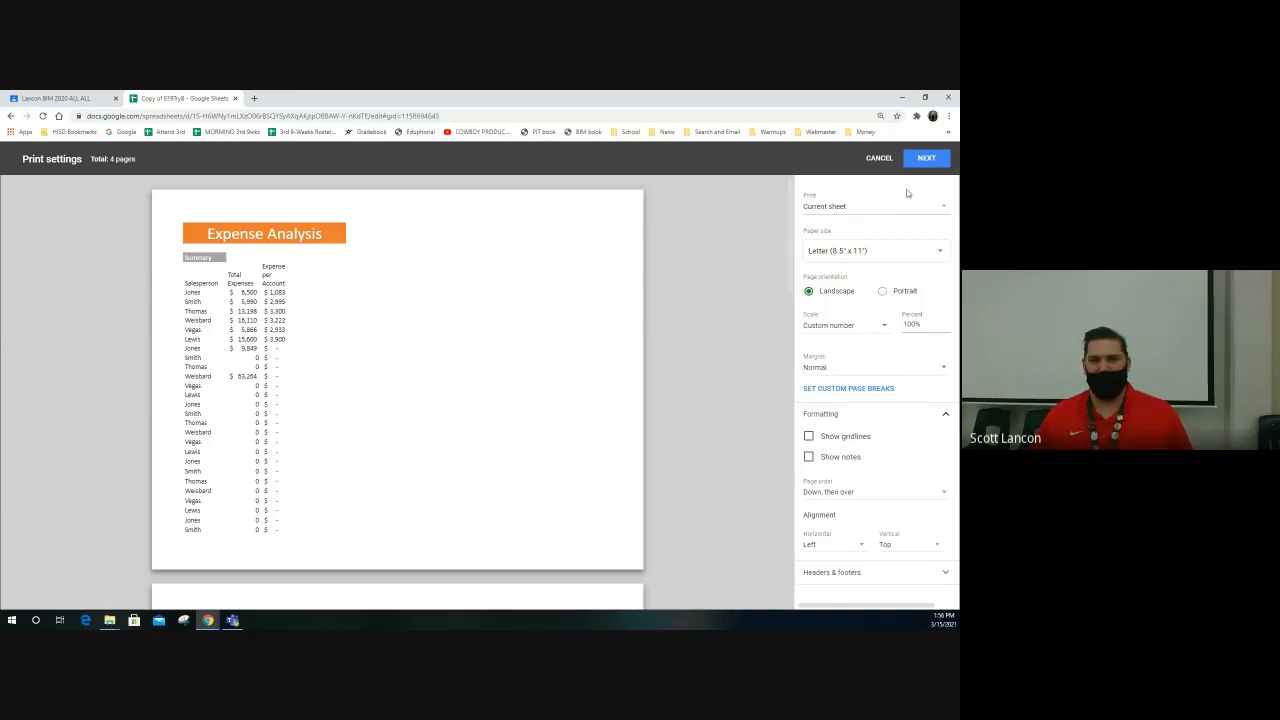
{"action": "left_click", "coordinate": [879, 158]}
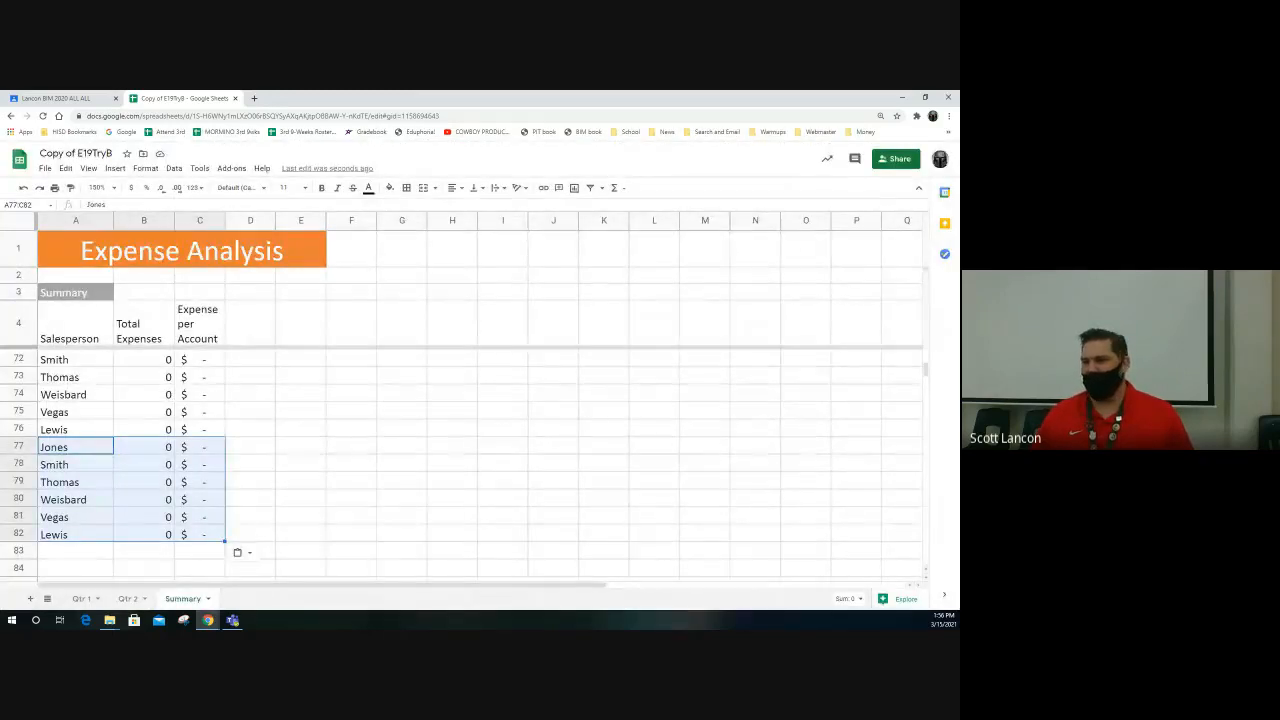